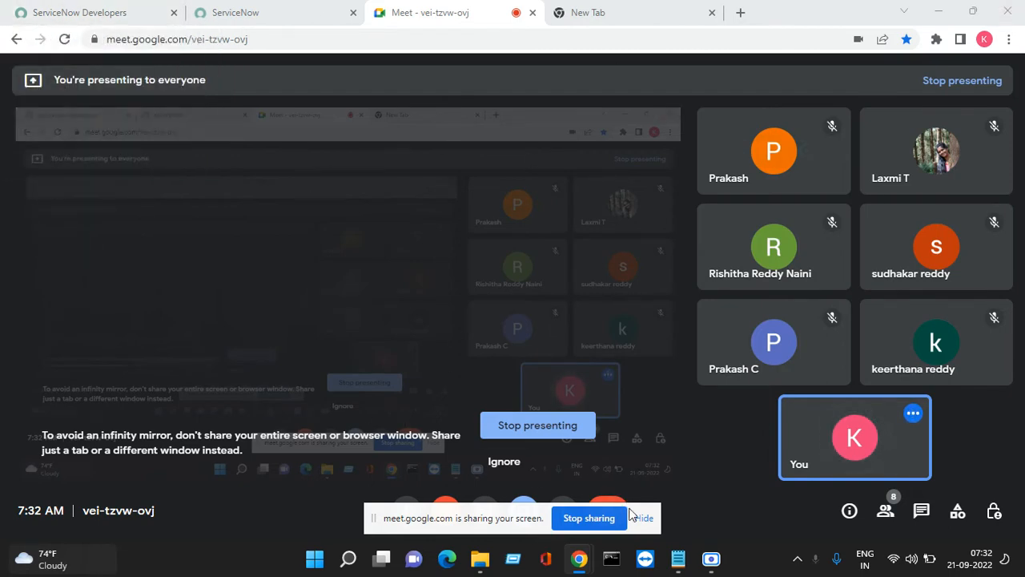
Dismiss the Meet sharing bar and infinity-mirror warning, then switch to the ServiceNow App Engine Studio tab
click(645, 518)
click(505, 465)
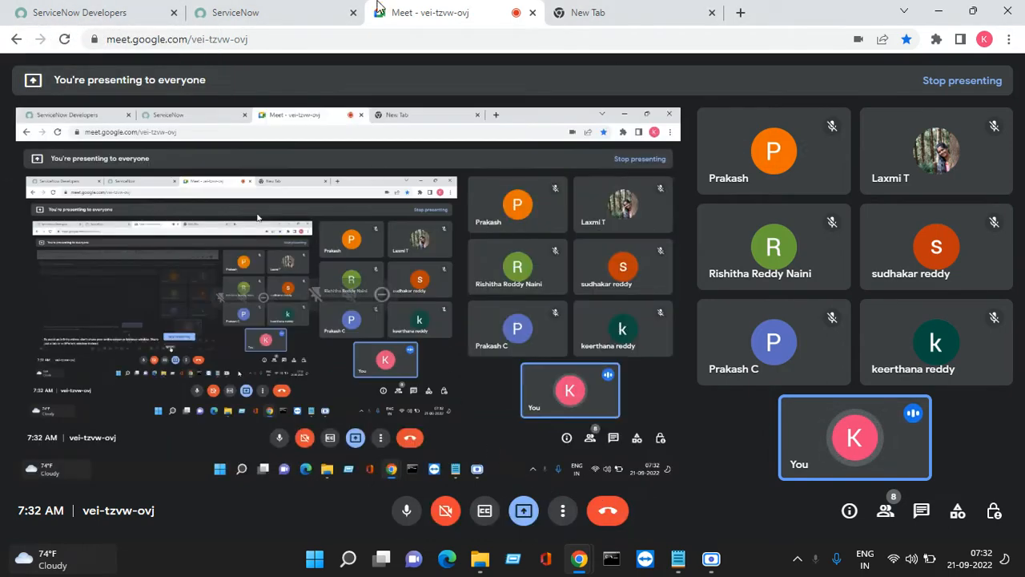
click(291, 12)
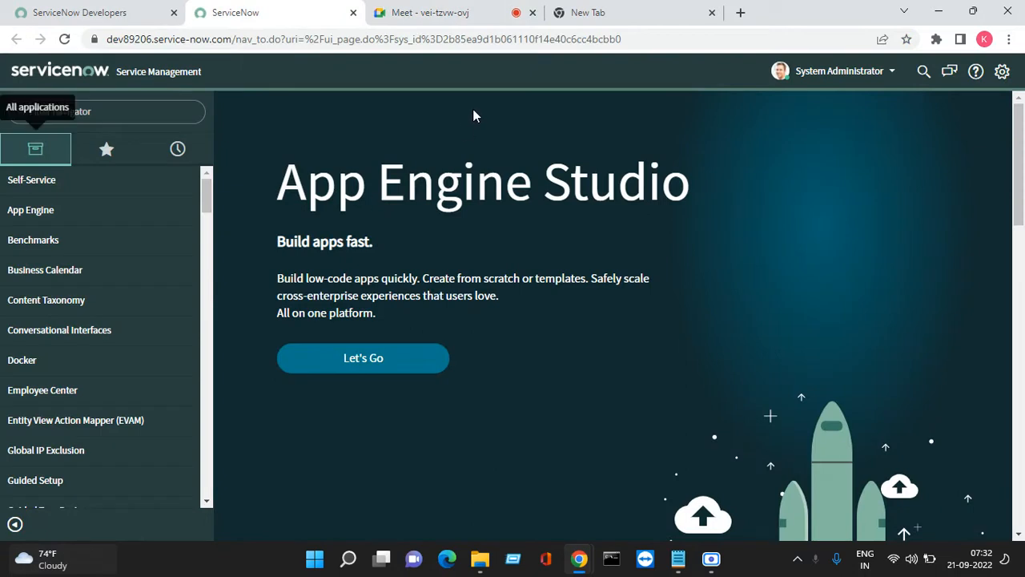
click(447, 558)
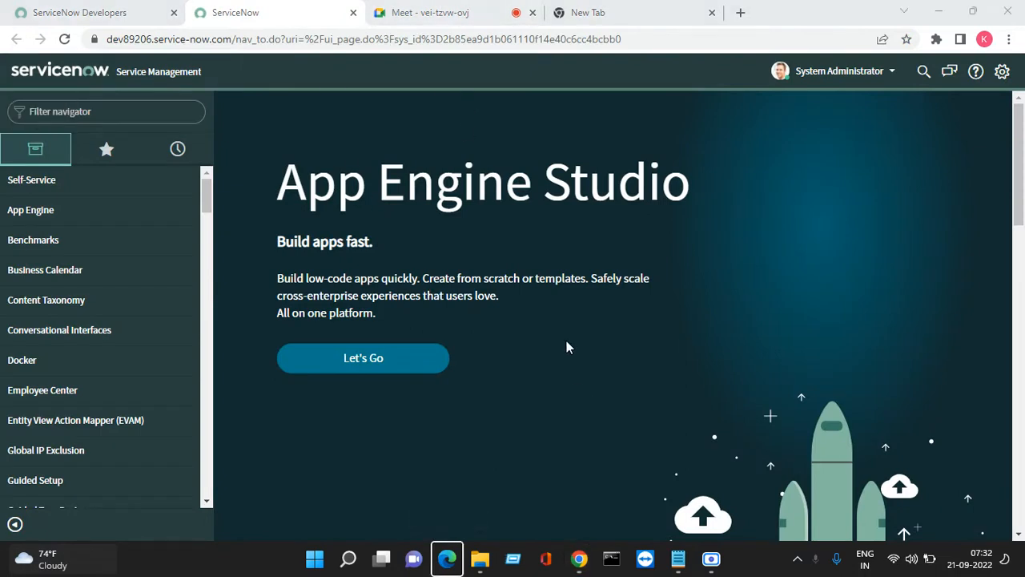
Launch Notepad from the Run prompt
key(super+r)
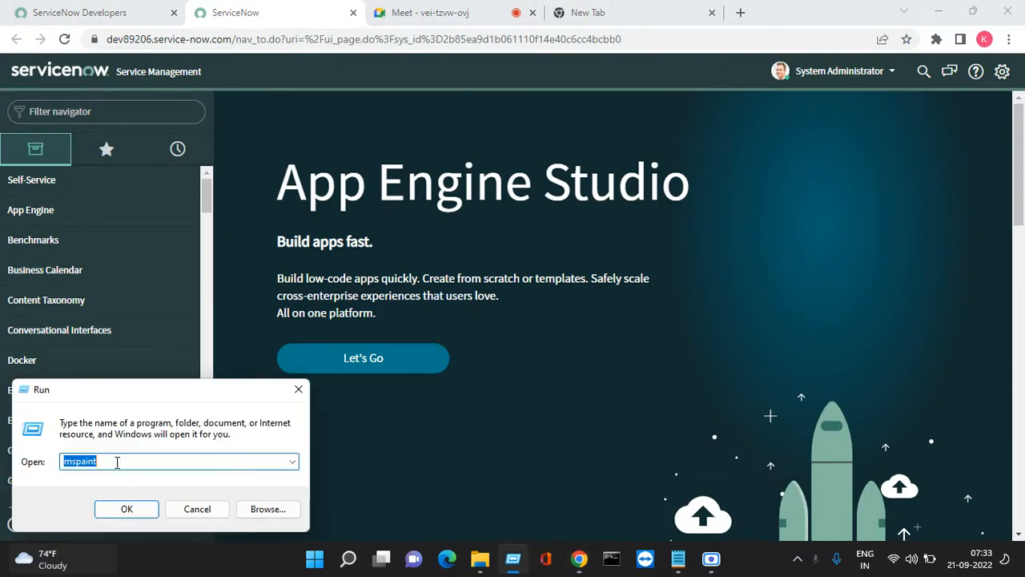
text(notepa)
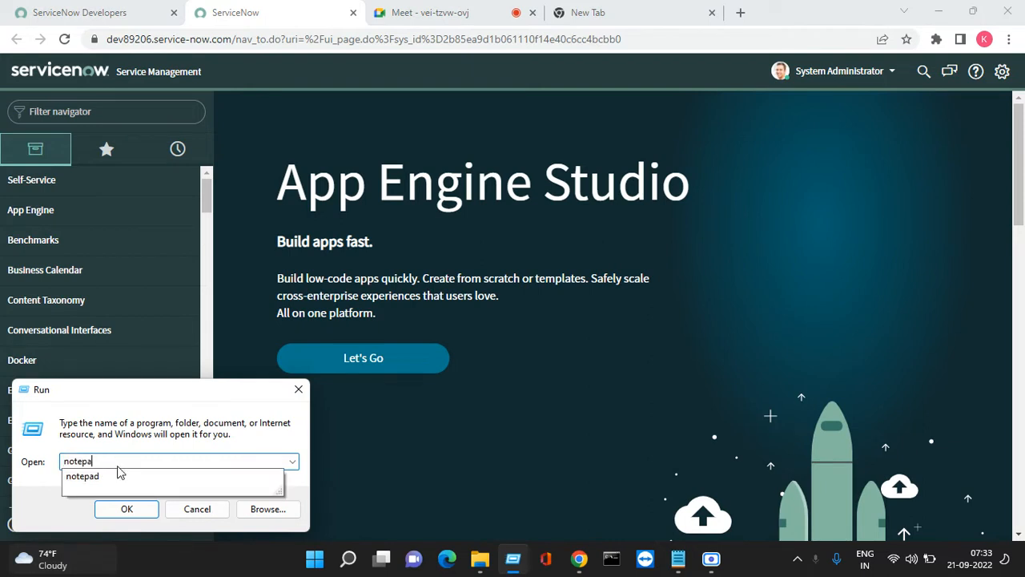
click(118, 476)
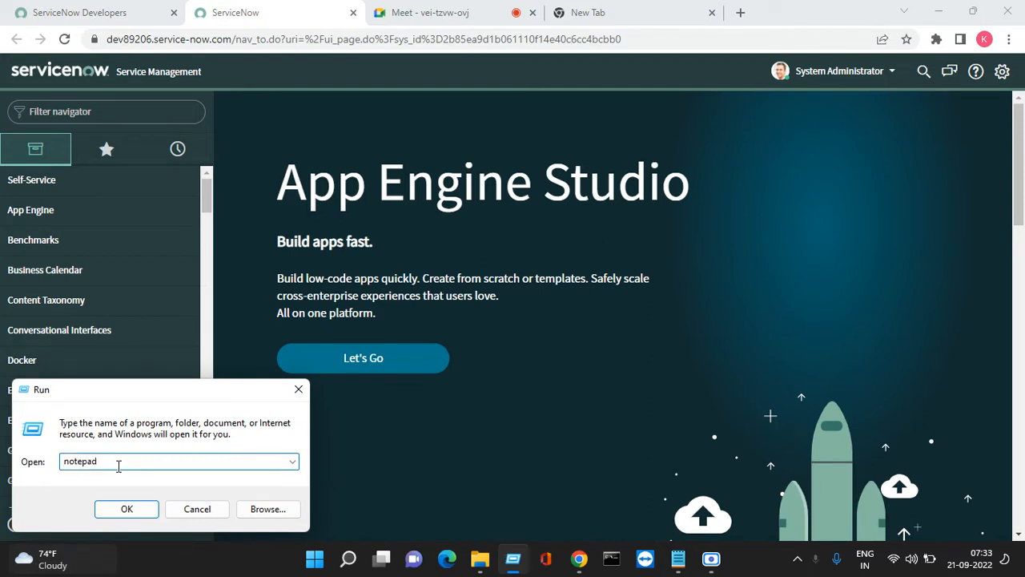
click(133, 512)
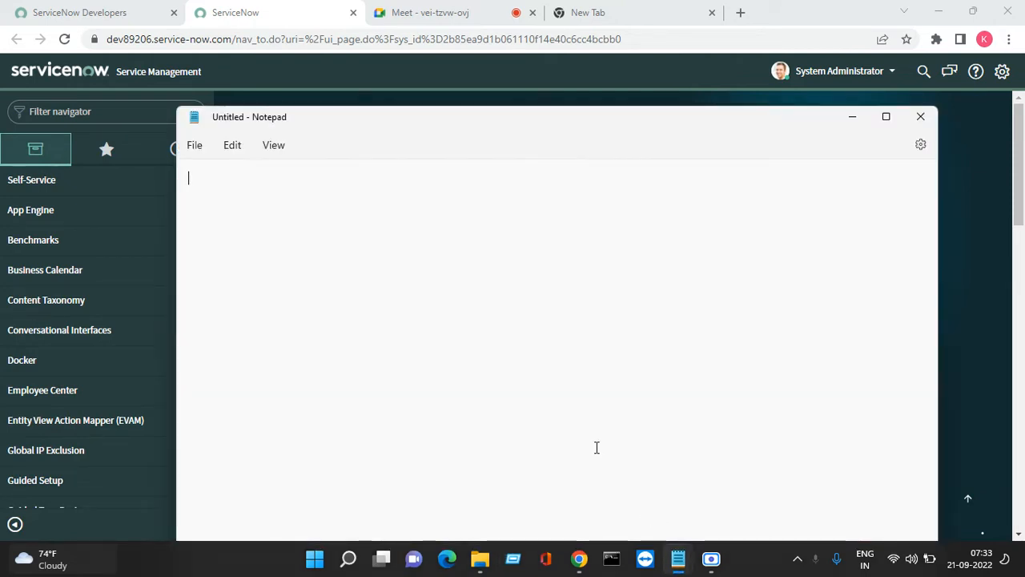
Type the heading 'Table' and start a new line below it
text(Ta)
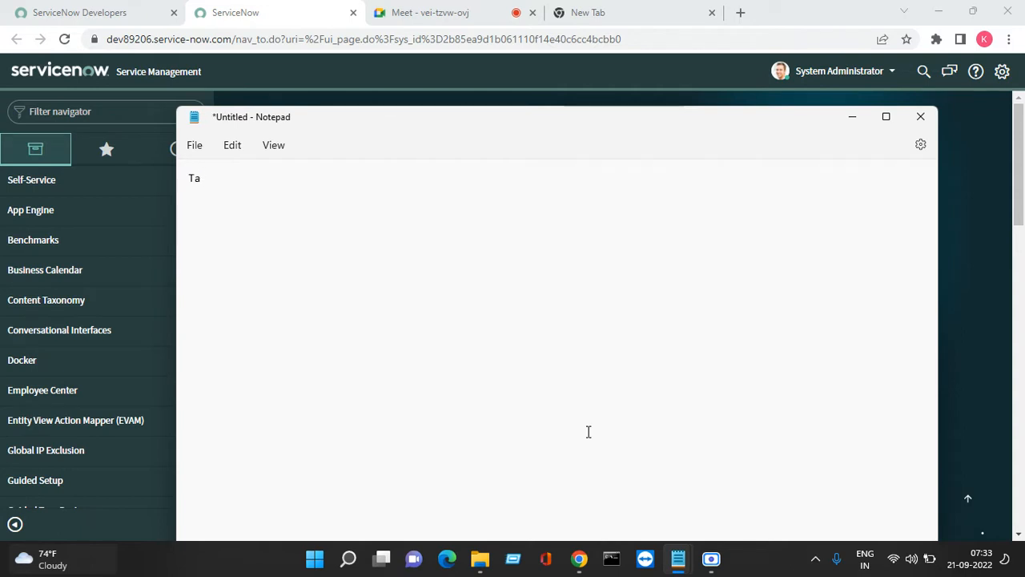
text(blr)
key(BackSpace)
text(e)
key(Return)
key(Return)
Type '1. OOB Tables' as the first list item
text(1,)
key(BackSpace)
text(.OOB Ta)
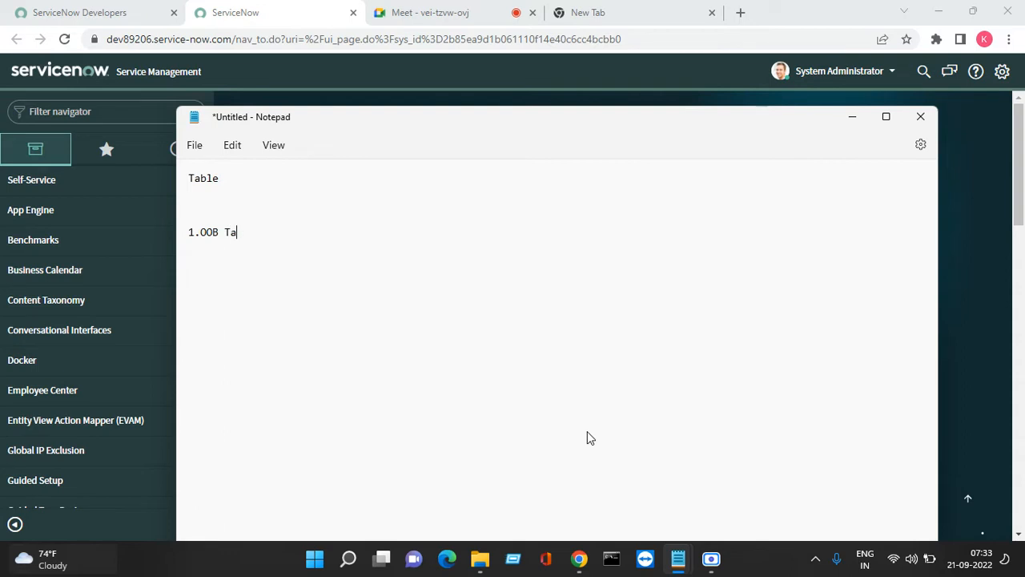
text(bles)
key(Return)
key(Return)
key(Return)
key(Return)
key(BackSpace)
key(BackSpace)
Add '2. Custom Tables' as the second item and fix spacing after '1.'
text(2 yo)
key(BackSpace)
key(BackSpace)
text(. ustom)
key(BackSpace)
key(BackSpace)
key(BackSpace)
key(BackSpace)
key(BackSpace)
text(Cuto)
key(BackSpace)
key(BackSpace)
text(stom Tables)
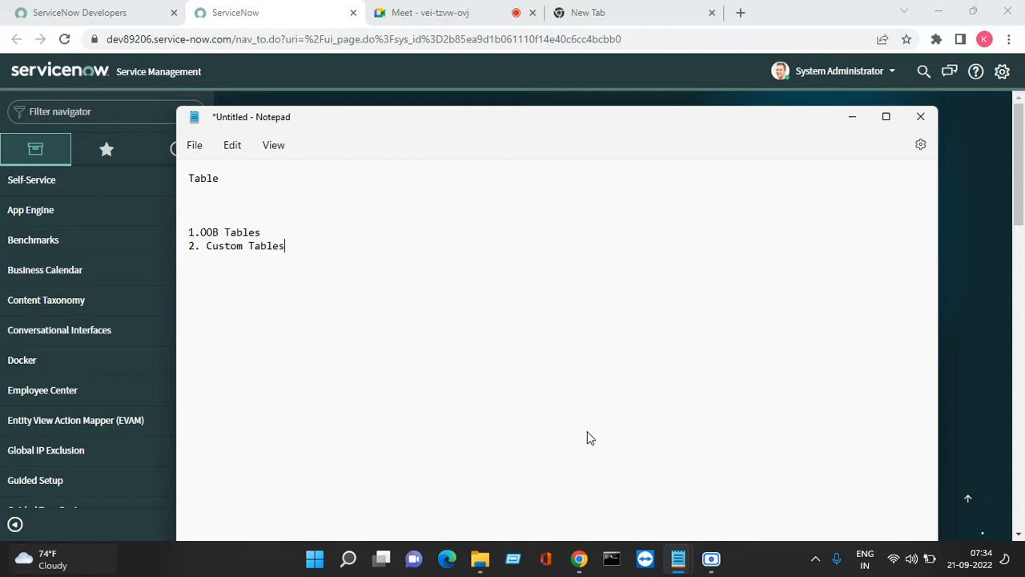
key(Return)
key(Return)
key(Up)
key(Up)
key(Up)
key(Right)
key(Right)
key(Down)
key(Down)
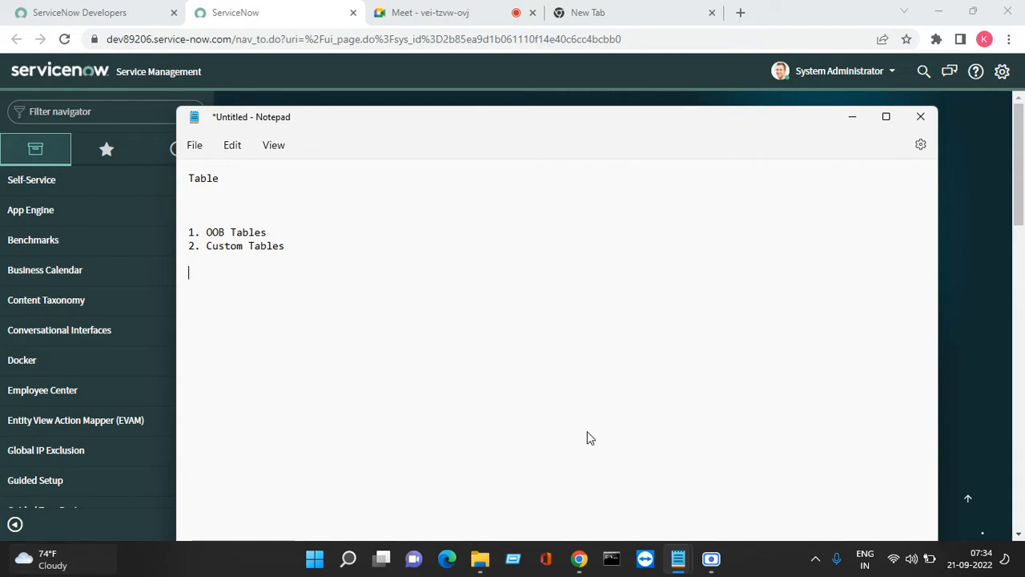
Type 'Remote Tables' on the line below the list
text(e)
key(BackSpace)
text(Rec)
key(BackSpace)
text(oted)
key(BackSpace)
key(BackSpace)
key(BackSpace)
key(BackSpace)
text(c)
key(BackSpace)
text(moted)
key(BackSpace)
text(Tabl)
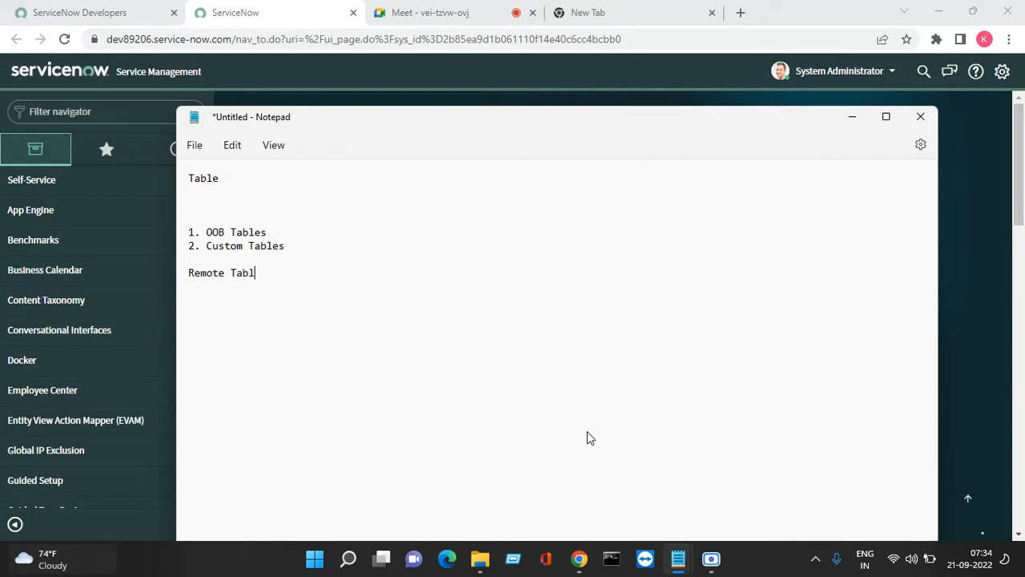
text(es)
Leave a blank line and type 'Two base tables'
key(Return)
key(BackSpace)
key(BackSpace)
key(Return)
key(Return)
text(Two base tables)
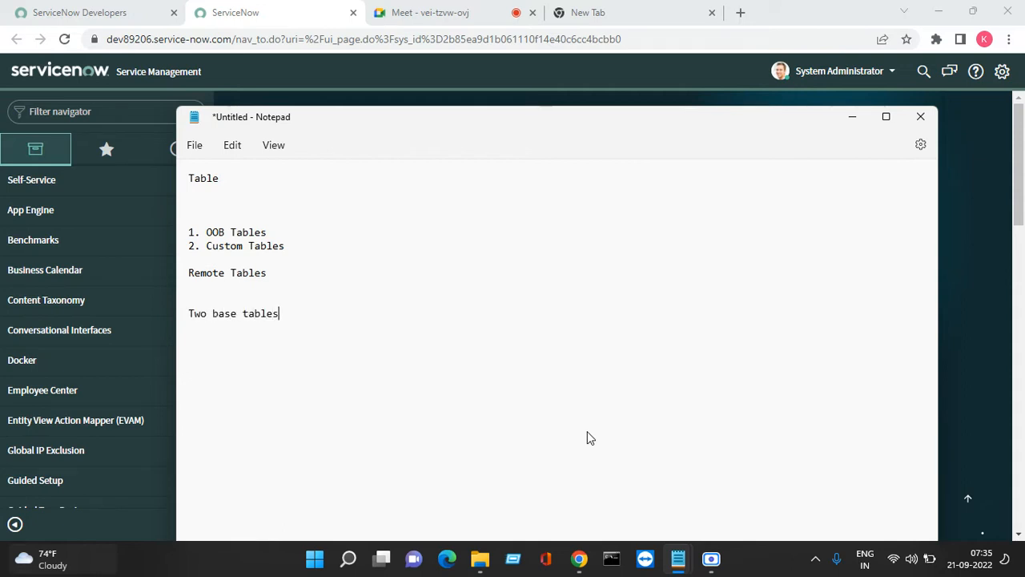
Type 'Task and CMDB_CI' on a new line below
key(Return)
key(Return)
text(Task ad)
key(BackSpace)
key(BackSpace)
text(nd N)
key(BackSpace)
text(N)
key(BackSpace)
text(CN)
key(BackSpace)
text(MDB_)
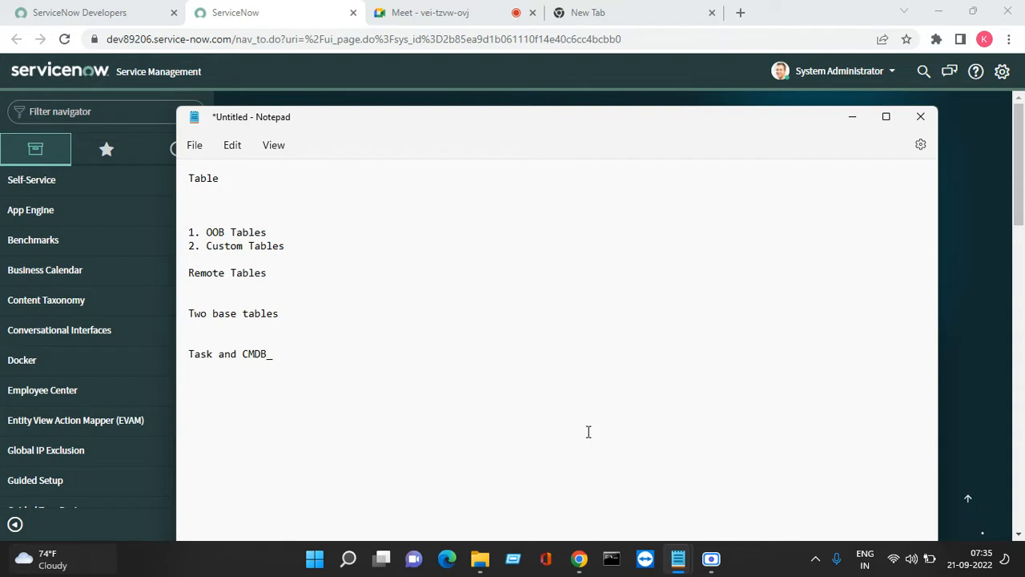
text(CI)
Add the 'Narayana:' heading on its own line below
key(Return)
key(Return)
key(Return)
key(Return)
key(BackSpace)
text(Narayana:)
key(Return)
key(Return)
Maximize Notepad and list fields 1. Name, 2. Father Name, 3. Gendor
click(886, 117)
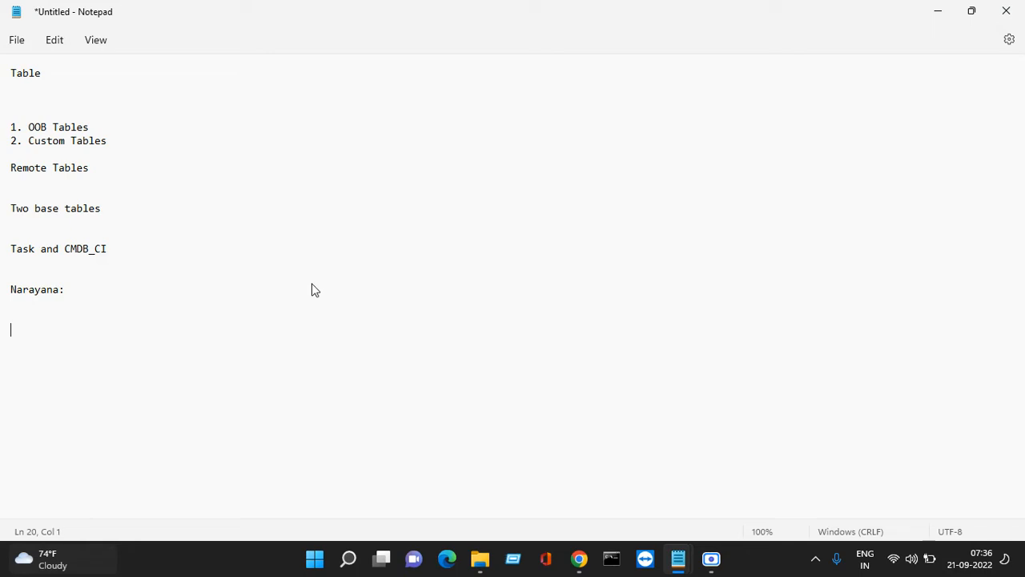
text(1.NAM)
key(BackSpace)
key(BackSpace)
text(ame)
key(Return)
text(2. .)
key(BackSpace)
key(BackSpace)
text(Father Name)
key(Return)
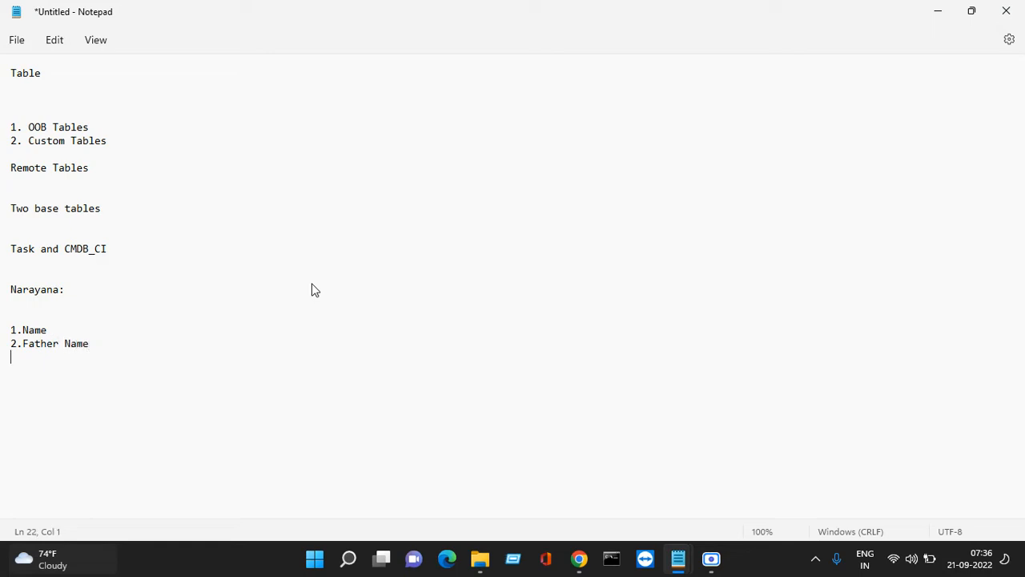
text(3.)
key(BackSpace)
text(Gendor)
Add fields 4. State, 5. City and 6. Address to the list
key(Return)
text(4.)
key(Up)
key(BackSpace)
key(Down)
text(State)
key(Return)
text(5. C)
key(BackSpace)
key(BackSpace)
key(BackSpace)
text(. Cit)
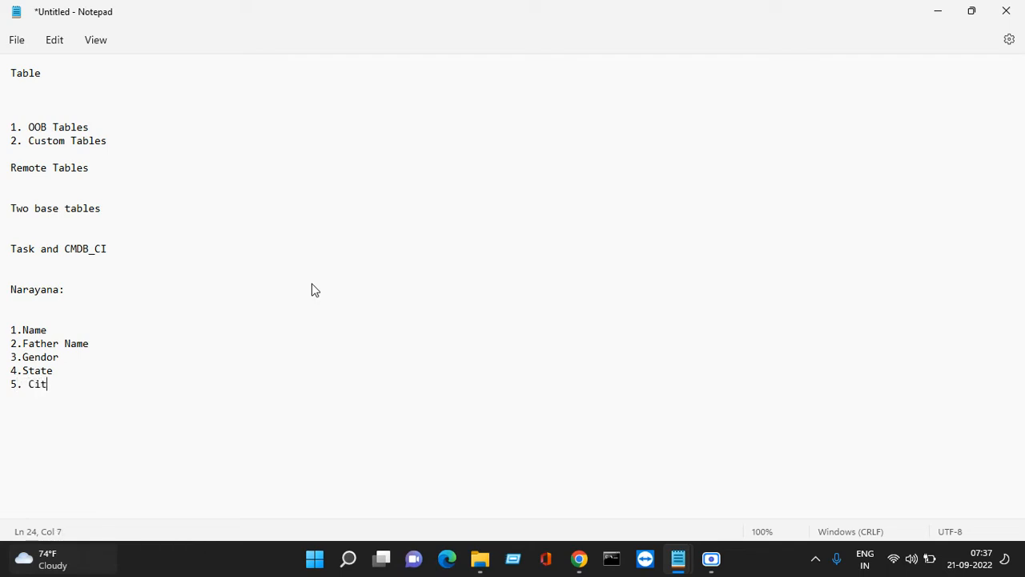
key(BackSpace)
key(BackSpace)
key(BackSpace)
key(BackSpace)
text(City)
text(6.)
key(BackSpace)
text(Address)
Add fields 7. Email id and 8. Phone number to finish the list
key(Return)
text(7. Da)
key(BackSpace)
key(BackSpace)
key(BackSpace)
text(Emai)
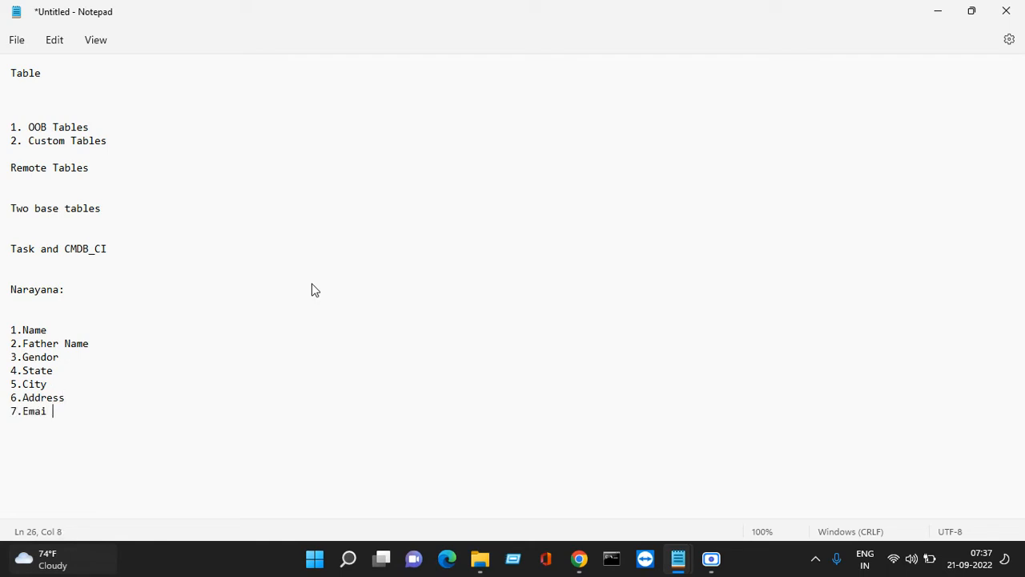
key(BackSpace)
text(l id)
key(Return)
text(8. P)
key(BackSpace)
key(BackSpace)
text(Phone number)
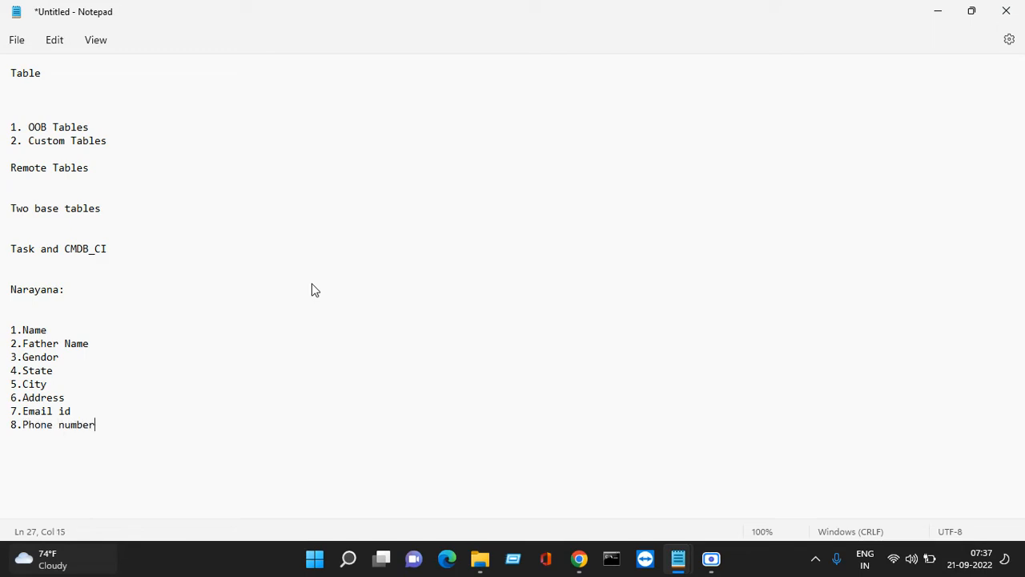
key(Return)
Filter the navigator for 'tables', favorite System Definition > Tables, and open the Tables list
click(942, 11)
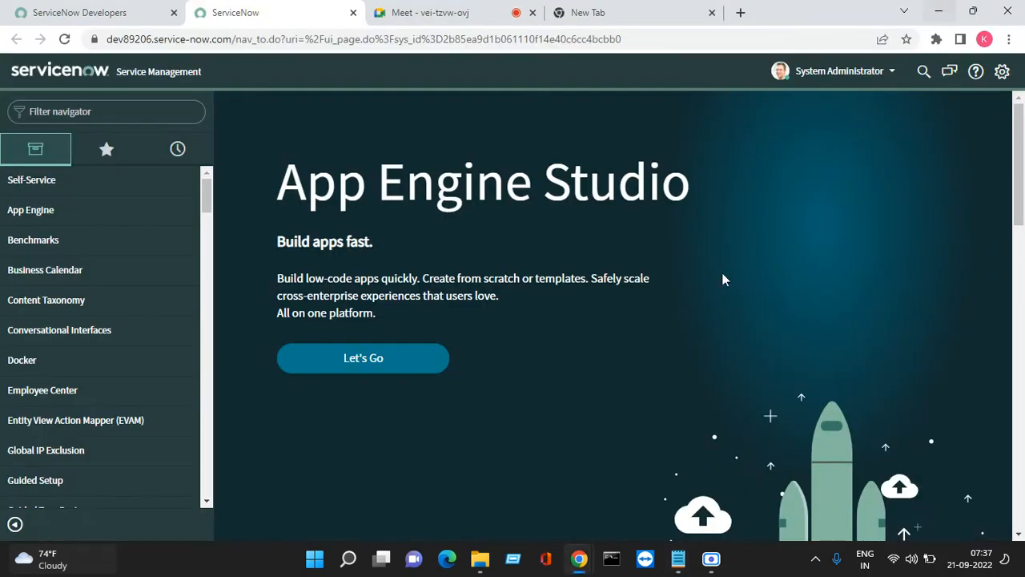
click(94, 114)
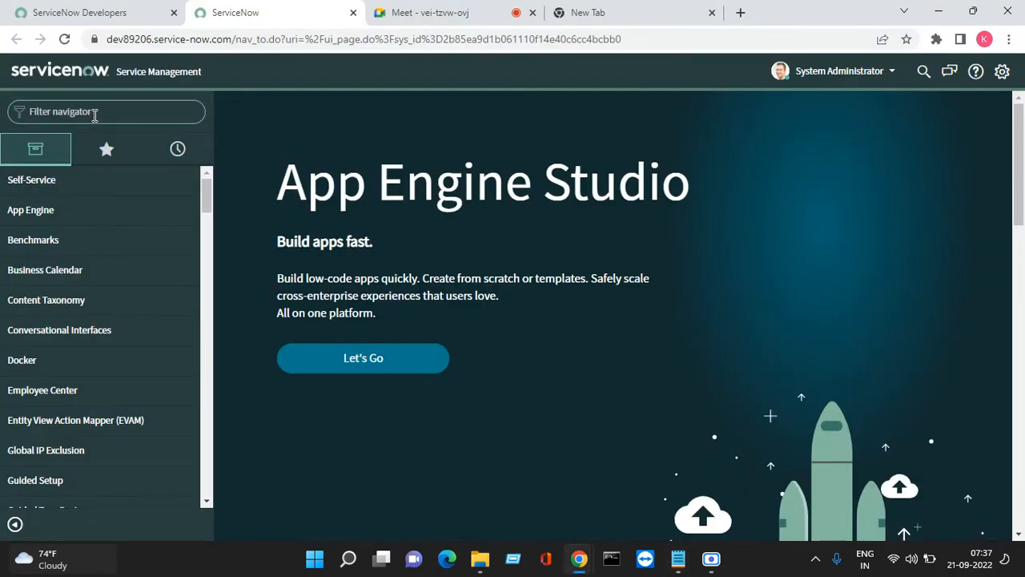
text(tables)
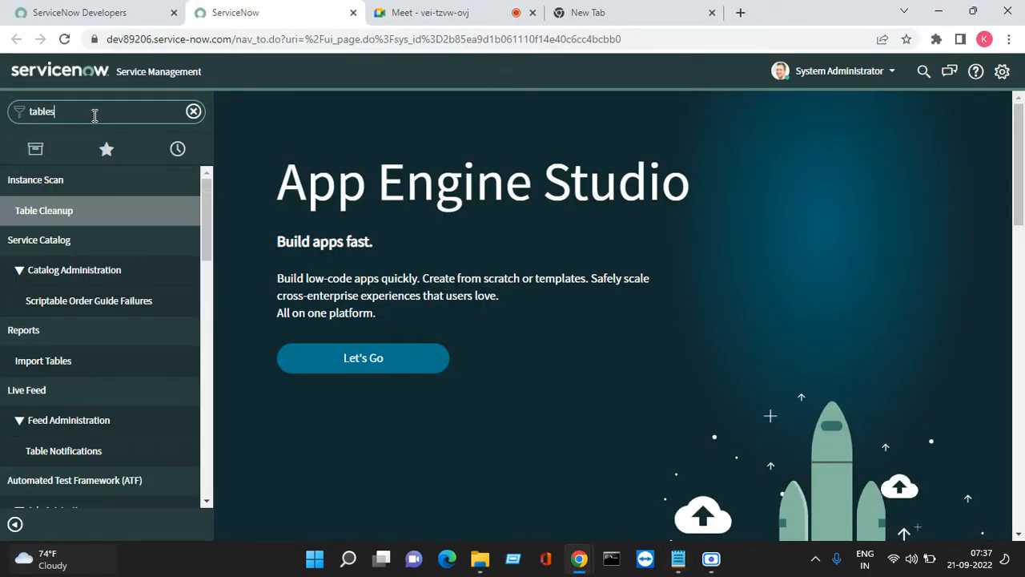
scroll(73, 271, down, 2)
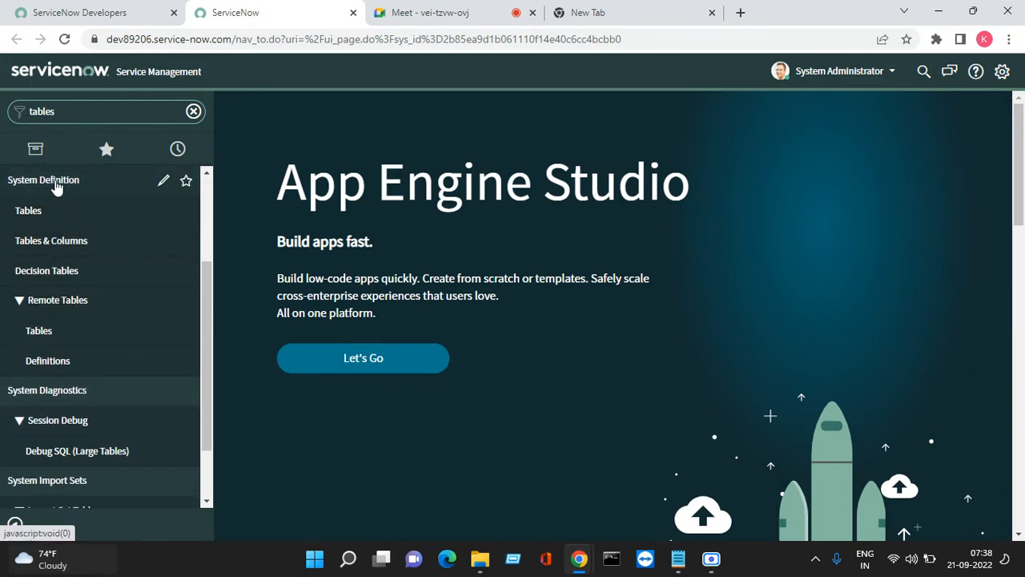
click(185, 213)
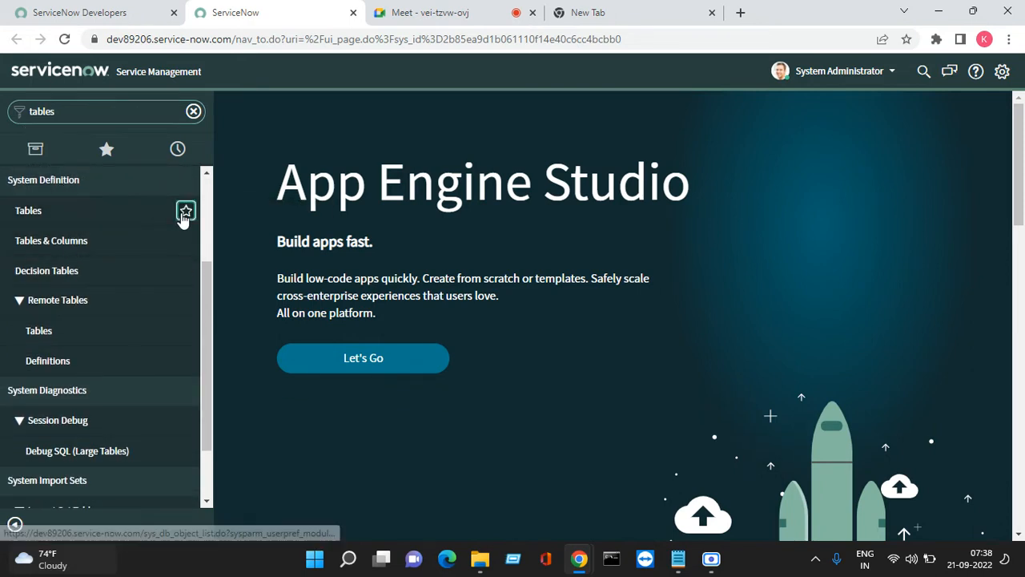
click(40, 217)
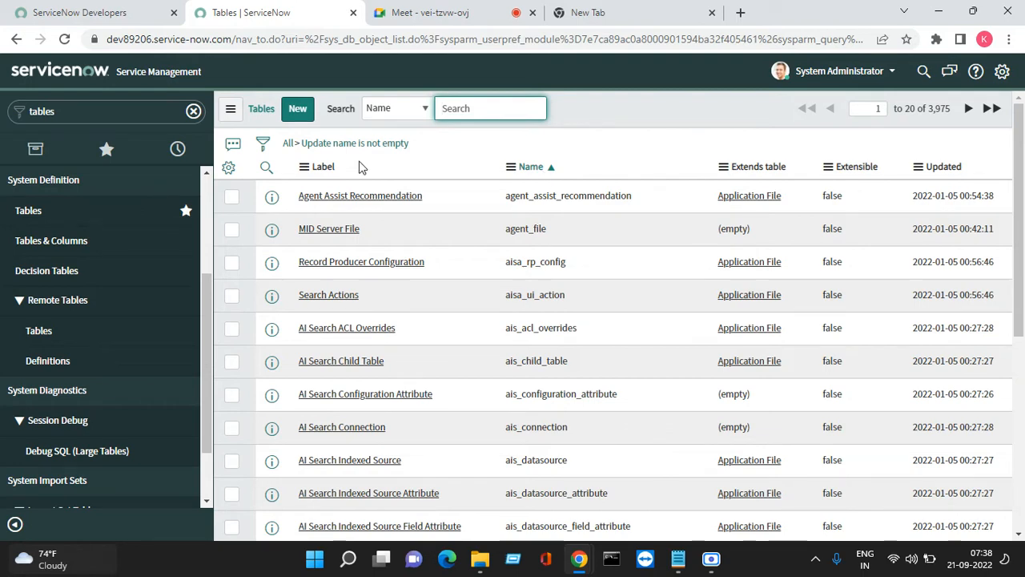
Highlight sys_db_object in the URL, then open System Security - Users from Favorites
click(389, 40)
drag(389, 40, 326, 40)
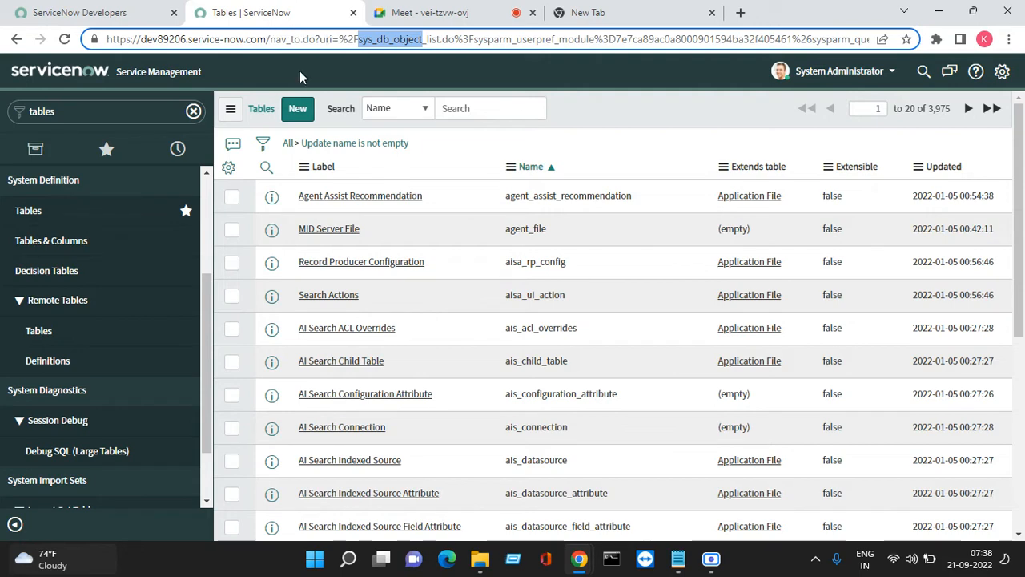
click(106, 149)
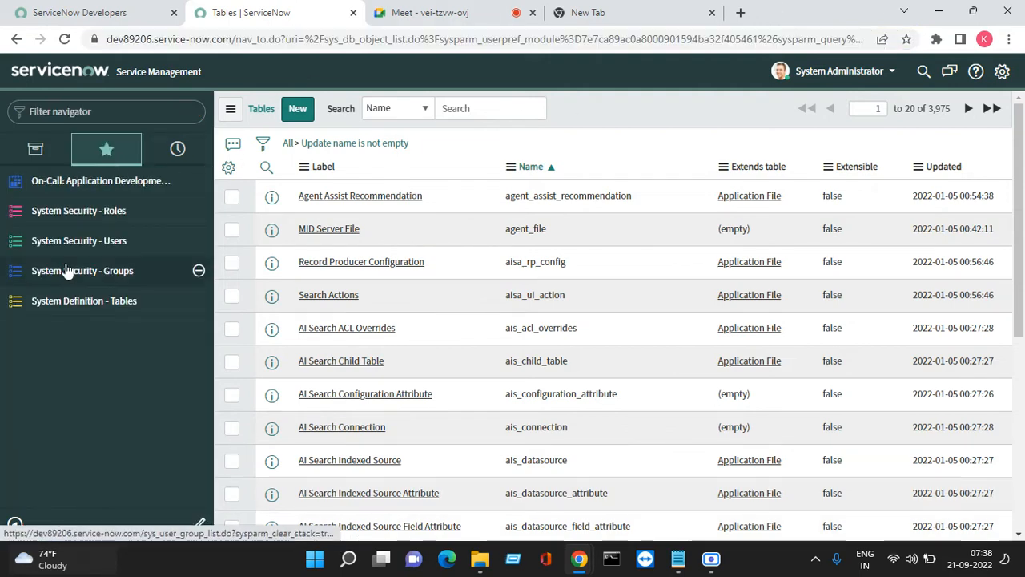
click(128, 241)
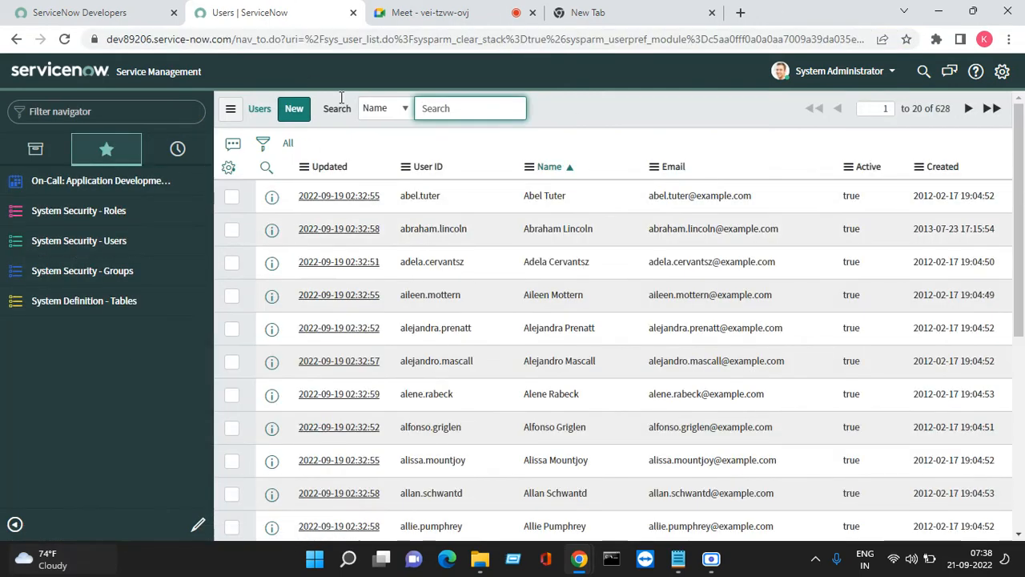
Admit the waiting participant in Meet, close the empty tab, and highlight sys_user in the Users URL
click(449, 12)
click(668, 140)
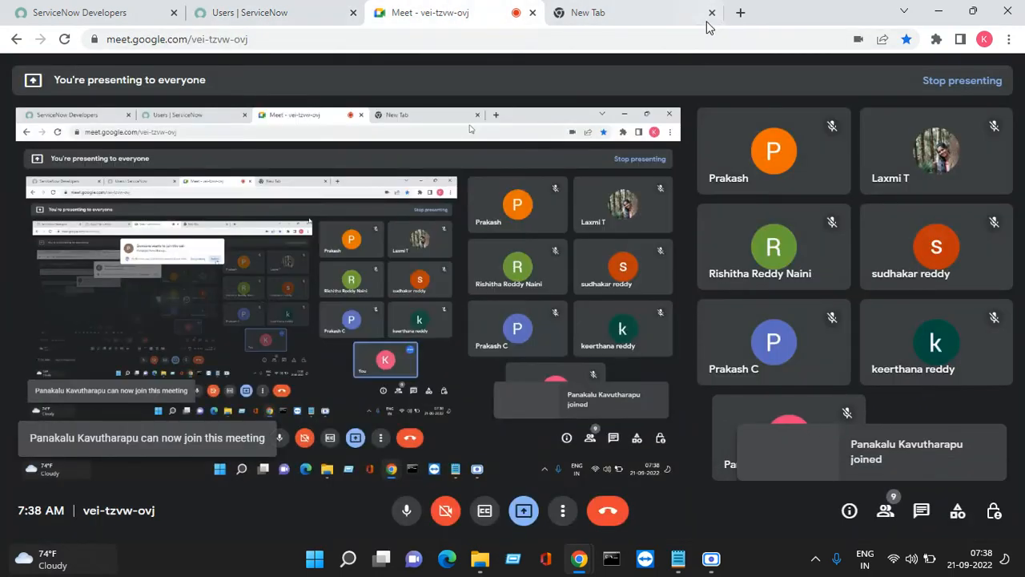
click(712, 13)
click(272, 12)
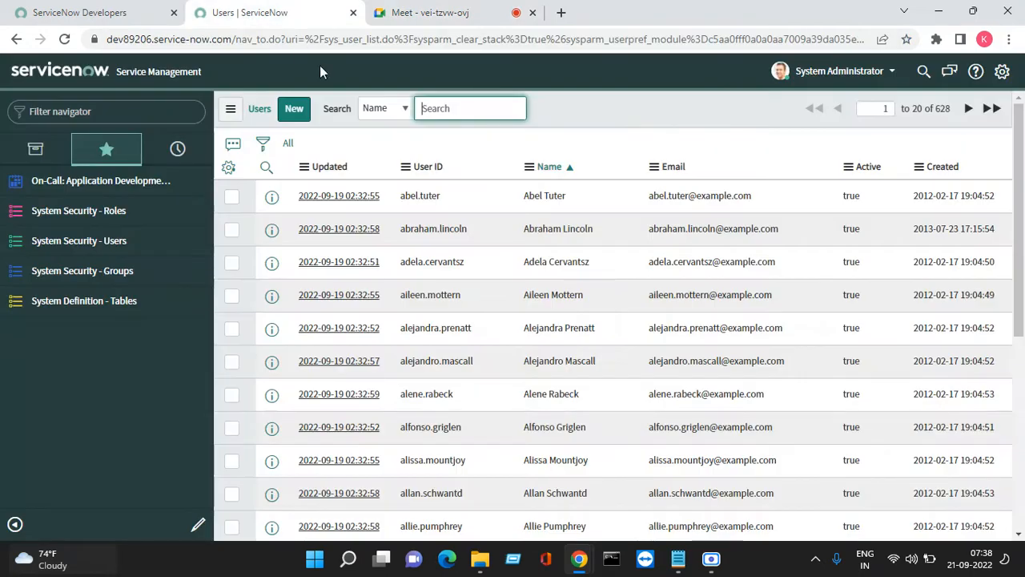
drag(362, 39, 323, 38)
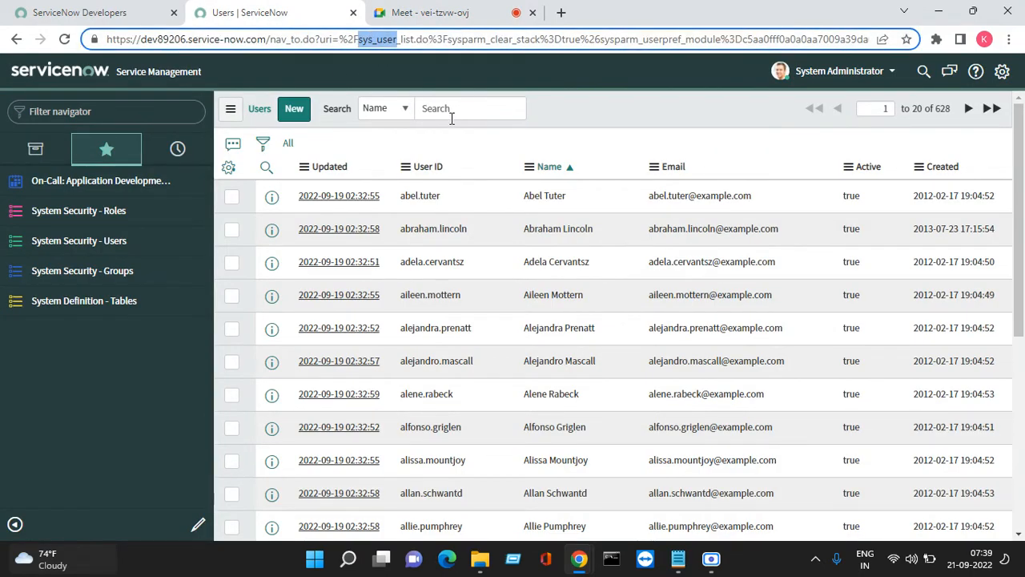
Show the Roles (user_role) and Groups (sys_user_group) lists from favorites, then reopen Tables
click(94, 218)
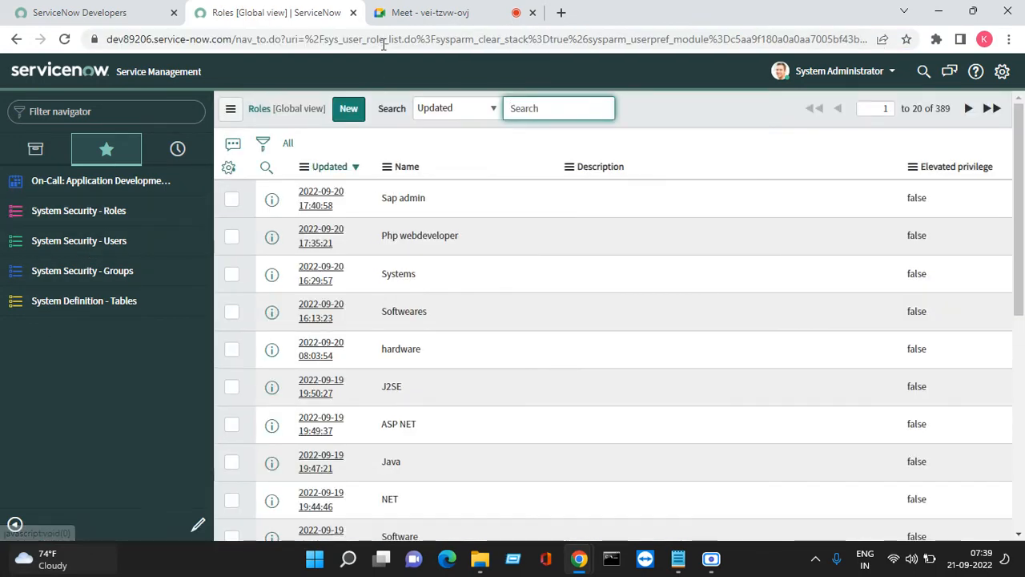
drag(389, 40, 339, 47)
click(115, 273)
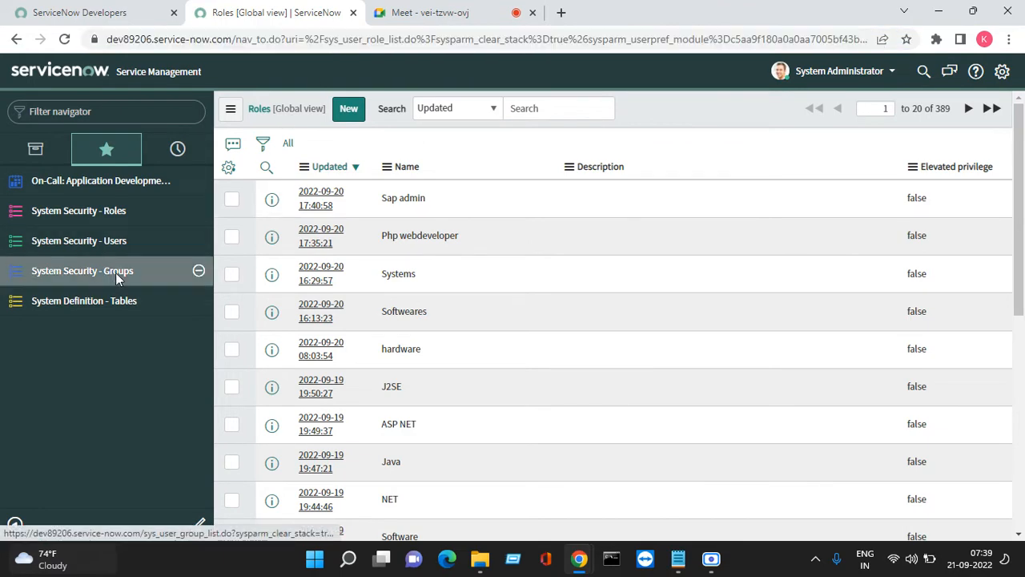
drag(390, 40, 325, 40)
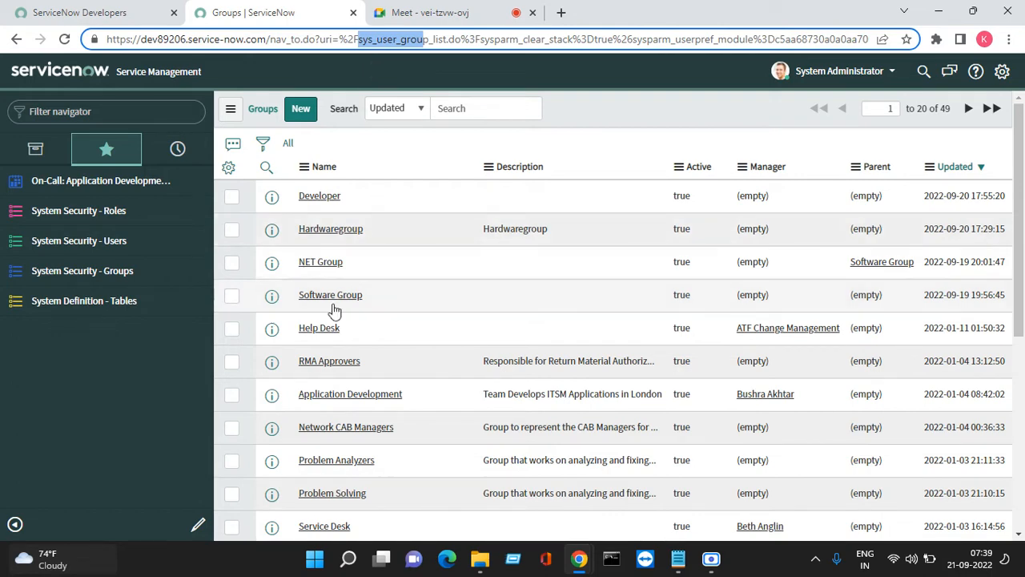
click(62, 301)
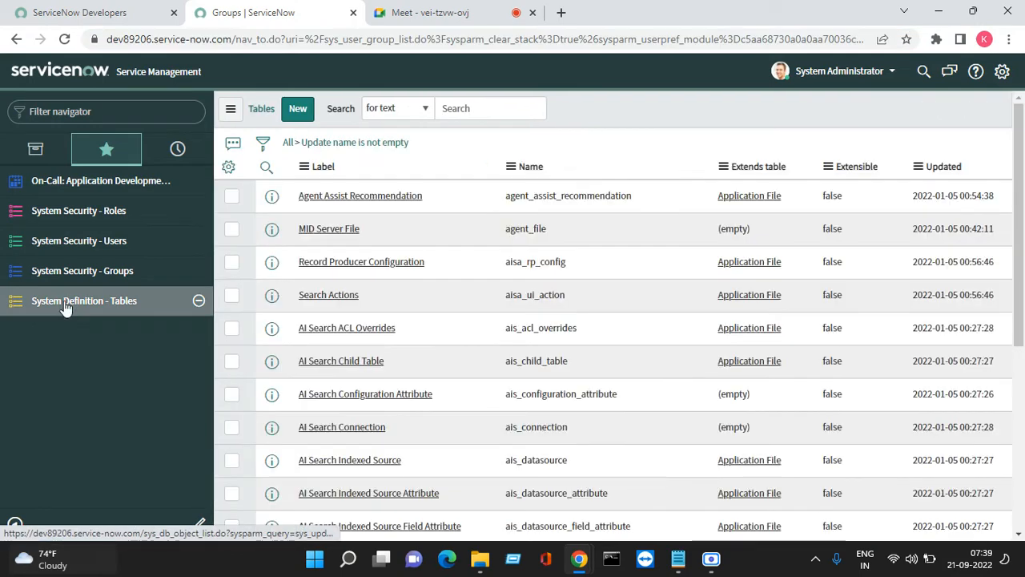
Highlight the sys_db_object table name in the Tables list's address bar
drag(394, 38, 339, 44)
click(619, 120)
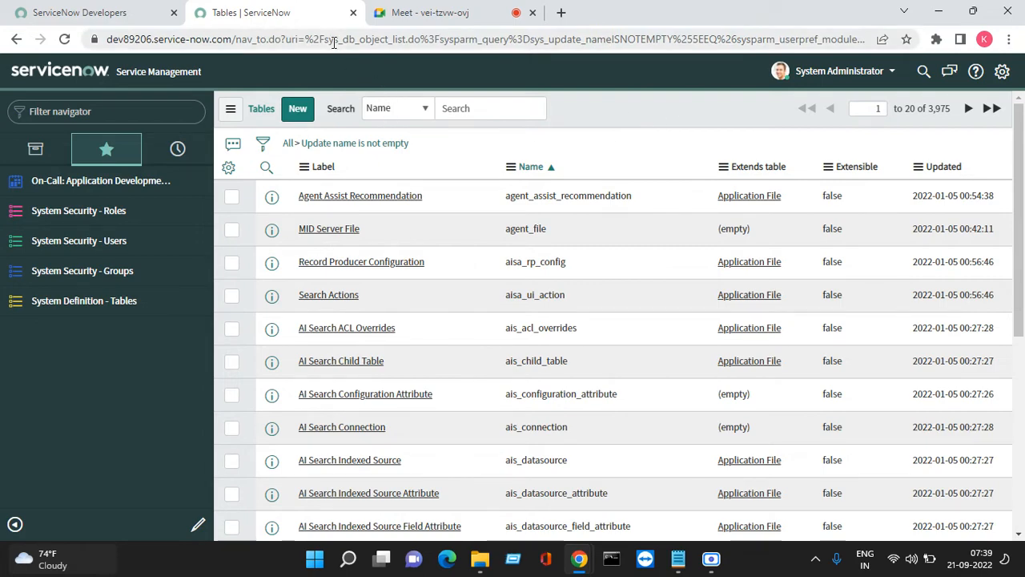
drag(328, 41, 353, 38)
drag(376, 38, 391, 39)
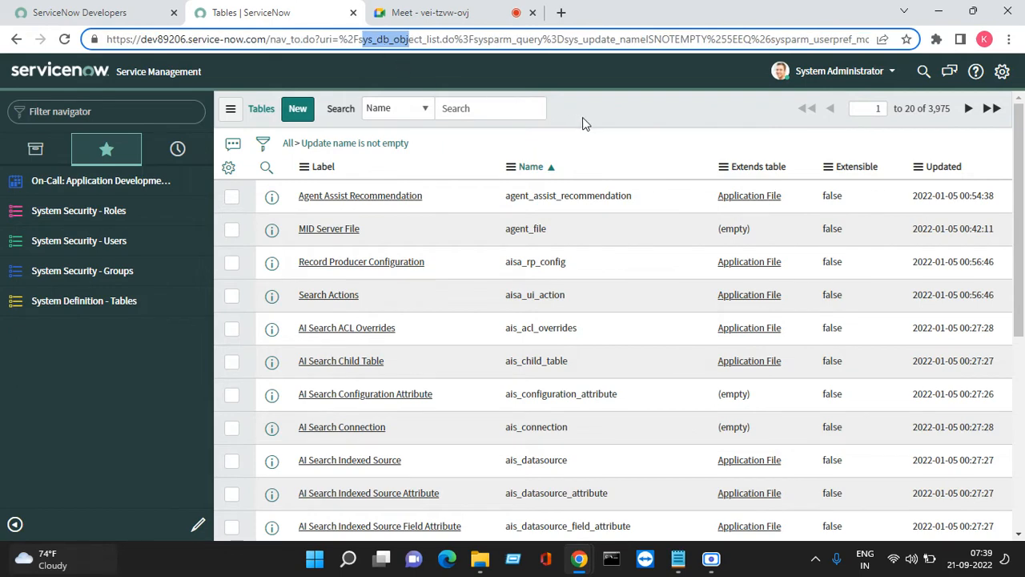
Start a new table labelled Narayana so its name fills in as u_narayana
click(290, 114)
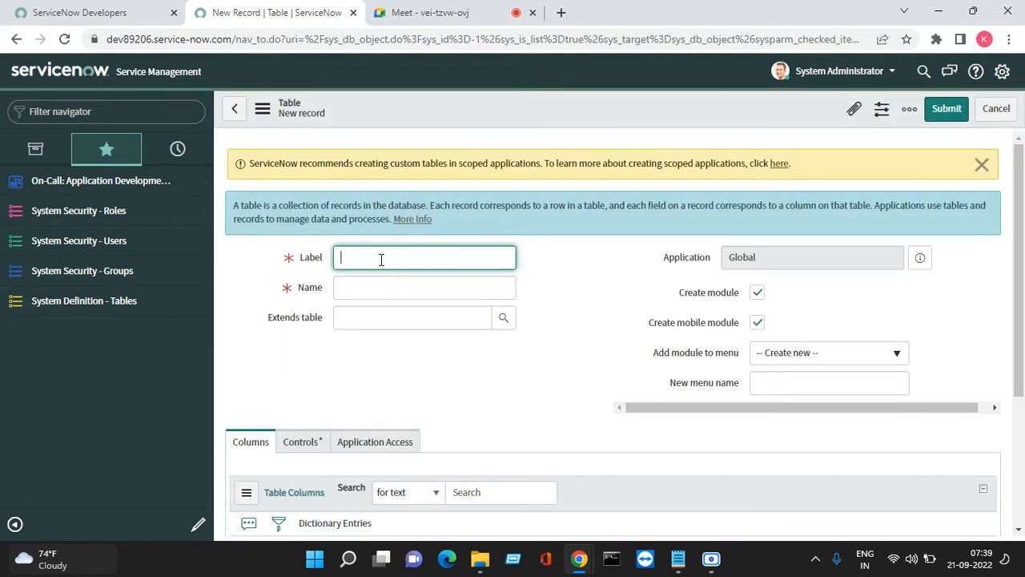
text(Narayana)
key(Tab)
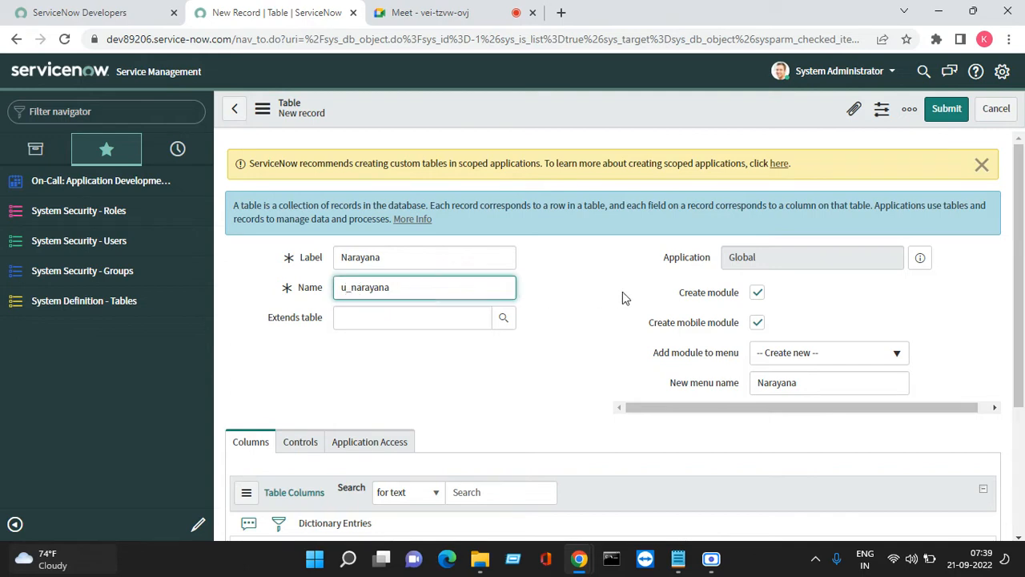
click(412, 322)
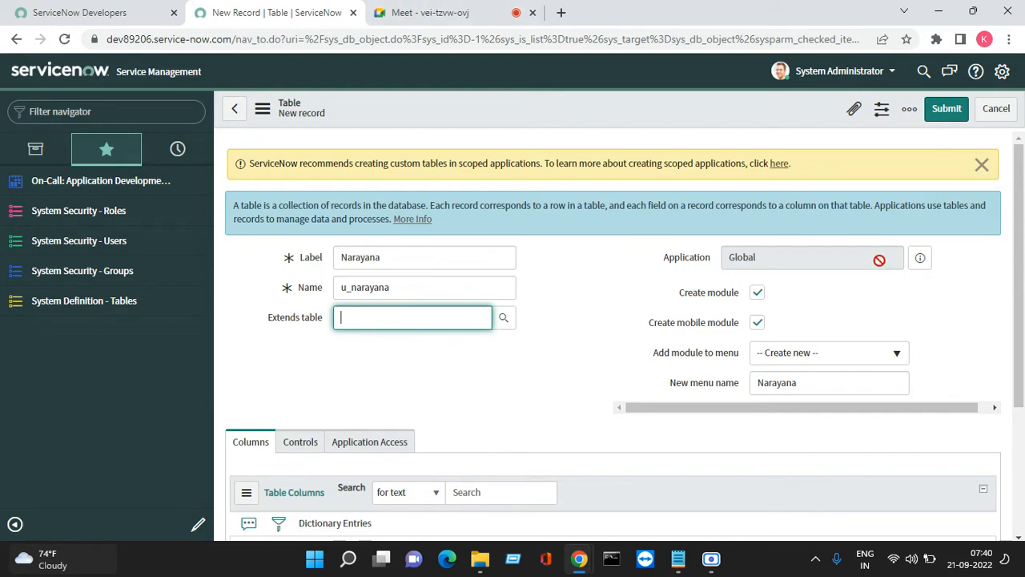
Dismiss the scoped-application banner and review the Extends table, Create module and Create mobile module options
click(982, 164)
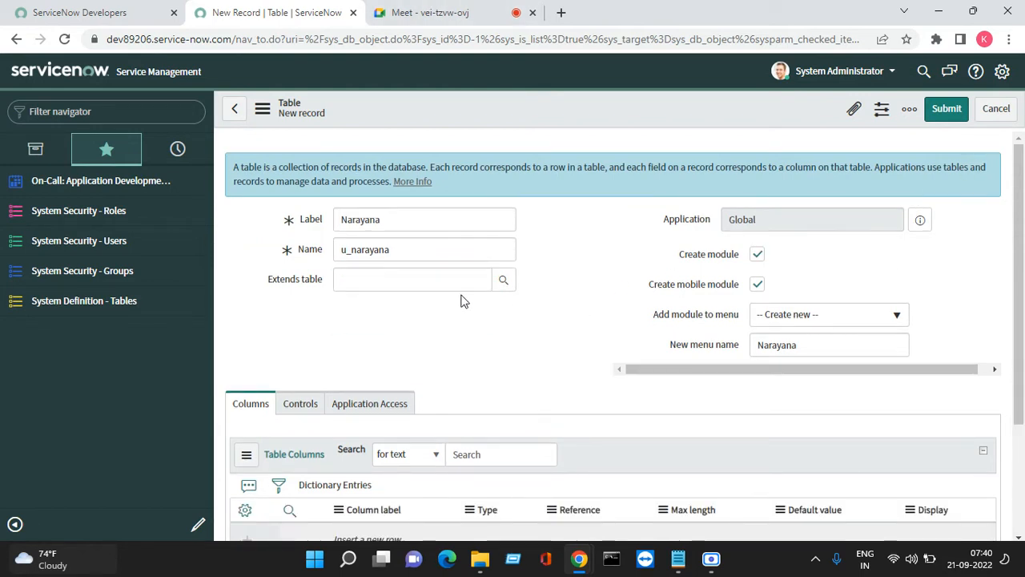
click(423, 286)
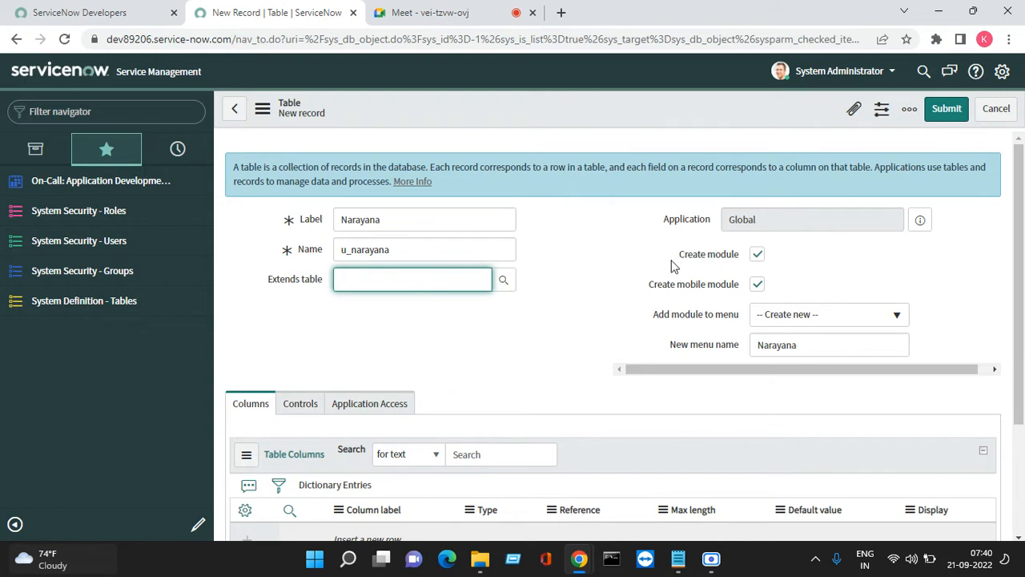
drag(678, 254, 749, 258)
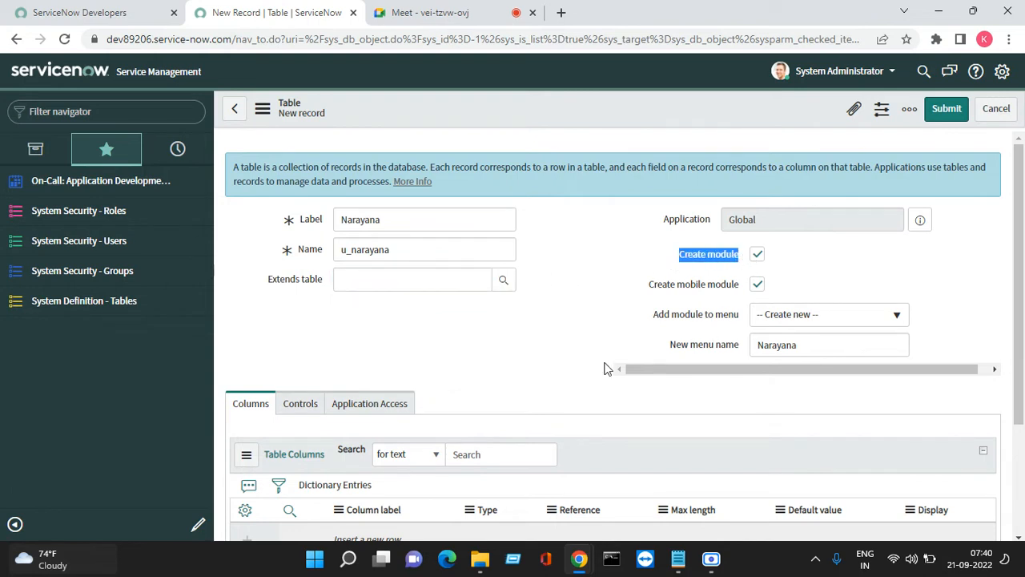
click(44, 154)
click(40, 182)
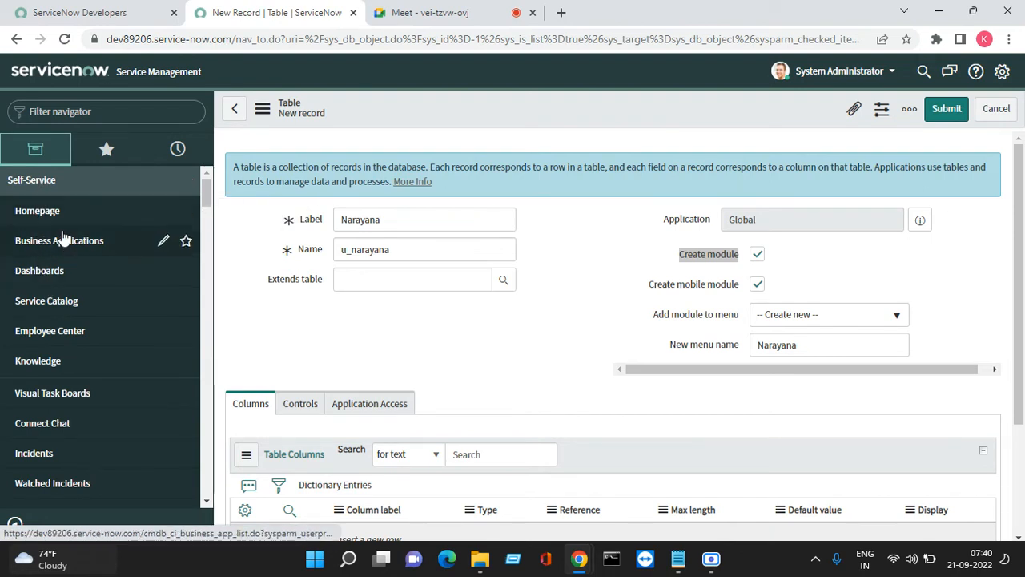
click(11, 190)
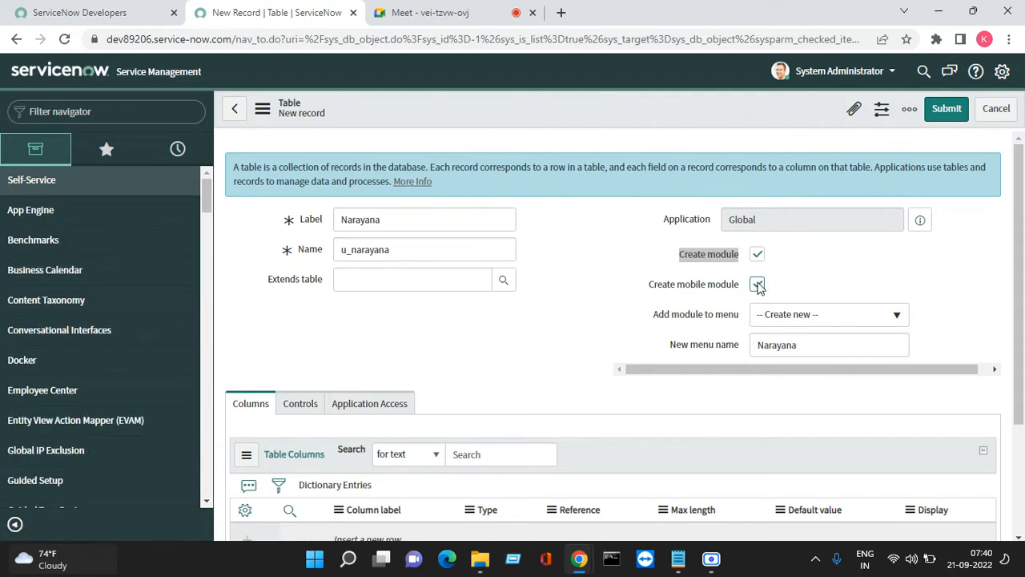
drag(644, 288, 679, 326)
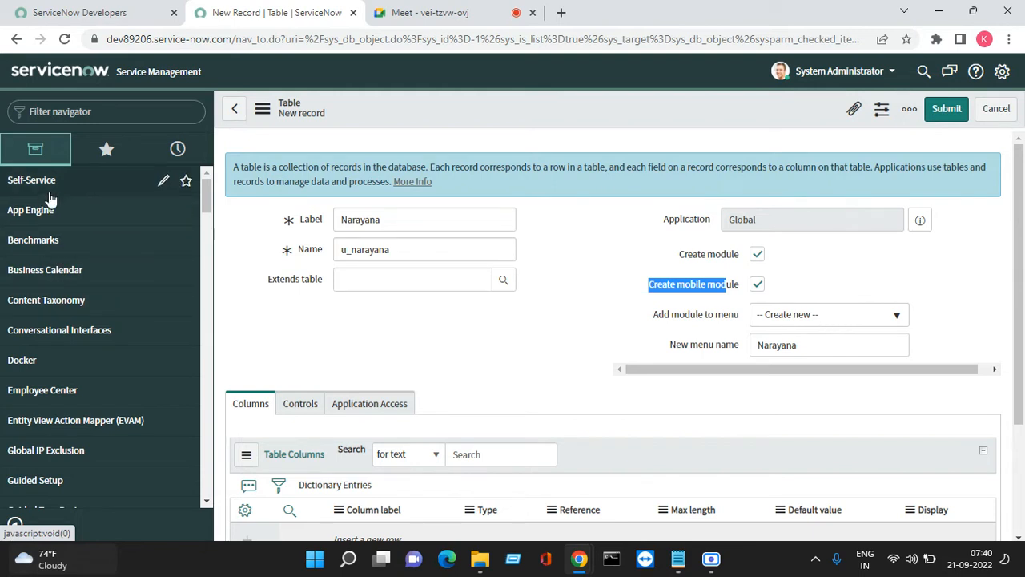
Confirm the Narayana menu name and save the new table
double_click(817, 346)
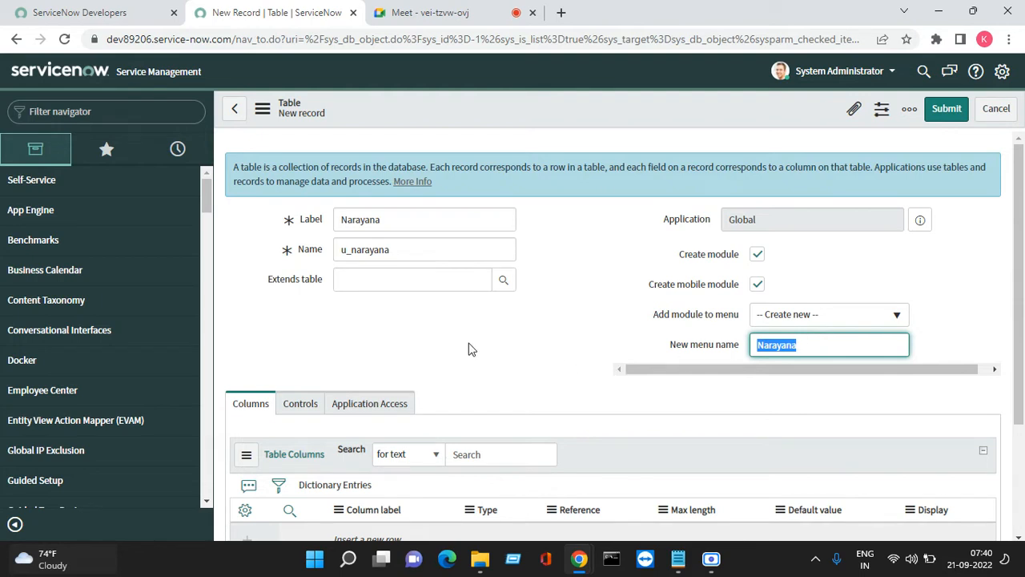
scroll(448, 358, down, 2)
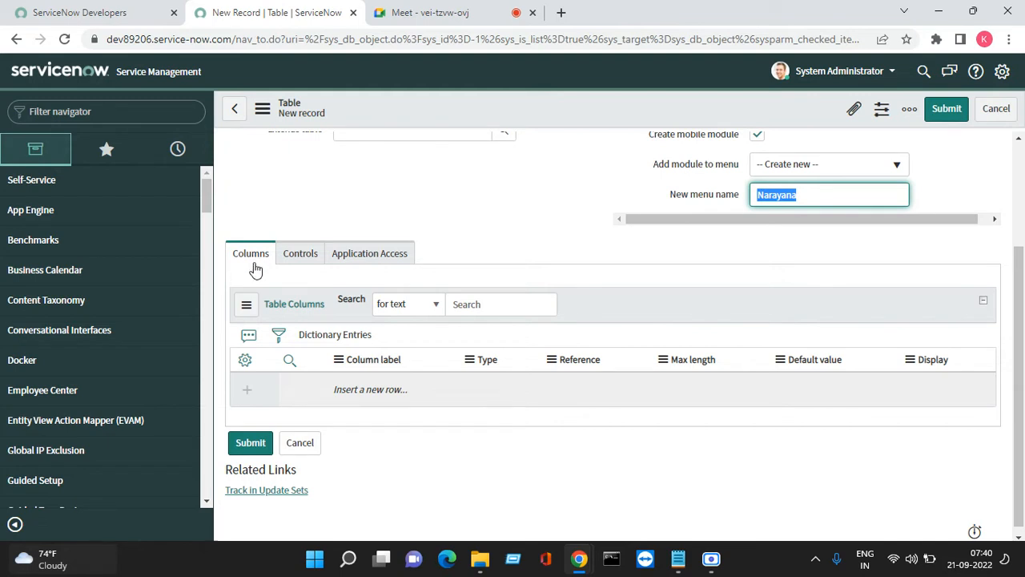
scroll(669, 249, up, 2)
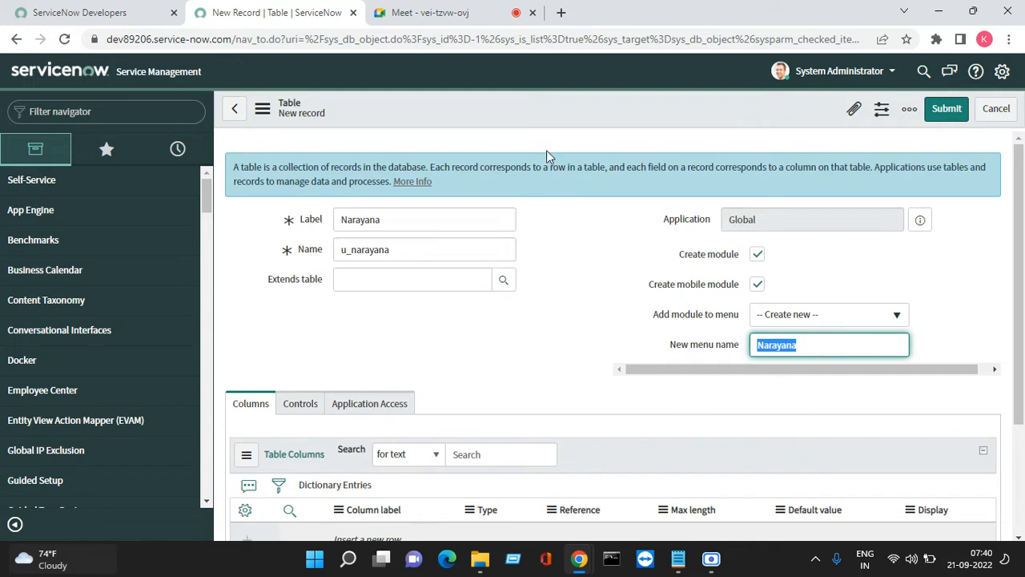
right_click(526, 113)
click(549, 121)
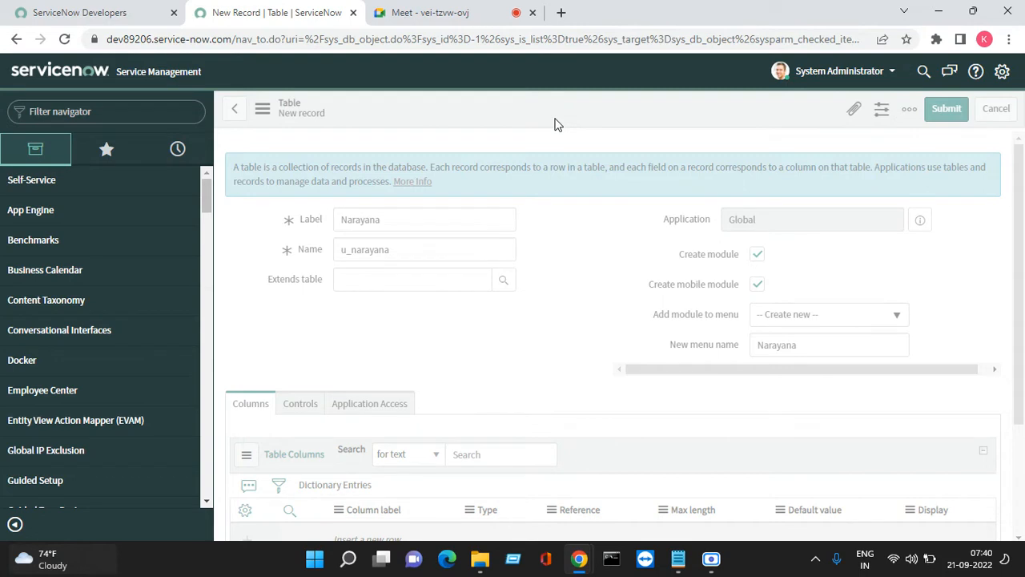
Scroll to the table's six default columns, such as Created by and Sys ID
click(936, 564)
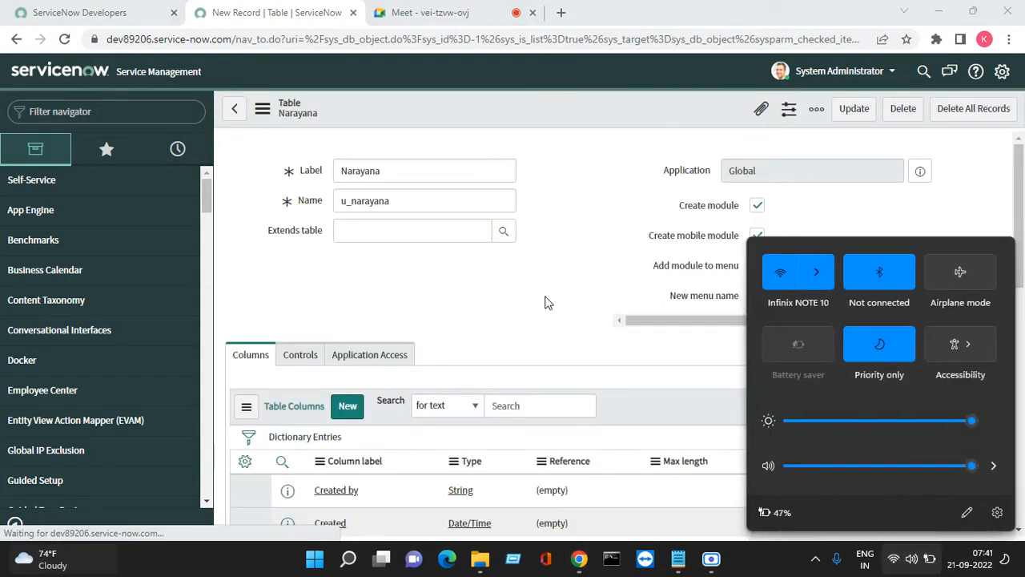
click(584, 291)
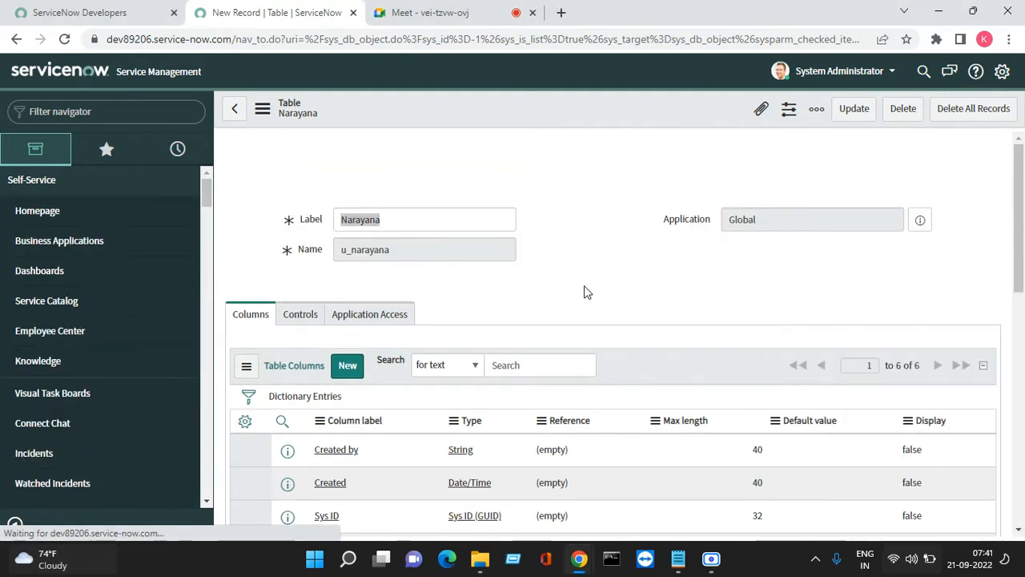
scroll(584, 292, down, 3)
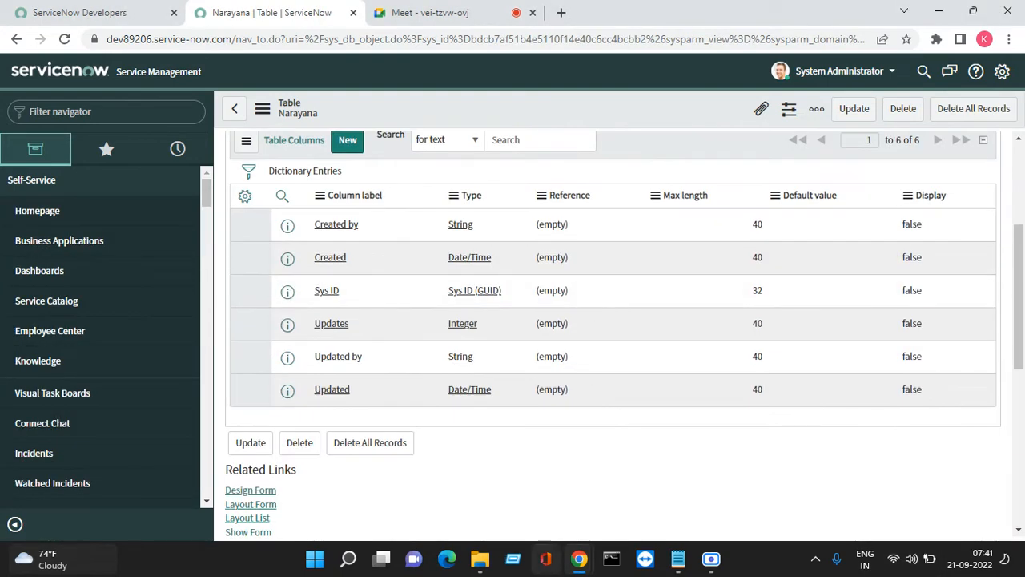
scroll(647, 354, up, 2)
scroll(712, 347, down, 2)
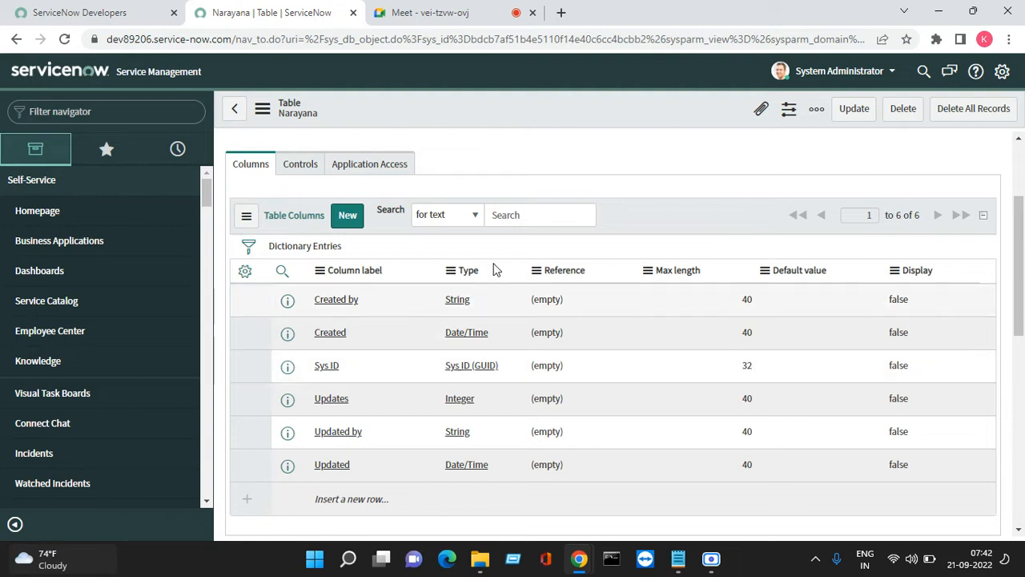
scroll(576, 129, up, 2)
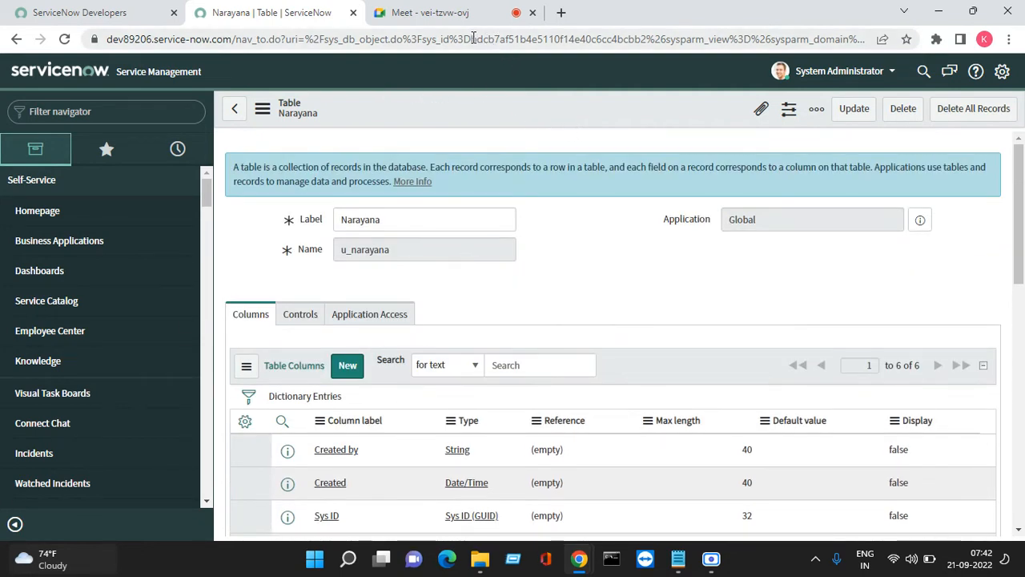
Copy the Narayana table's sys_id and bring the untitled Notepad notes forward
drag(473, 39, 648, 39)
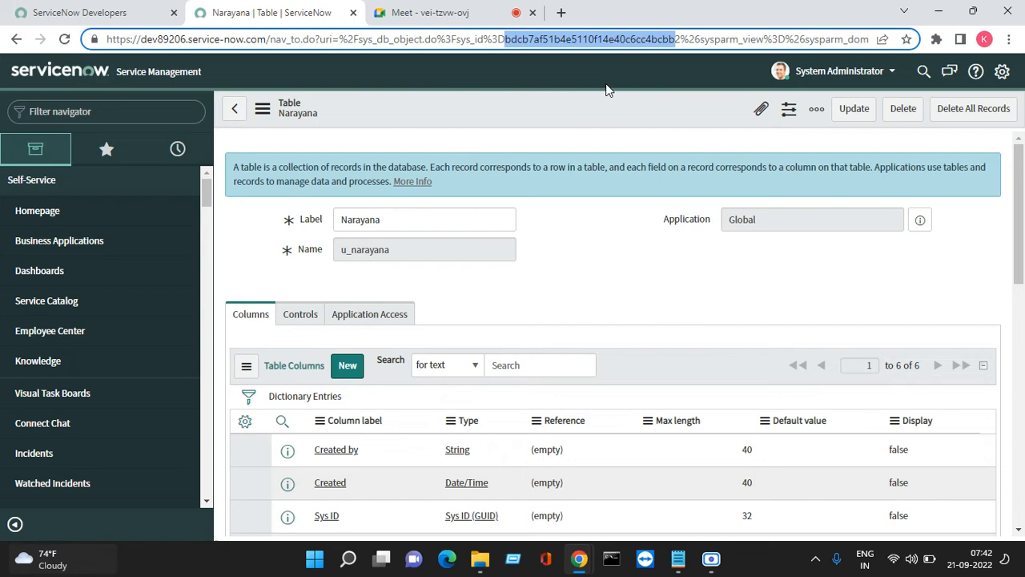
click(531, 102)
right_click(531, 102)
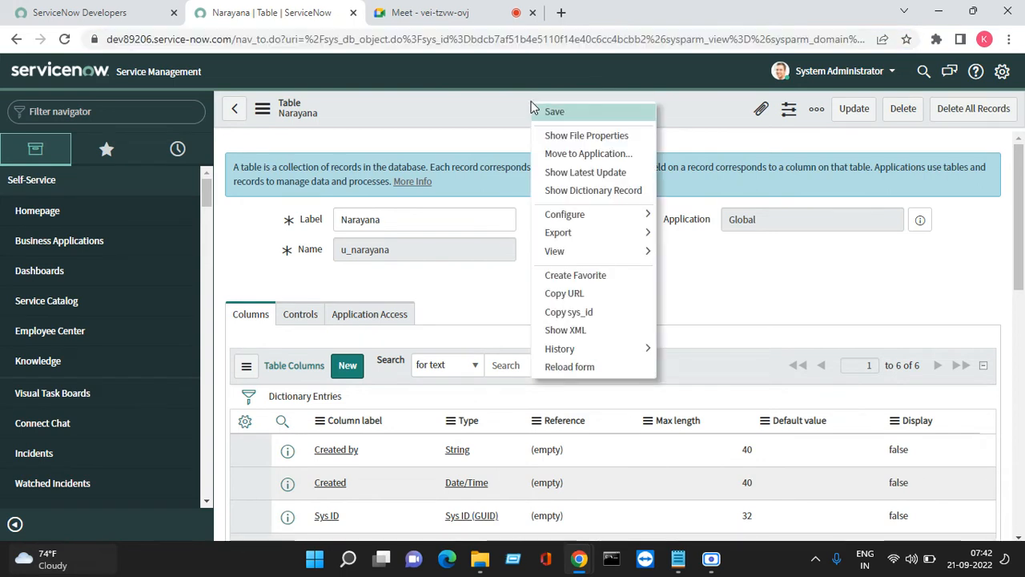
click(593, 312)
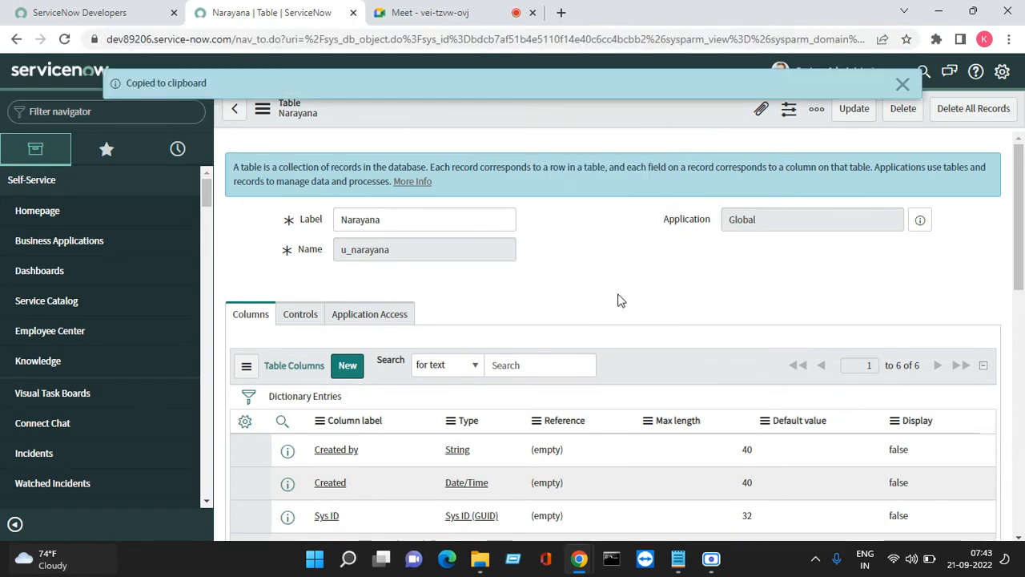
mouse_move(678, 558)
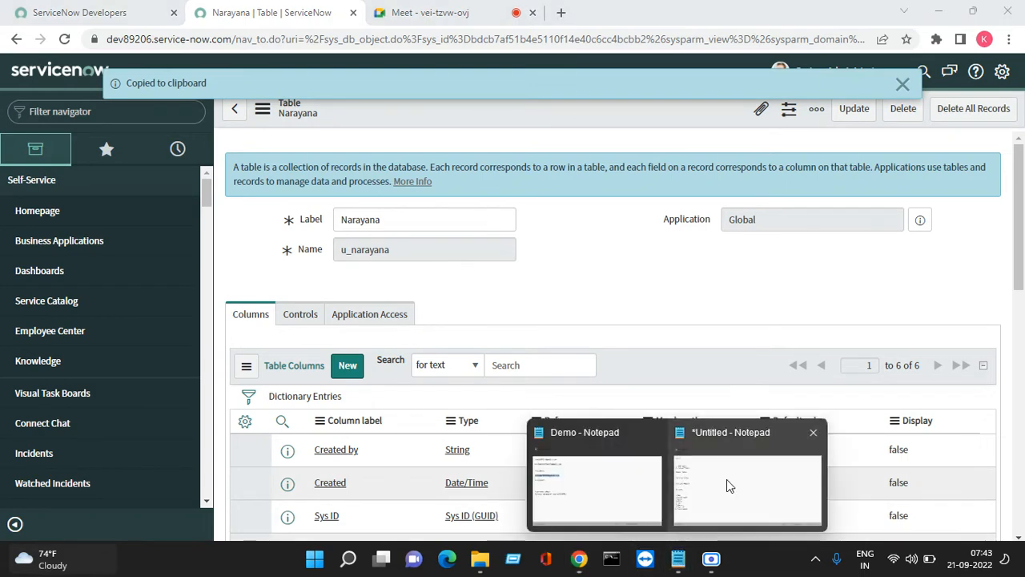
click(728, 479)
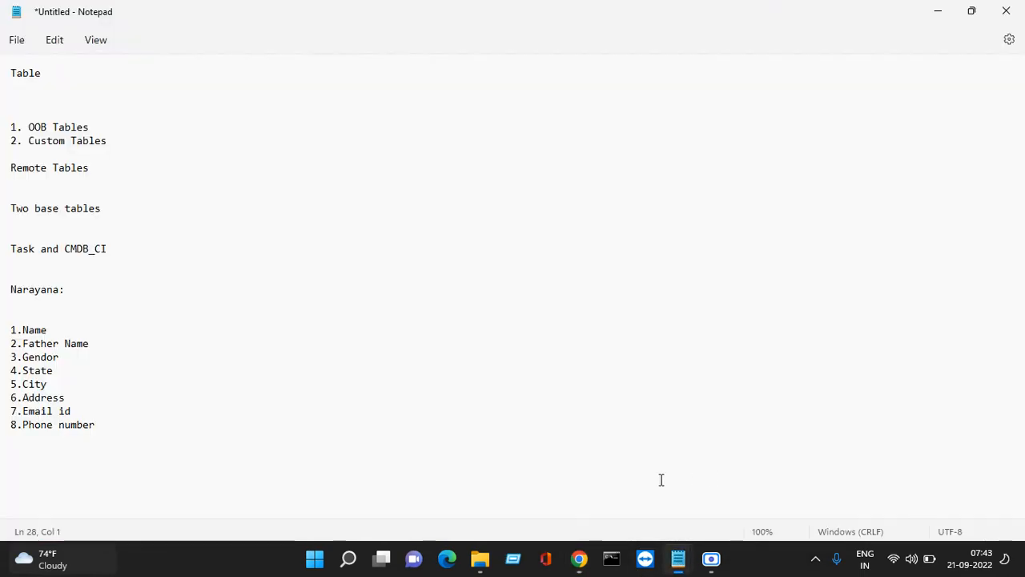
Paste the sys_id onto line 2 under the Table heading, then minimize Notepad
click(59, 90)
right_click(57, 91)
click(112, 199)
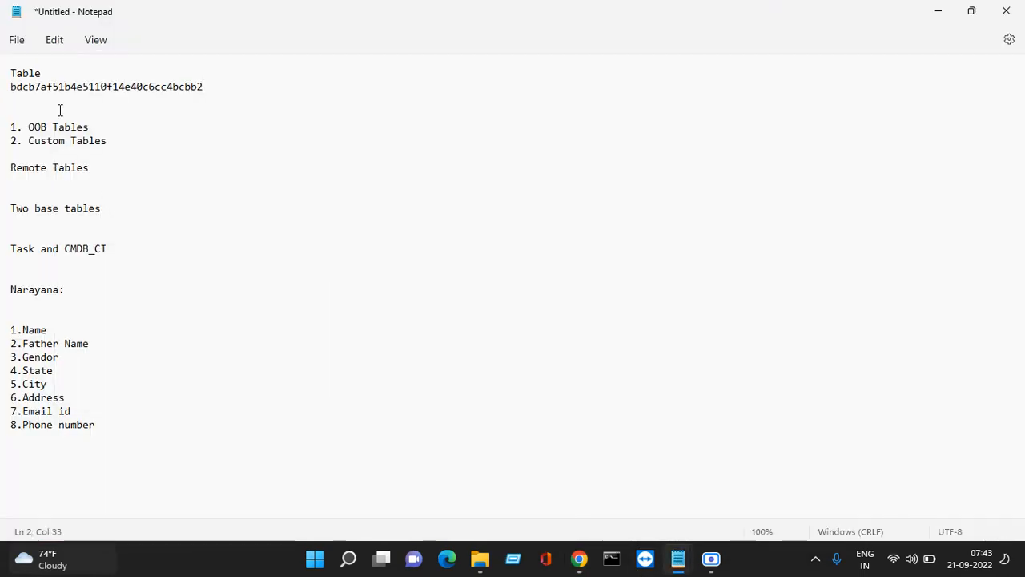
triple_click(6, 91)
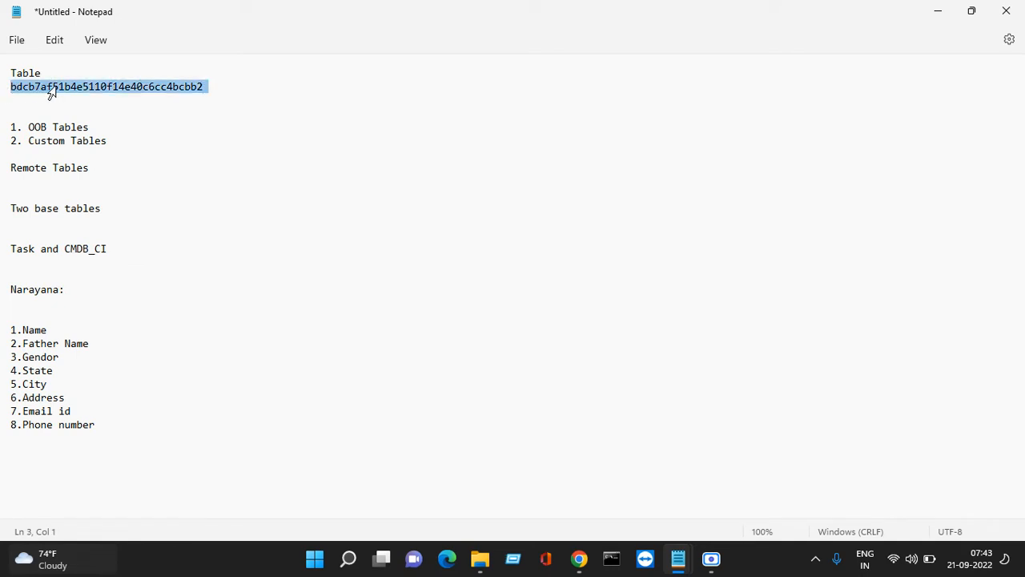
click(227, 157)
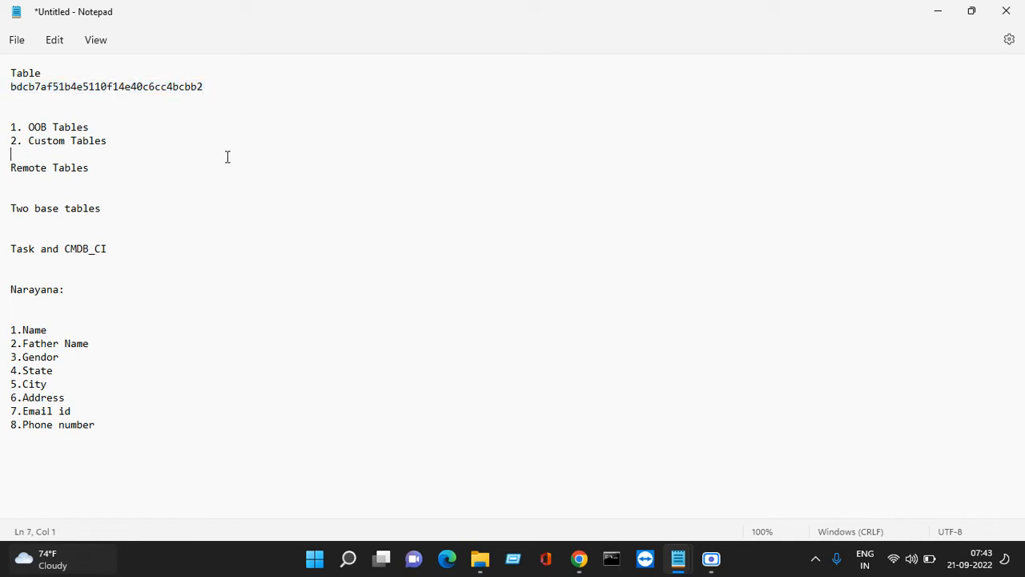
drag(200, 86, 14, 77)
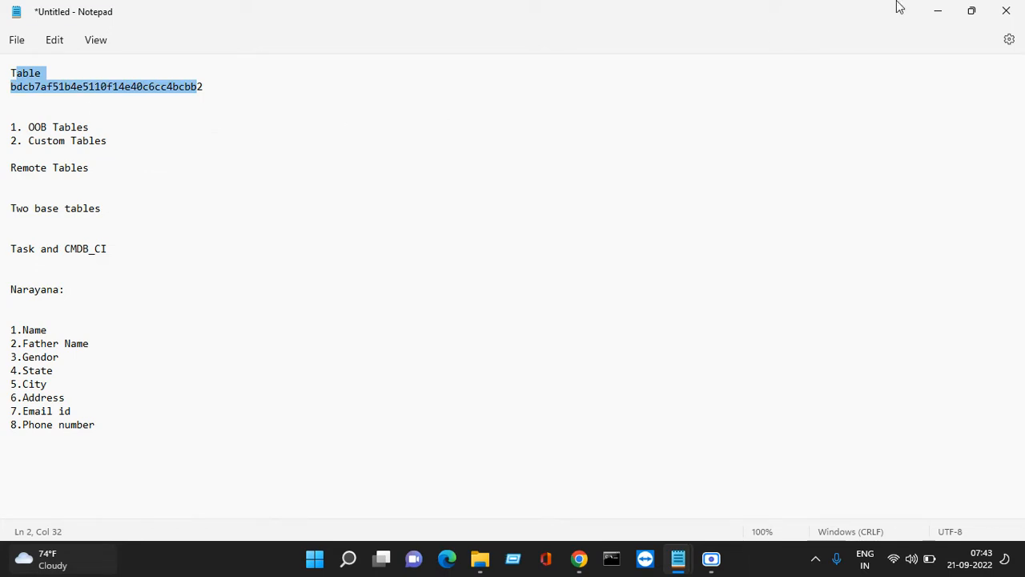
click(939, 12)
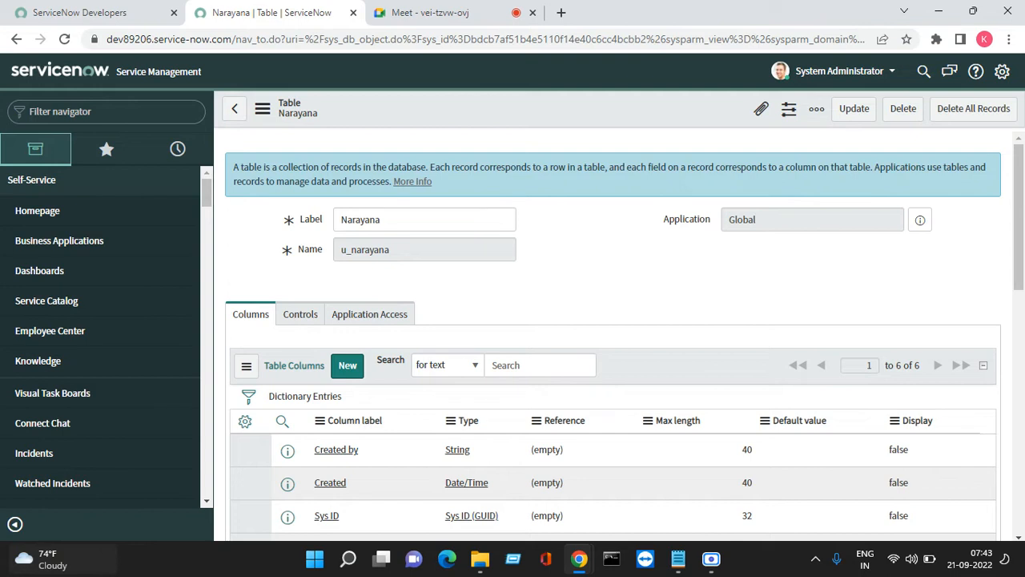
Copy the word Name from the Notepad column list and focus the new column's Type field
scroll(371, 191, down, 2)
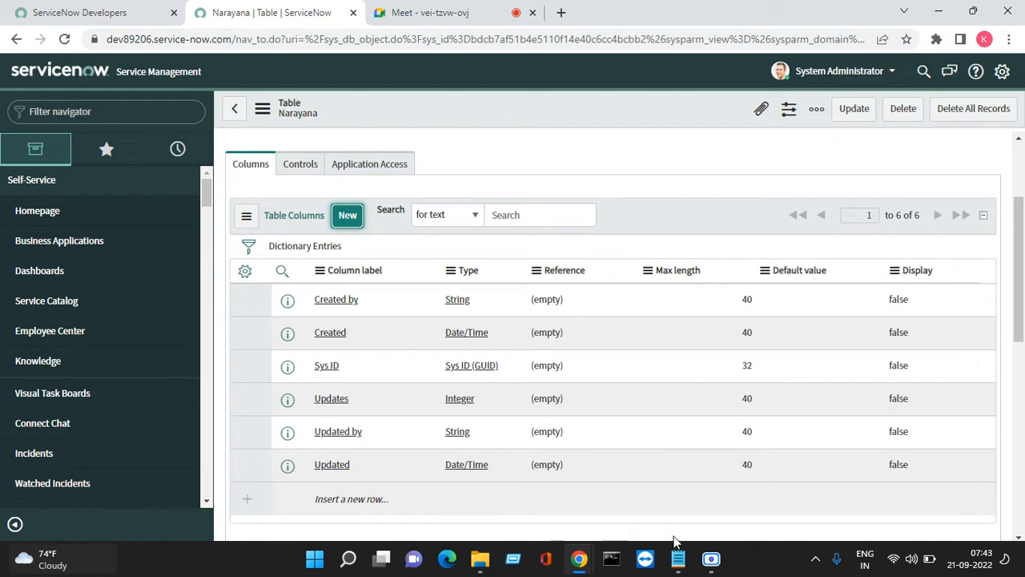
mouse_move(678, 556)
click(746, 490)
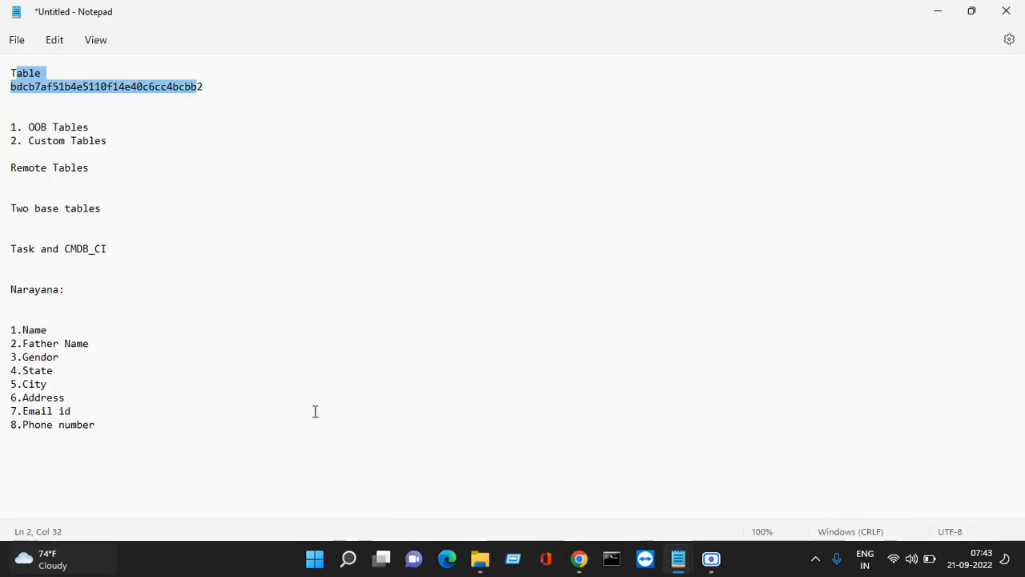
click(335, 398)
drag(58, 332, 23, 332)
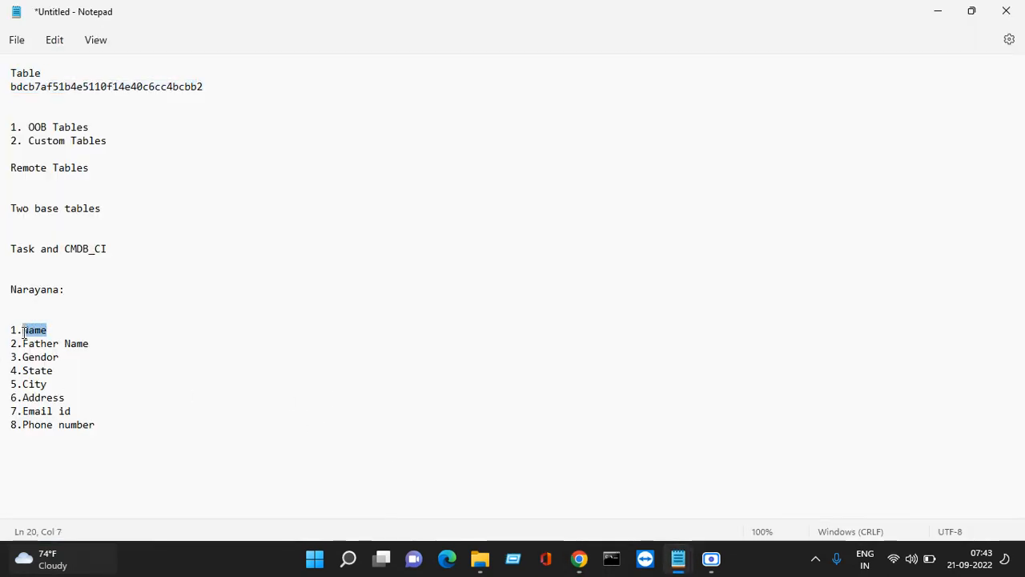
right_click(24, 332)
click(98, 119)
click(938, 11)
click(404, 267)
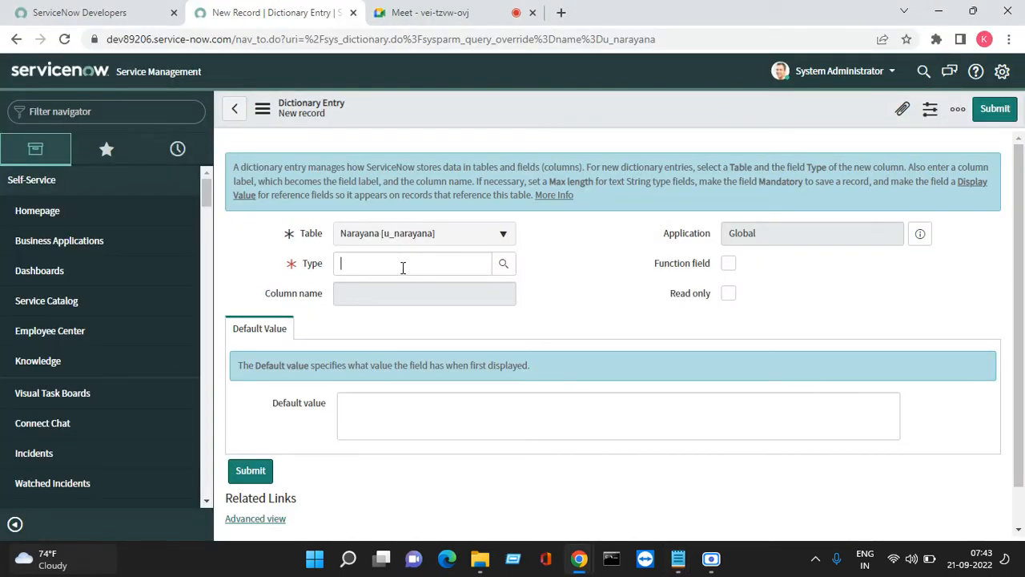
Pick String from the field type lookup as the column type
click(502, 267)
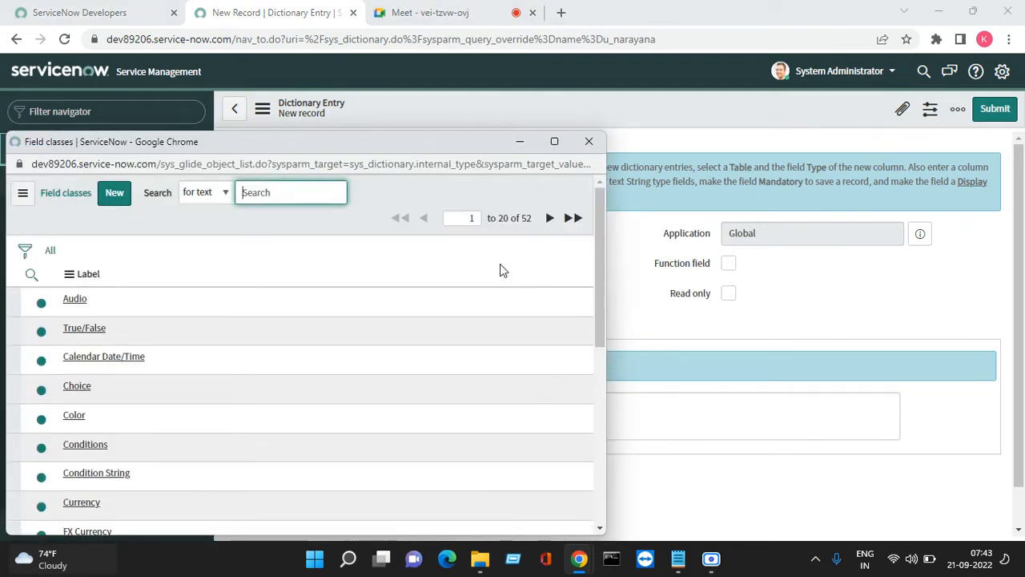
scroll(256, 394, down, 3)
scroll(230, 399, down, 5)
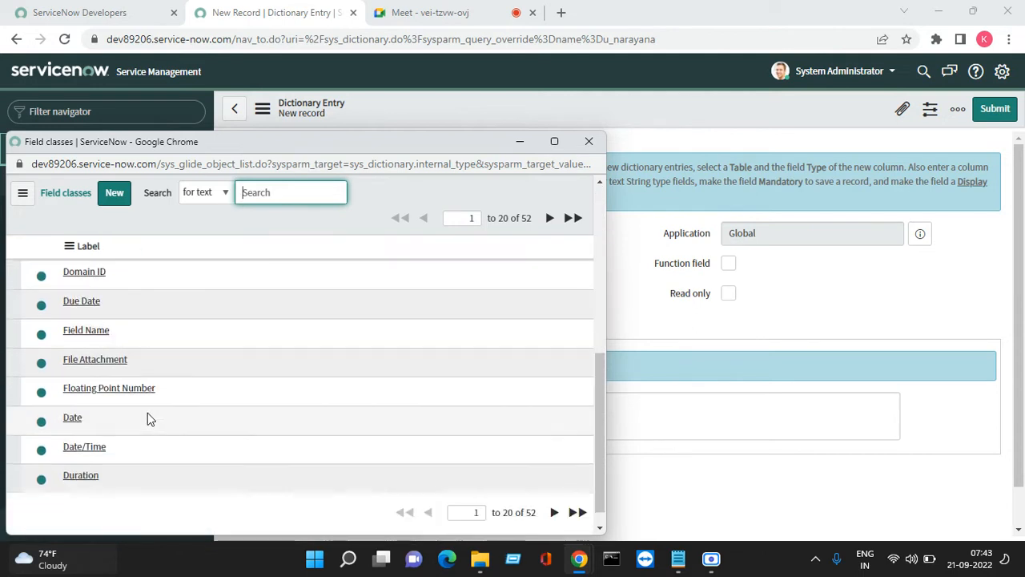
click(550, 220)
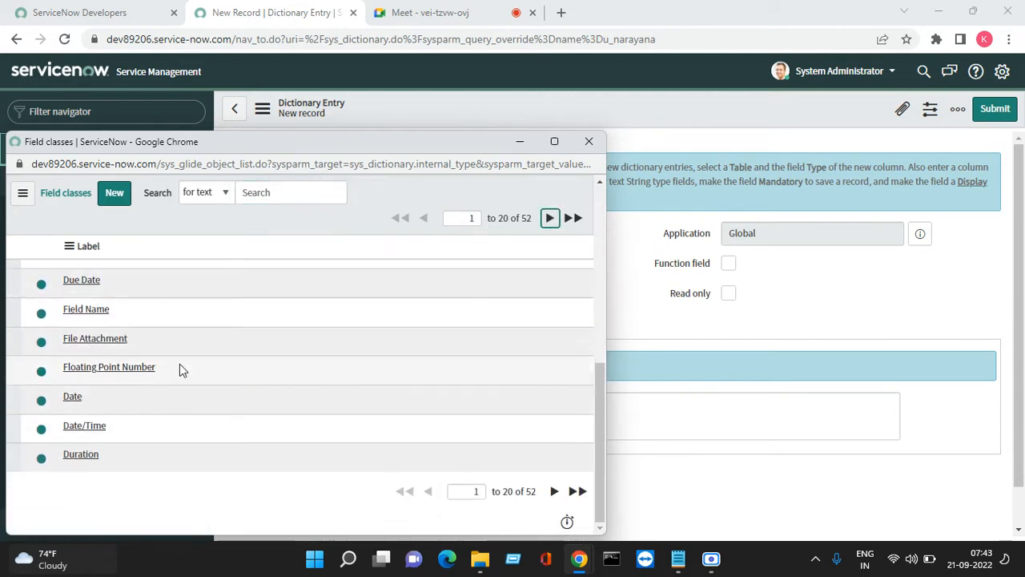
scroll(181, 389, down, 5)
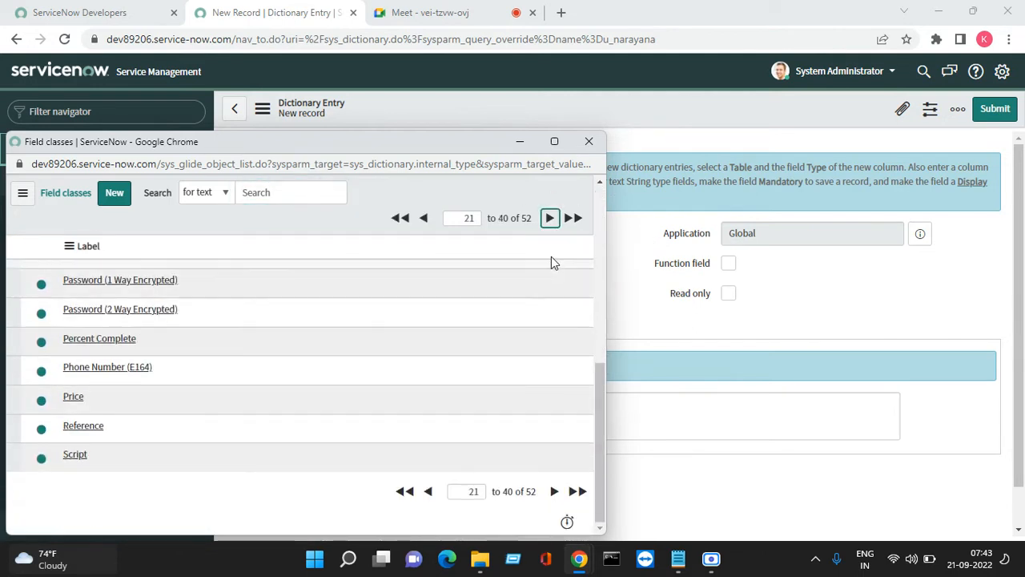
click(549, 219)
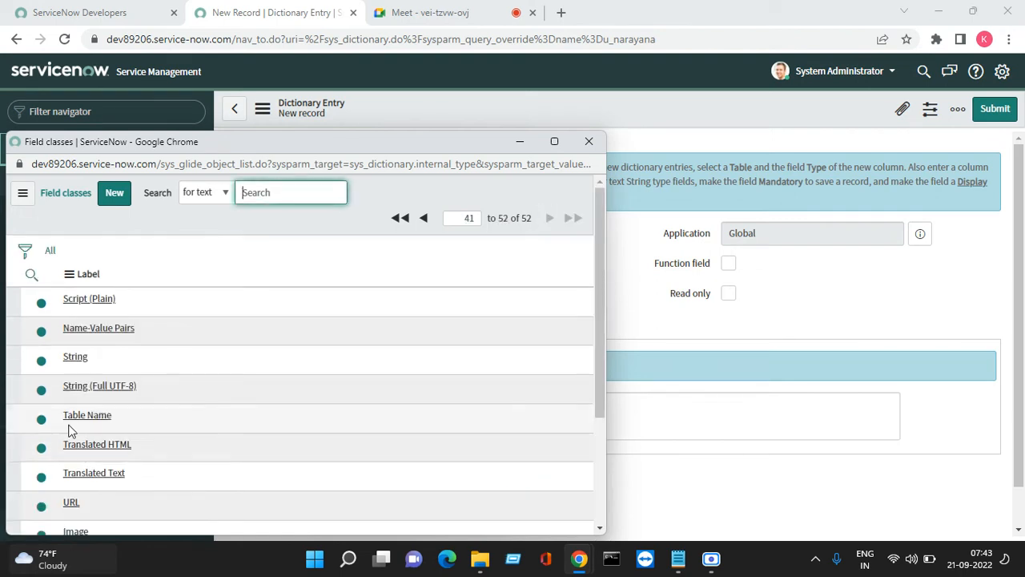
click(74, 358)
Paste Name as the label, keep column name u_name and max length 40, then submit
click(356, 299)
right_click(355, 299)
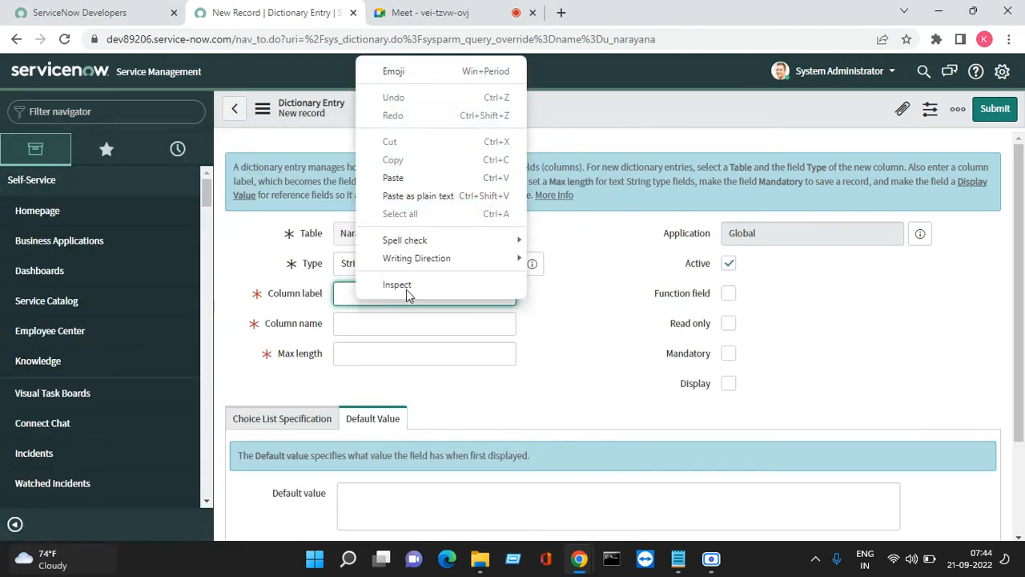
click(407, 177)
click(567, 356)
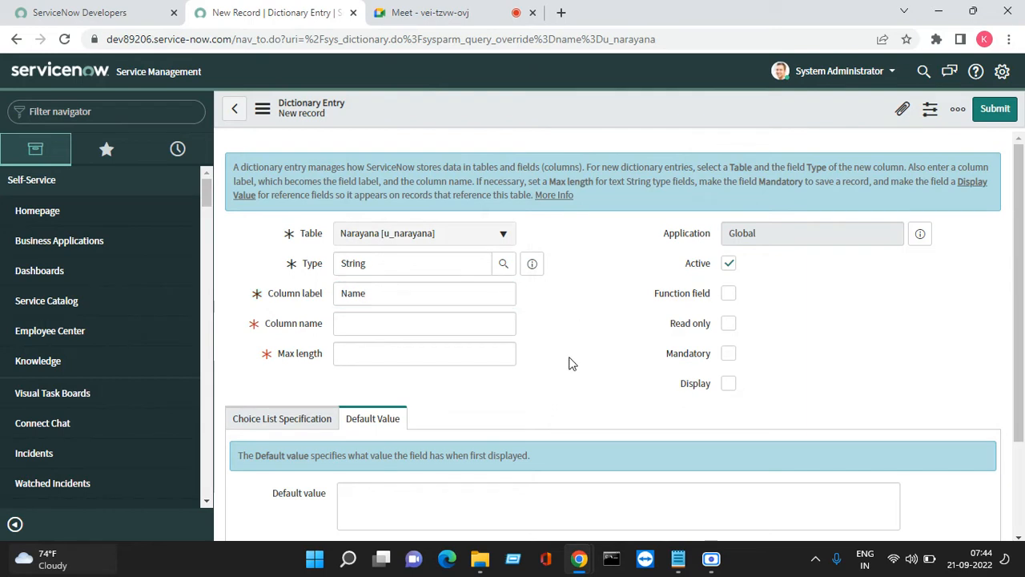
click(357, 329)
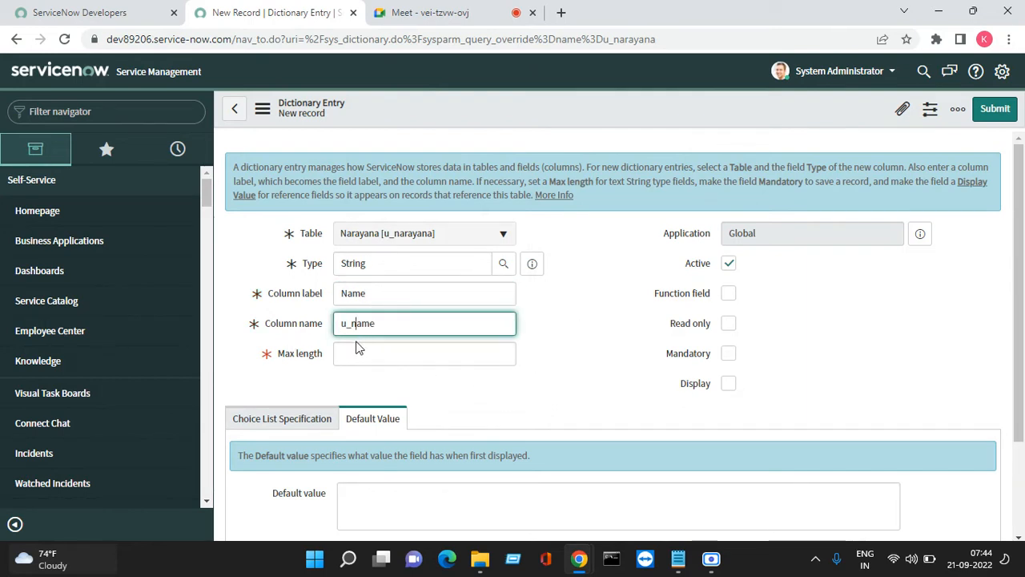
double_click(278, 355)
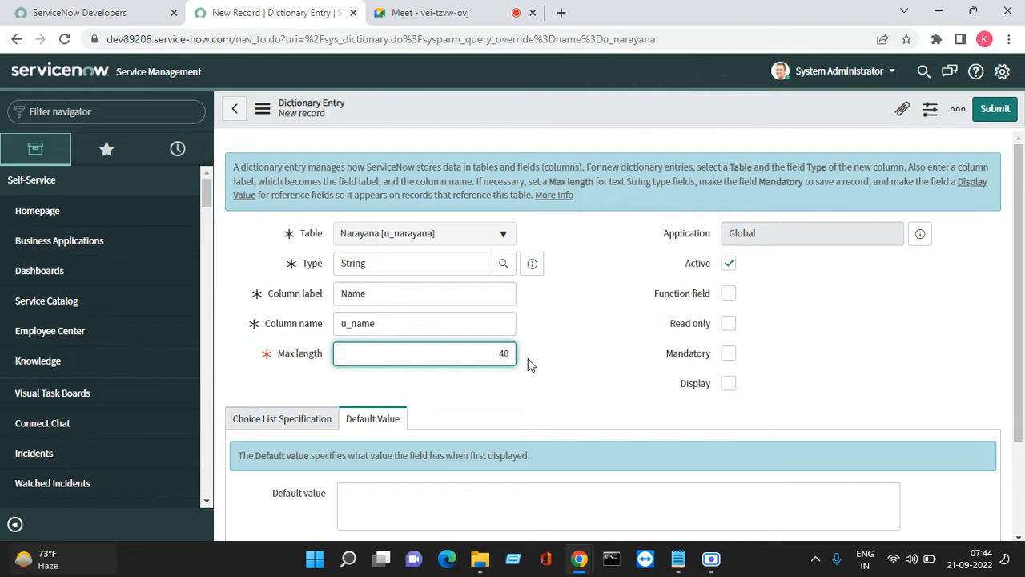
click(542, 378)
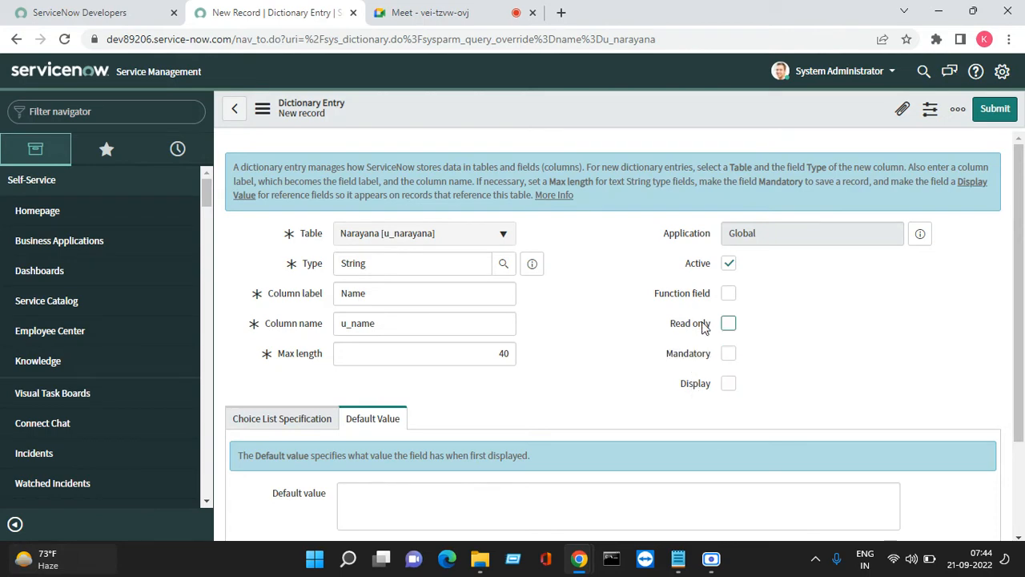
scroll(456, 387, down, 1)
scroll(454, 387, down, 2)
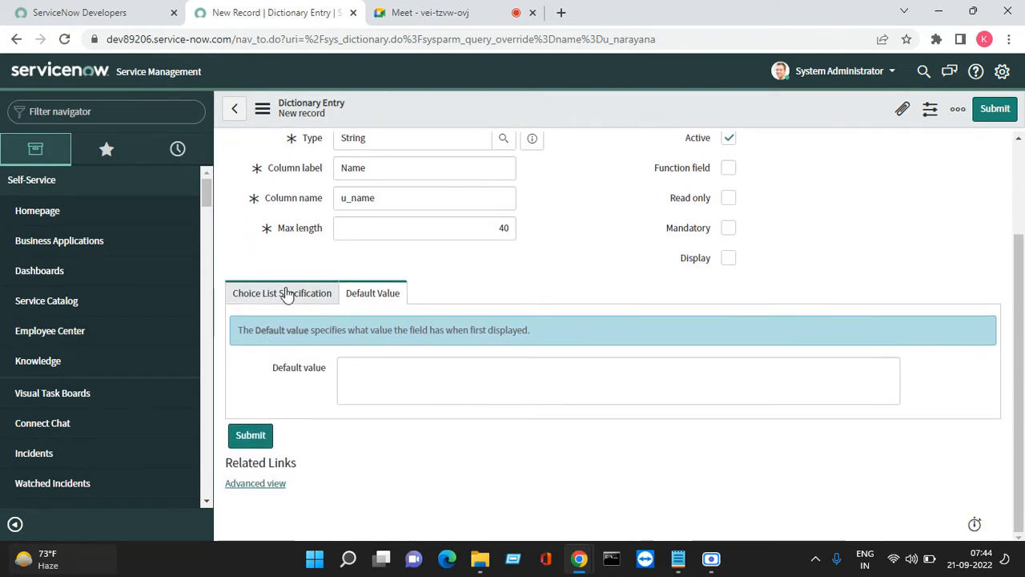
click(284, 293)
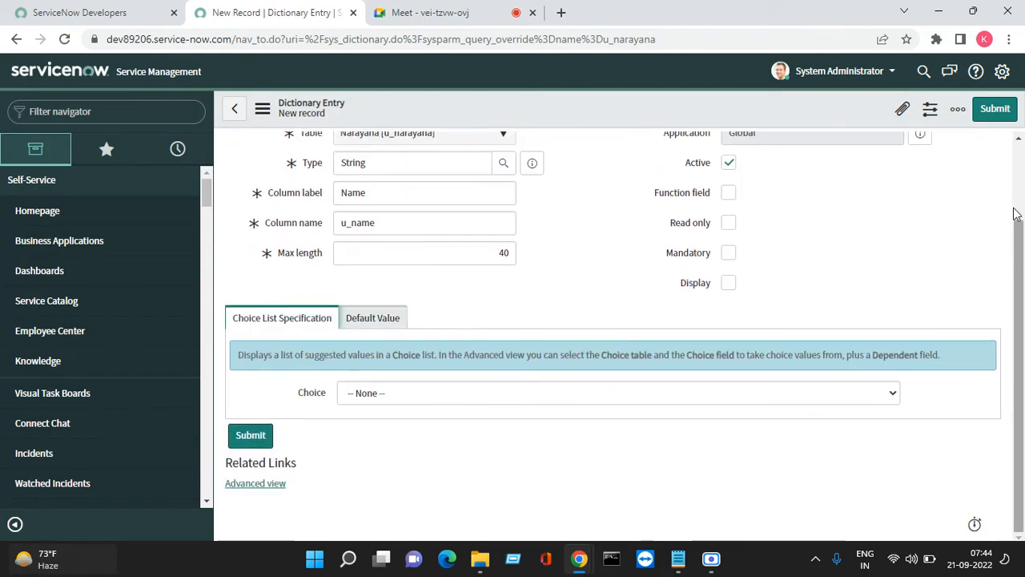
click(994, 108)
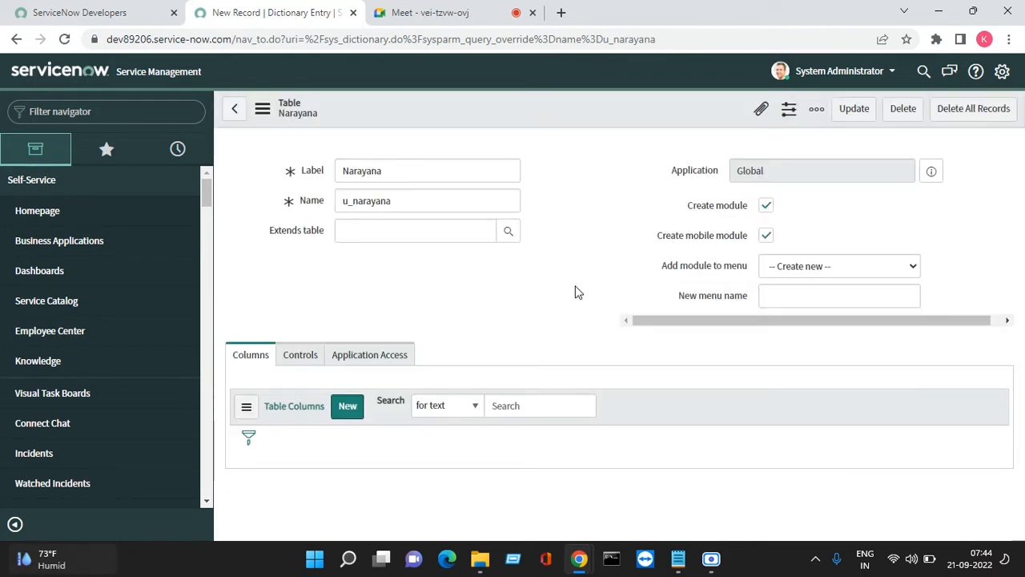
Copy Father Name from the Notepad notes and return to the Narayana columns list
mouse_move(678, 558)
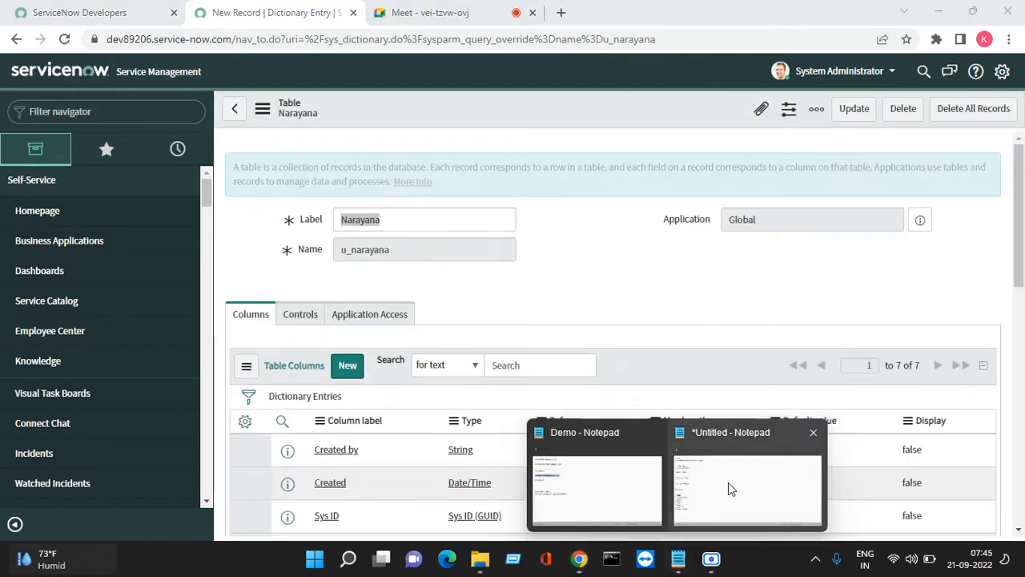
click(728, 485)
drag(94, 344, 23, 344)
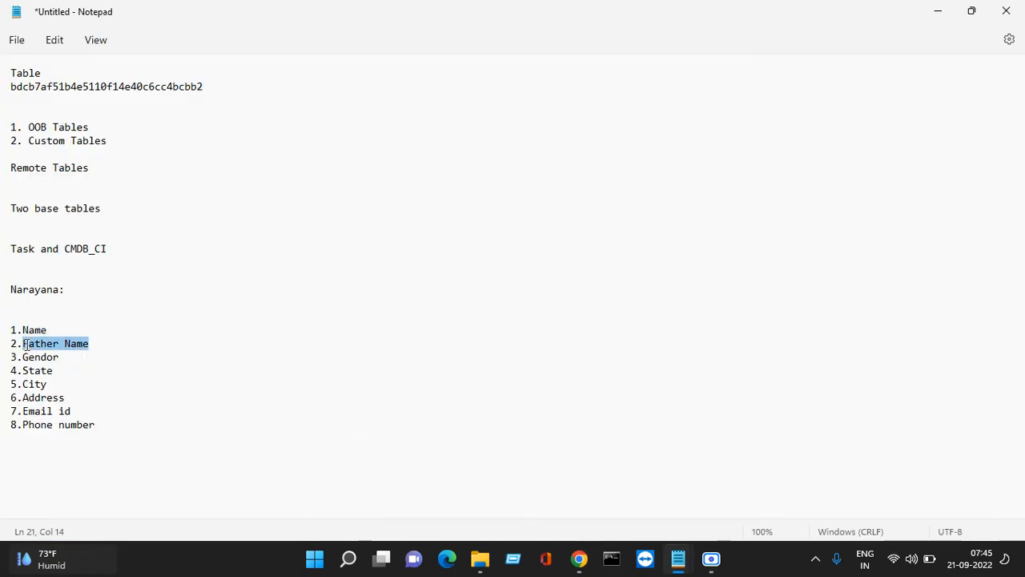
right_click(25, 342)
click(71, 122)
click(938, 11)
scroll(362, 341, down, 2)
scroll(362, 341, down, 2)
scroll(357, 241, up, 1)
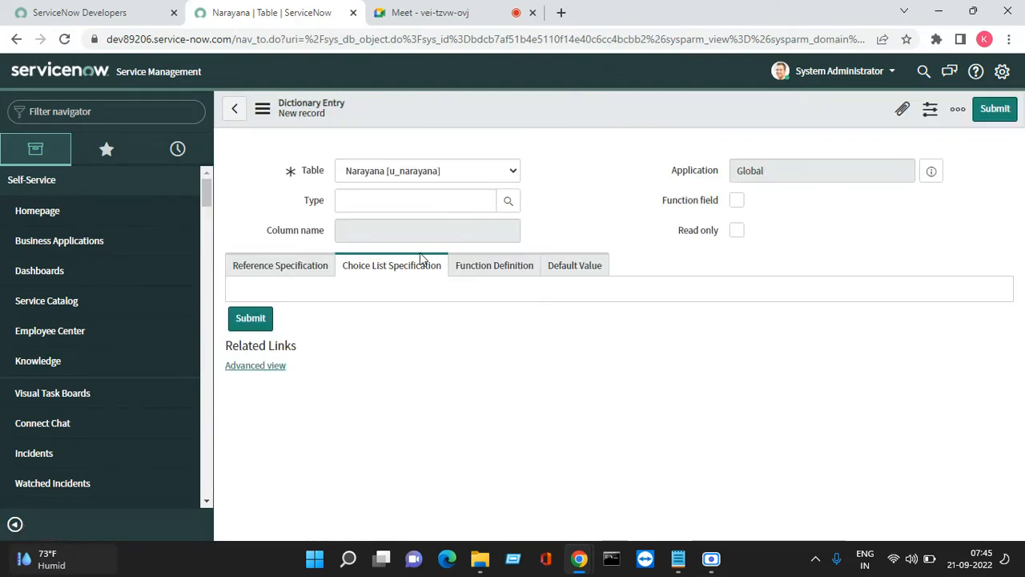
Create a String column labelled Father Name and save it
click(348, 261)
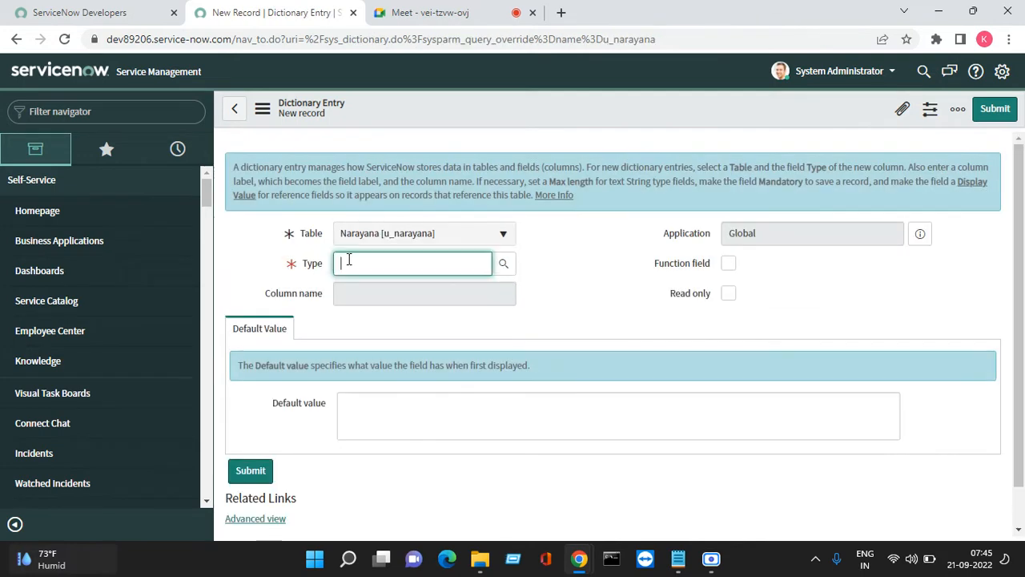
text(S)
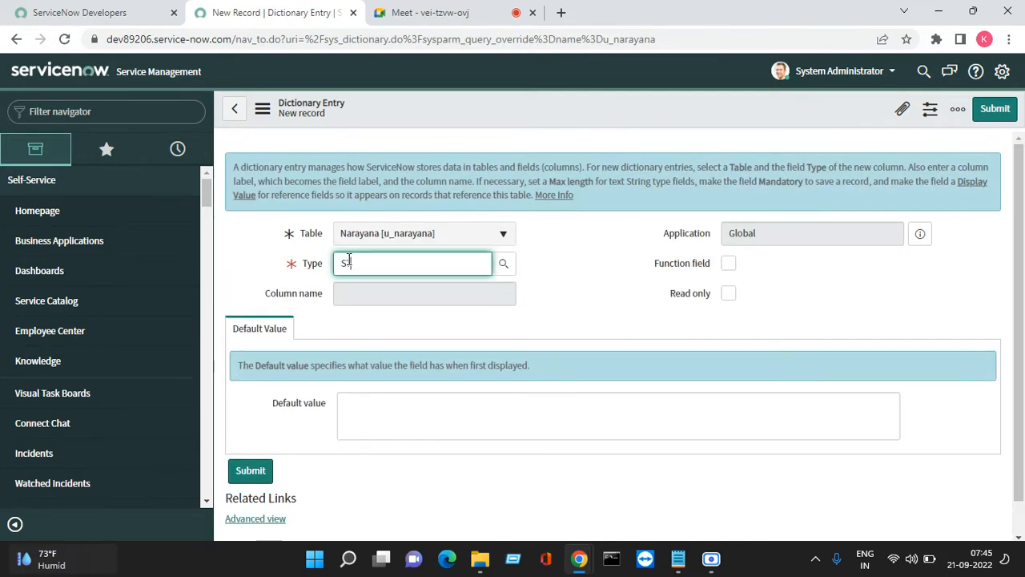
text(t)
click(387, 283)
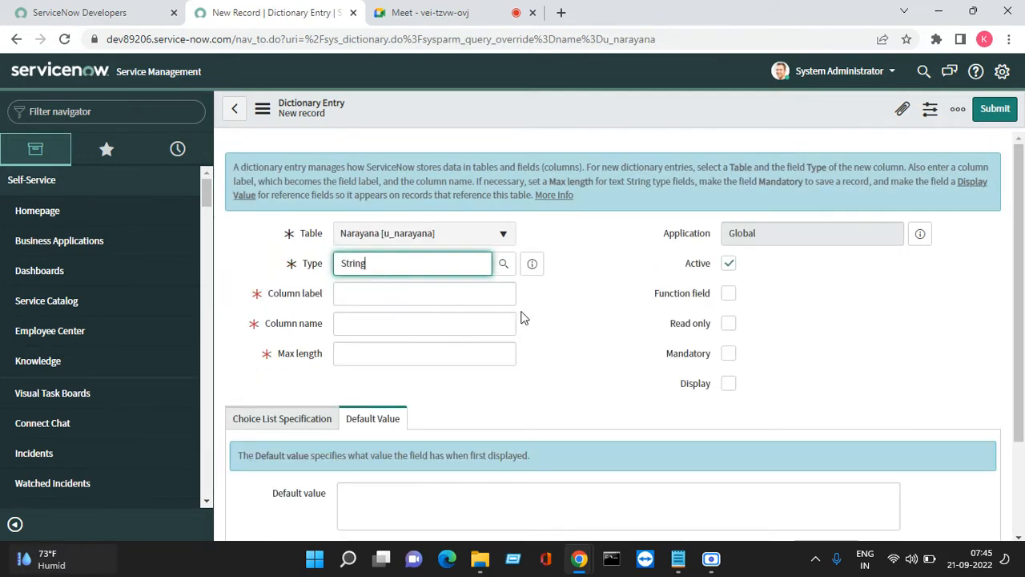
click(422, 297)
right_click(422, 297)
click(446, 176)
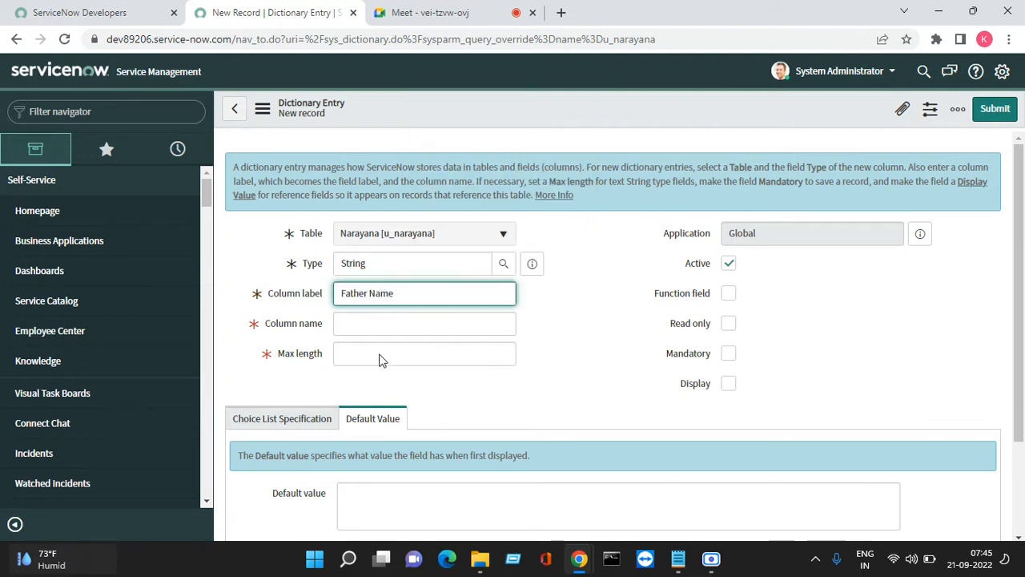
key(Tab)
key(Tab)
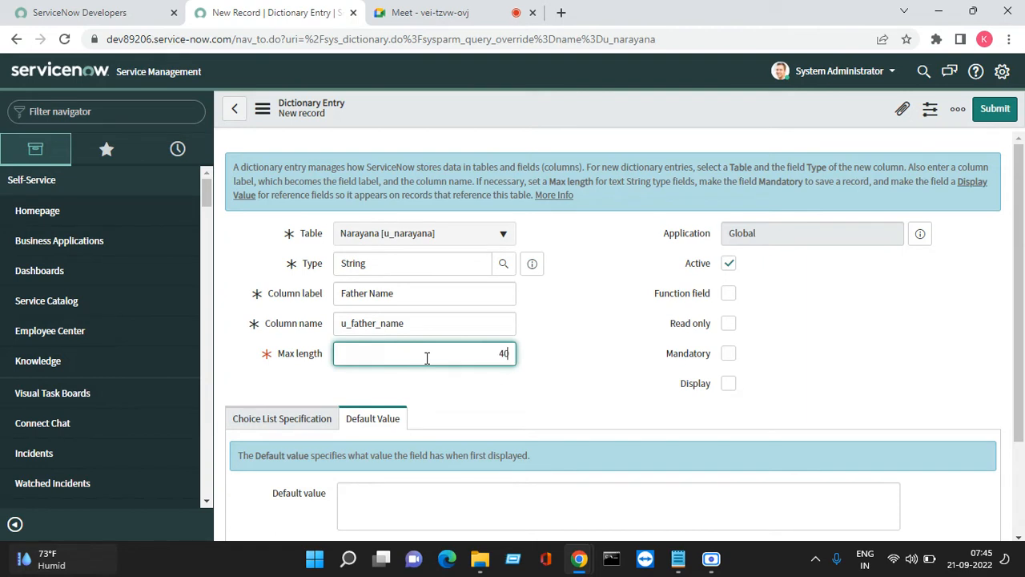
click(997, 107)
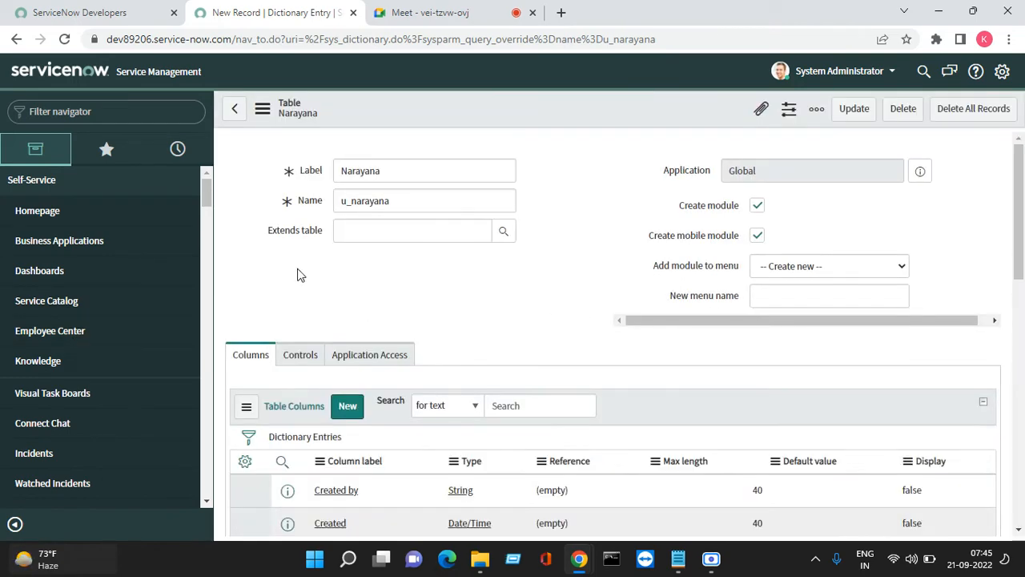
Copy the word Gendor from the Notepad notes and minimize Notepad
scroll(639, 387, down, 3)
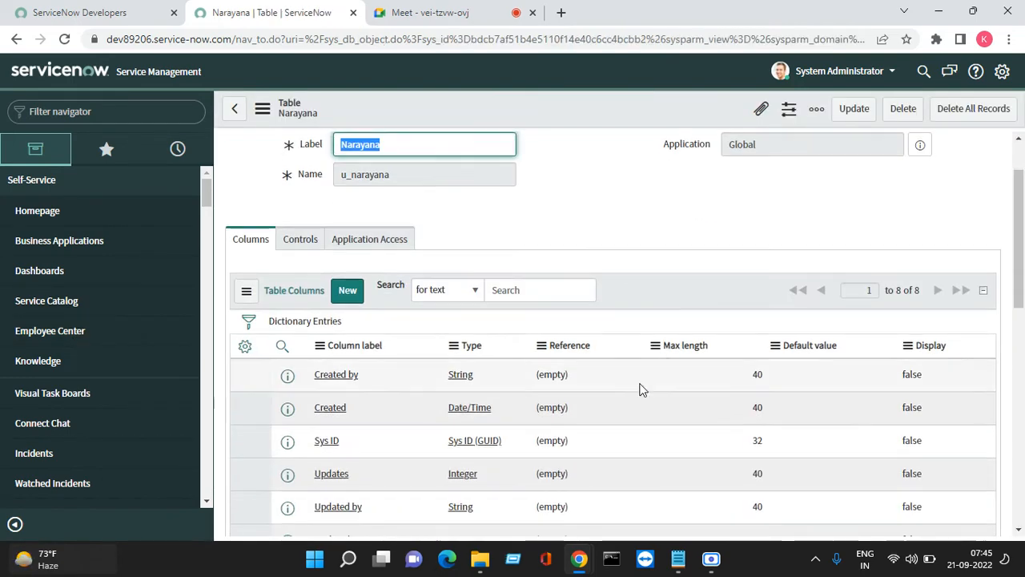
mouse_move(679, 565)
click(742, 492)
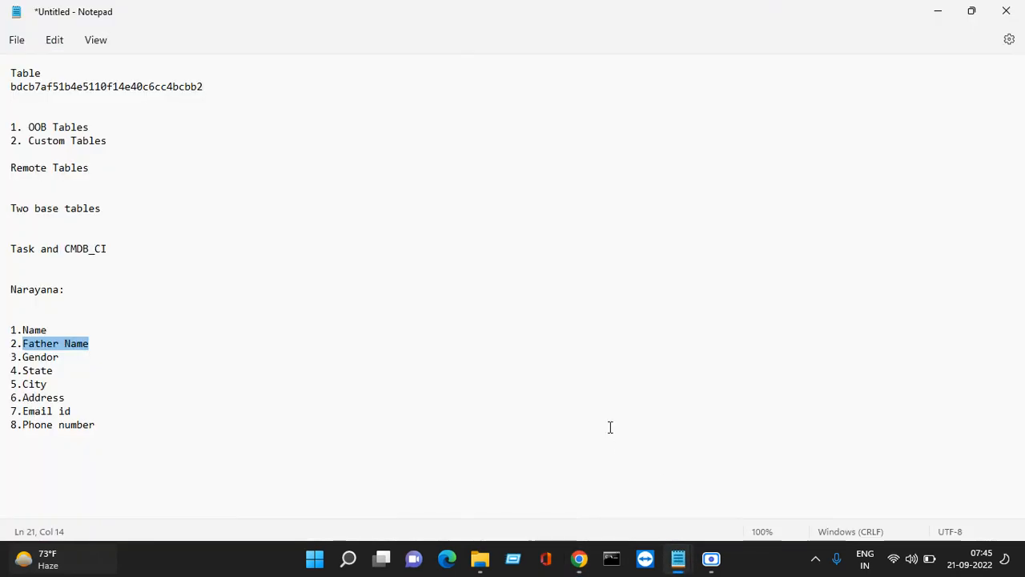
click(609, 425)
drag(65, 362, 27, 362)
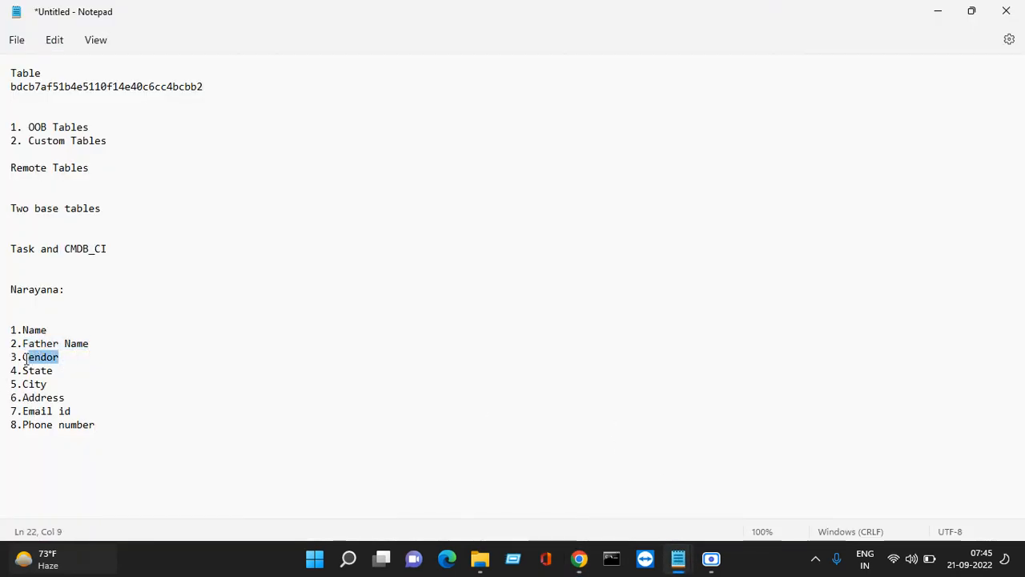
right_click(24, 358)
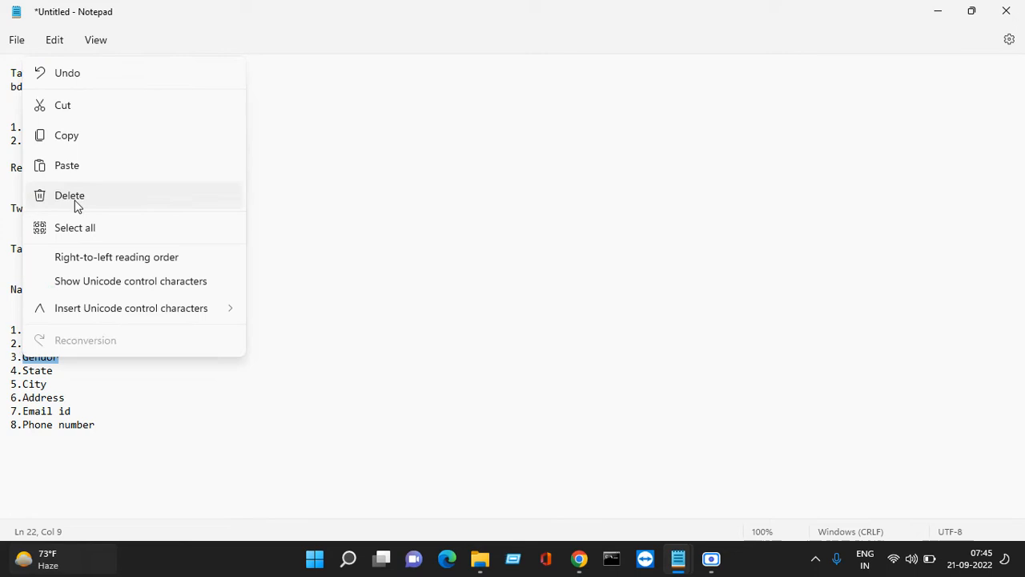
click(75, 142)
click(940, 18)
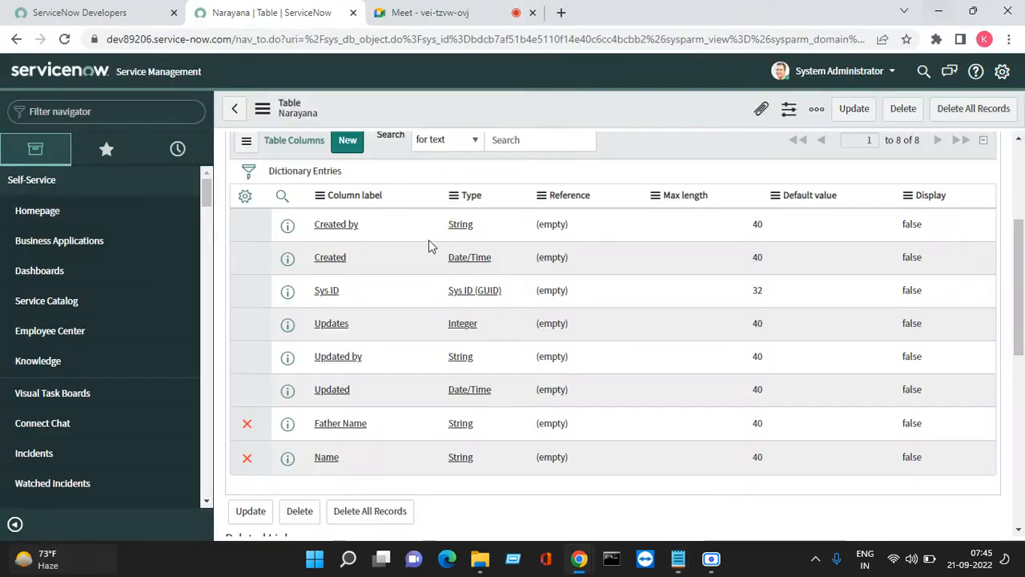
Start a new Narayana column and set its type to Choice
scroll(390, 284, up, 1)
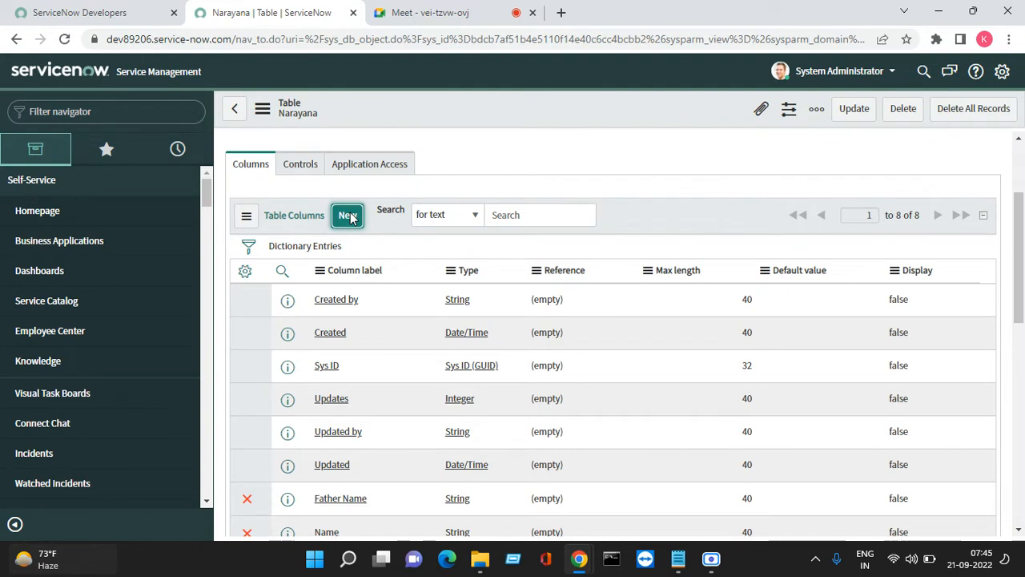
click(348, 215)
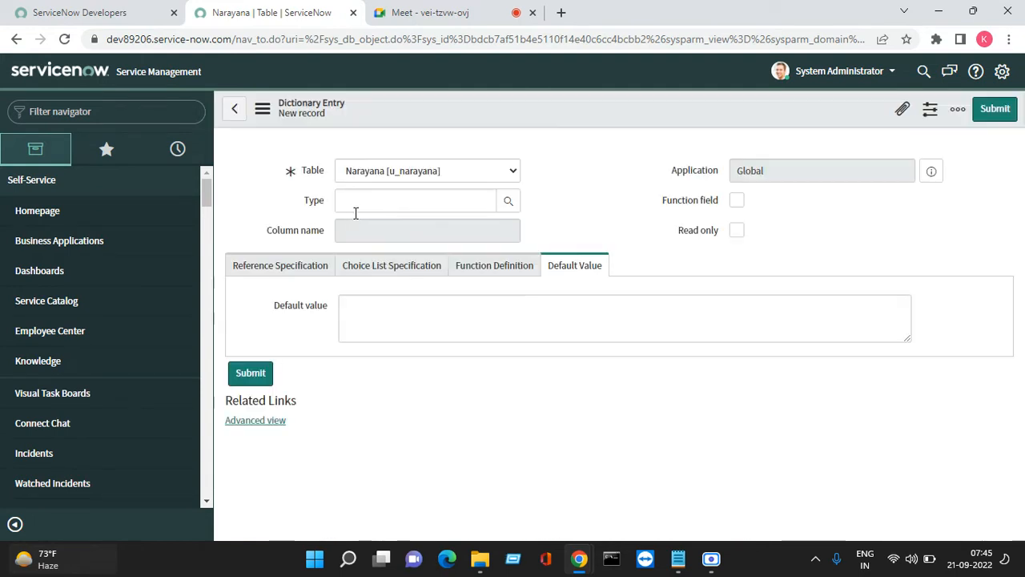
click(353, 264)
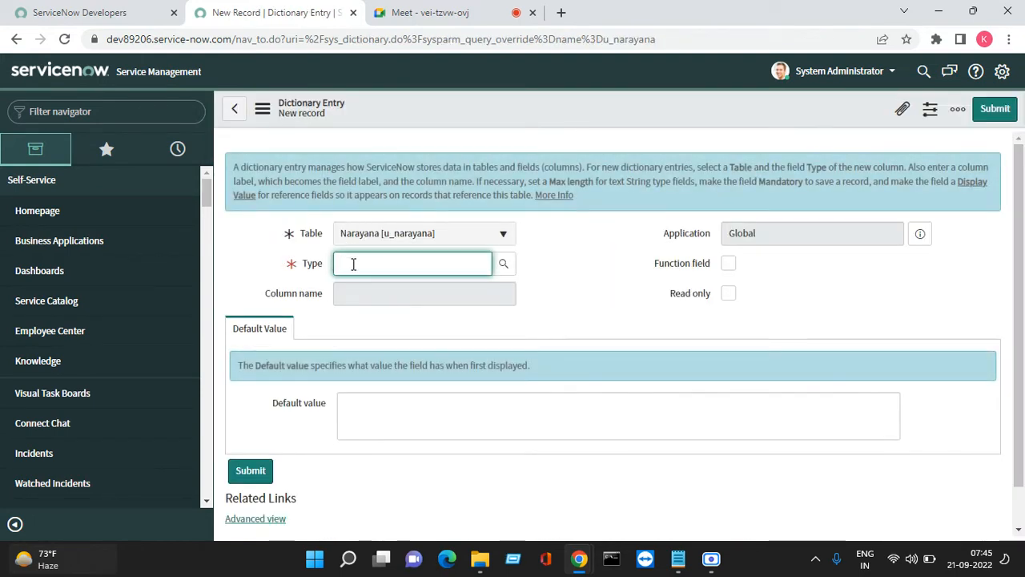
text(H)
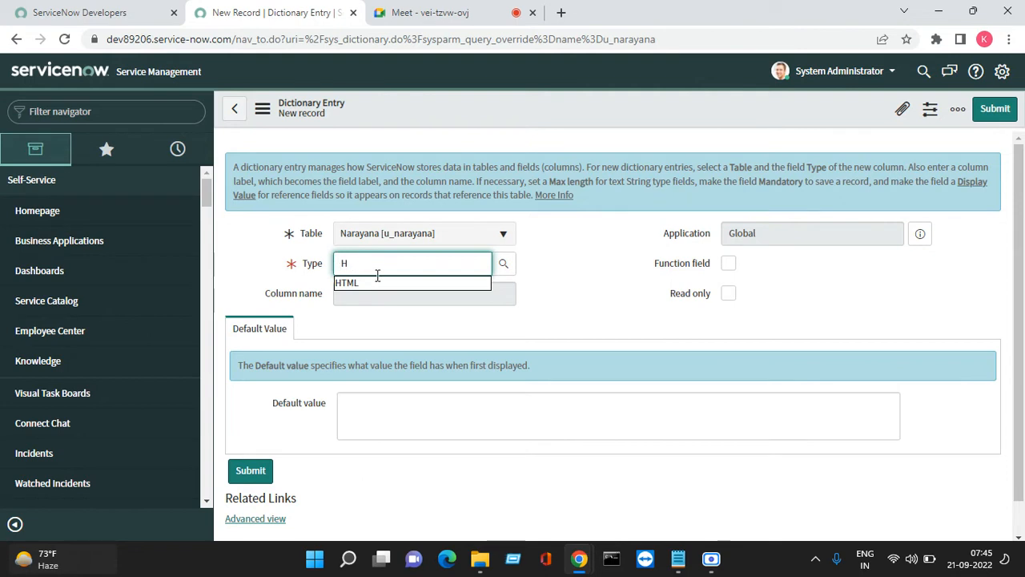
text(CCC)
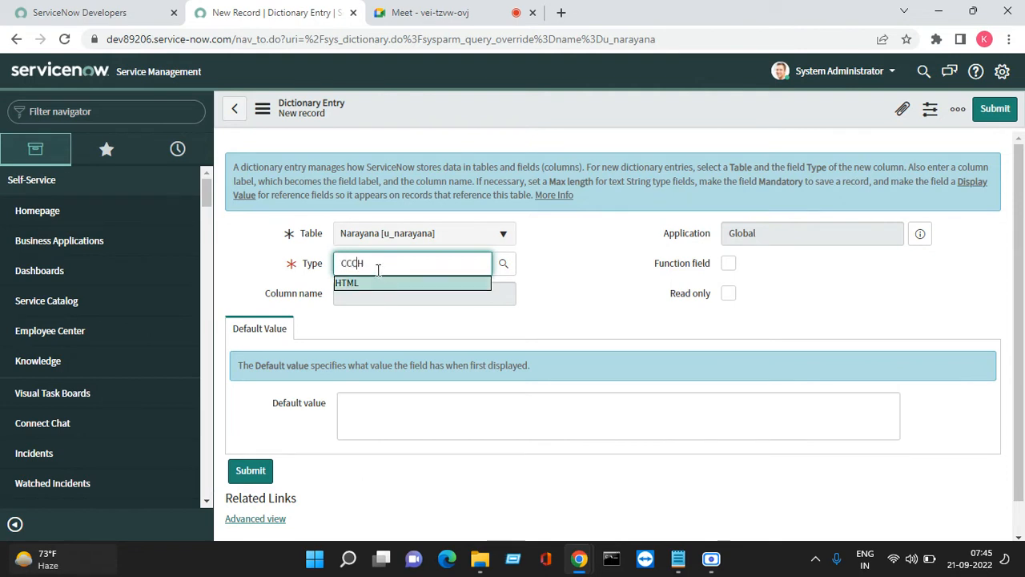
key(BackSpace)
key(BackSpace)
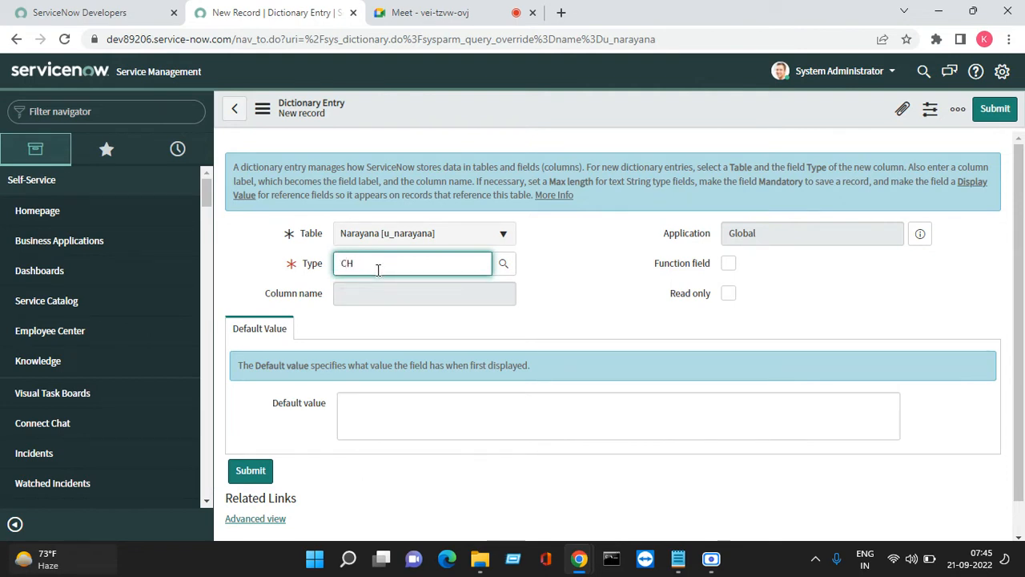
key(Delete)
text(h)
click(380, 285)
Paste Gendor as the label so the column name becomes u_gendor, then save
right_click(424, 296)
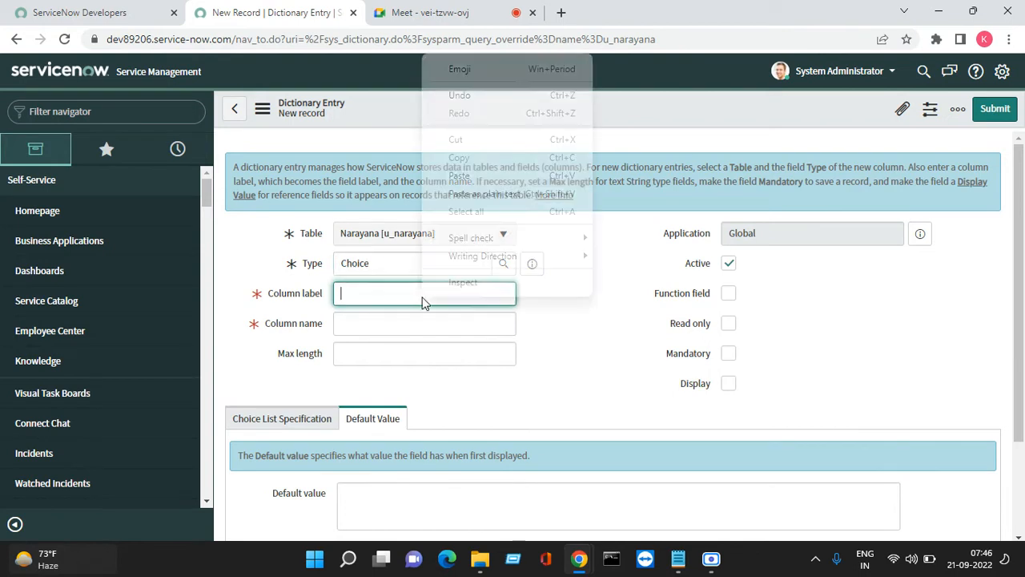
click(501, 171)
drag(616, 333, 525, 346)
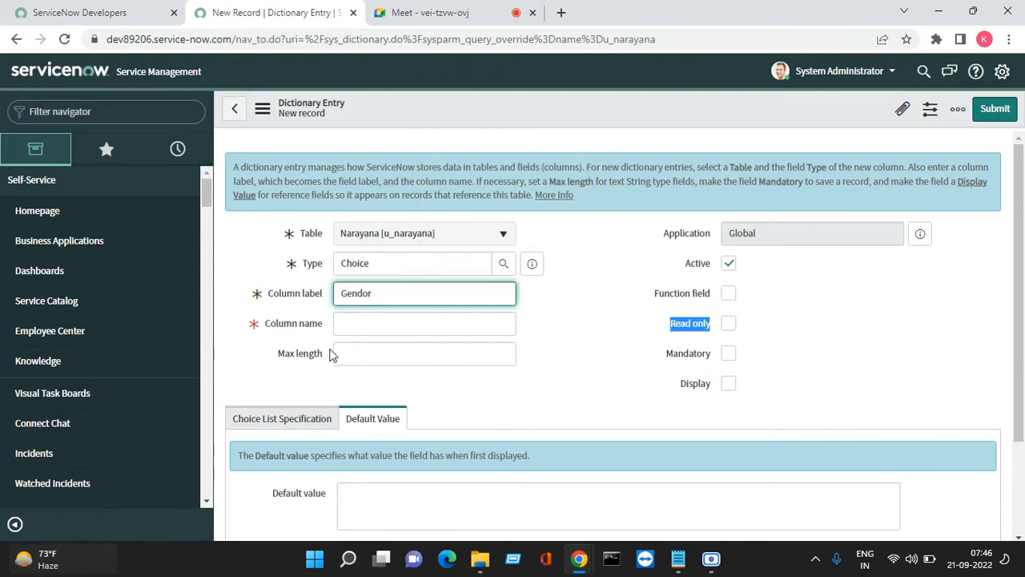
click(486, 382)
scroll(300, 398, down, 2)
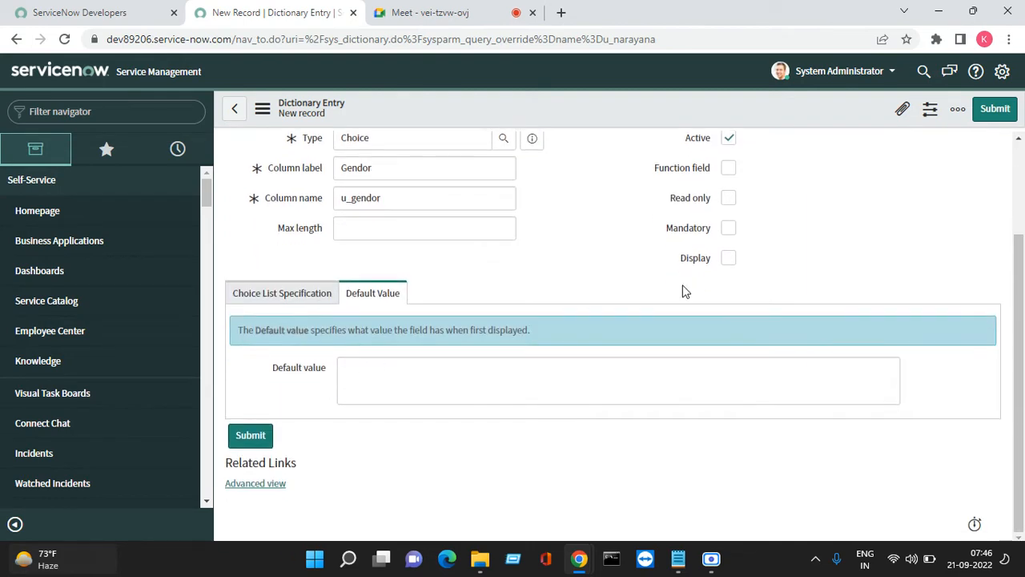
scroll(665, 240, up, 3)
right_click(634, 107)
click(666, 115)
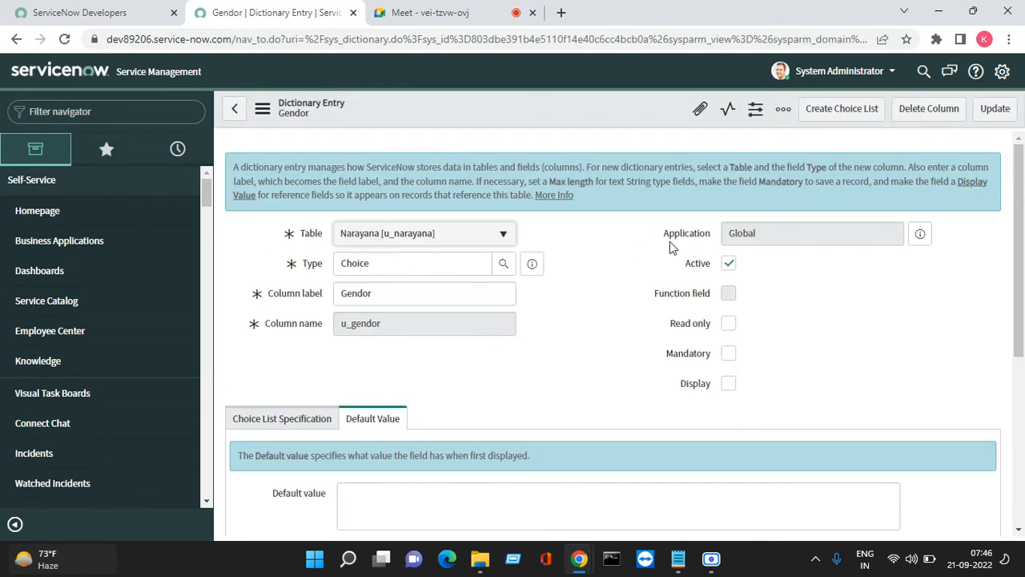
Open a new Gendor choice form and enter label Male with value male
scroll(559, 295, down, 5)
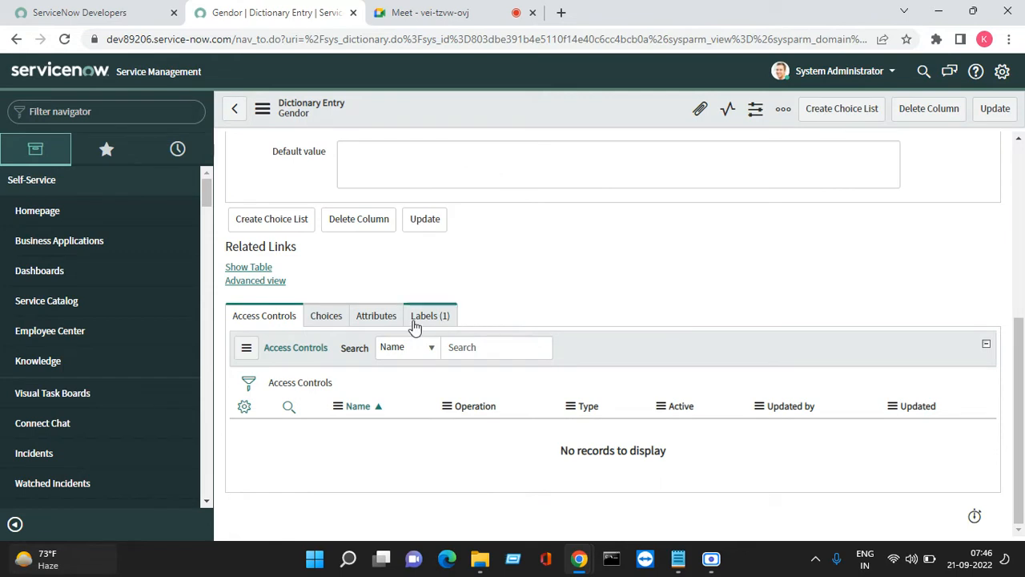
click(337, 324)
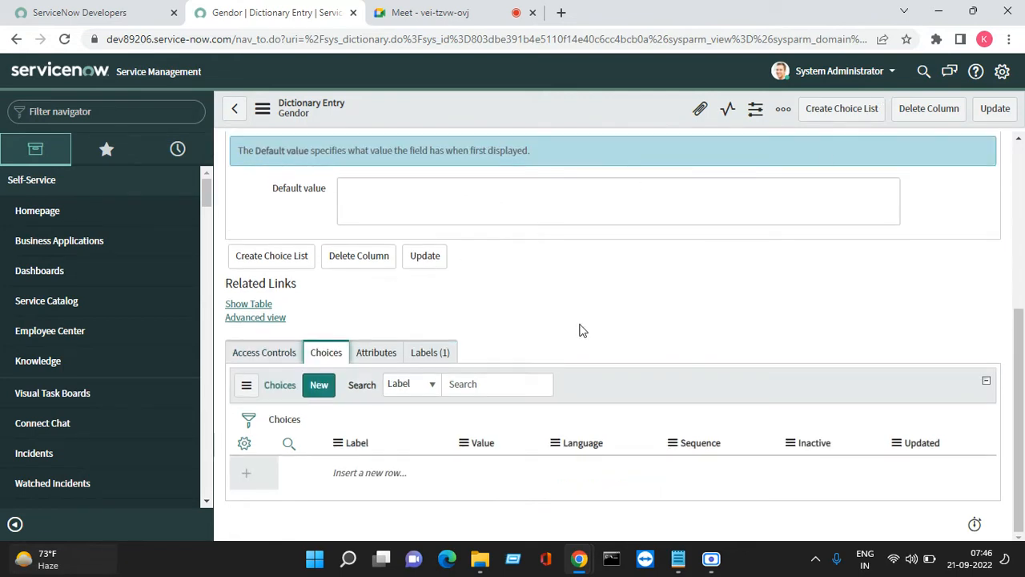
click(329, 395)
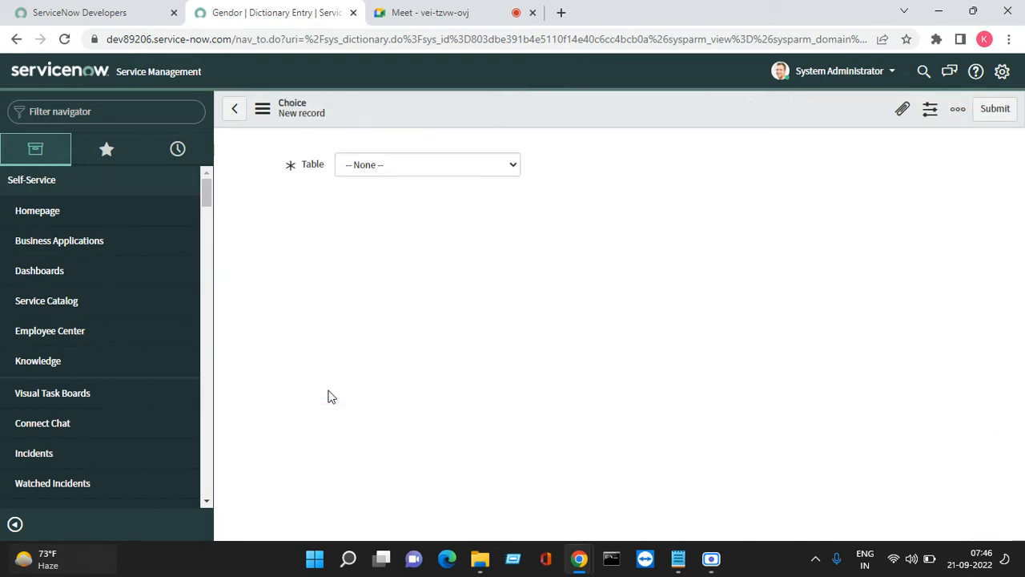
click(354, 258)
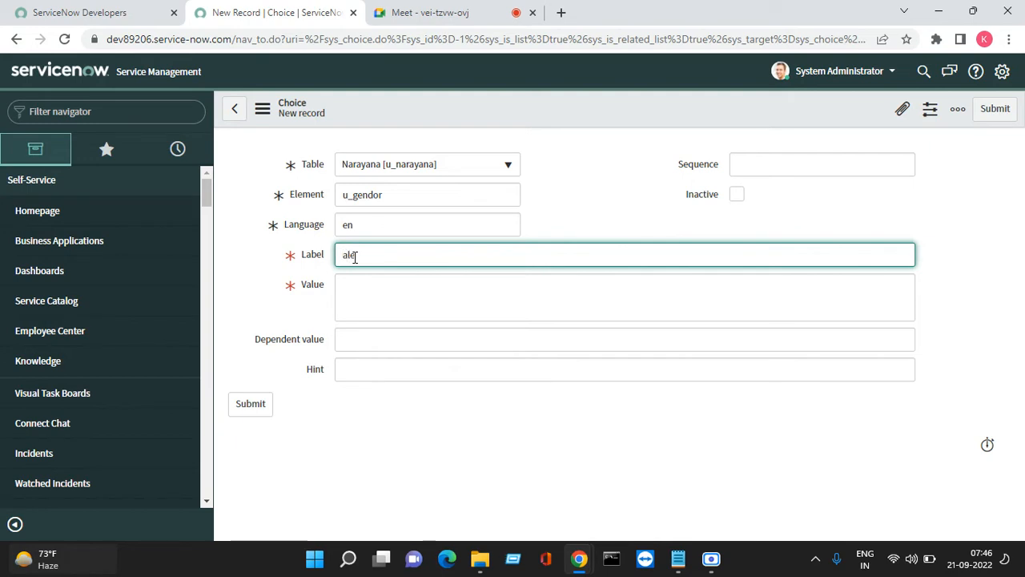
text(MiM)
key(BackSpace)
key(BackSpace)
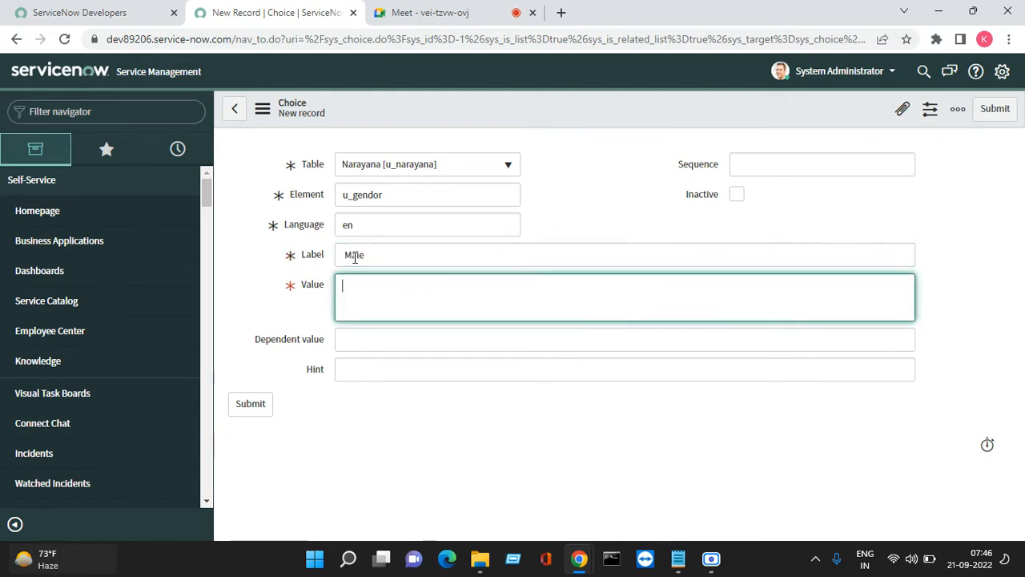
key(Tab)
text(male)
Set sequence 100 on the Male choice and submit it
drag(383, 286, 336, 291)
click(362, 339)
click(346, 369)
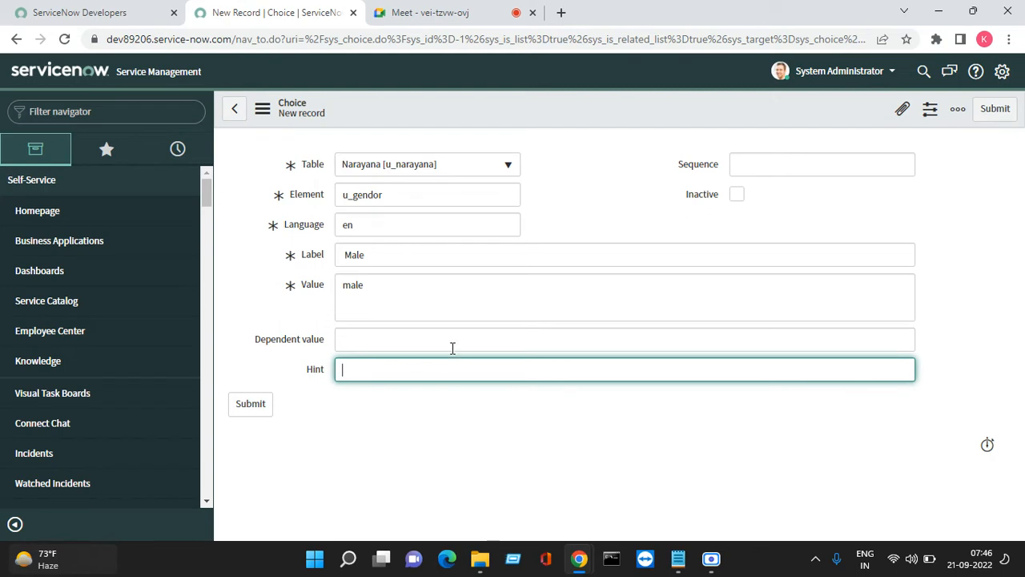
click(769, 168)
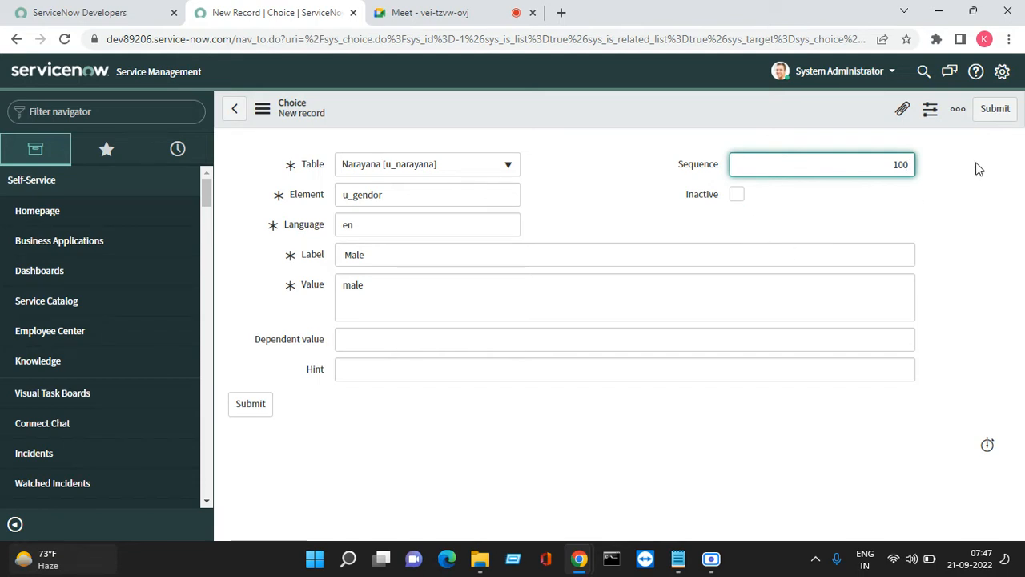
click(996, 110)
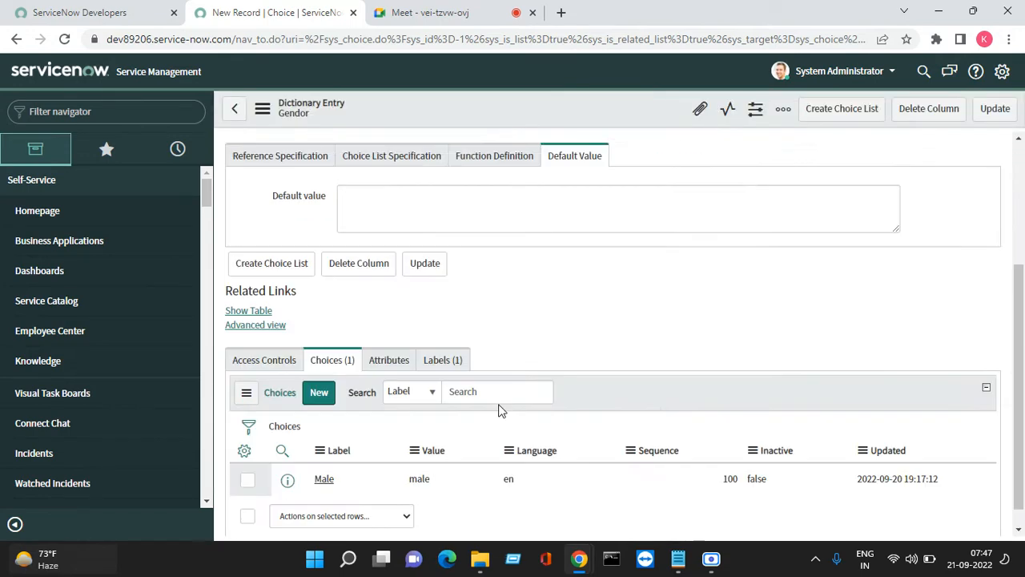
Open a new Gendor choice form and enter the label Female
scroll(383, 375, up, 2)
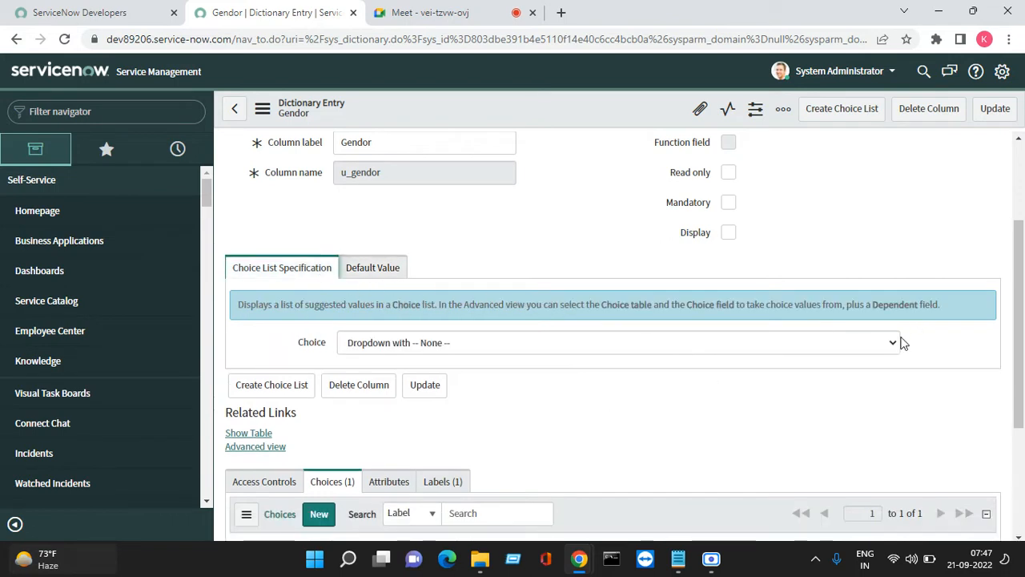
scroll(384, 377, down, 3)
scroll(318, 336, down, 1)
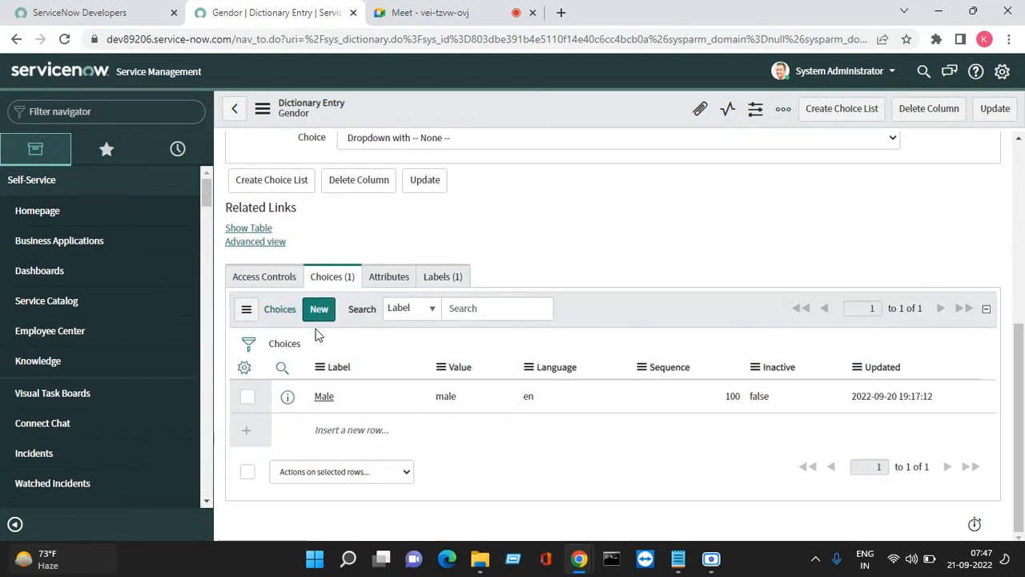
click(321, 310)
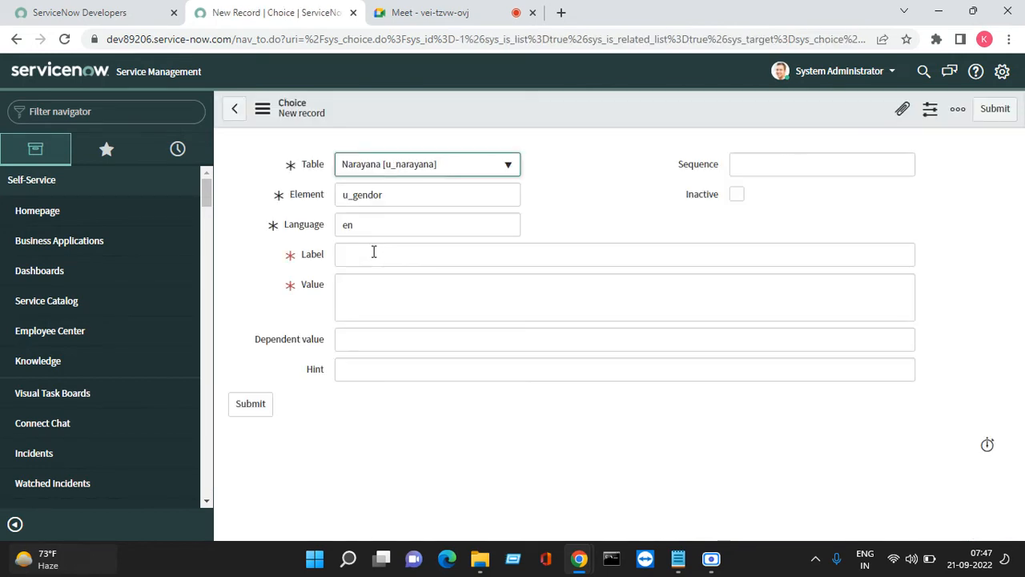
click(372, 254)
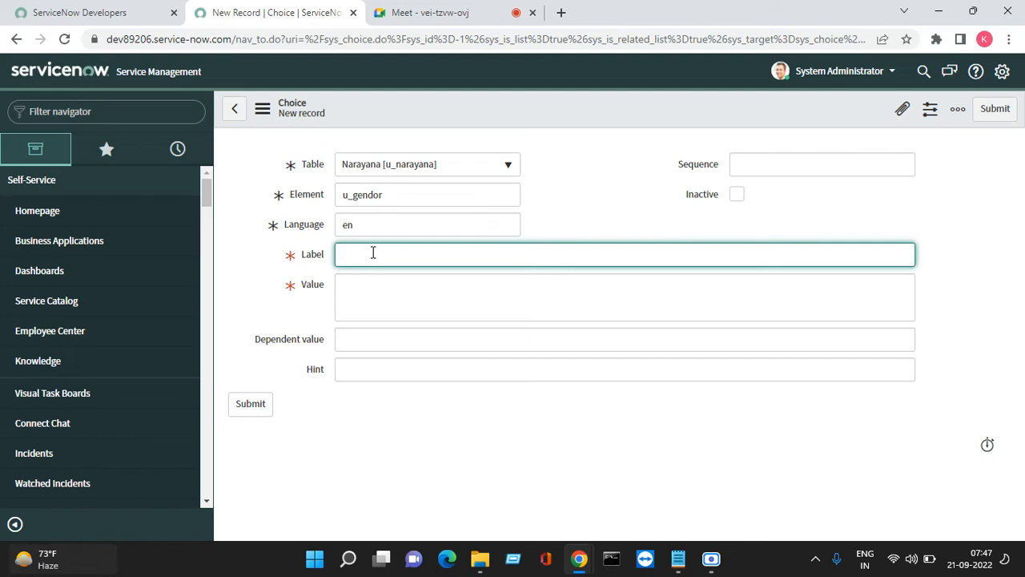
text(Female)
Give the Female choice value female and sequence 200, then submit it
double_click(372, 254)
right_click(375, 264)
click(410, 321)
right_click(373, 289)
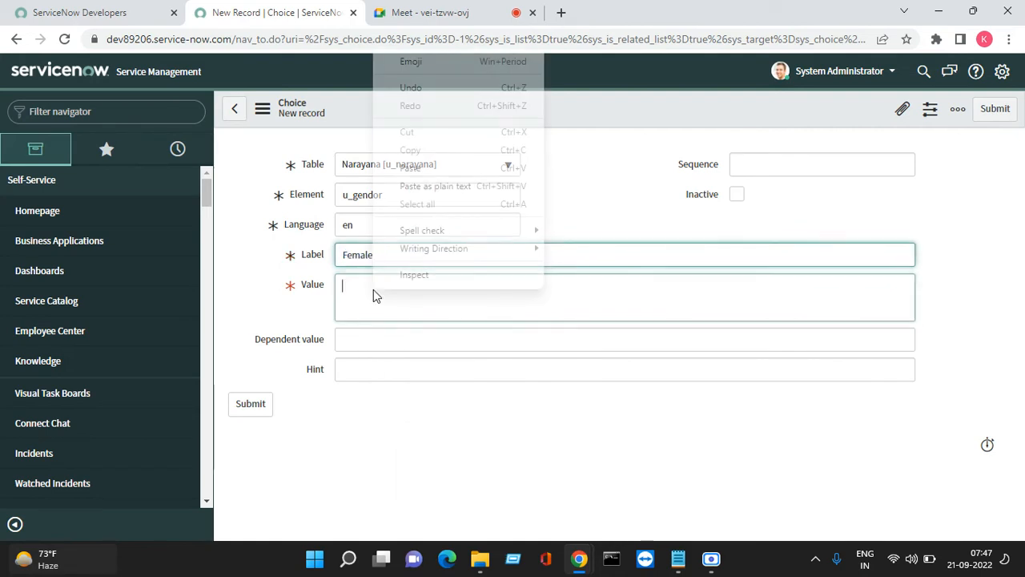
click(411, 167)
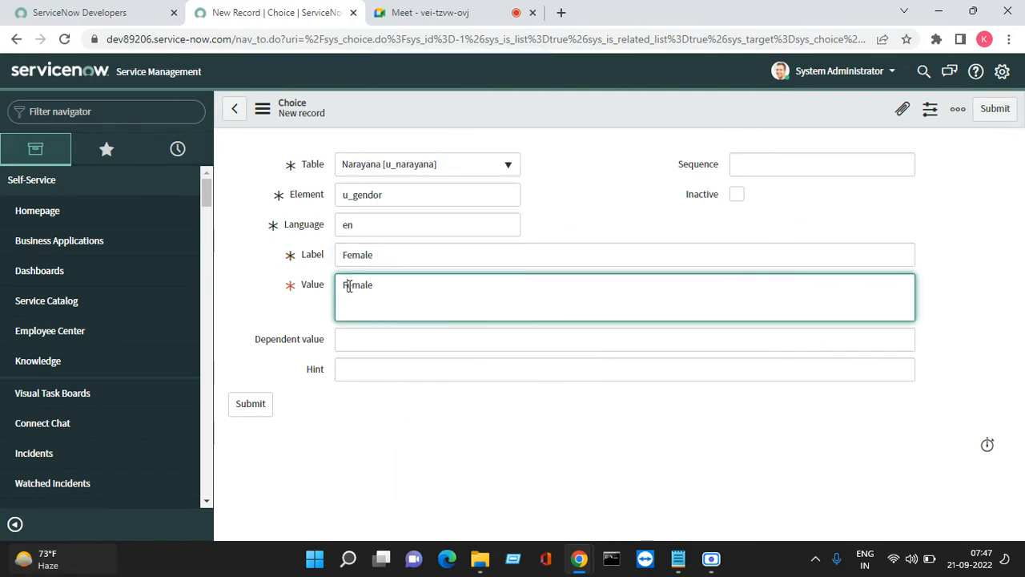
drag(349, 286, 343, 286)
text(f)
click(811, 156)
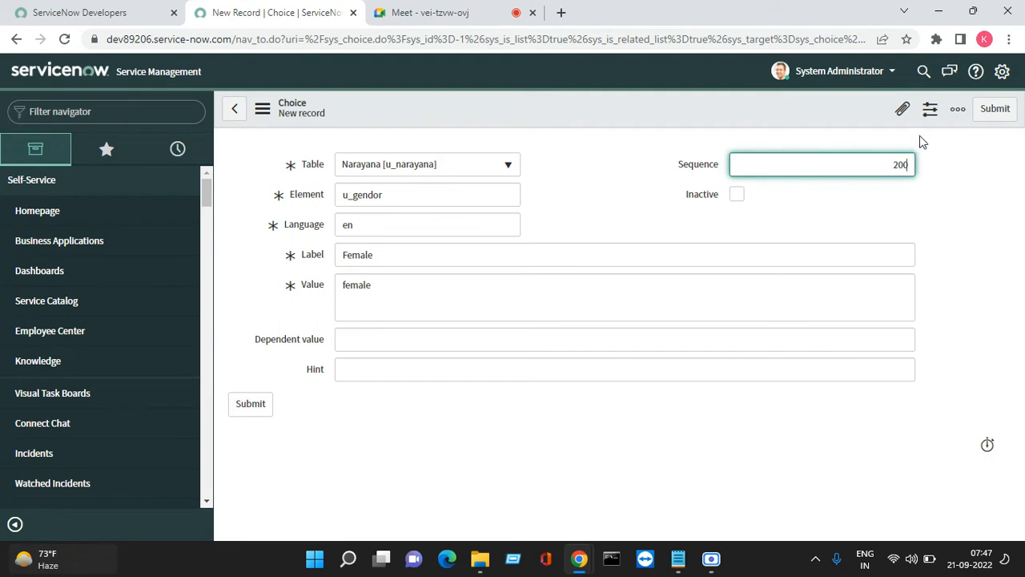
text(200)
click(993, 109)
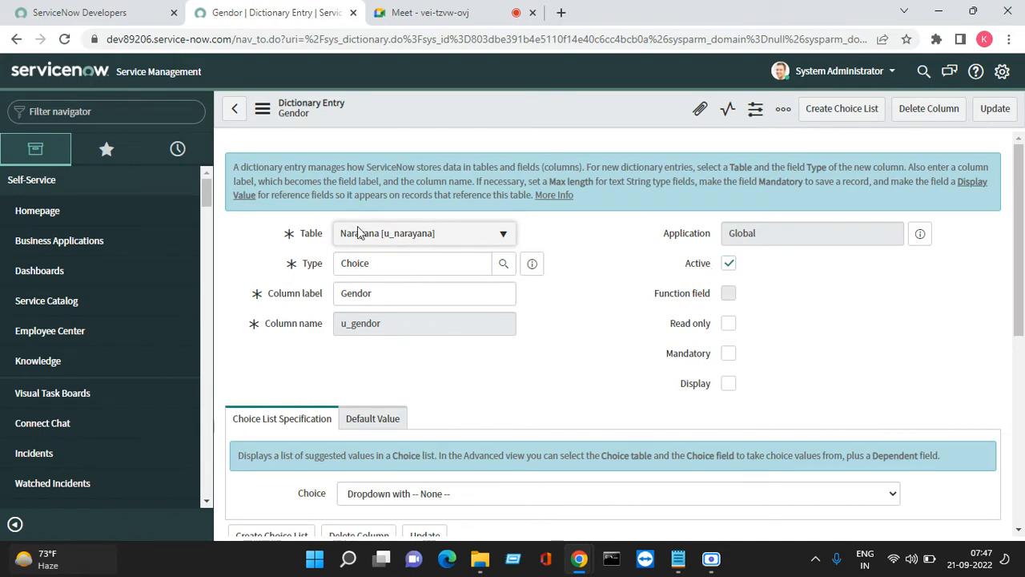
Reopen the Narayana table record from History and scroll down to its columns
click(177, 149)
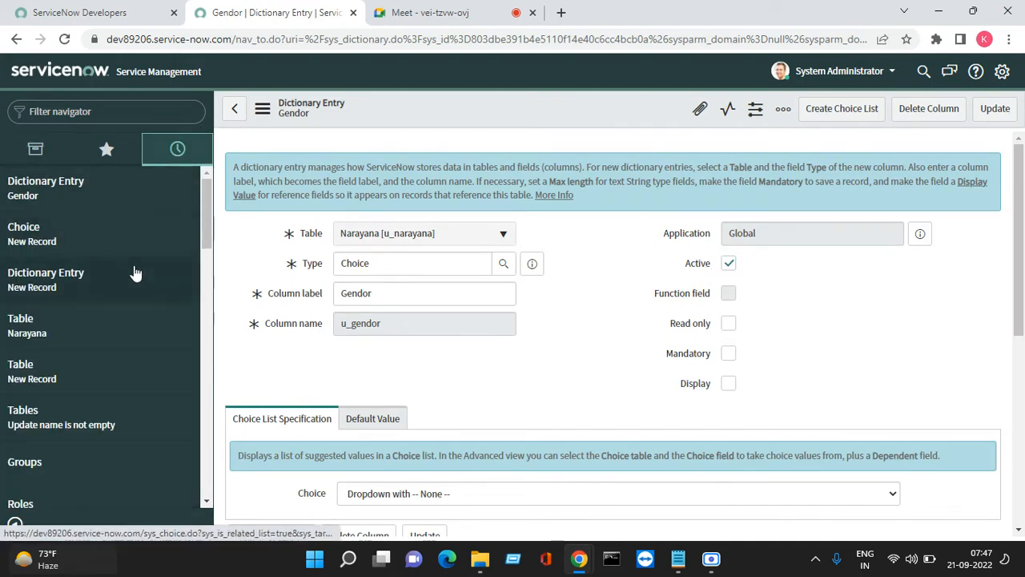
click(55, 256)
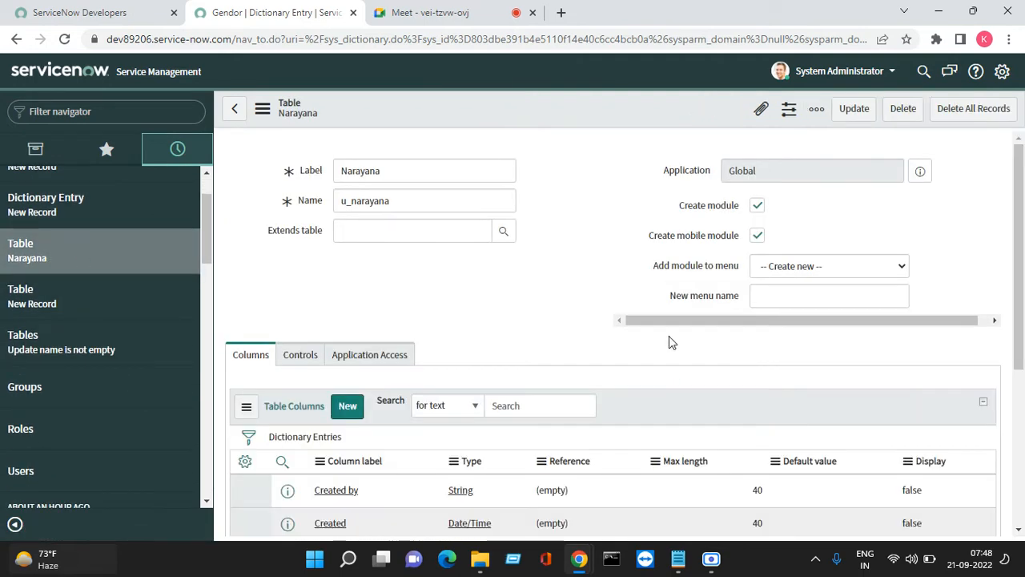
scroll(480, 373, down, 5)
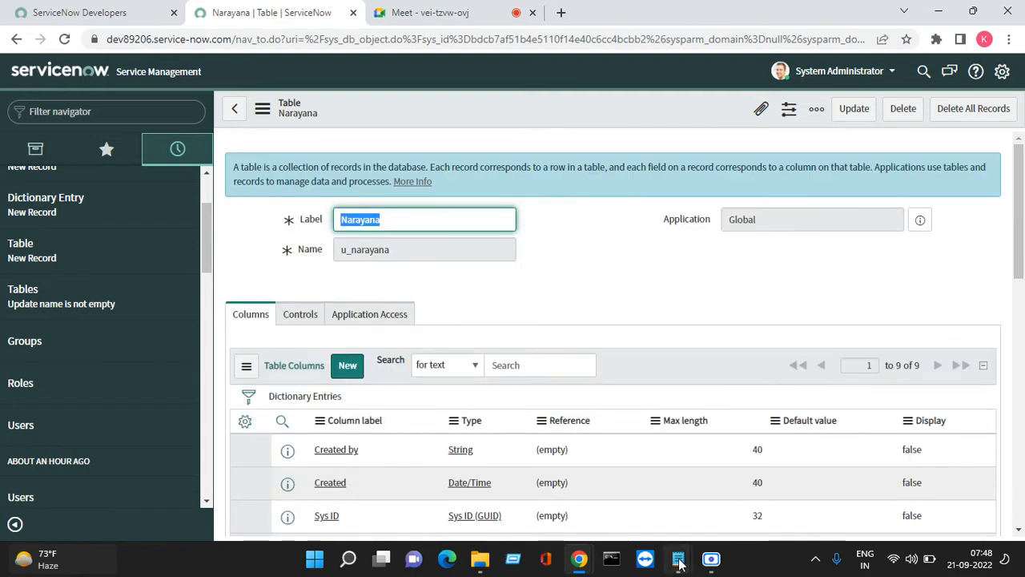
Copy the word State from the Notepad column list, then minimize Notepad
mouse_move(679, 559)
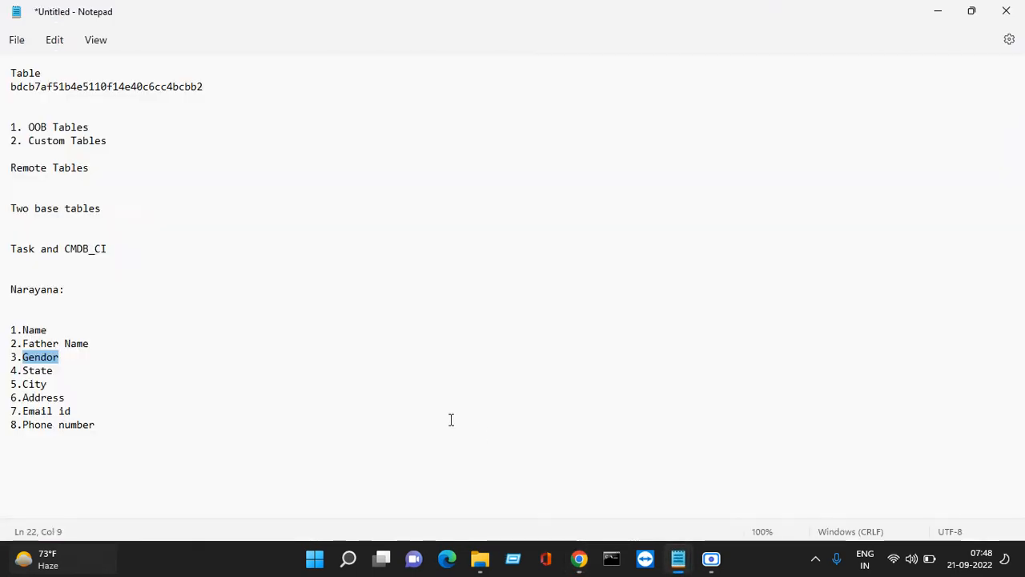
click(731, 481)
click(135, 347)
double_click(50, 371)
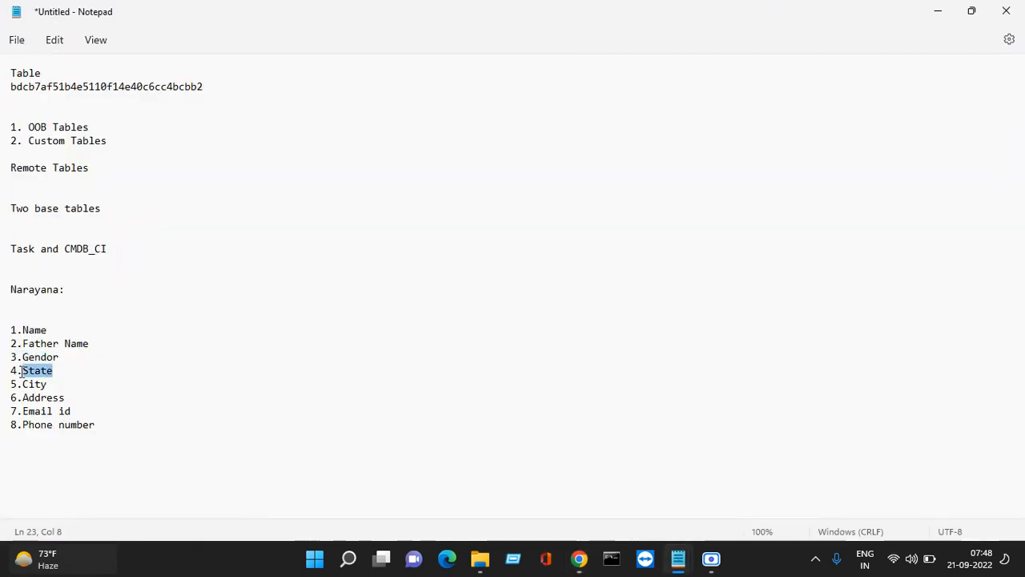
right_click(32, 371)
click(82, 157)
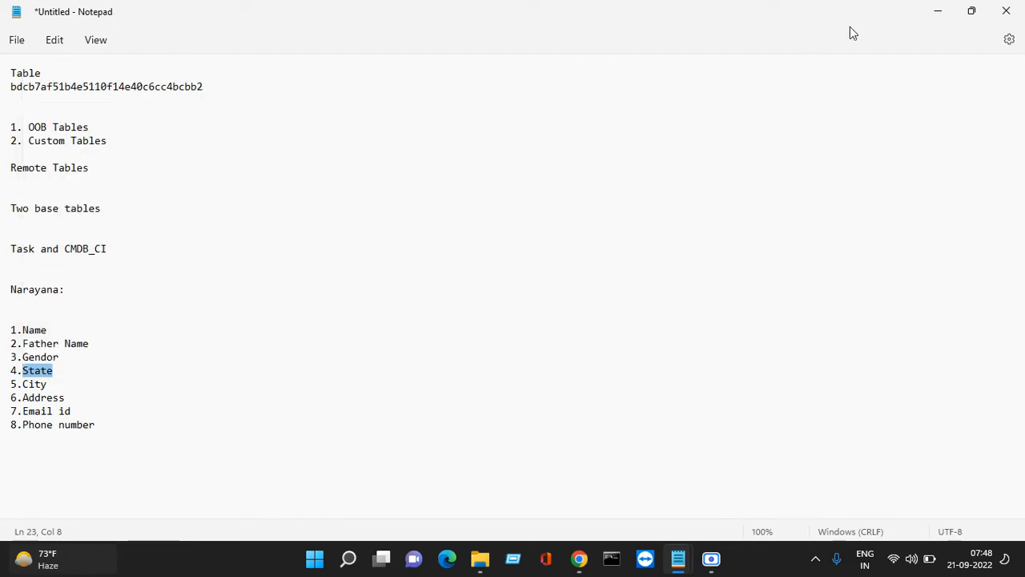
click(938, 11)
scroll(407, 314, down, 3)
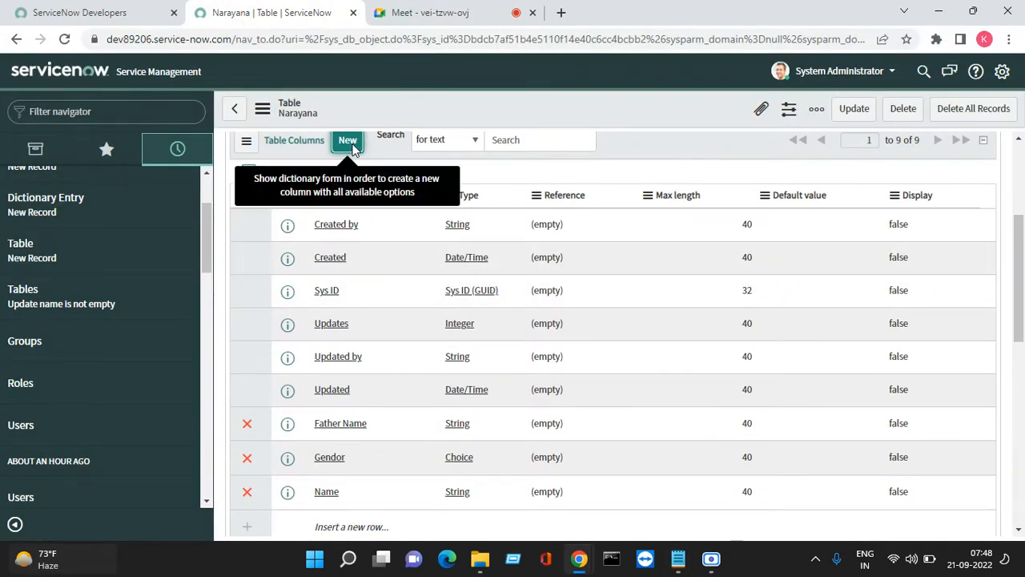
Start a new Narayana table column with type Choice
click(348, 141)
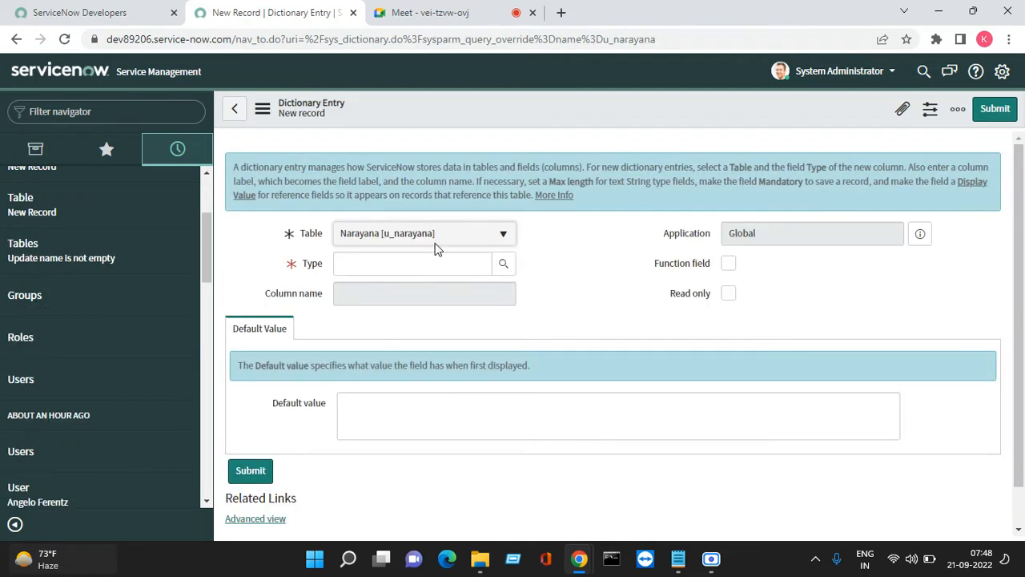
click(401, 262)
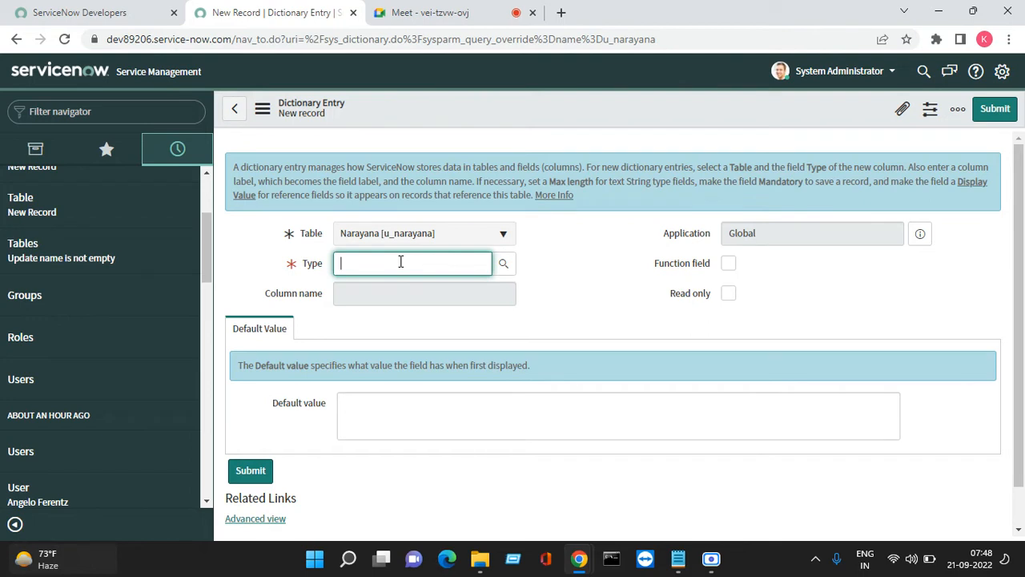
text(ch)
click(382, 286)
Paste State as the column label so the name fills as u_state, and save
click(380, 292)
right_click(379, 292)
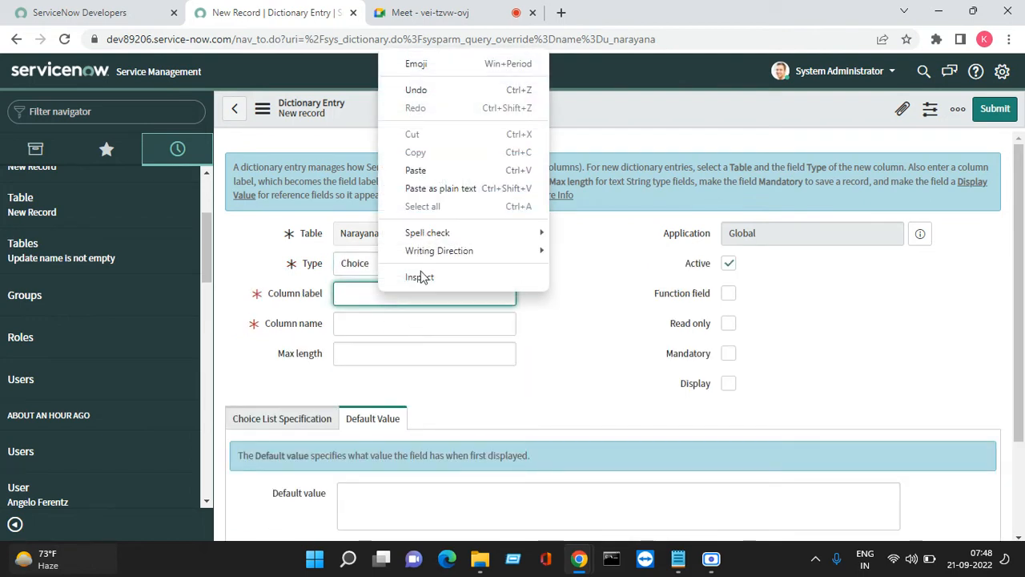
click(418, 170)
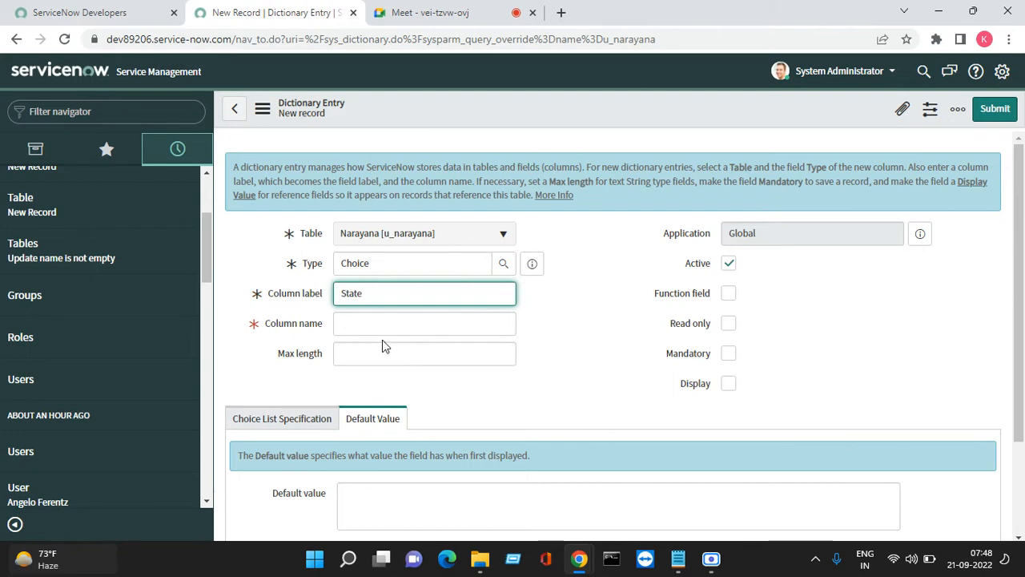
key(Tab)
scroll(551, 386, down, 1)
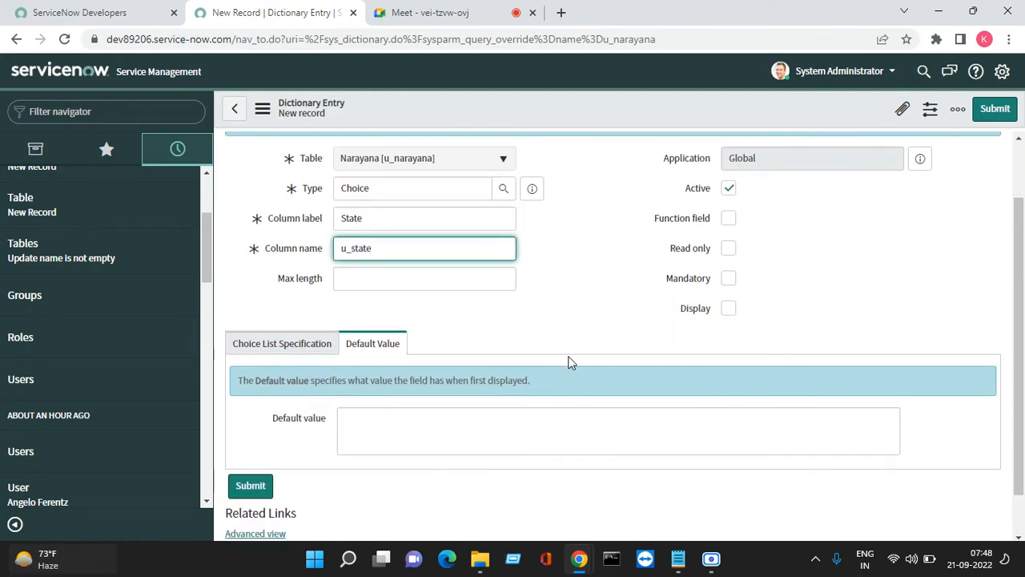
scroll(565, 364, down, 1)
scroll(541, 375, up, 2)
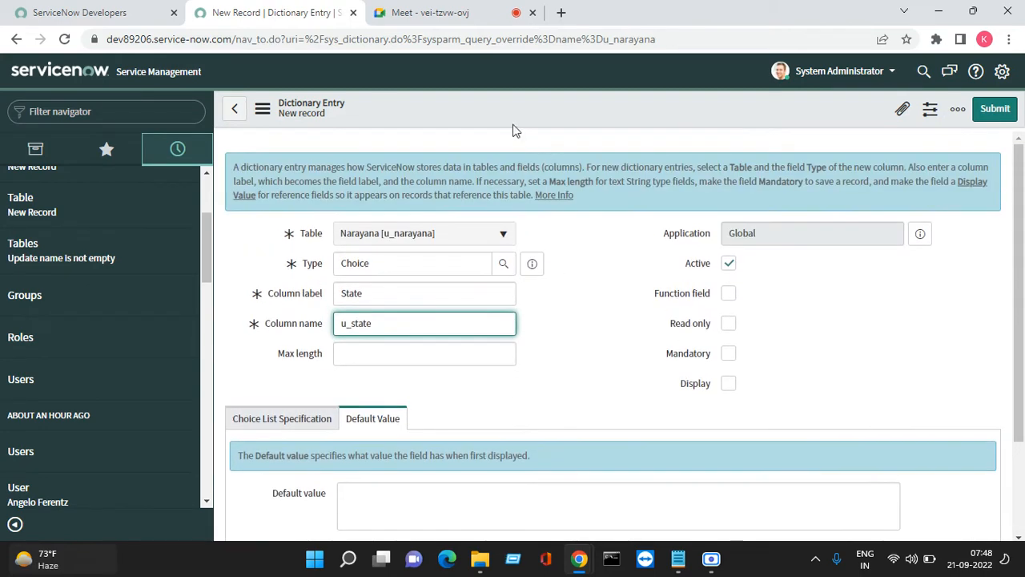
right_click(441, 107)
click(456, 110)
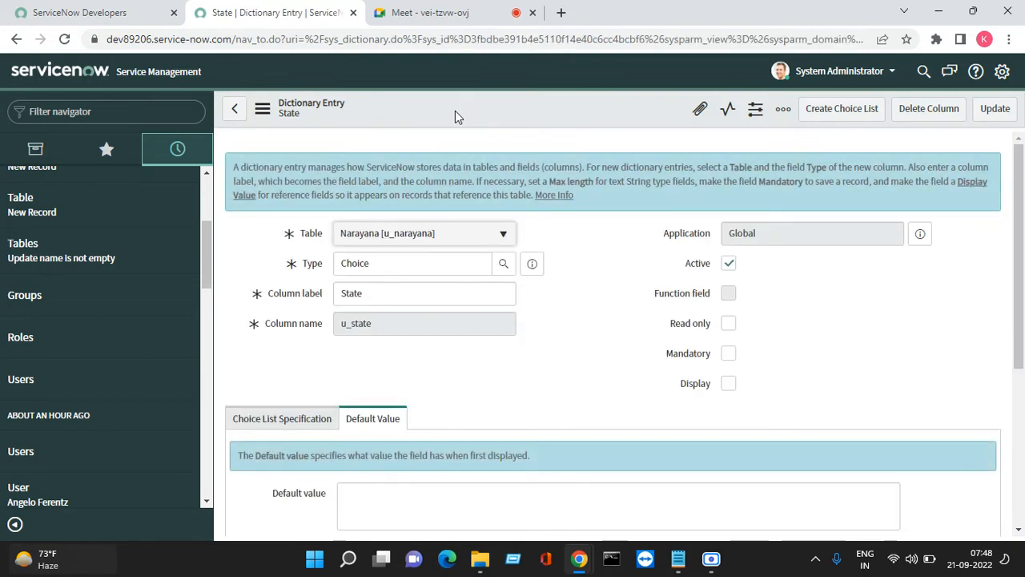
Add the Andhra Pradesh State choice with value ap and sequence 100, then open another blank choice form
scroll(618, 304, down, 4)
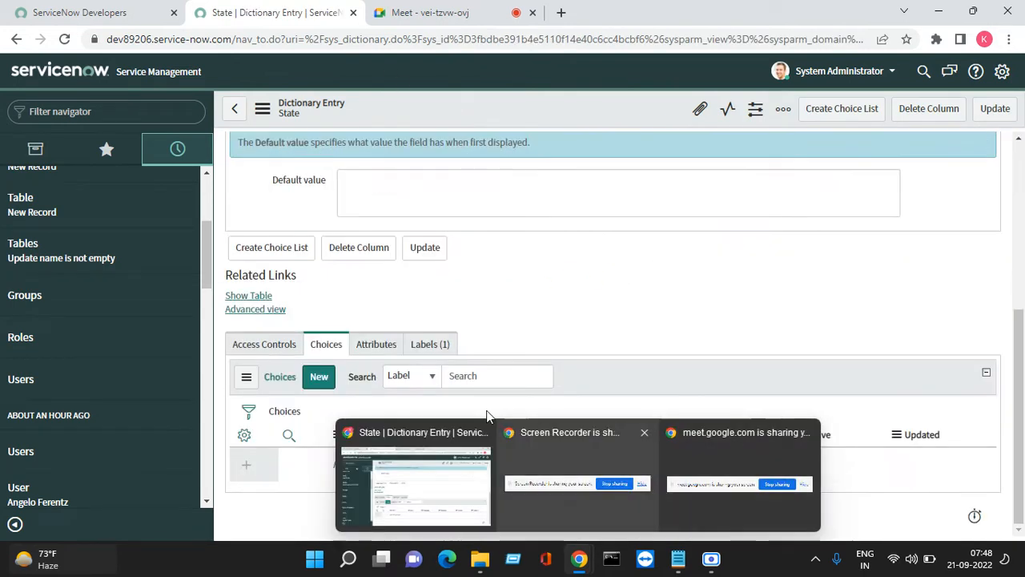
click(319, 380)
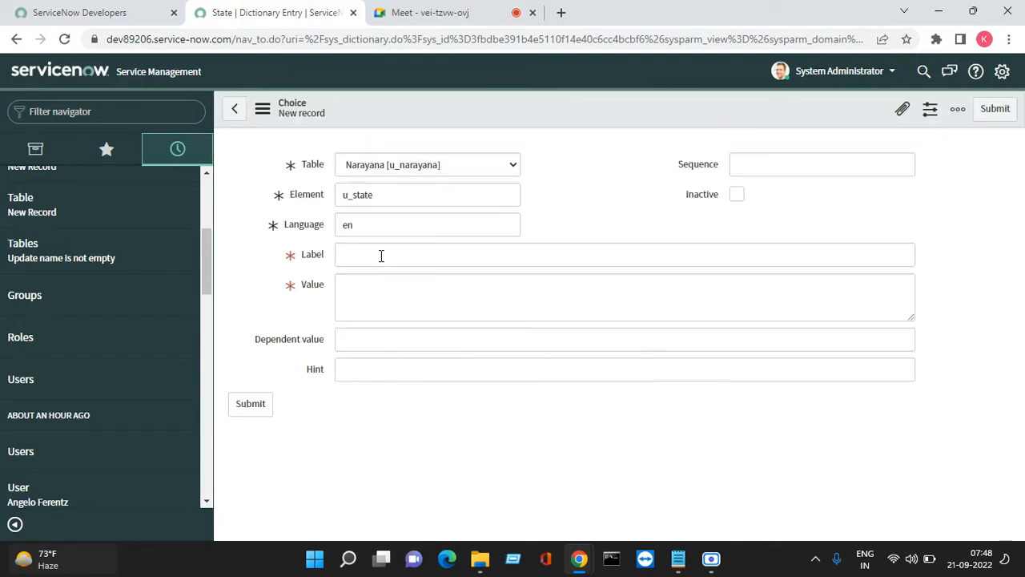
click(381, 255)
text(Andhra Pradesh)
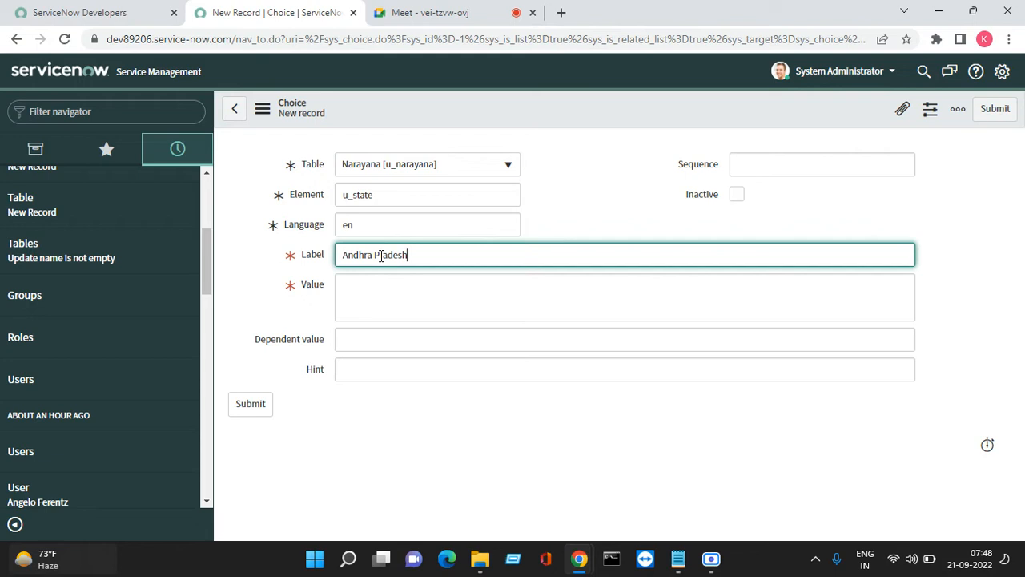
key(Tab)
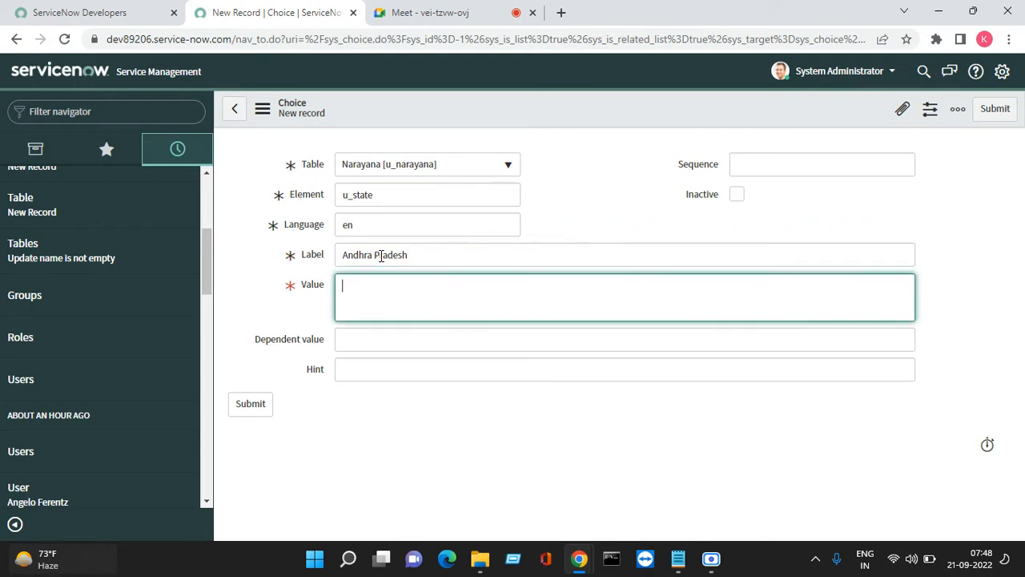
text(ap)
key(Tab)
key(Tab)
key(Tab)
key(Tab)
key(Tab)
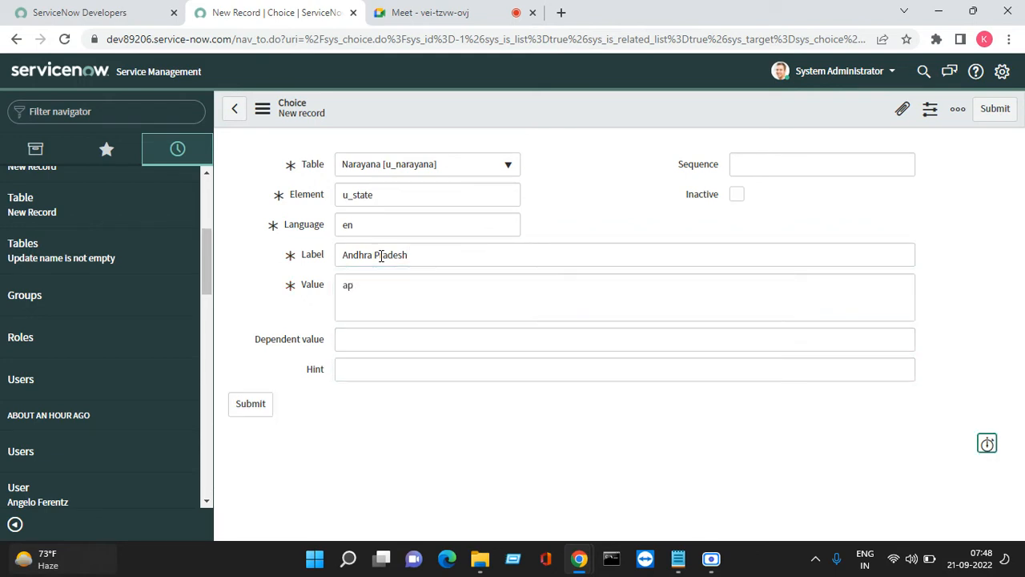
click(829, 164)
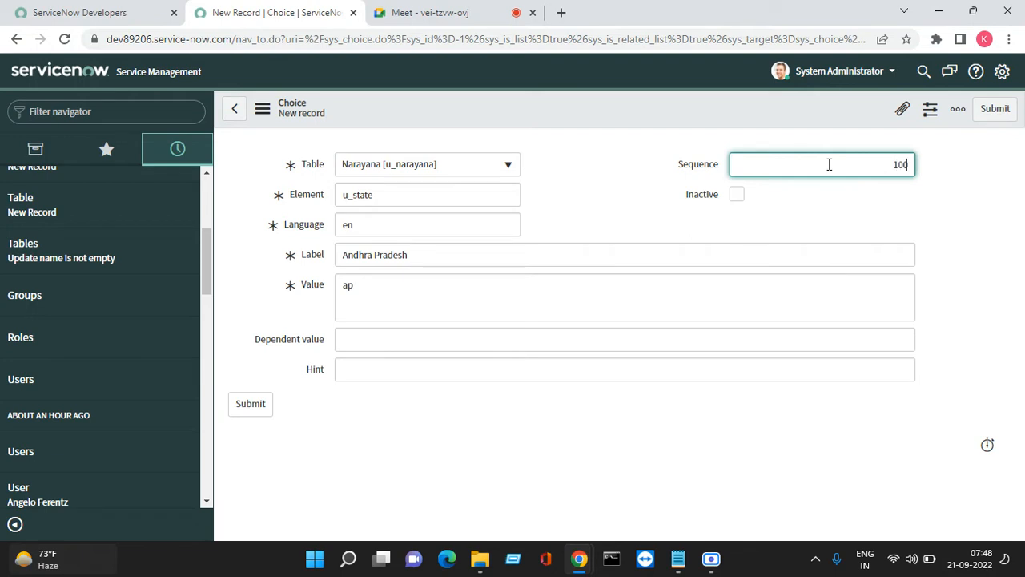
text(100)
click(997, 109)
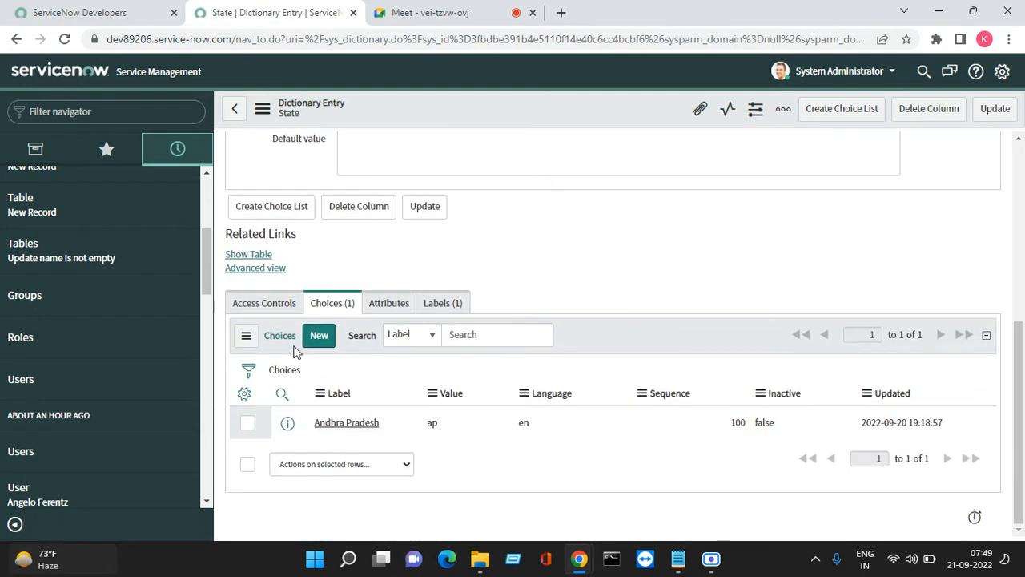
click(318, 337)
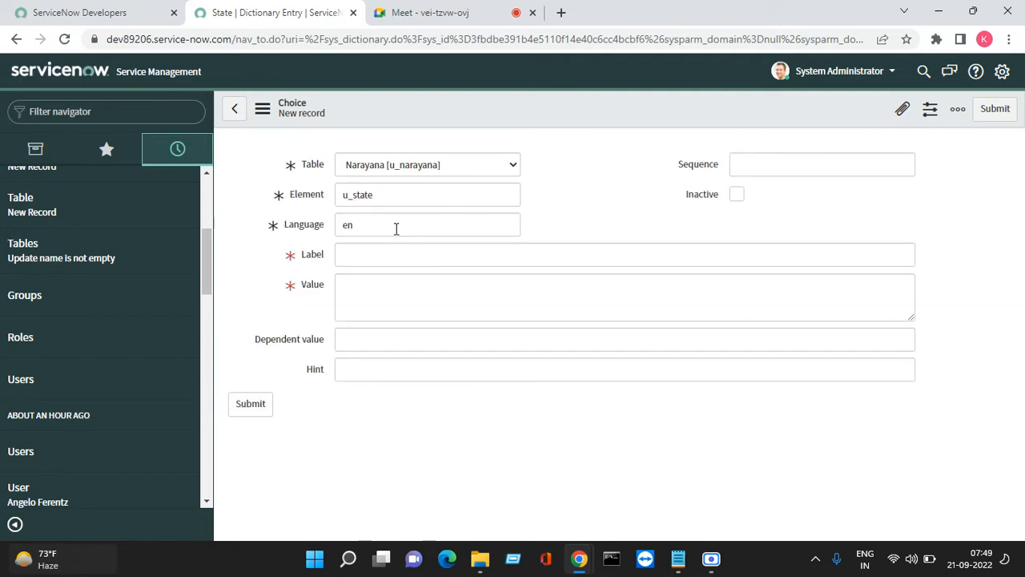
Add the Telangana State choice with value ts and sequence 200
click(366, 258)
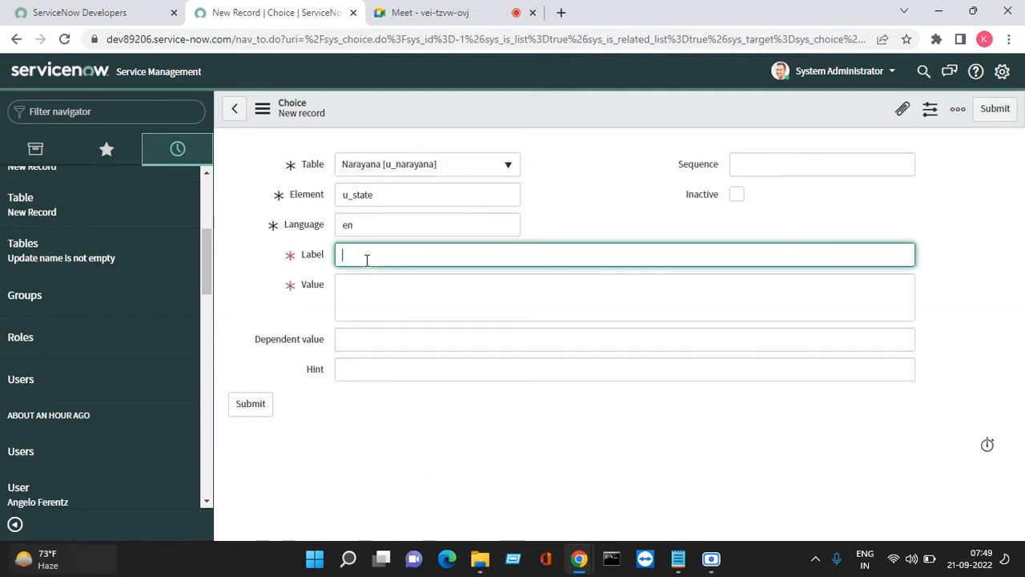
text(Telangana)
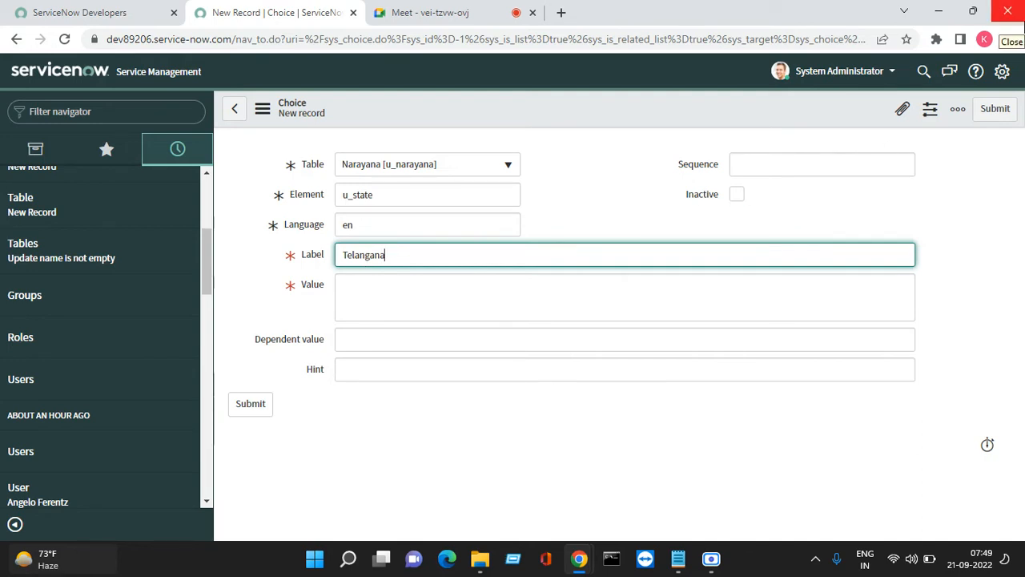
key(Tab)
key(Tab)
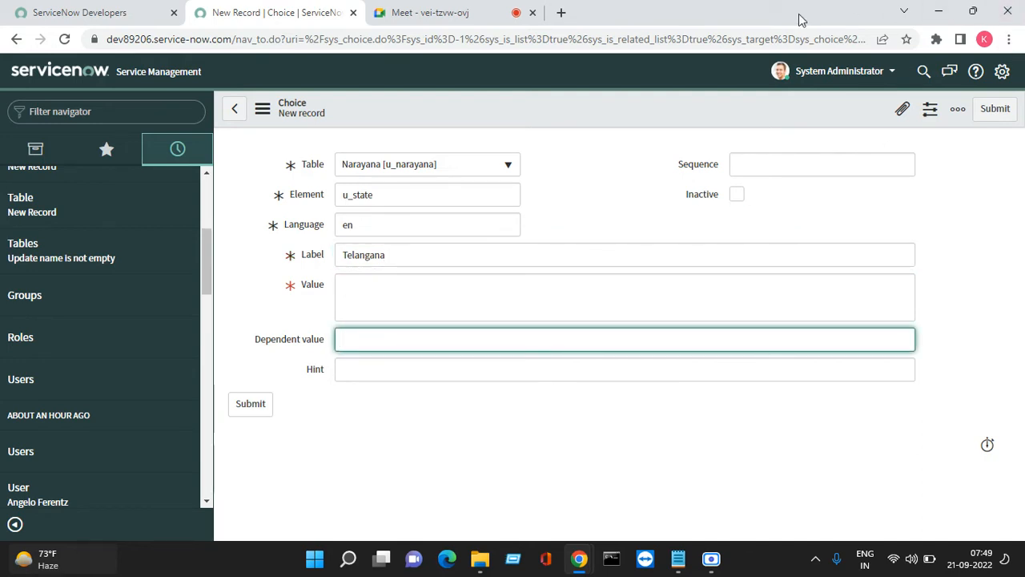
click(577, 296)
text(ts)
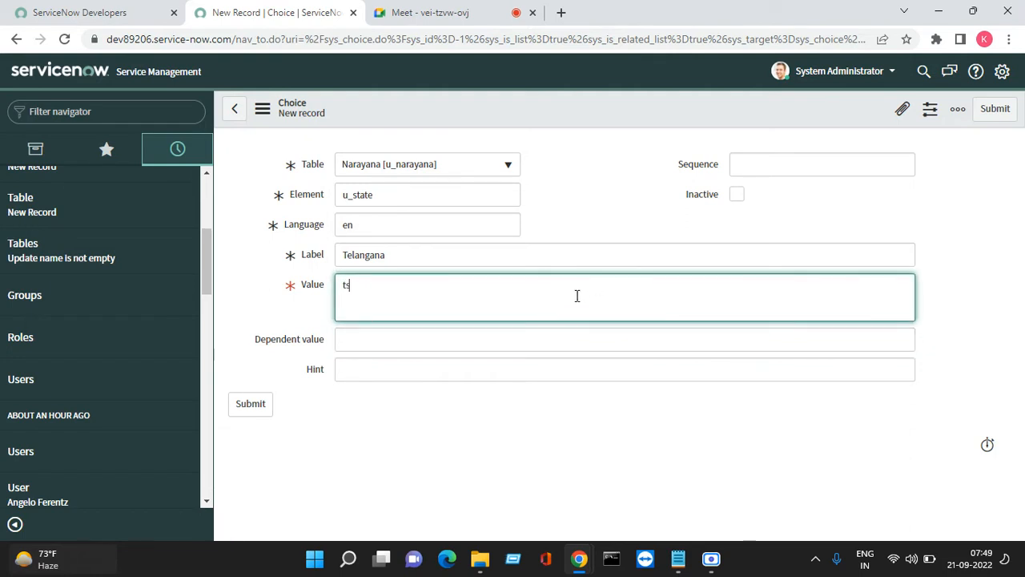
click(829, 168)
text(2)
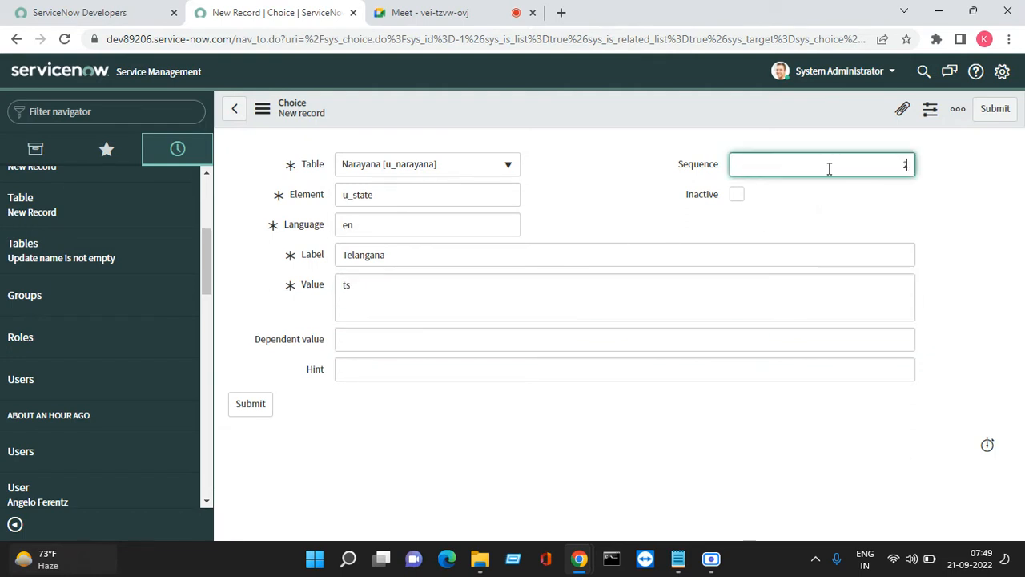
text(00)
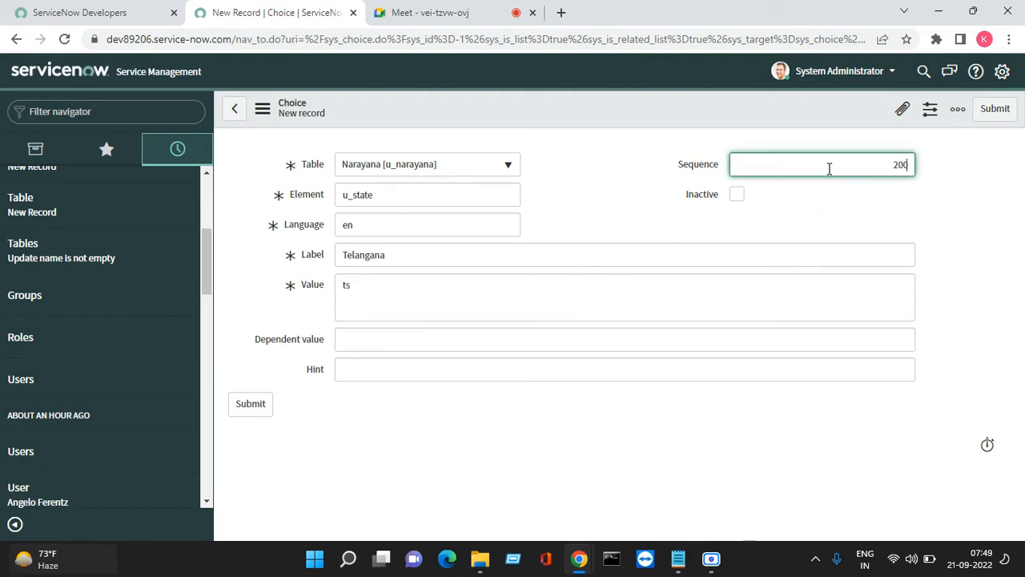
click(1008, 110)
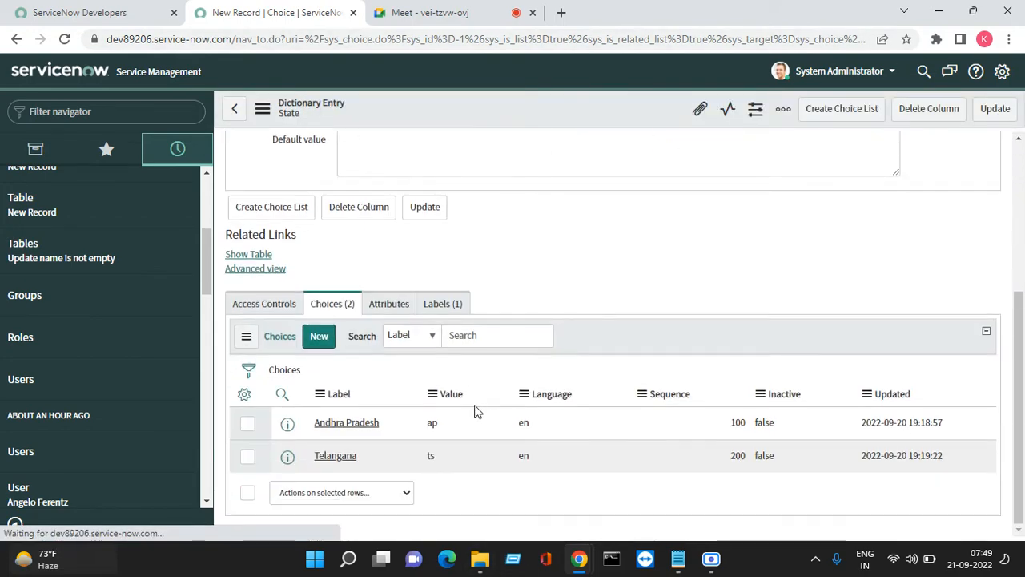
Add the Tamilnadu choice with value tn and sequence 300, then update the State column
scroll(322, 327, up, 5)
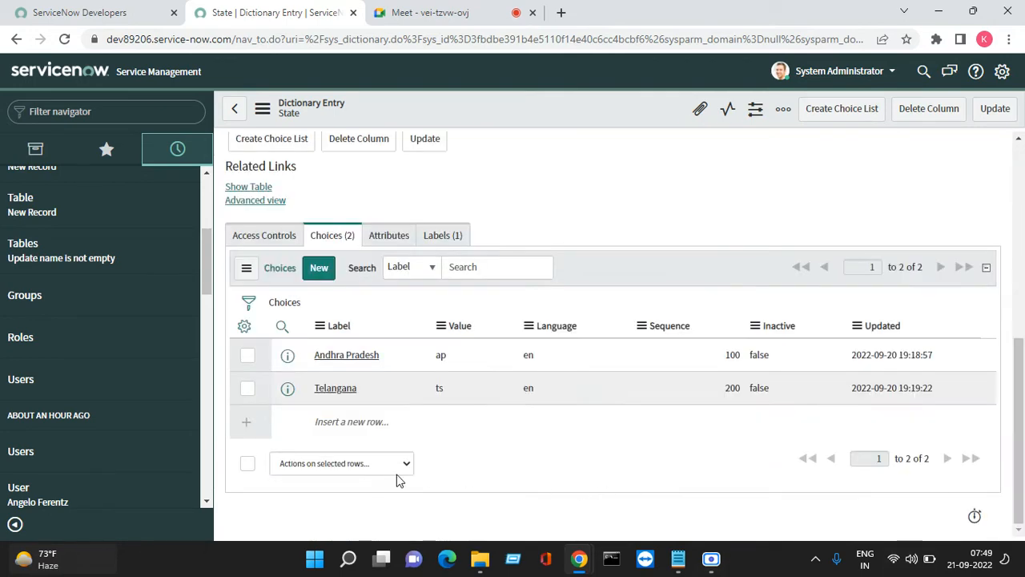
click(319, 268)
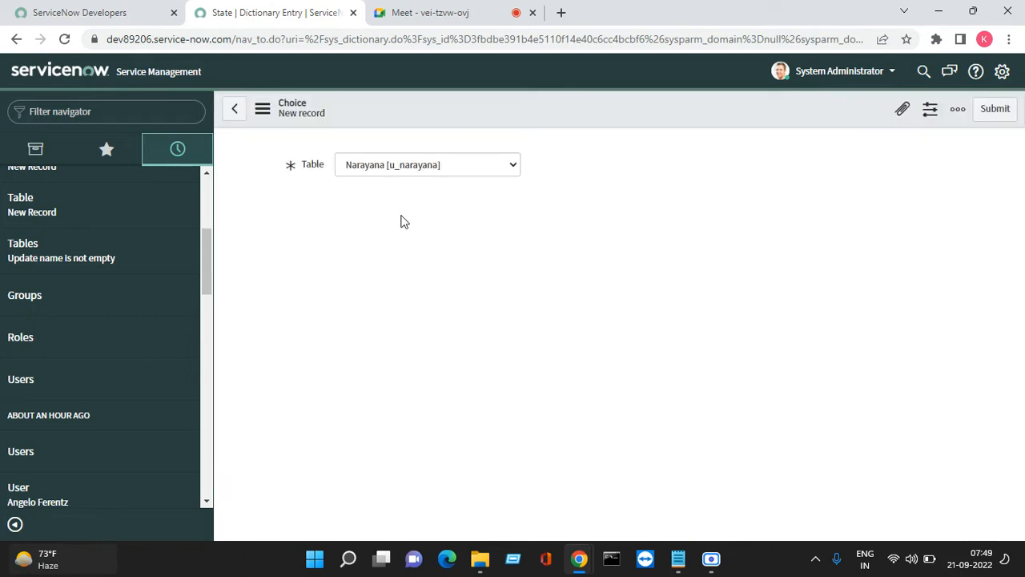
click(395, 252)
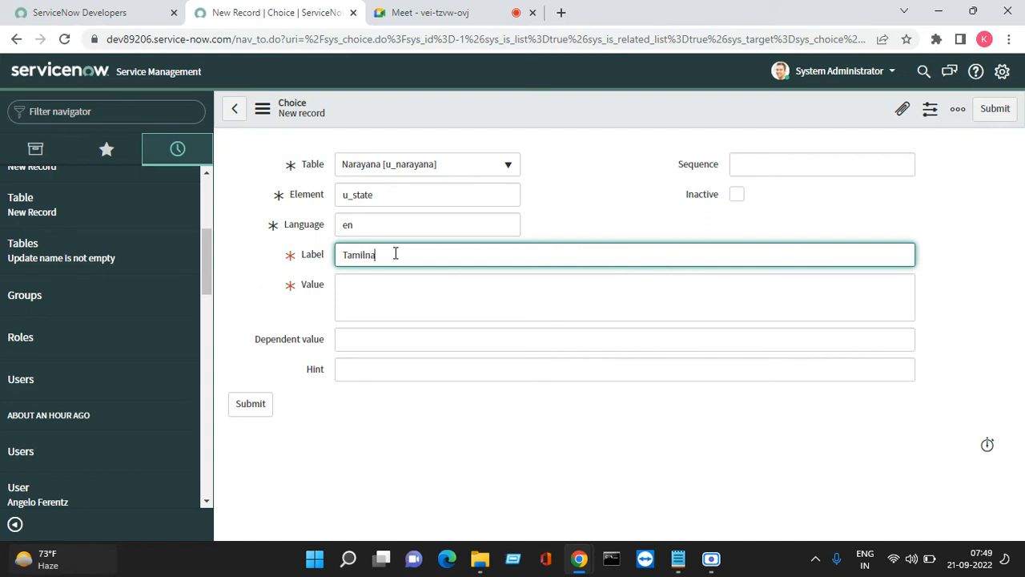
key(Tab)
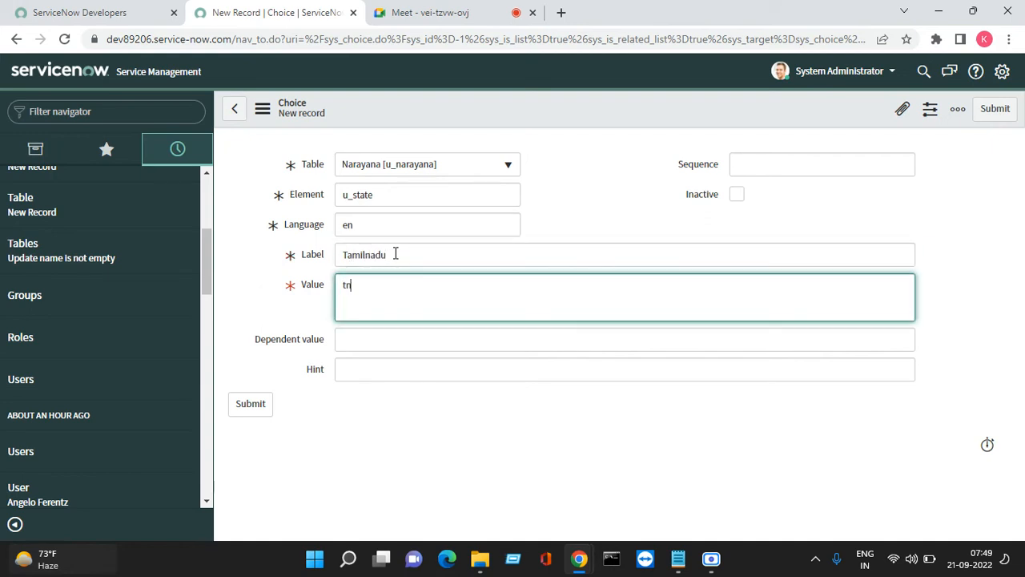
key(Tab)
key(Tab)
key(Tab)
key(Tab)
key(Tab)
key(Tab)
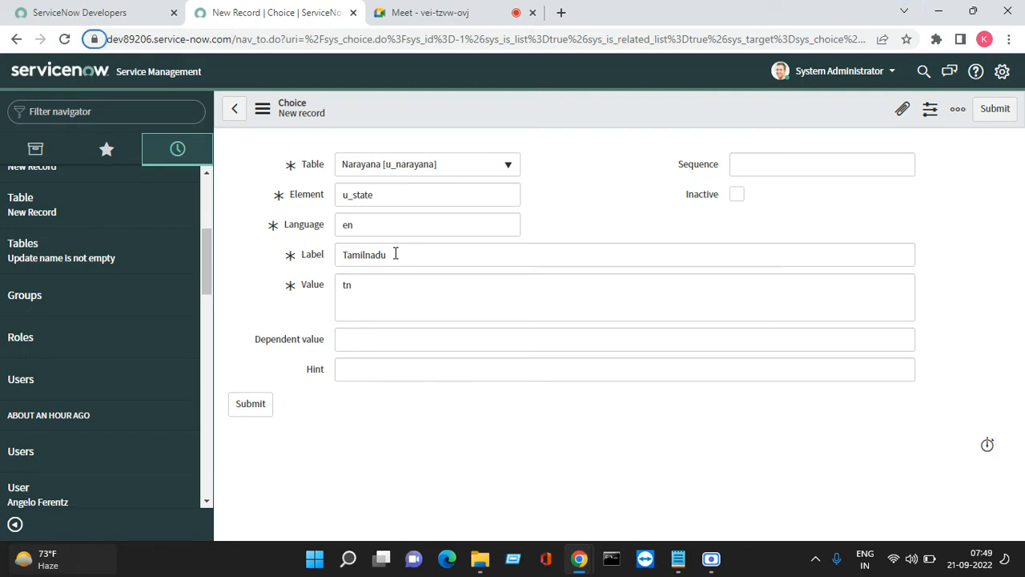
key(Tab)
key(Tab)
key(Tab)
key(Tab)
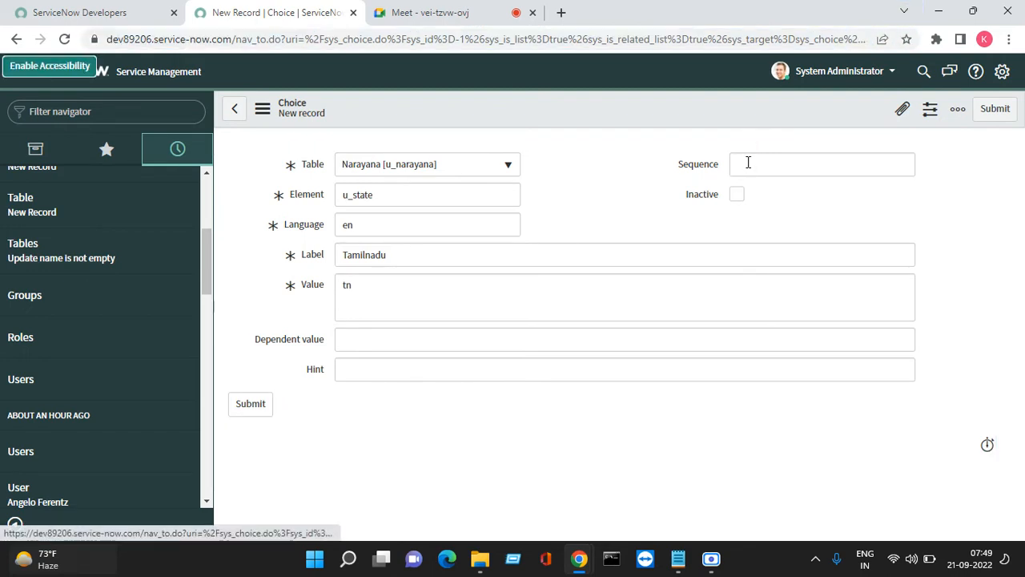
click(748, 162)
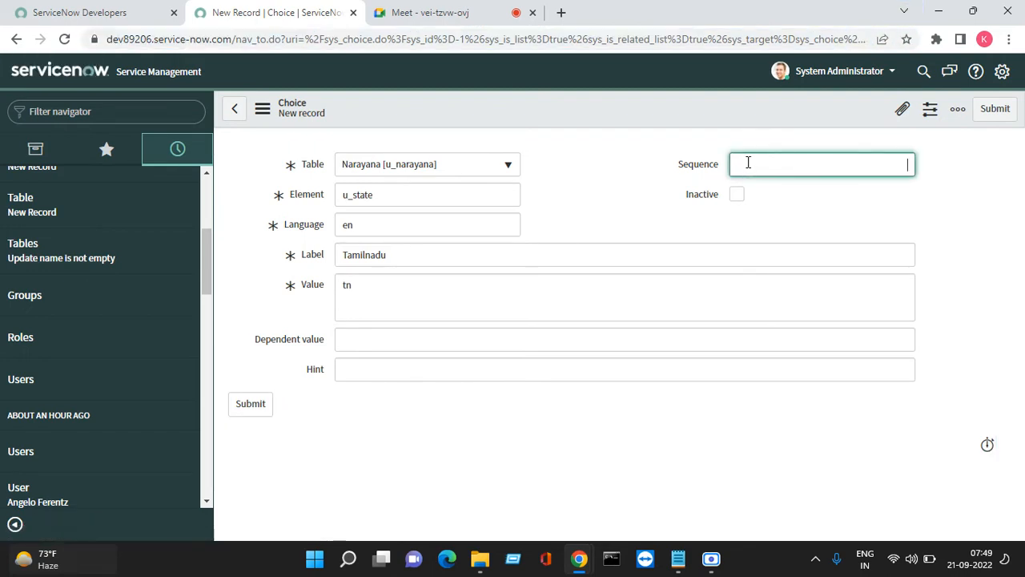
click(991, 113)
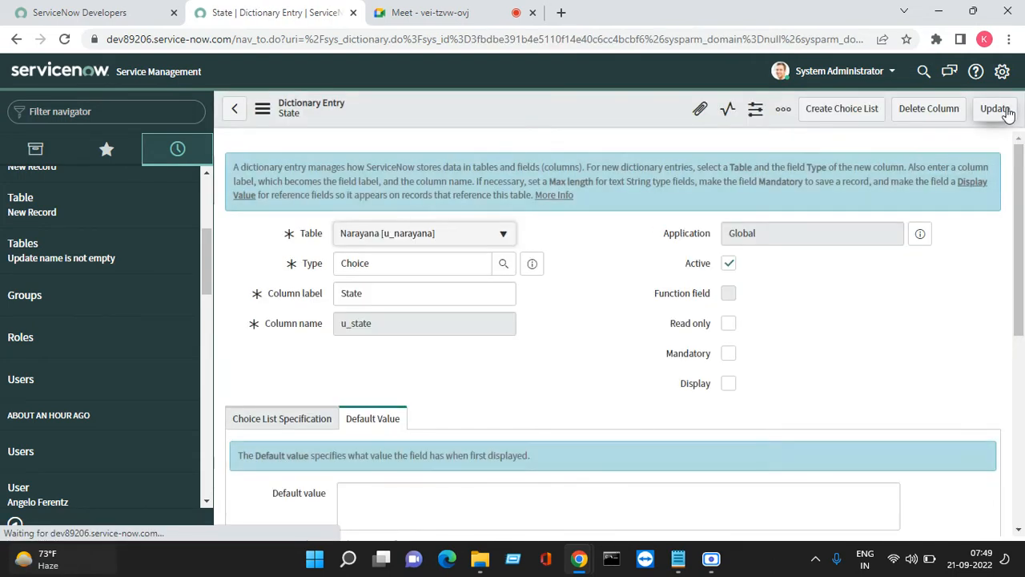
click(995, 108)
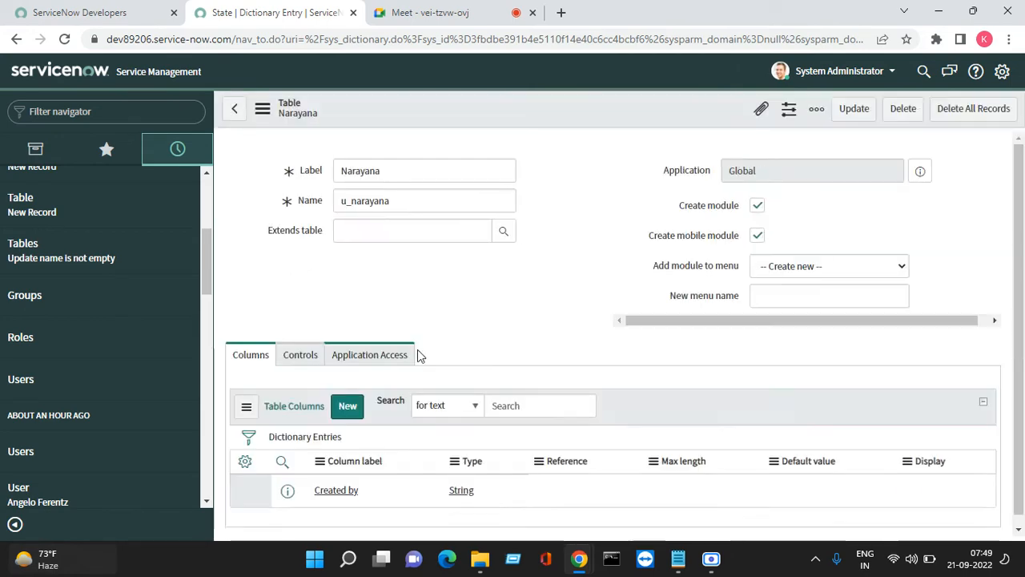
Copy the word City from the Notepad notes and return to the Narayana table
mouse_move(674, 556)
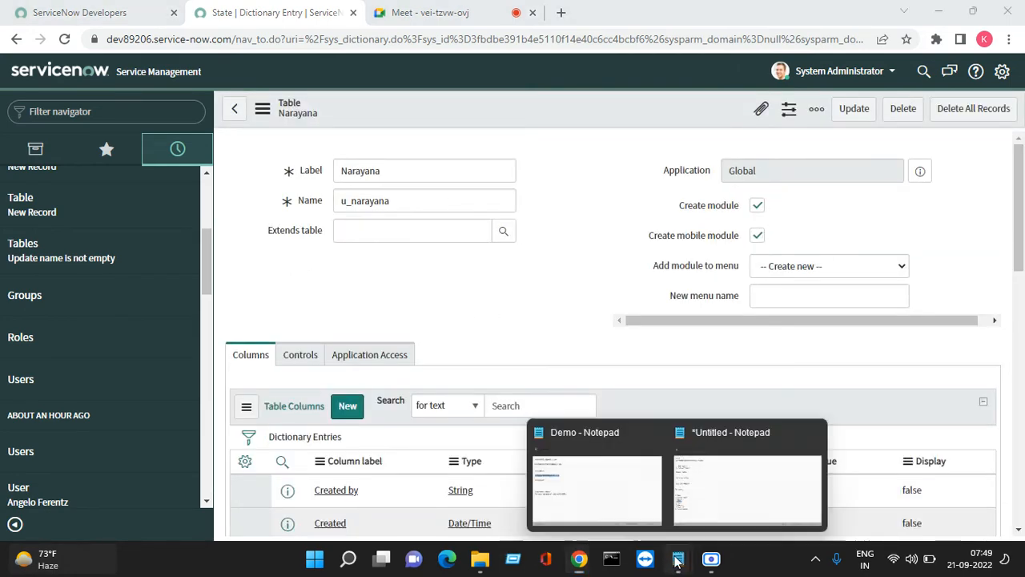
click(713, 490)
click(92, 434)
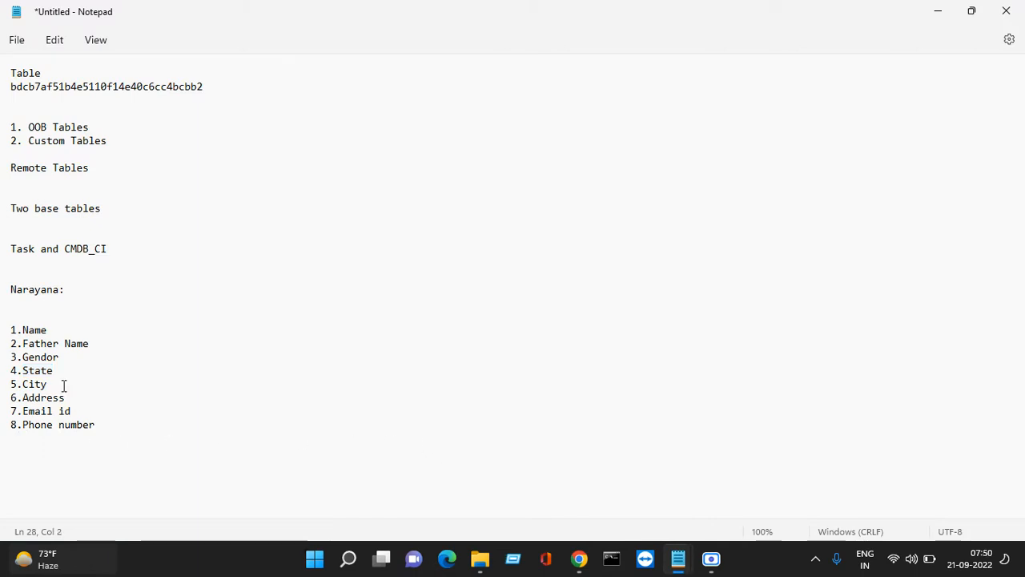
drag(64, 385, 23, 386)
right_click(23, 386)
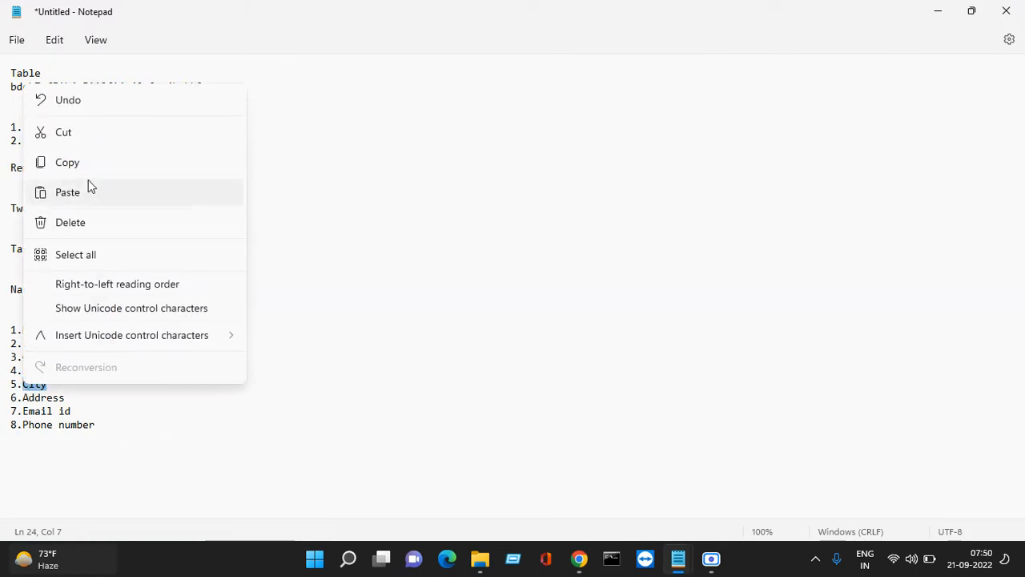
click(80, 163)
click(938, 11)
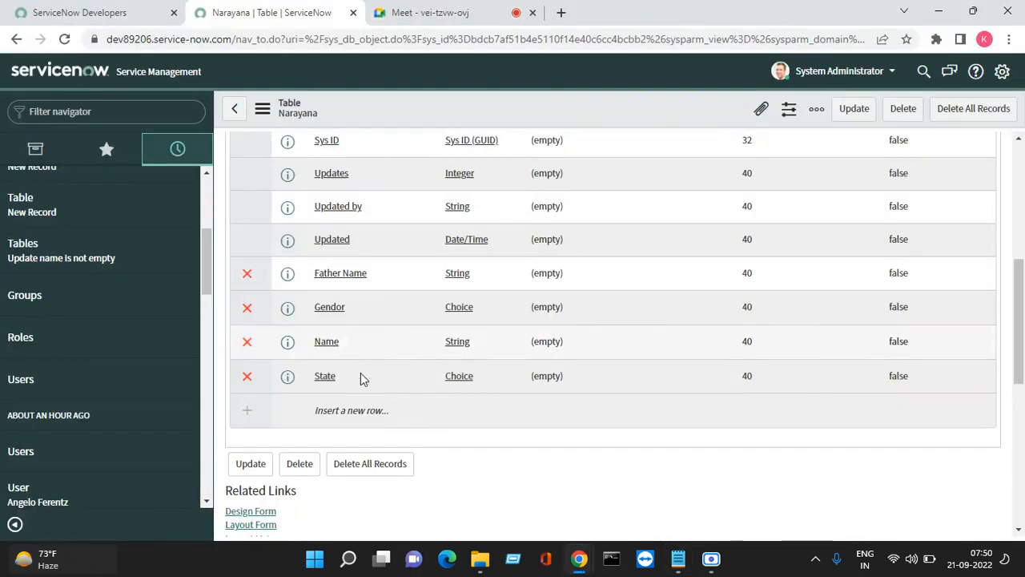
Create a Choice column labelled City, column name u_city, on the Narayana table and save it
scroll(352, 389, down, 1)
scroll(345, 336, up, 5)
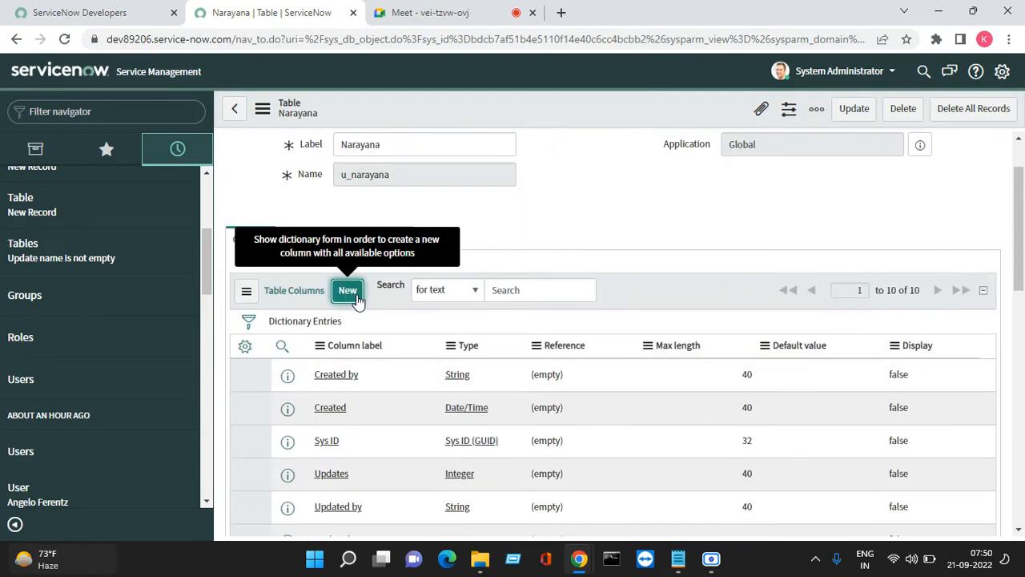
click(349, 291)
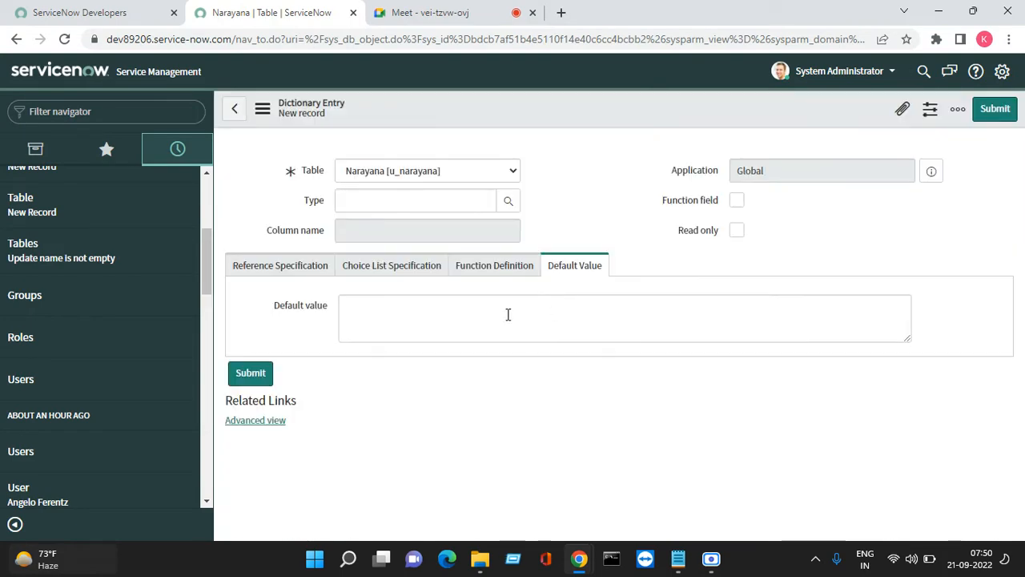
click(371, 262)
text(c)
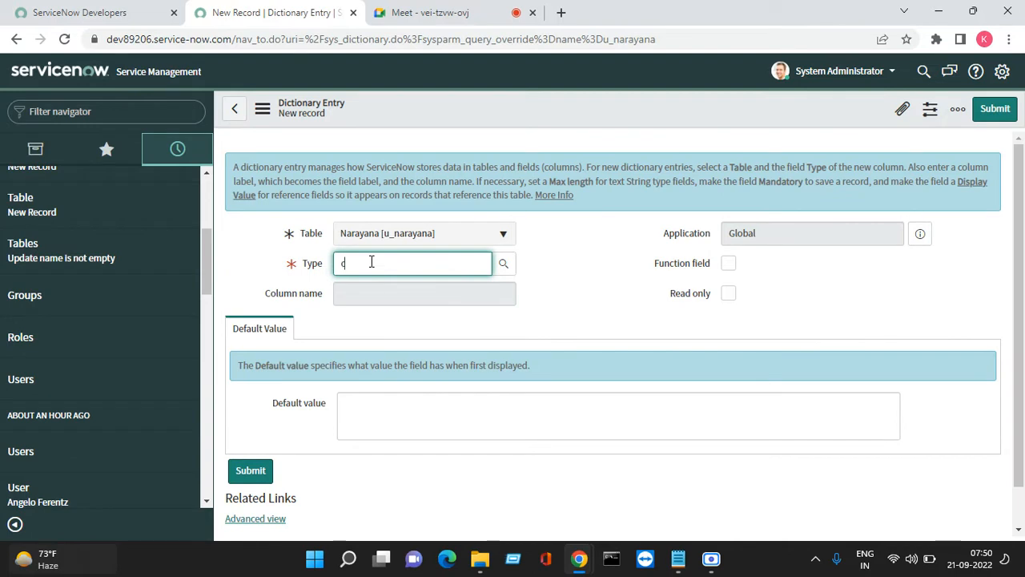
text(hoice)
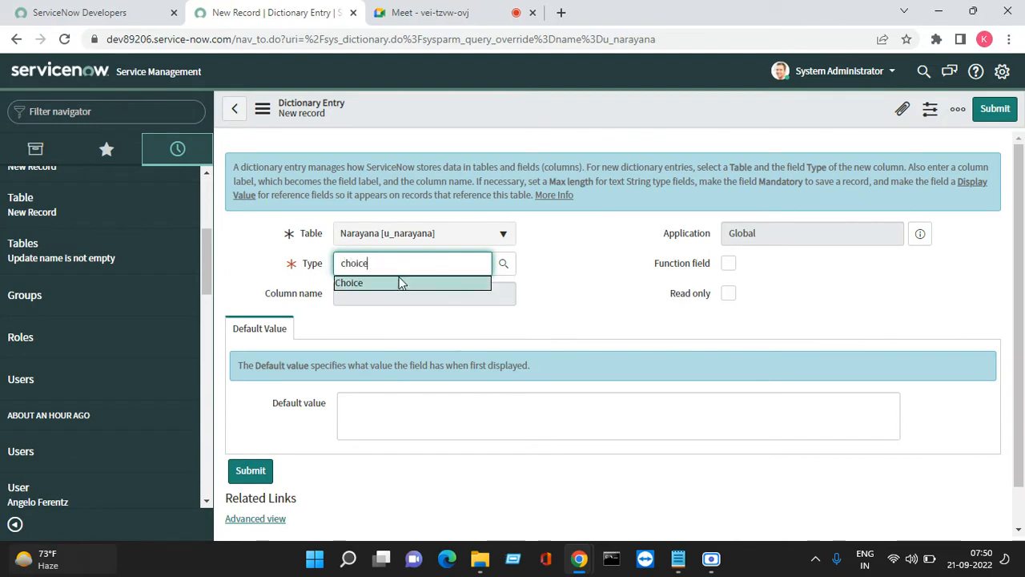
click(390, 284)
click(388, 297)
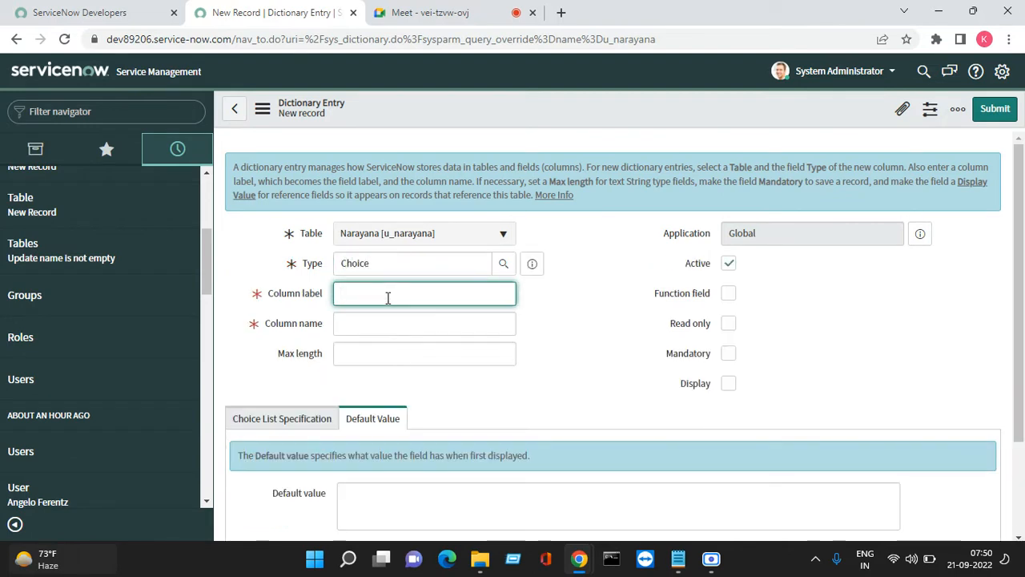
text(City)
right_click(608, 116)
scroll(614, 116, down, 2)
click(629, 120)
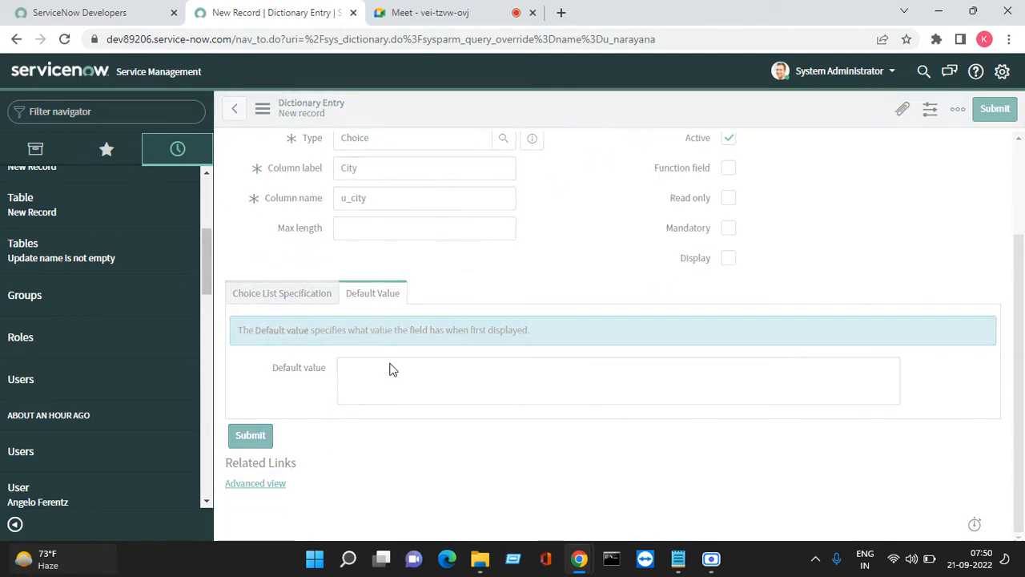
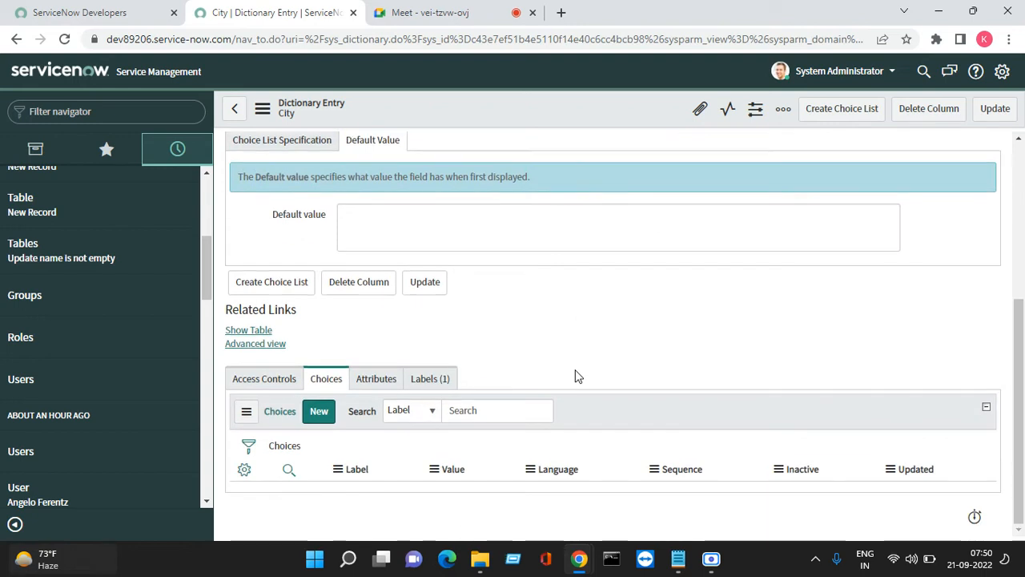
Add a City choice Guntur with value guntur and sequence 100
click(327, 415)
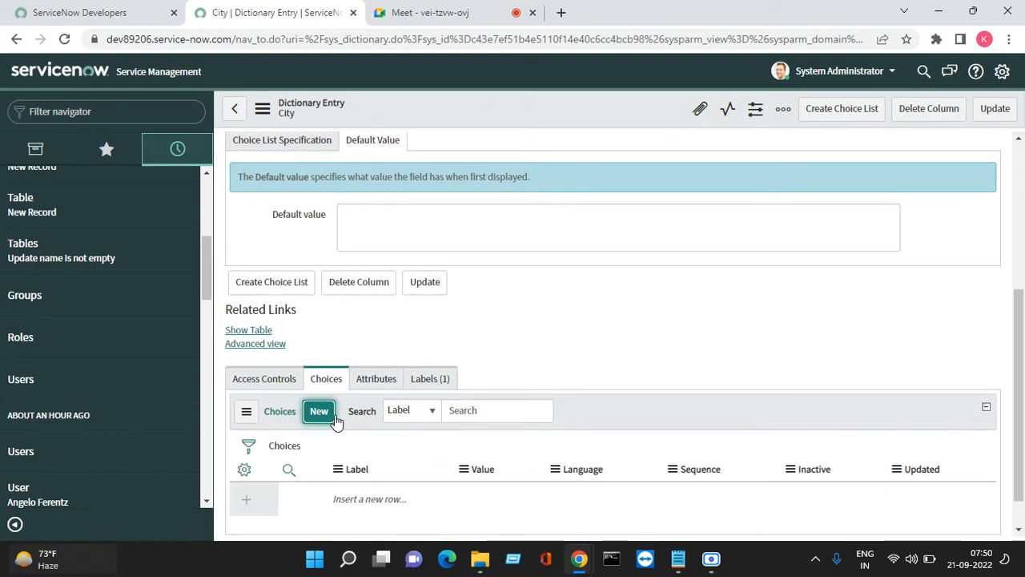
click(334, 417)
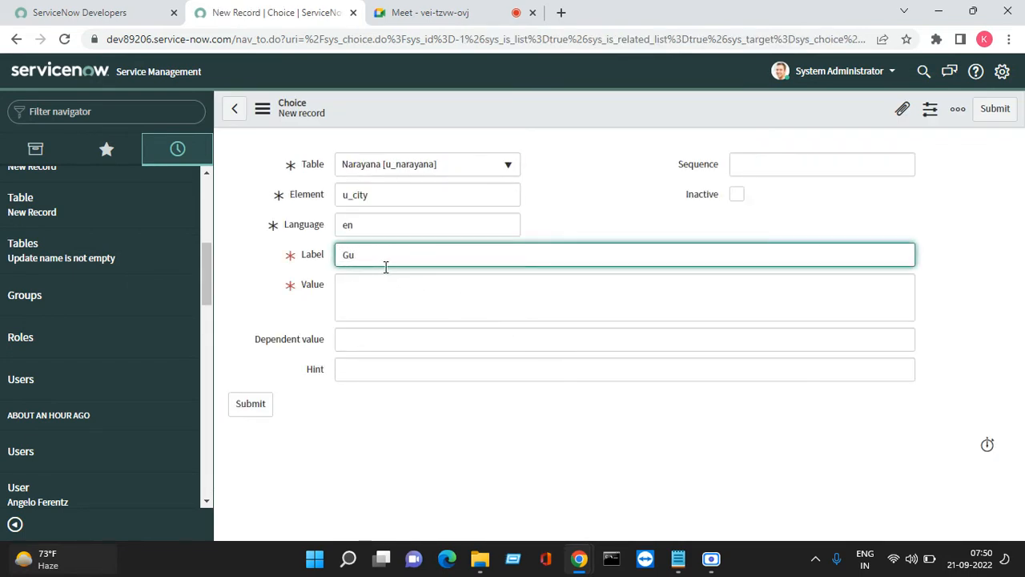
key(Tab)
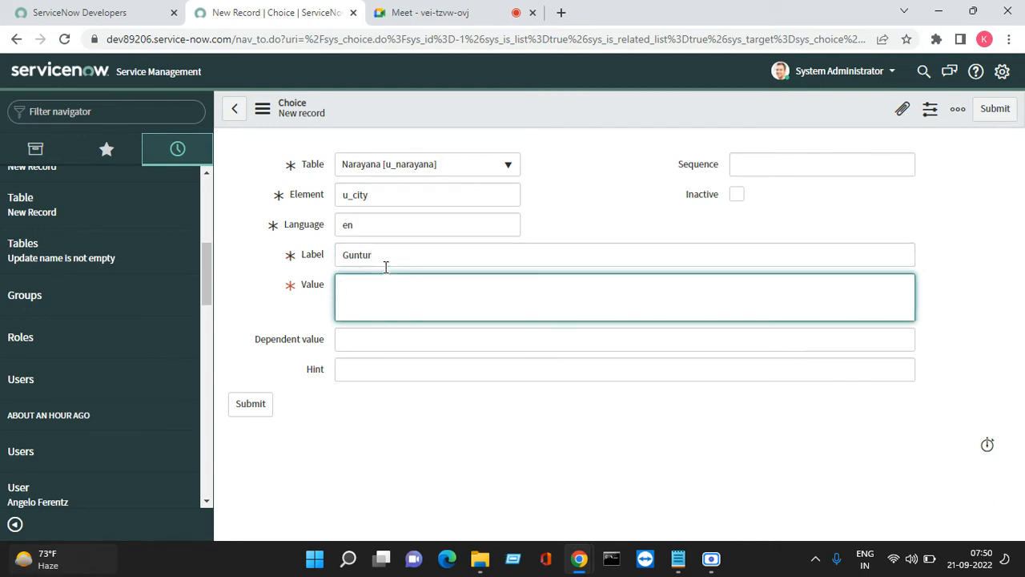
text(gunturn)
click(822, 168)
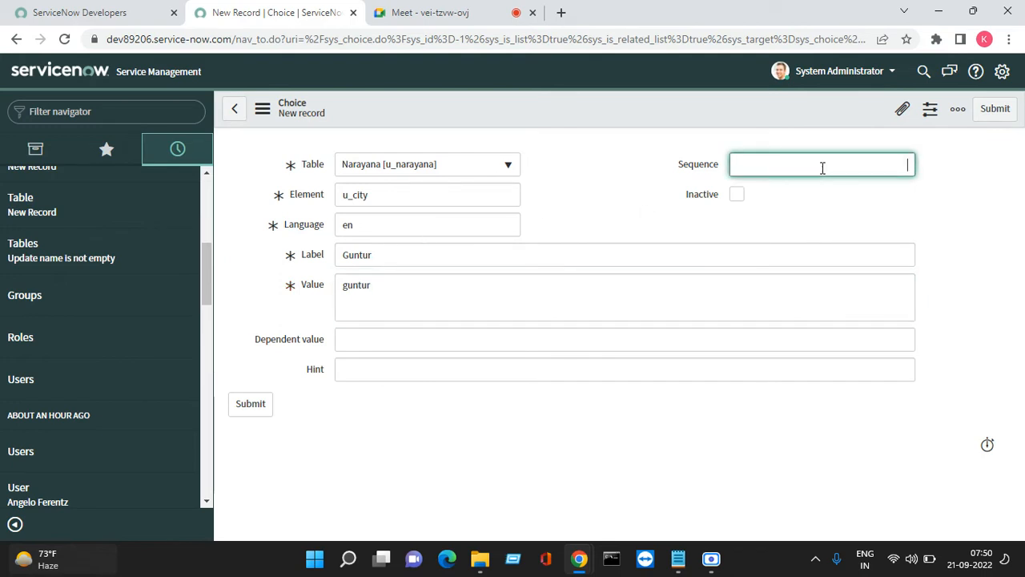
text(100)
click(996, 109)
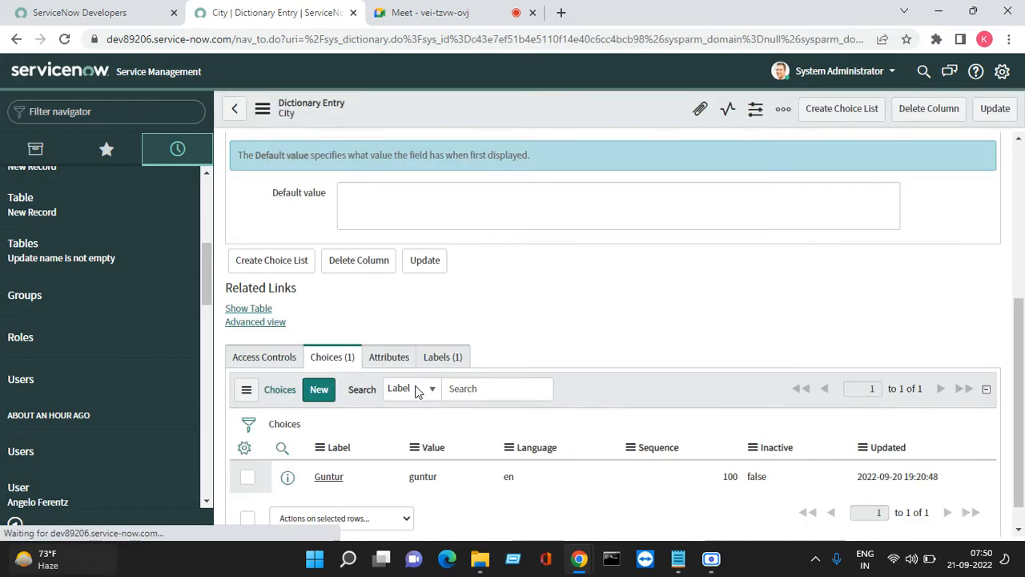
Add a City choice Vijayawada with value vijayawada and sequence 200
click(312, 392)
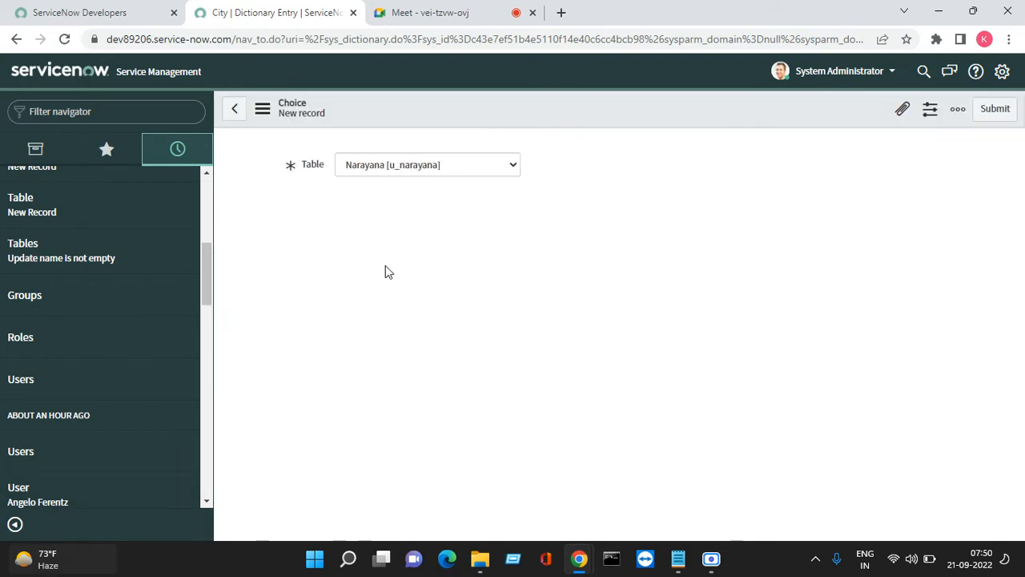
click(368, 254)
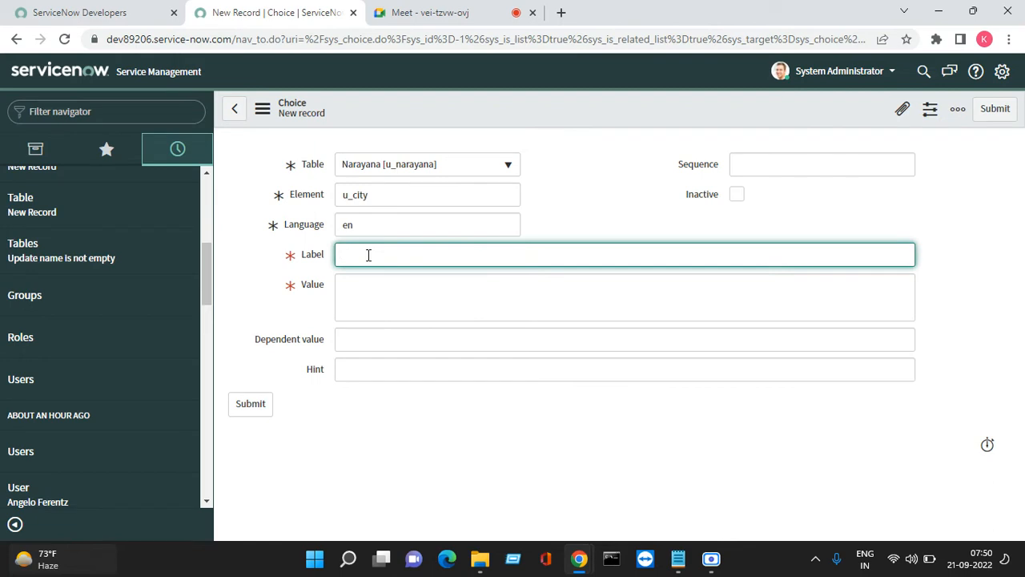
text(V)
text(I)
text(jayavada)
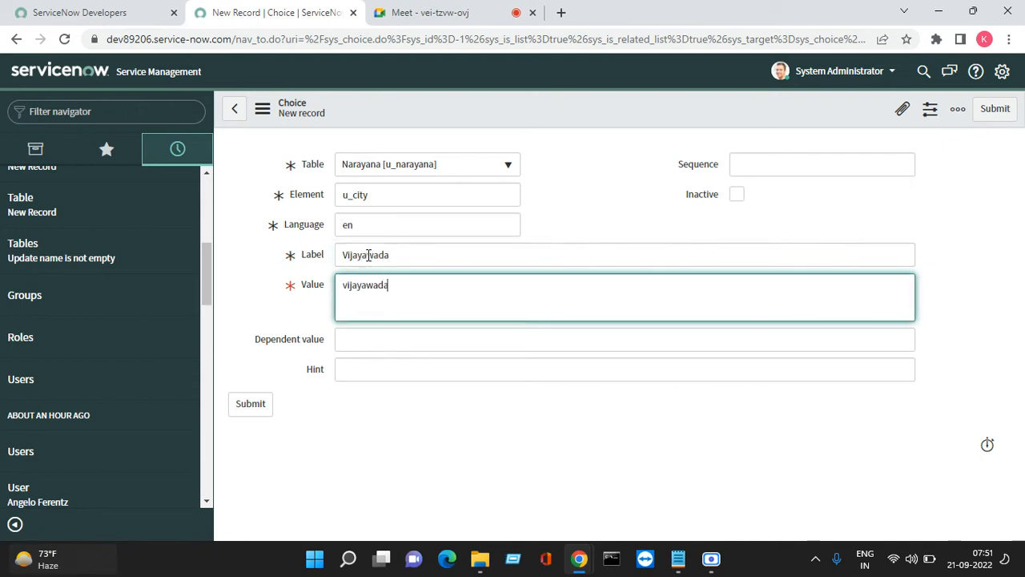
click(802, 165)
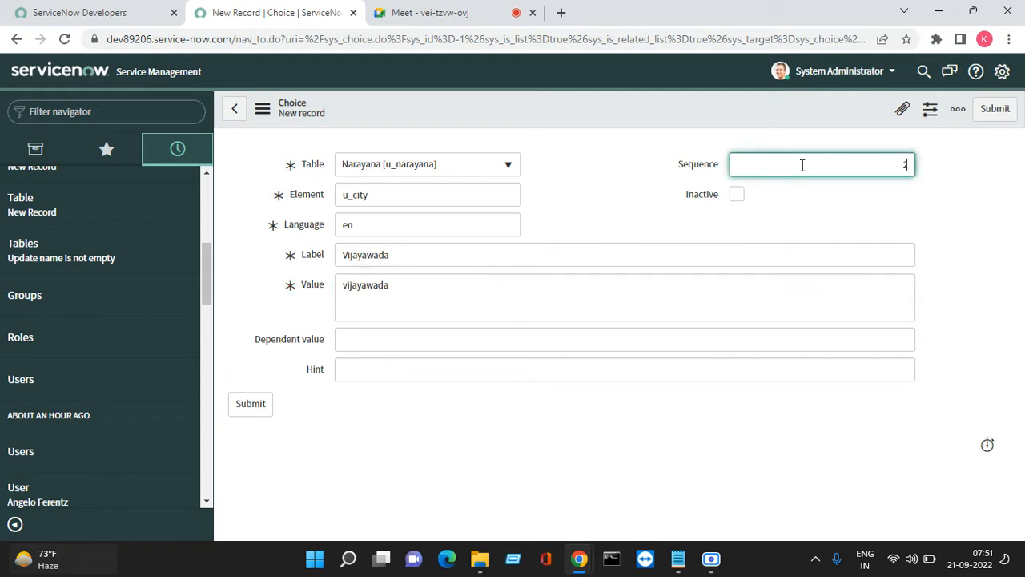
click(992, 109)
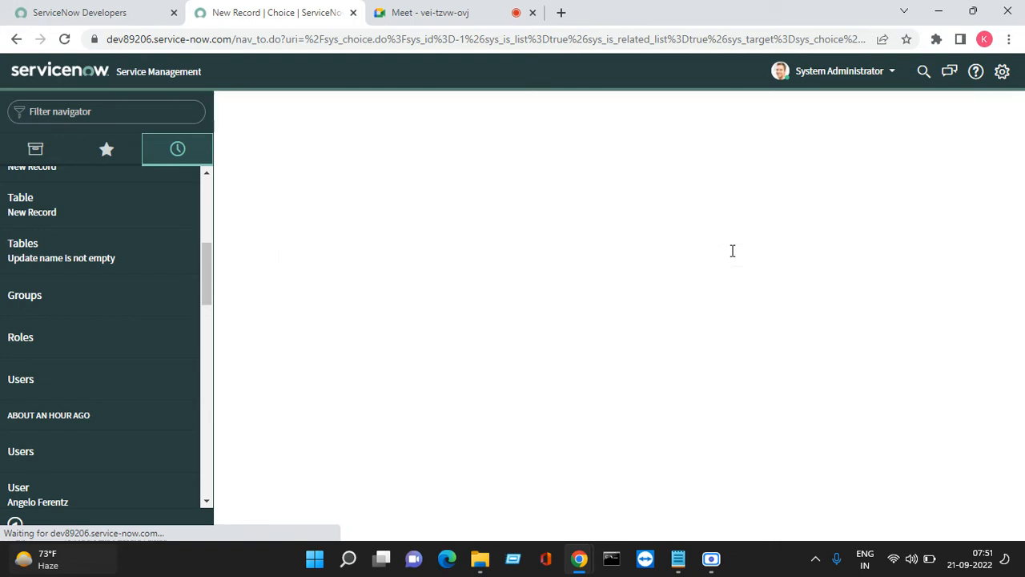
scroll(531, 336, down, 2)
scroll(456, 339, down, 2)
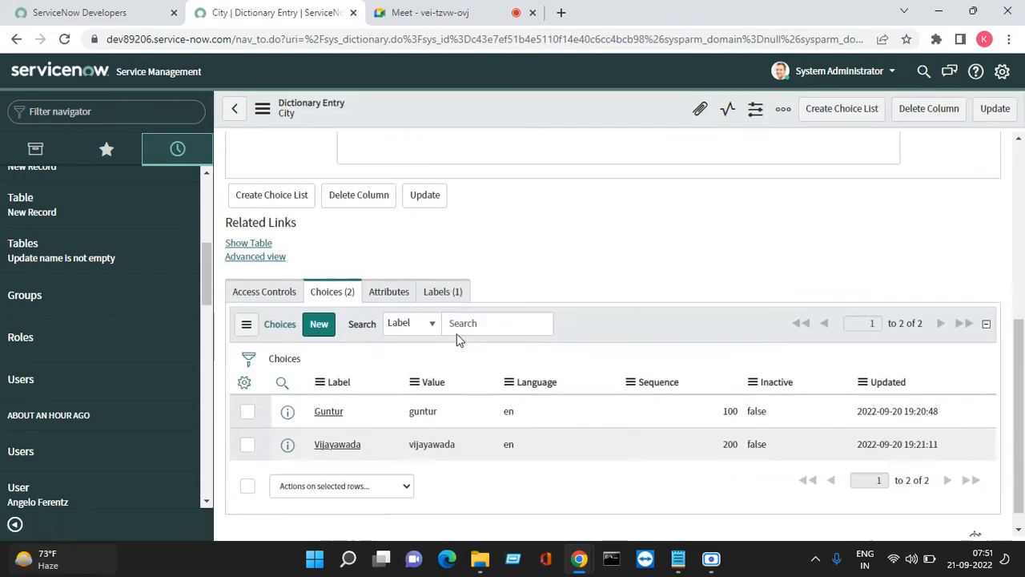
Add a City choice Hyderabad with value hyderabad and sequence 300
click(318, 304)
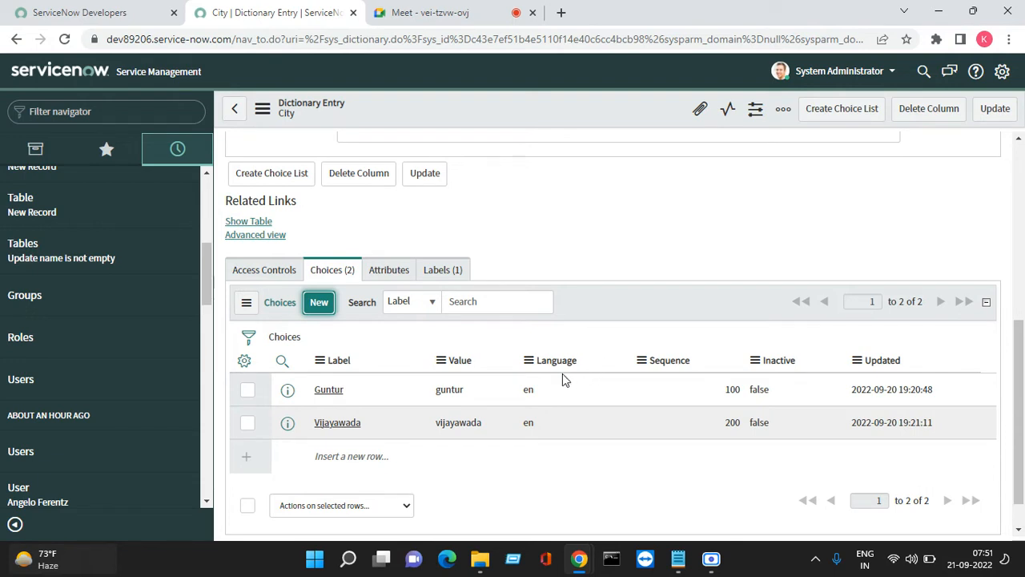
click(369, 260)
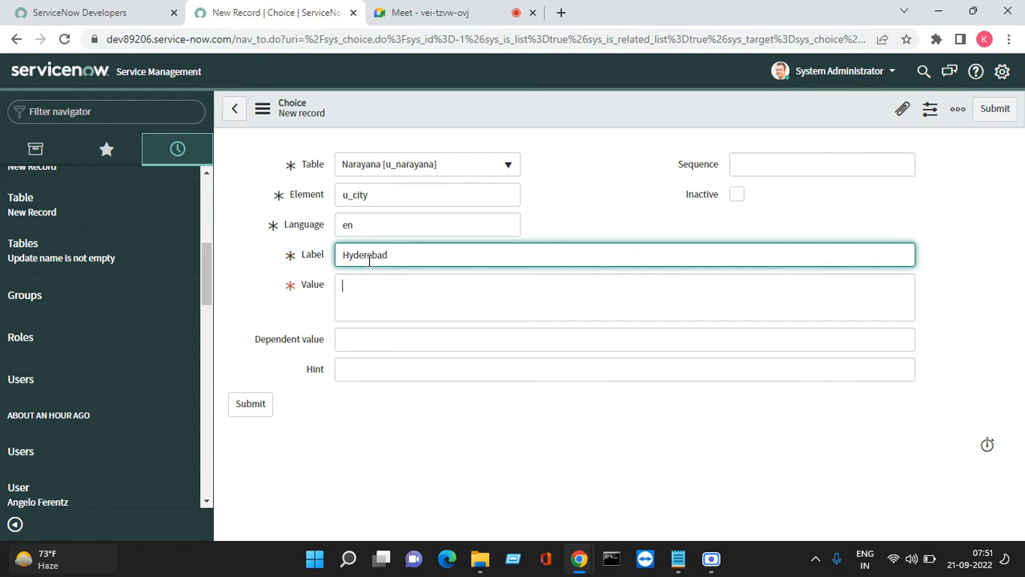
text(hydera)
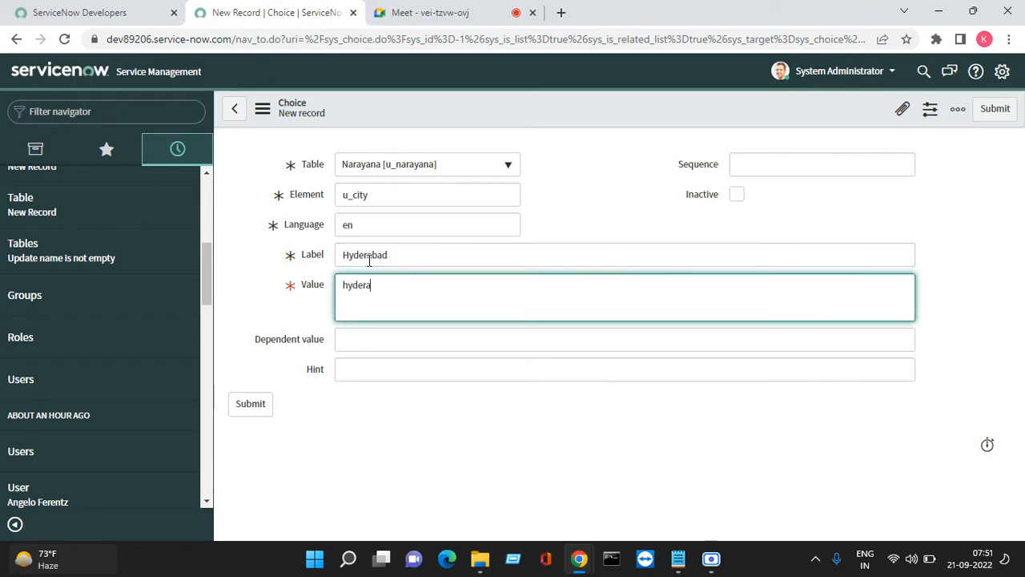
text(bad)
click(841, 155)
text(300)
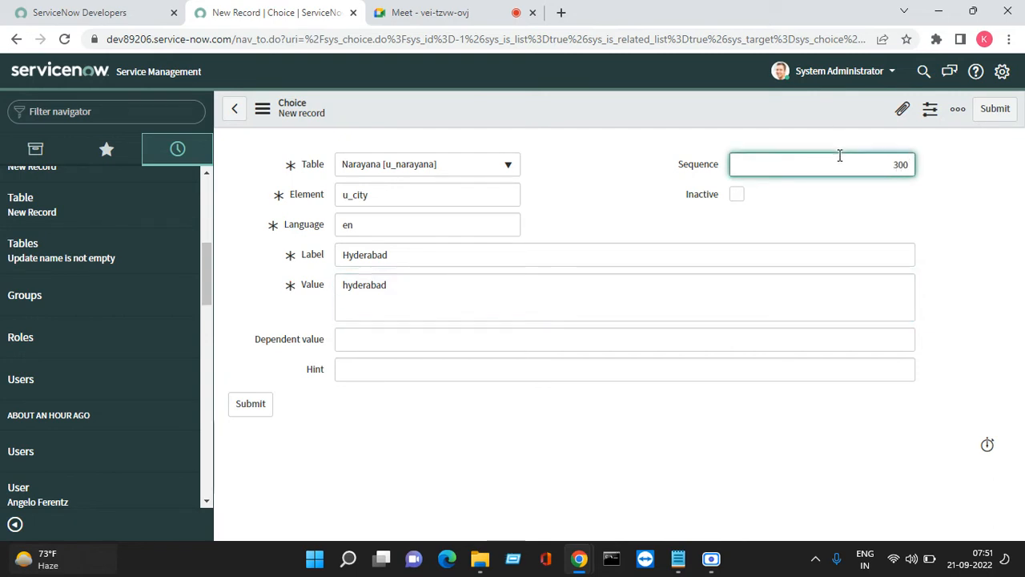
click(1003, 112)
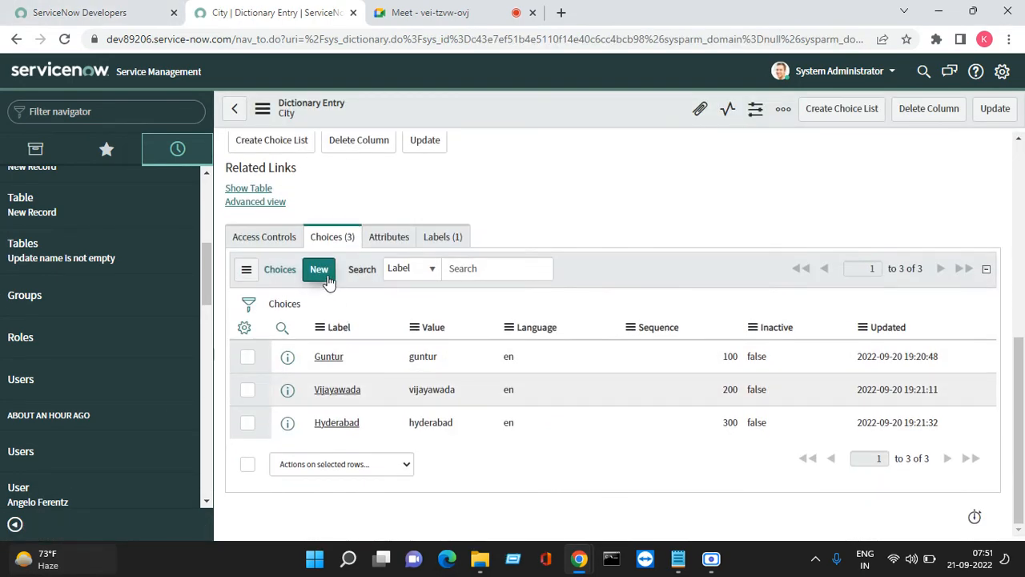
Add a City choice Warangal with value warangal and sequence 400
click(320, 271)
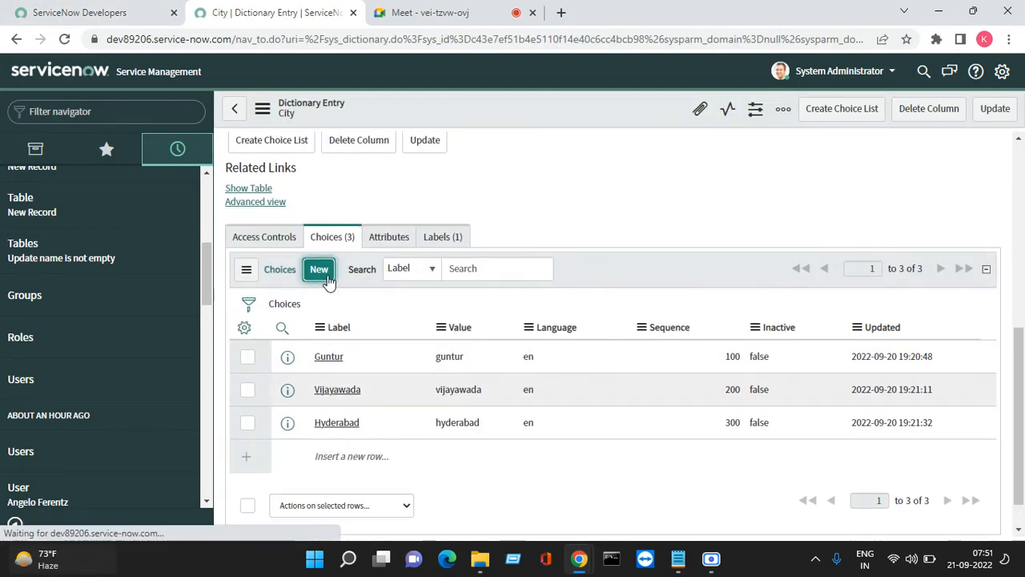
click(395, 263)
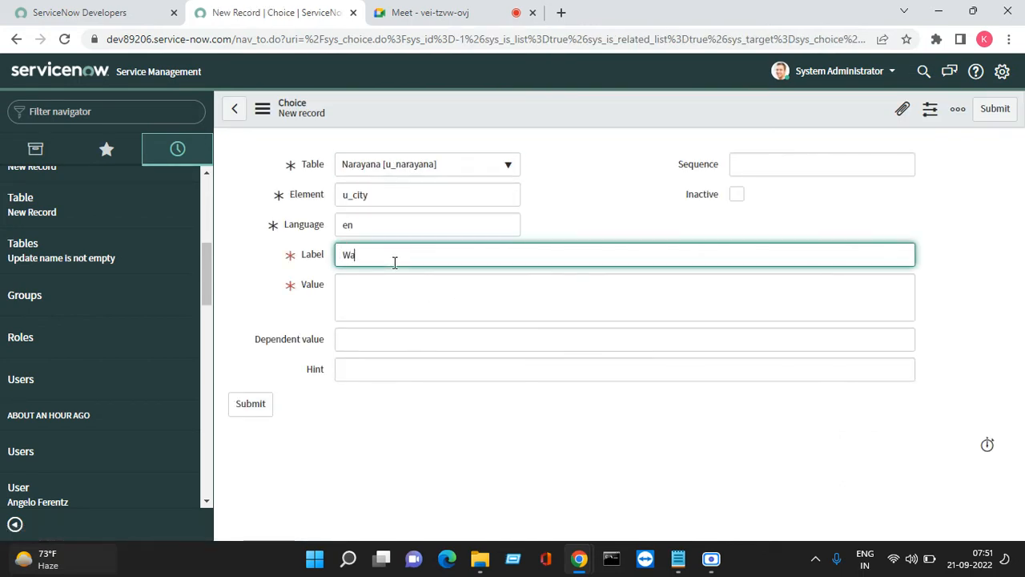
text(Warangal)
key(Tab)
text(warangal)
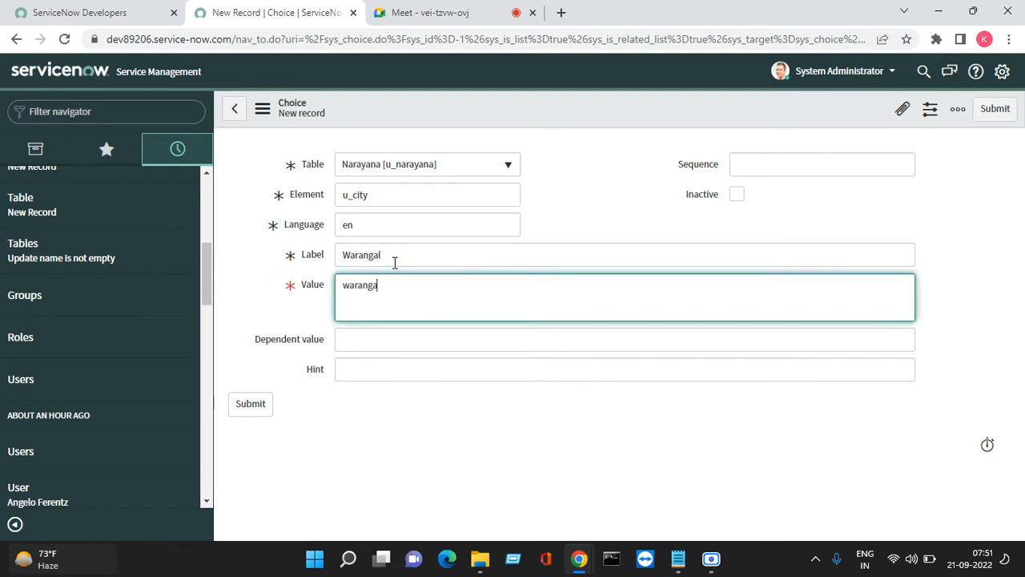
key(Tab)
key(Tab)
key(Tab)
click(839, 161)
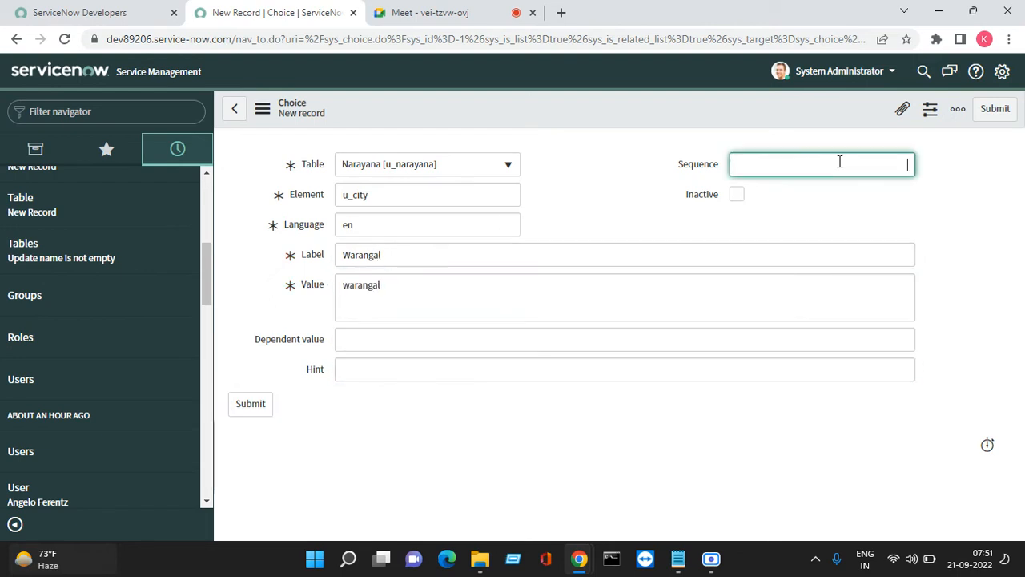
text(400)
click(994, 108)
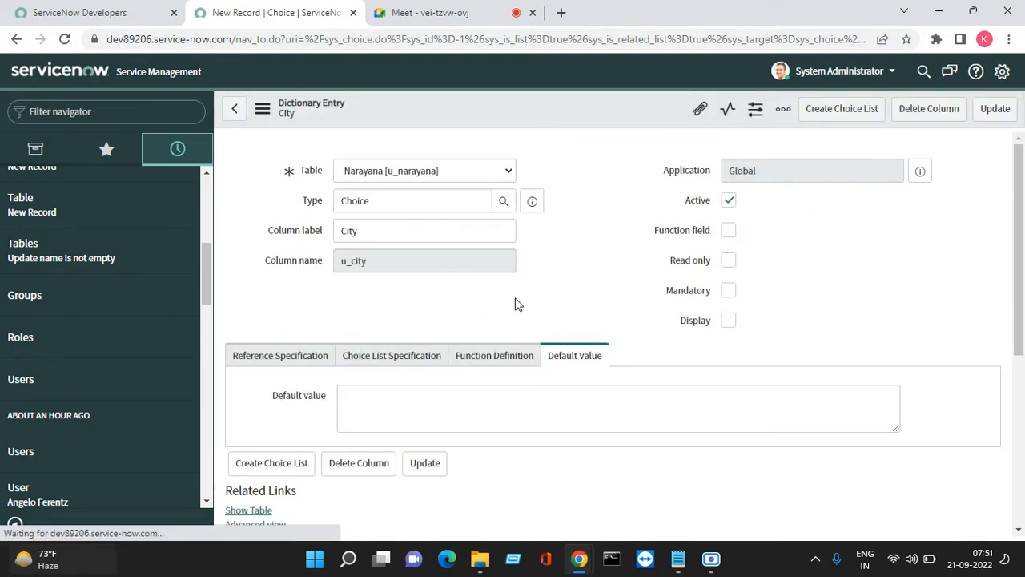
click(320, 236)
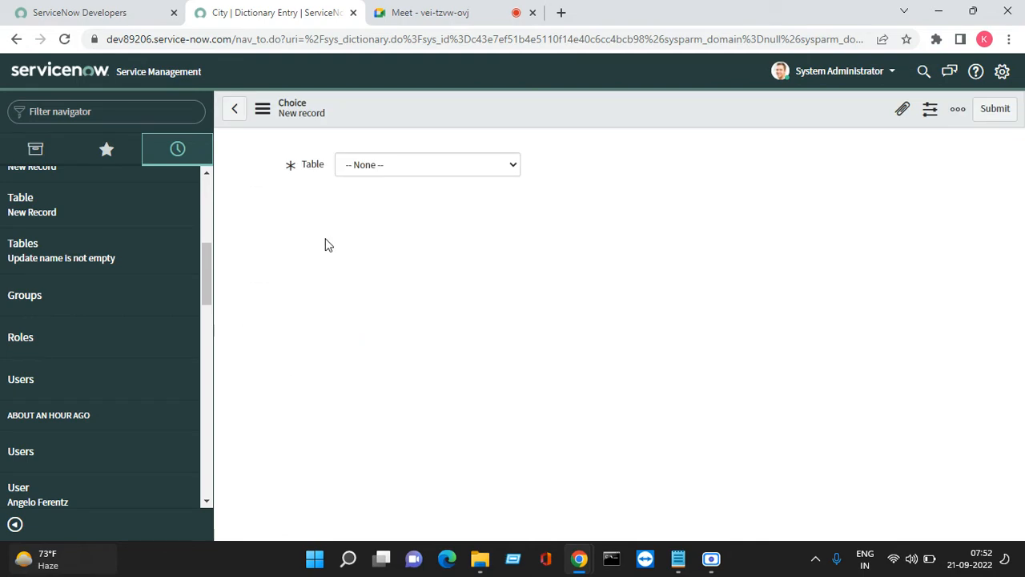
Add a Chennai choice to the City field and save it
click(392, 258)
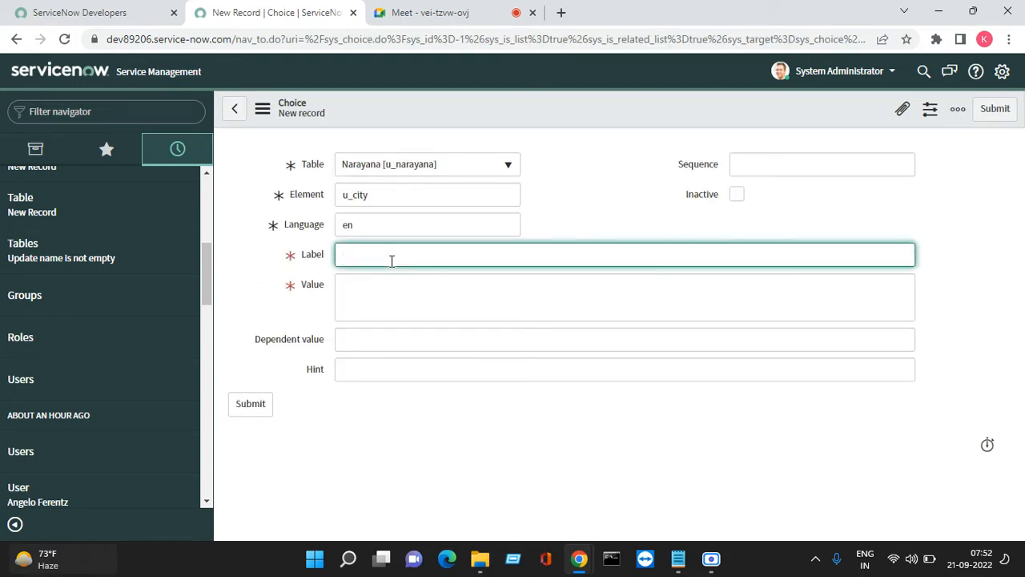
text(Chennai)
key(Tab)
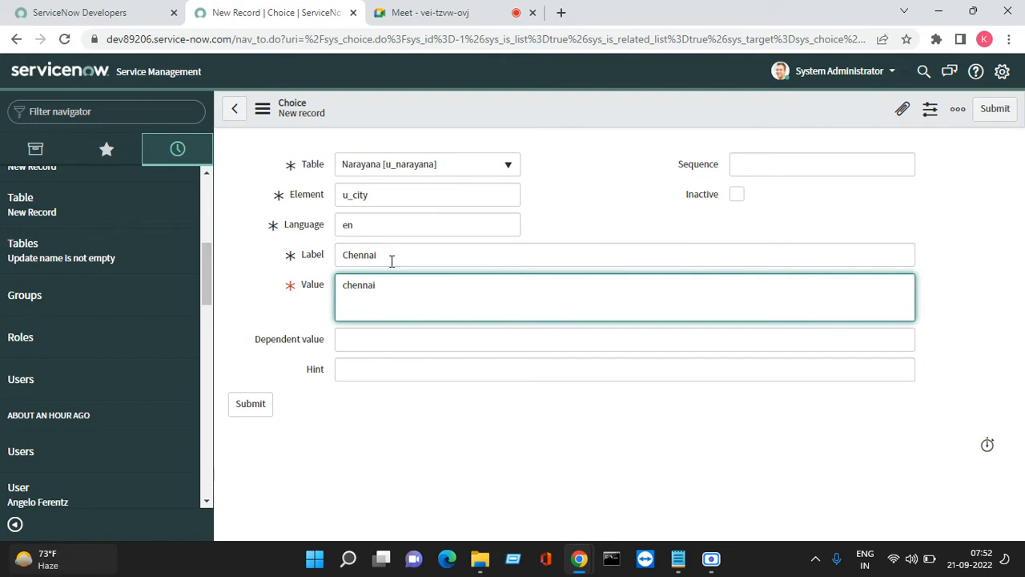
click(809, 160)
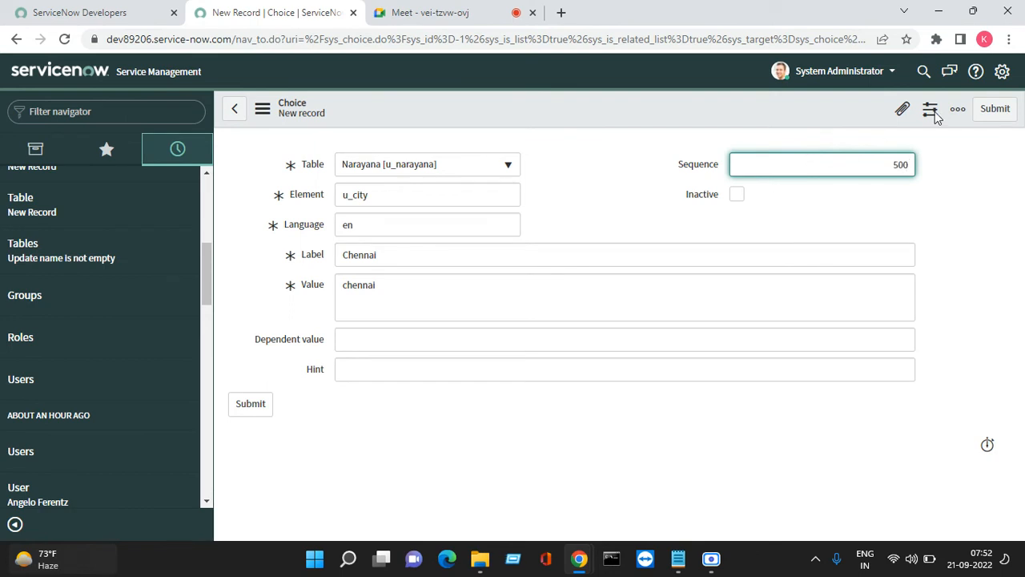
click(995, 108)
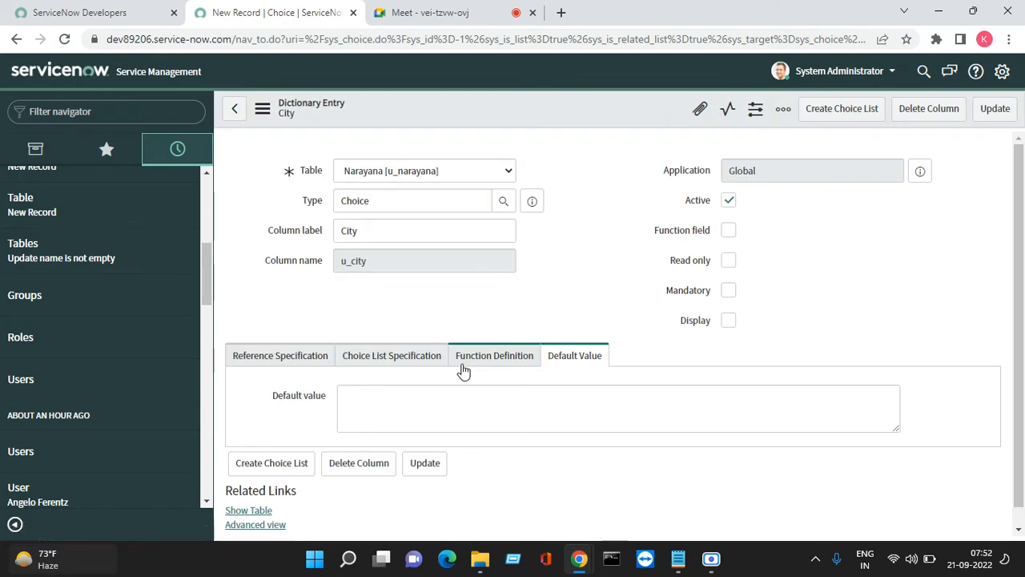
scroll(463, 370, down, 3)
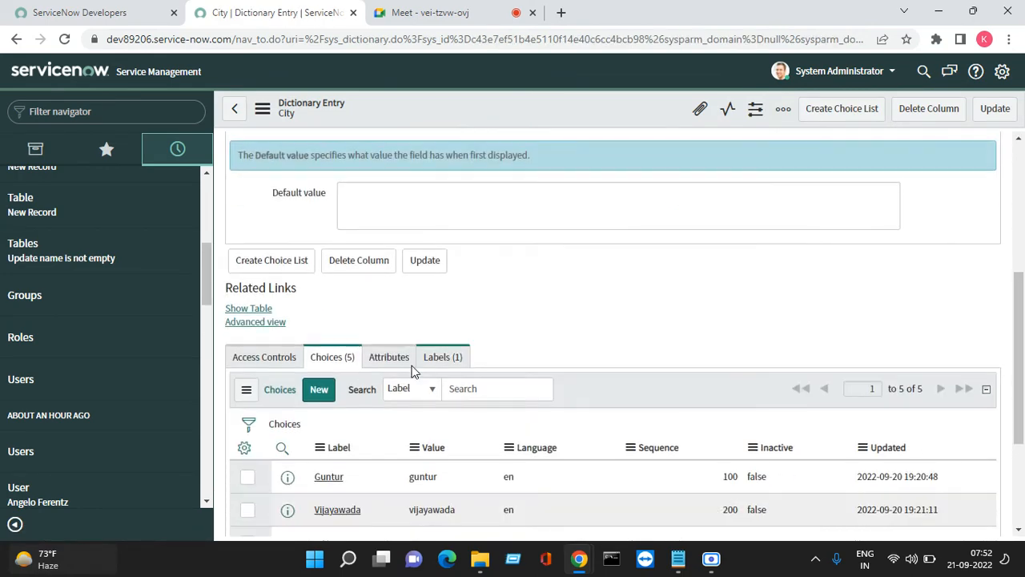
scroll(412, 370, down, 3)
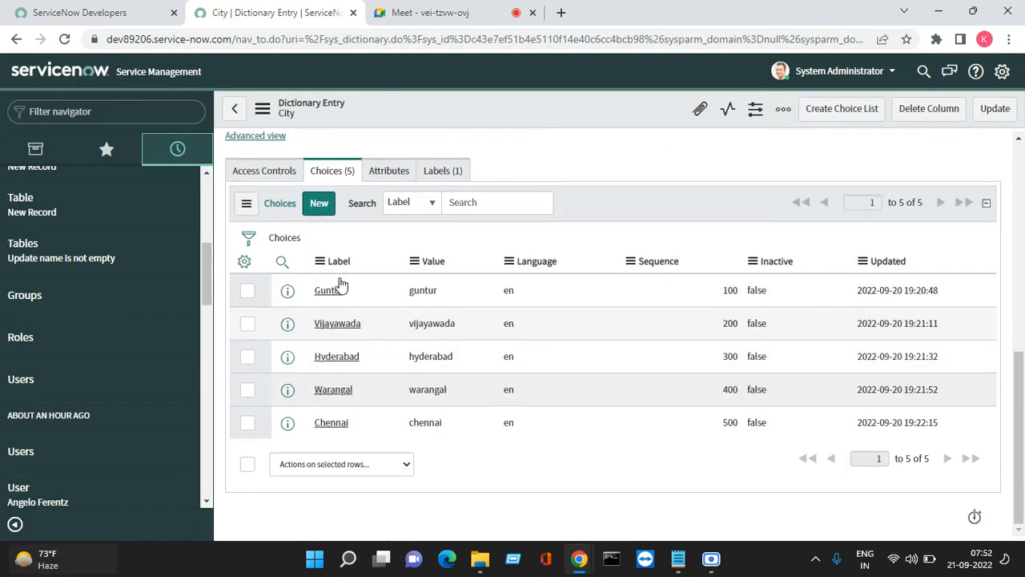
Add a City choice Madhurai with value madhurai and sequence 600
click(324, 207)
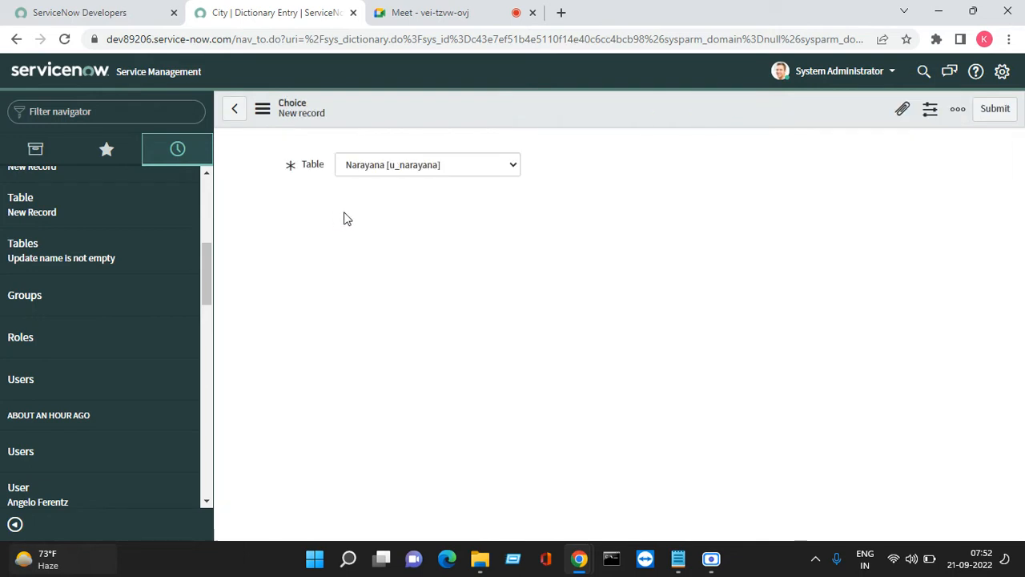
click(402, 259)
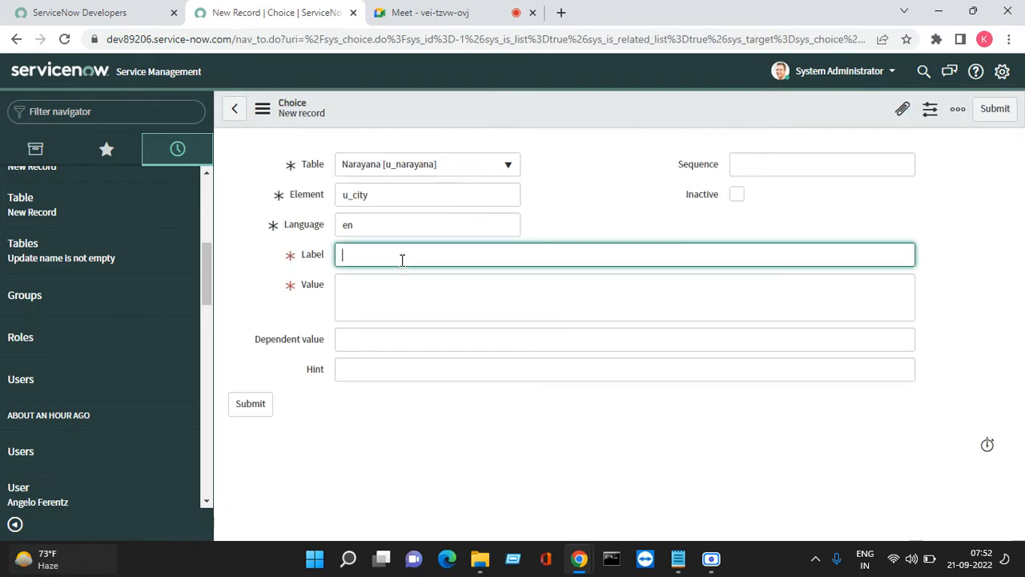
text(Madhurai)
key(Tab)
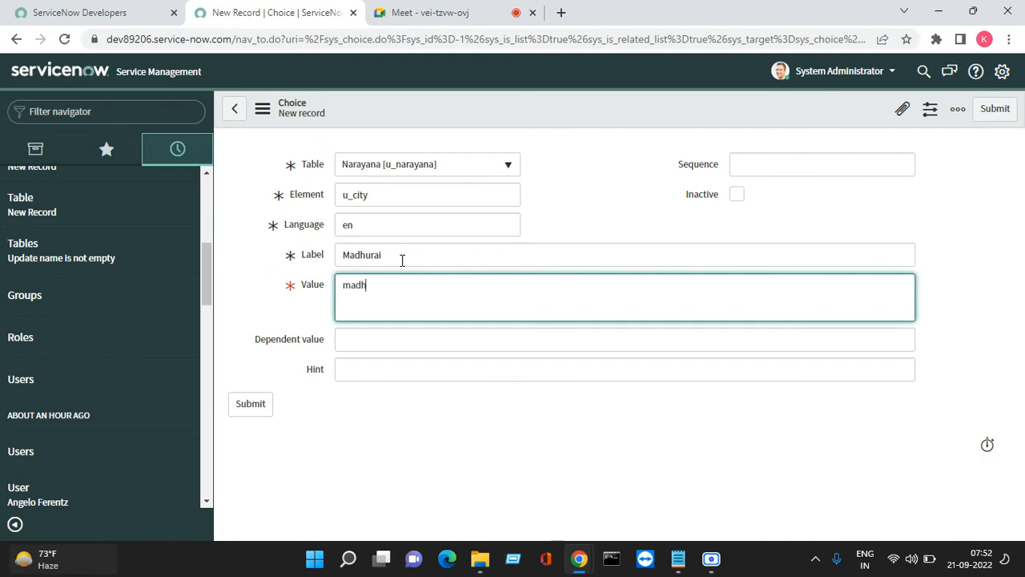
text(madhurai)
click(849, 169)
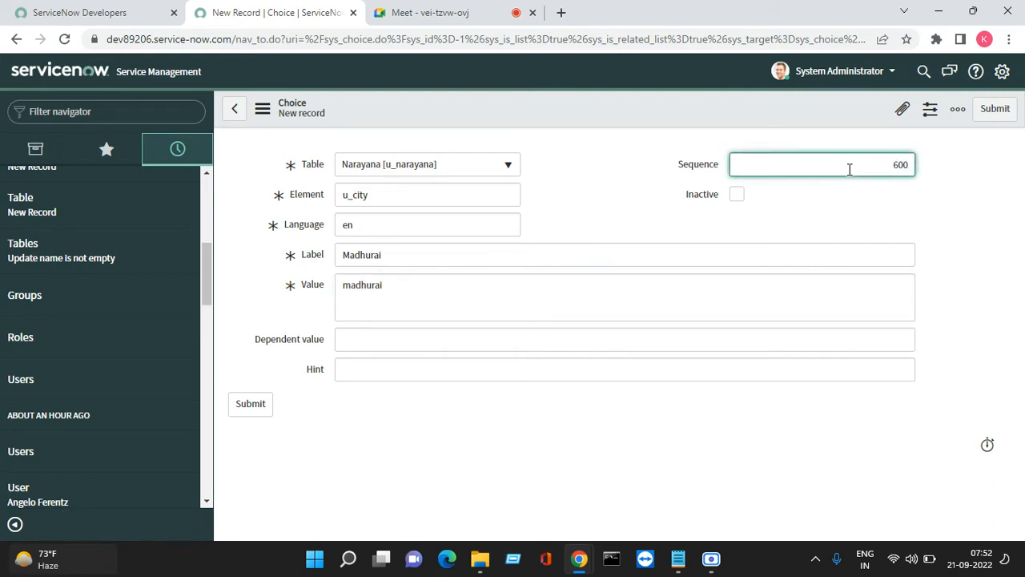
click(989, 114)
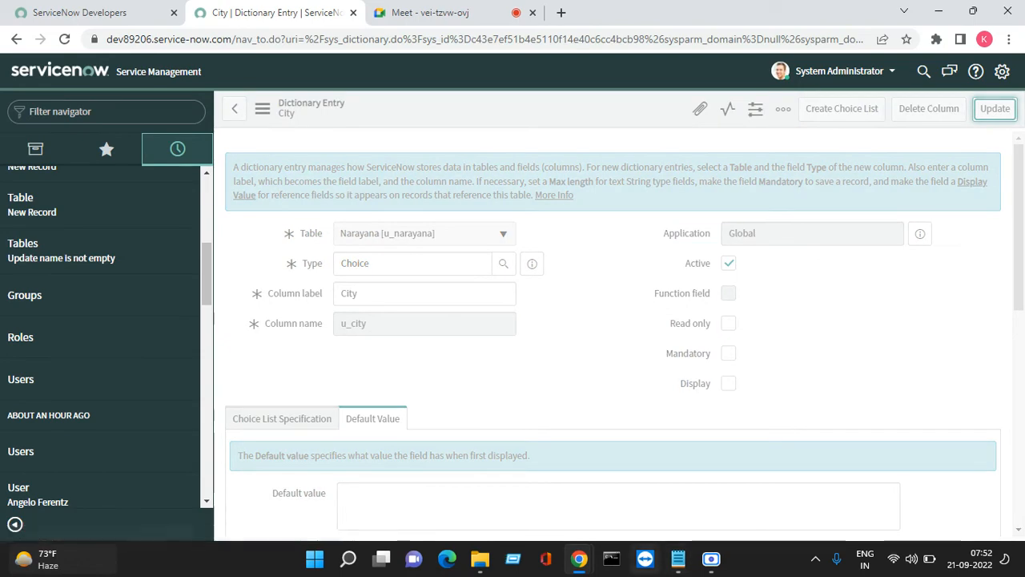
Copy the word Address from the Notepad field list
mouse_move(677, 558)
click(715, 482)
click(392, 431)
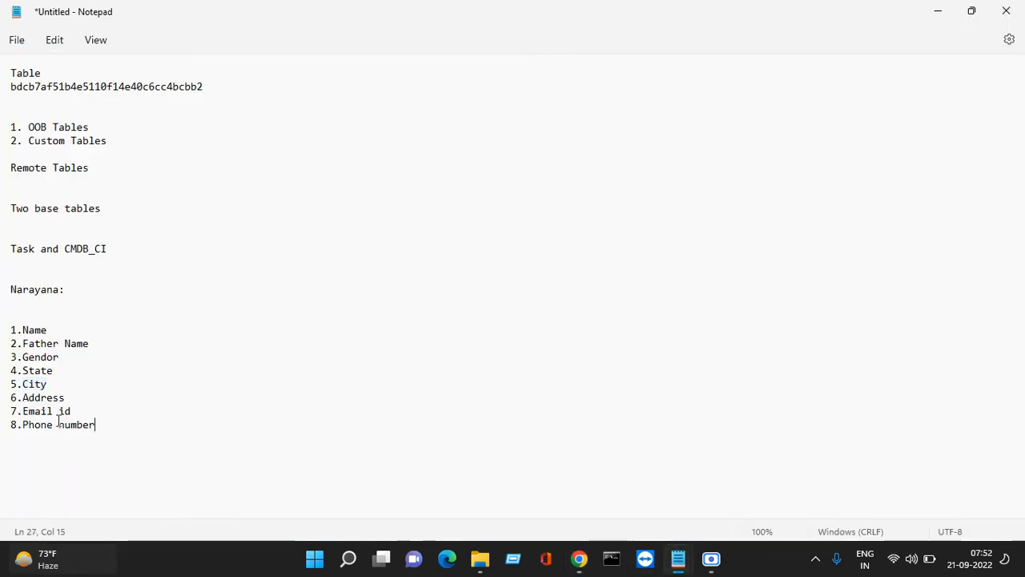
drag(71, 398, 27, 398)
right_click(24, 403)
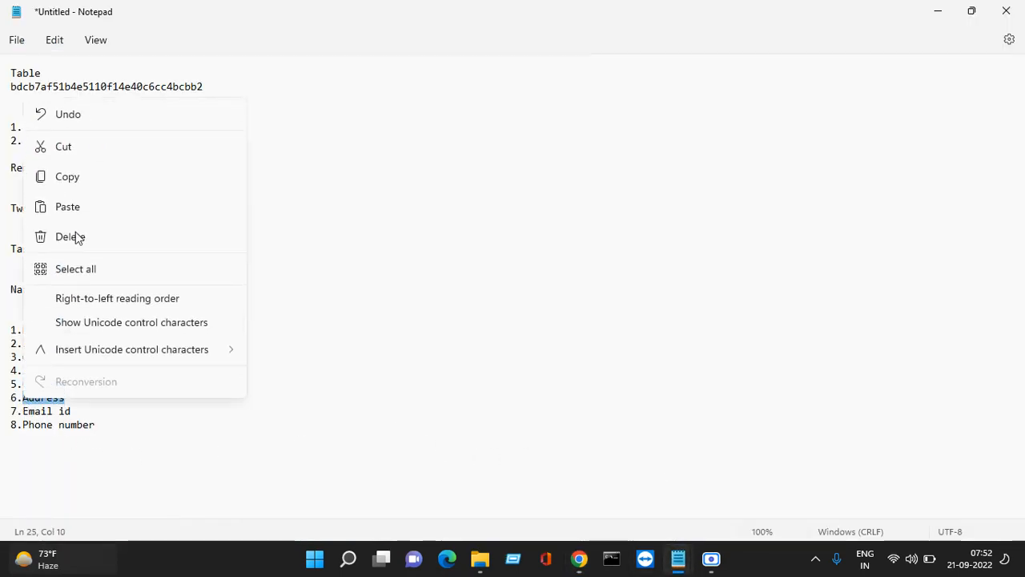
click(78, 178)
click(938, 12)
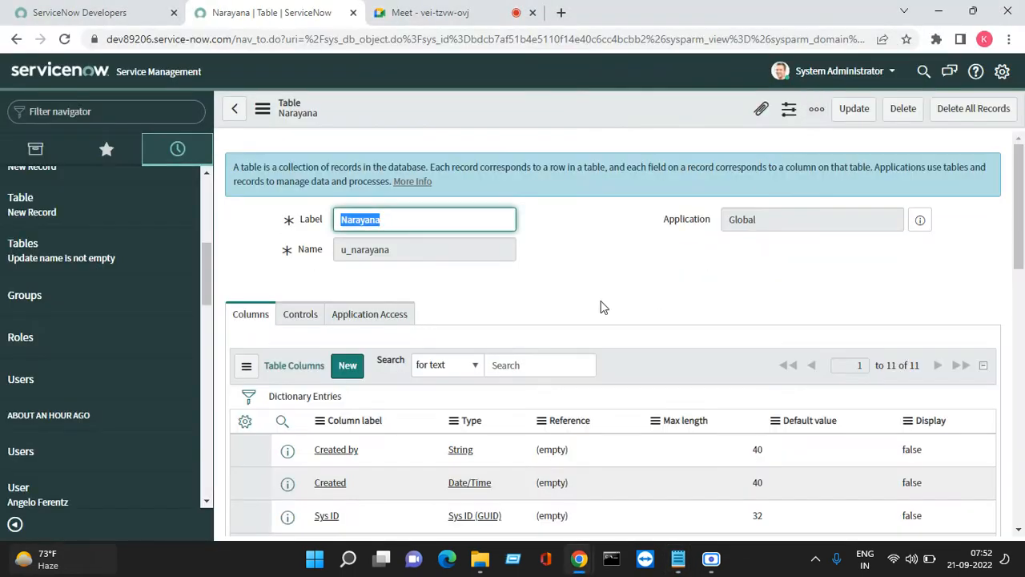
Create a String column Address (u_address, max length 200) on the Narayana table
scroll(602, 304, down, 2)
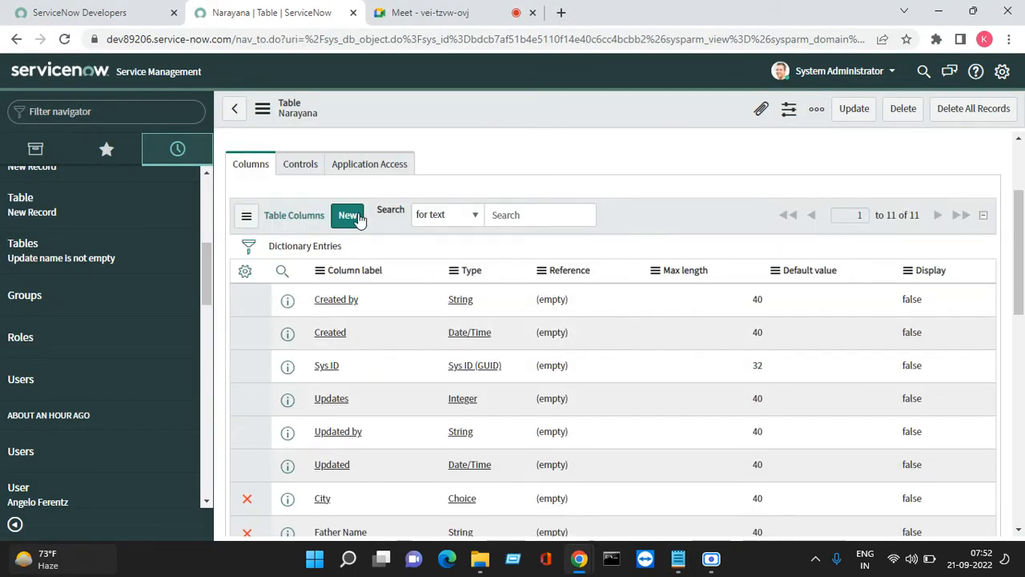
click(350, 215)
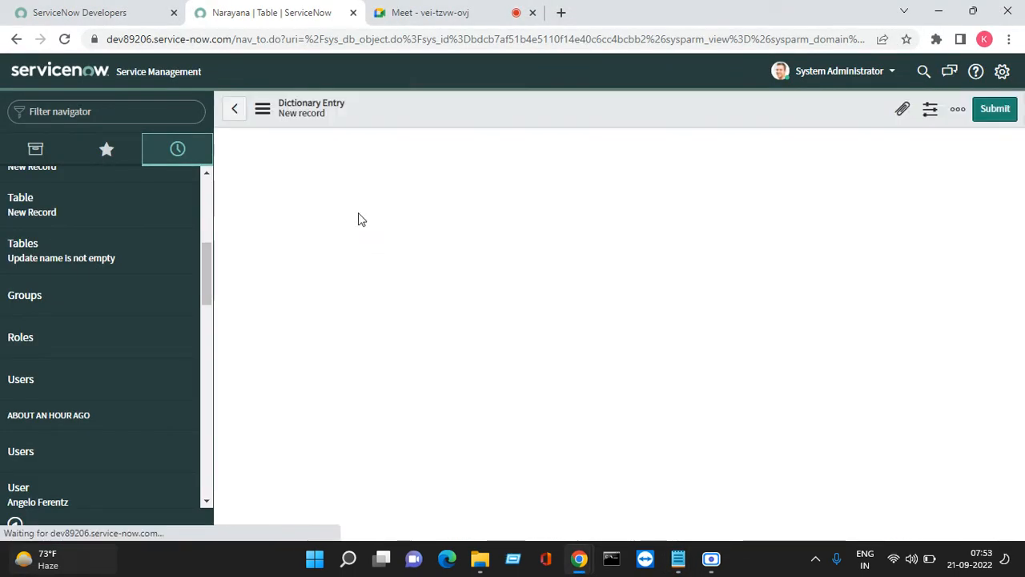
click(386, 258)
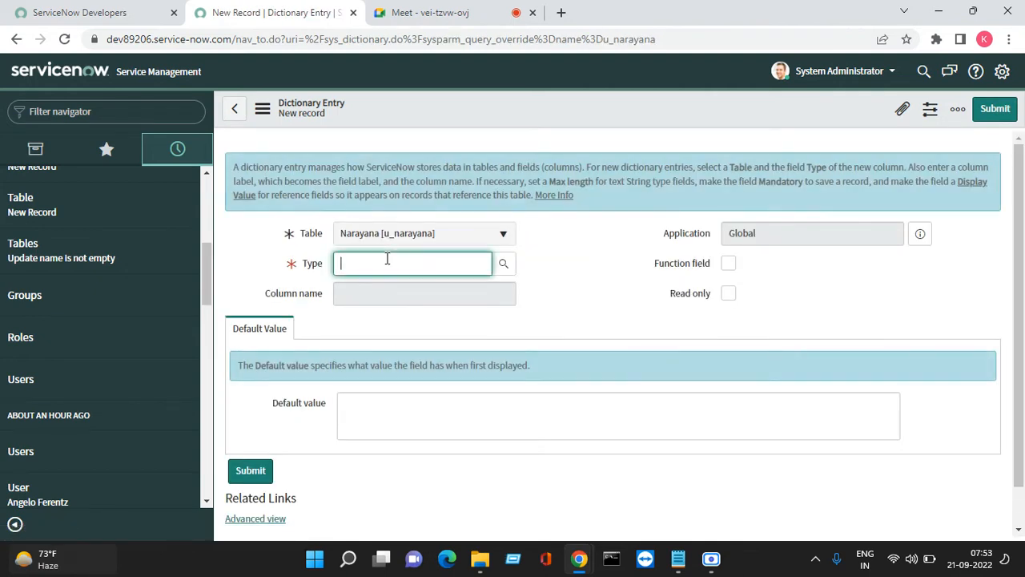
text(st)
click(380, 284)
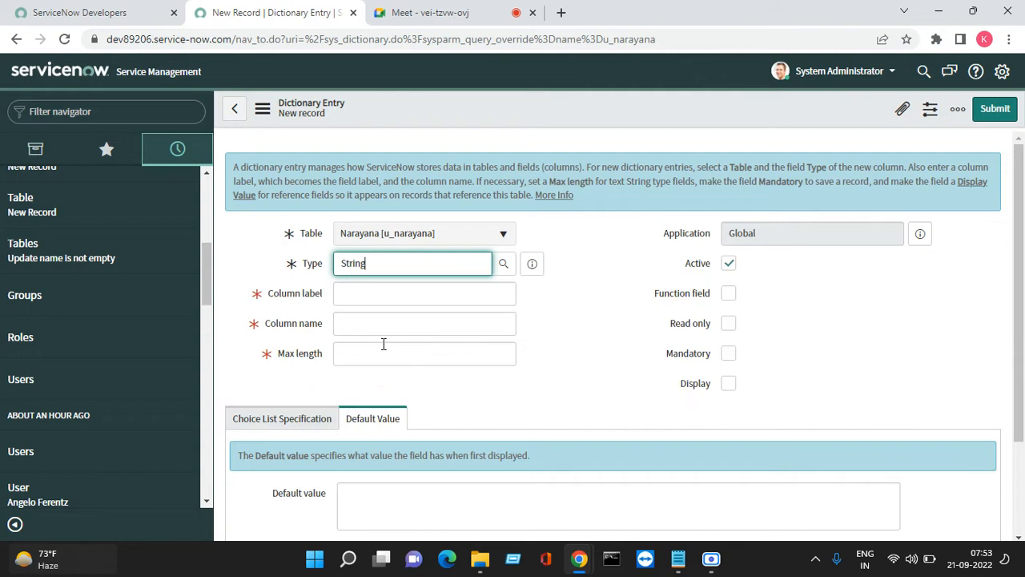
right_click(362, 283)
click(393, 159)
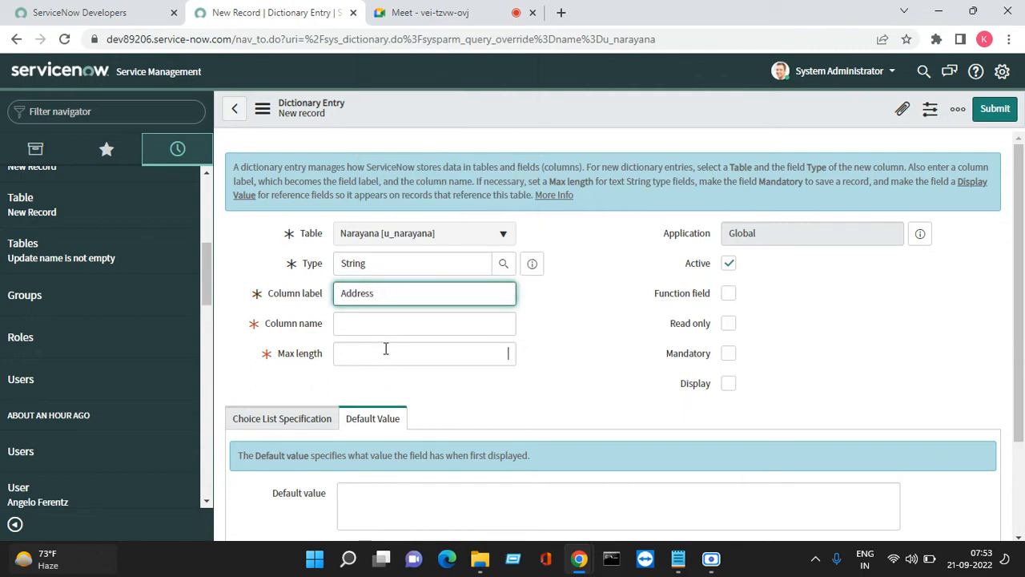
click(386, 349)
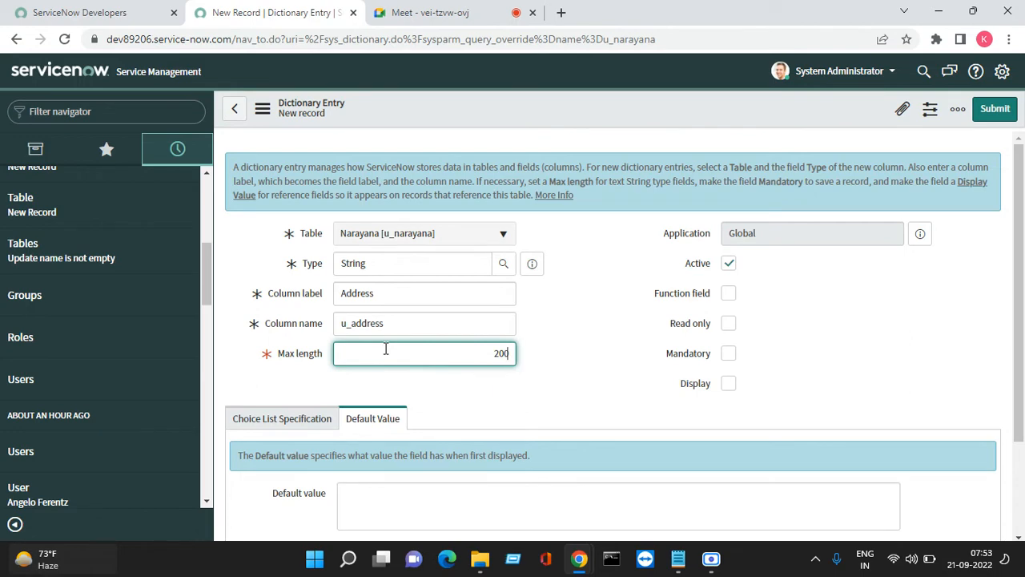
click(995, 108)
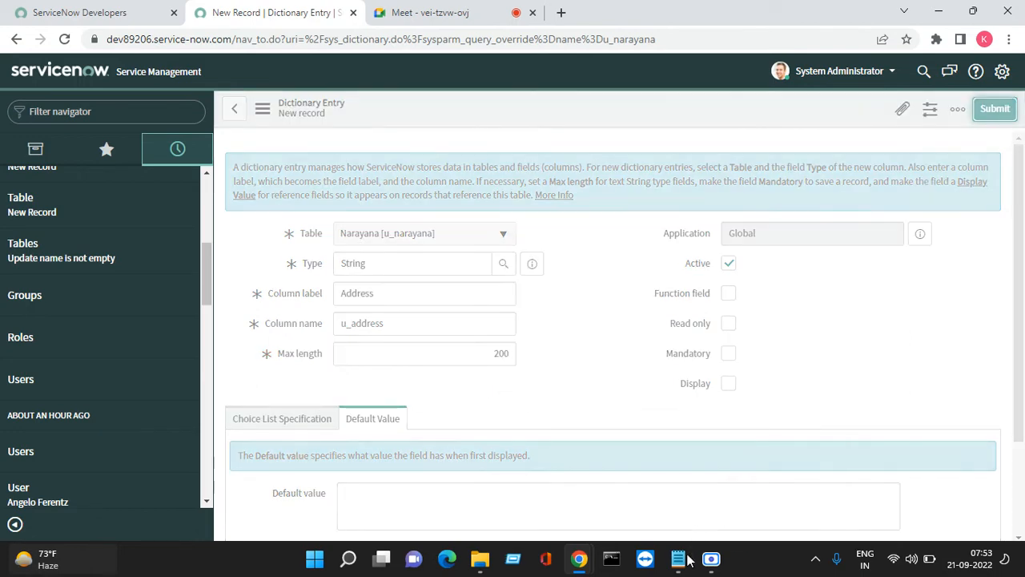
Copy Email id from the Notepad field list
mouse_move(687, 559)
click(705, 494)
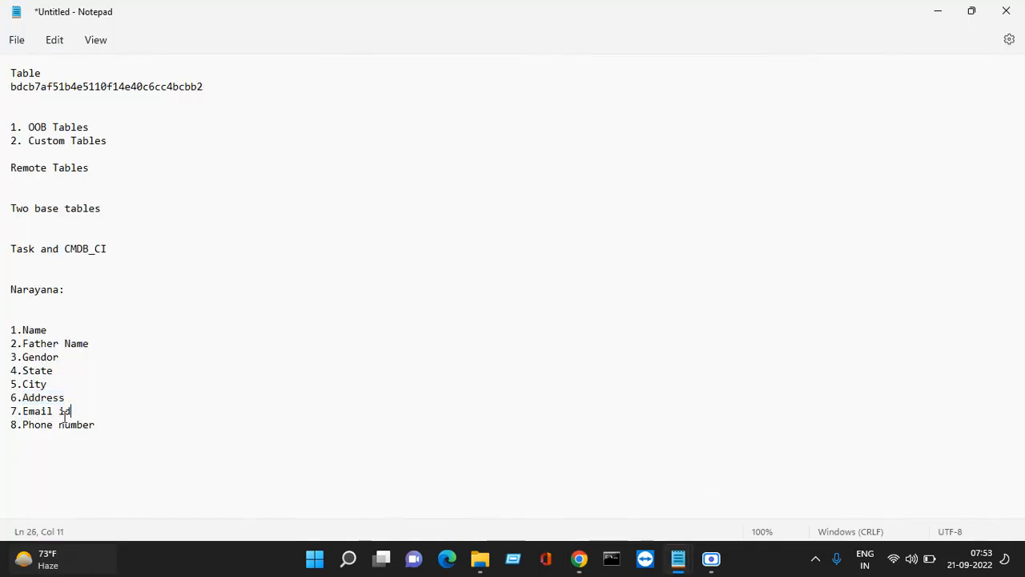
drag(71, 412, 28, 412)
right_click(24, 411)
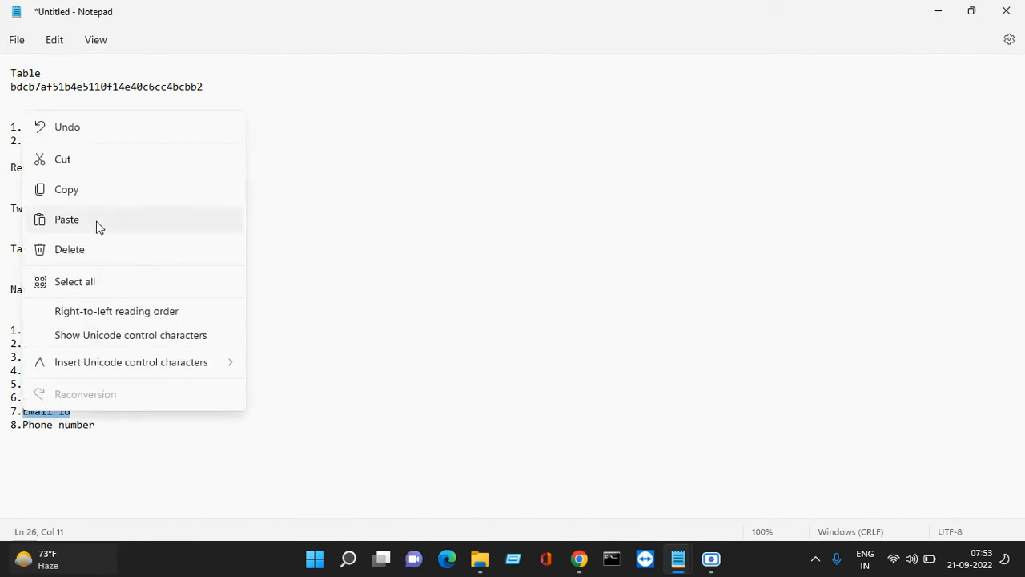
click(200, 190)
click(941, 12)
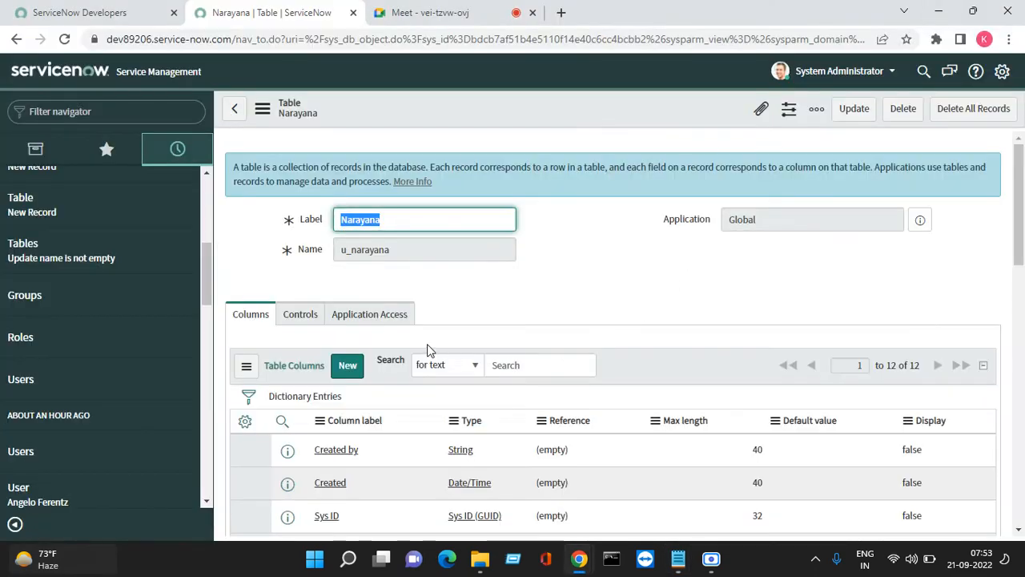
Create a String column Email id (u_email_id, max length 100) on the Narayana table
scroll(353, 298, down, 1)
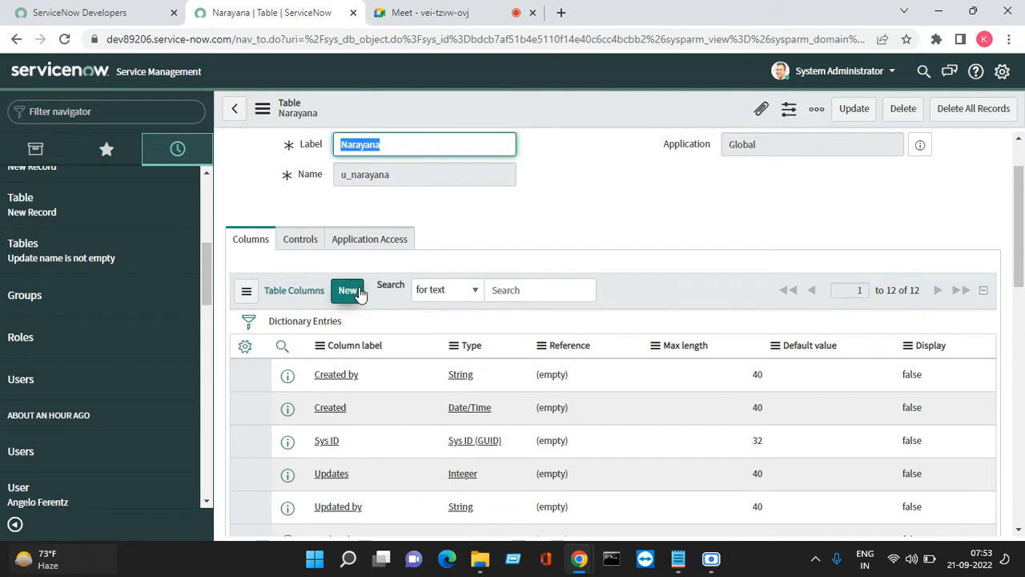
click(360, 293)
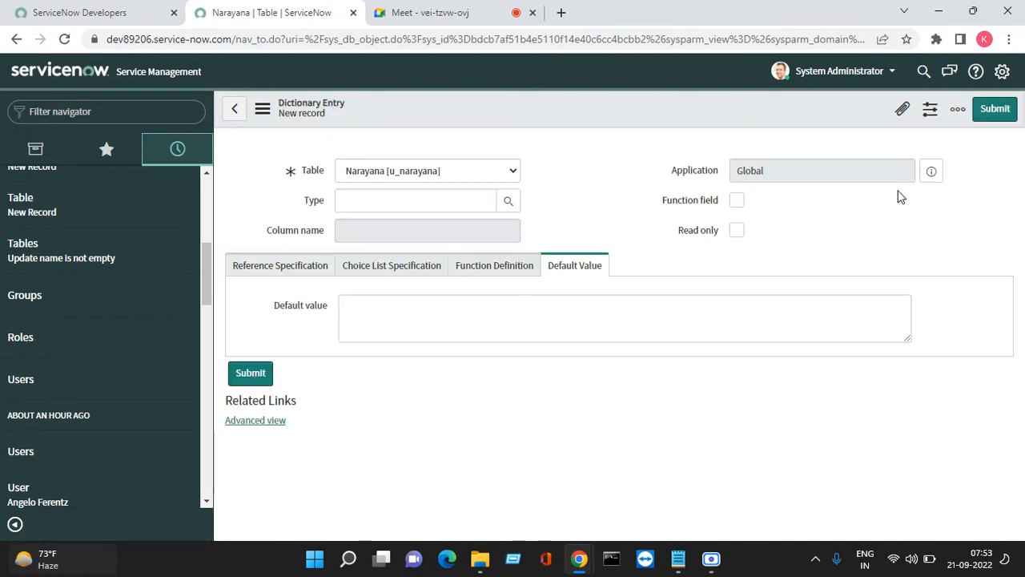
click(390, 261)
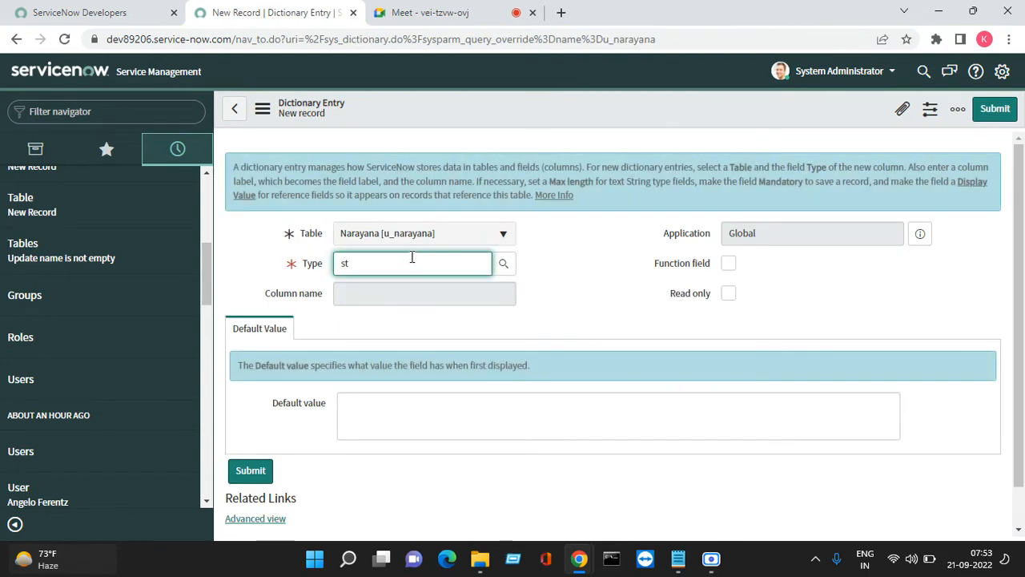
click(395, 282)
click(369, 295)
right_click(371, 295)
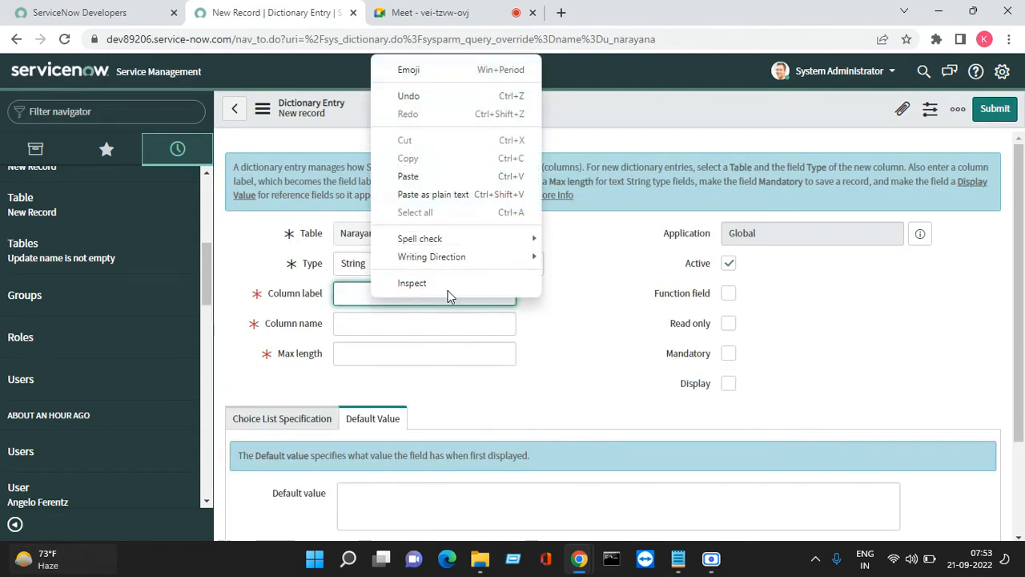
click(430, 180)
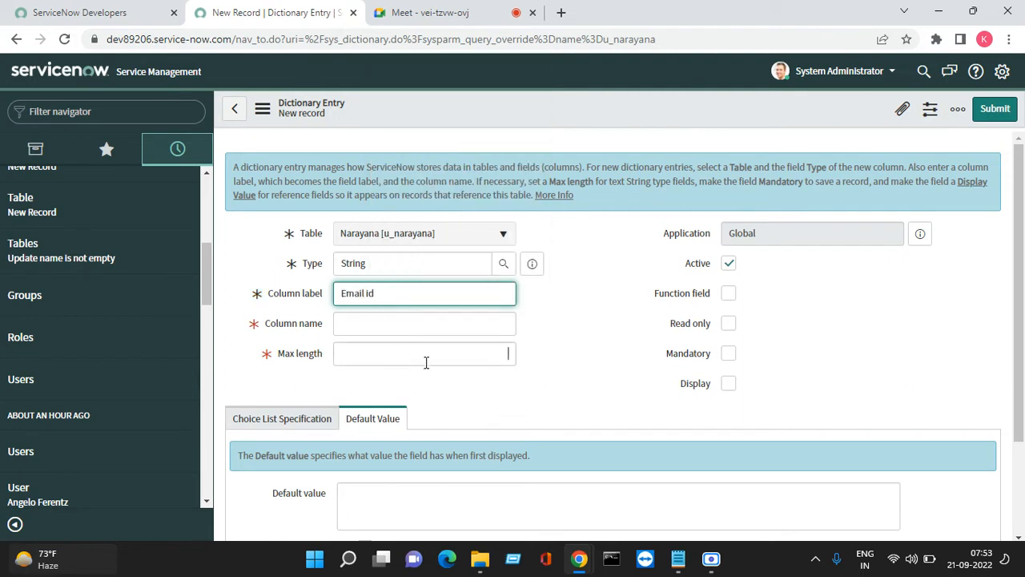
click(426, 362)
click(995, 108)
Copy Phone number from the Notepad field list
mouse_move(710, 558)
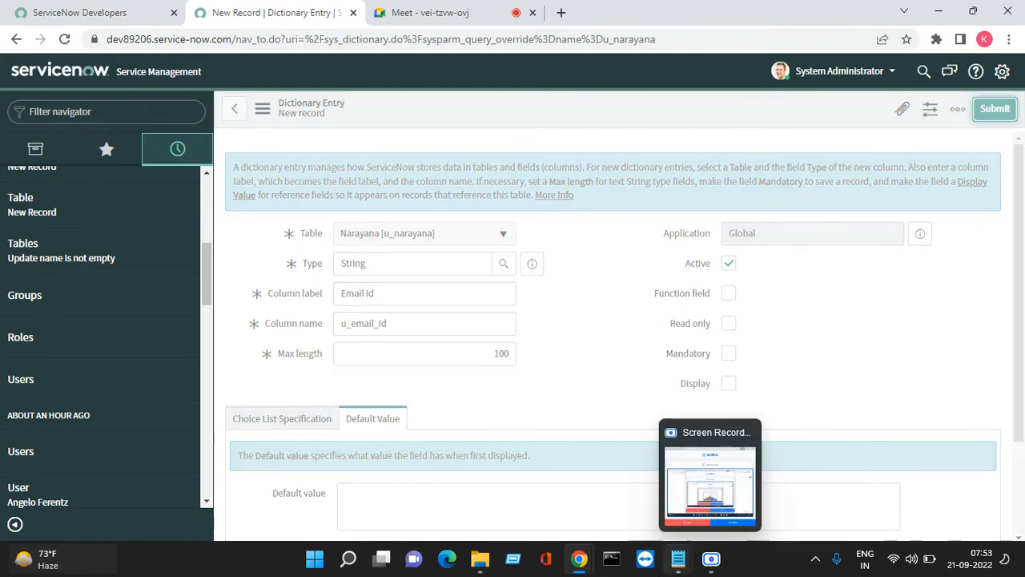
mouse_move(677, 558)
click(727, 487)
click(310, 413)
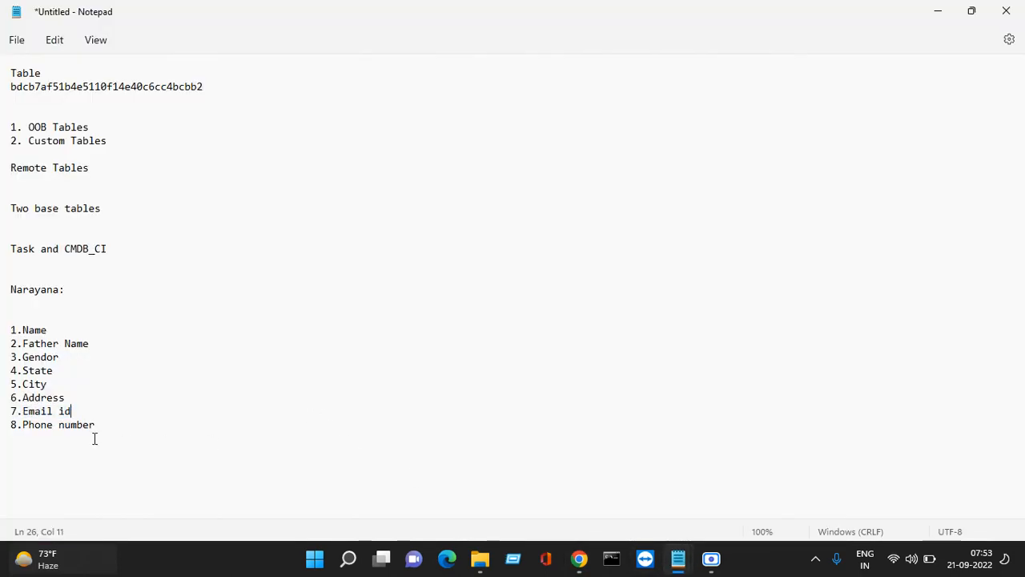
drag(95, 426, 24, 428)
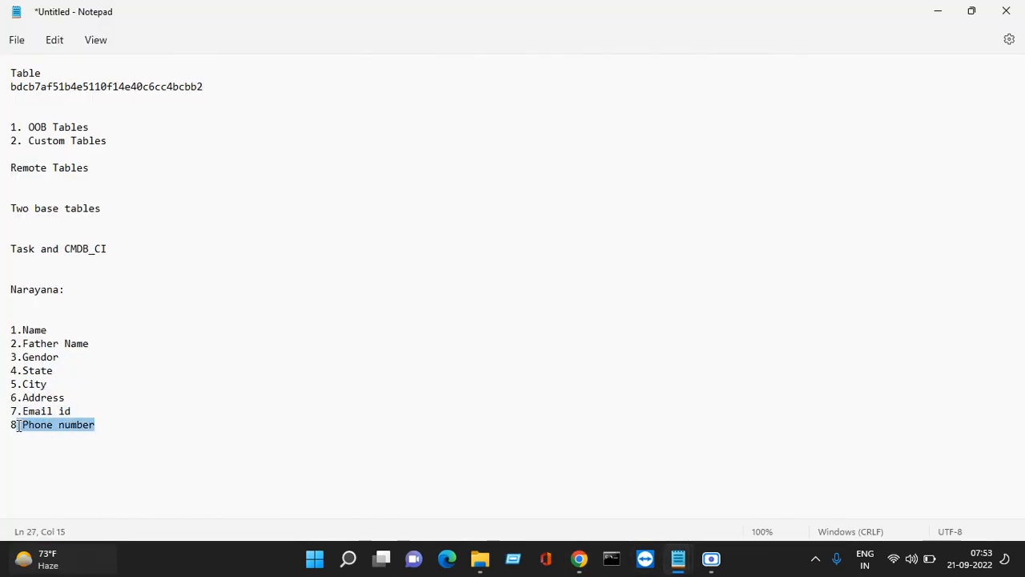
right_click(24, 428)
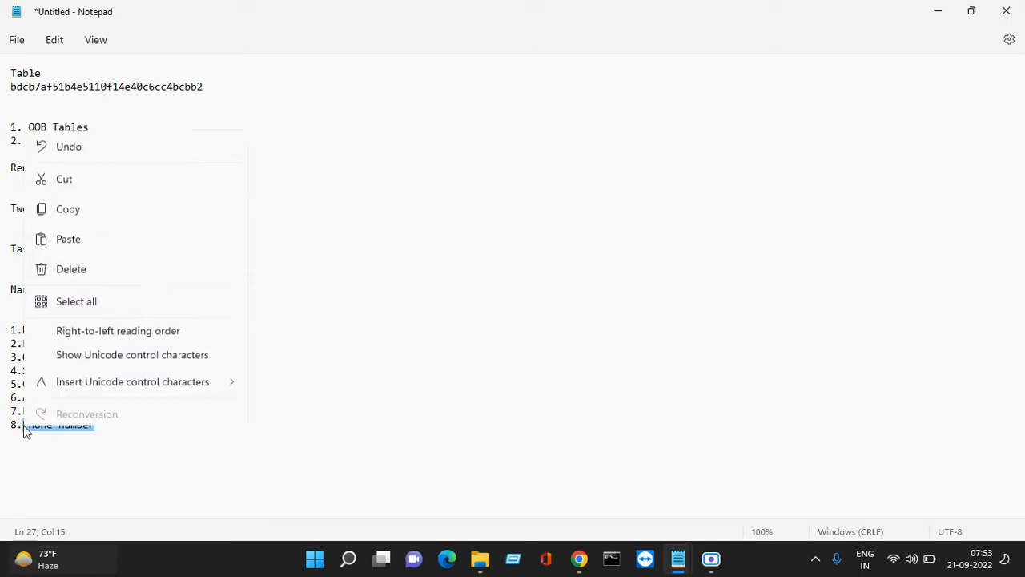
click(109, 212)
click(949, 14)
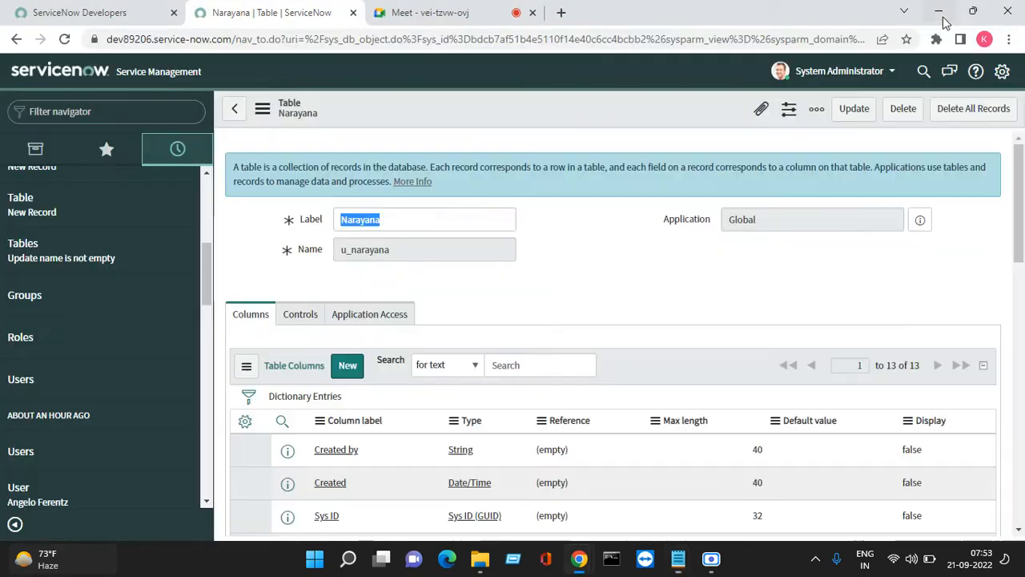
Create an Integer column Phone number (u_phone_number) on the Narayana table
scroll(429, 277, down, 2)
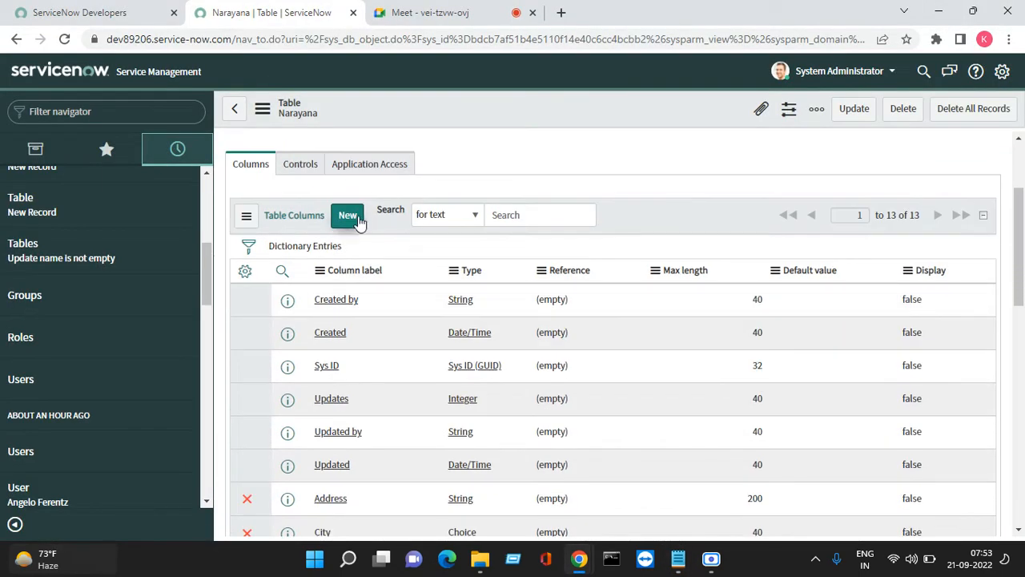
click(358, 218)
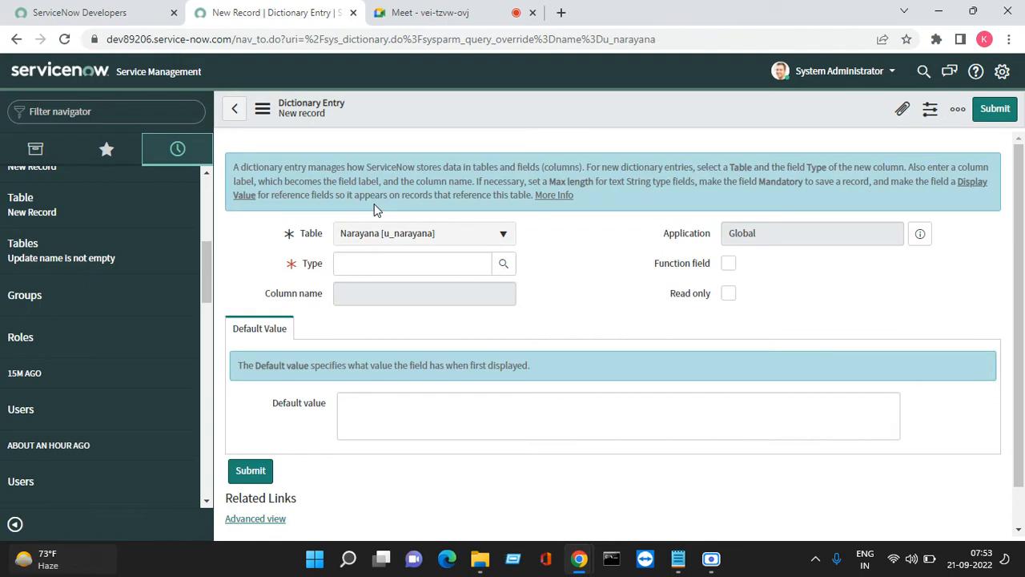
click(366, 261)
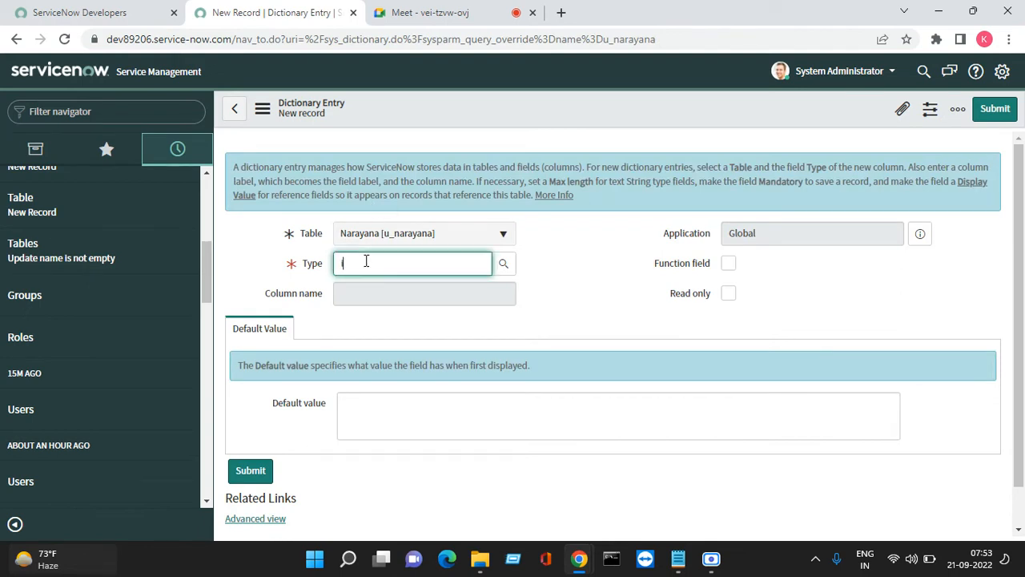
text(in)
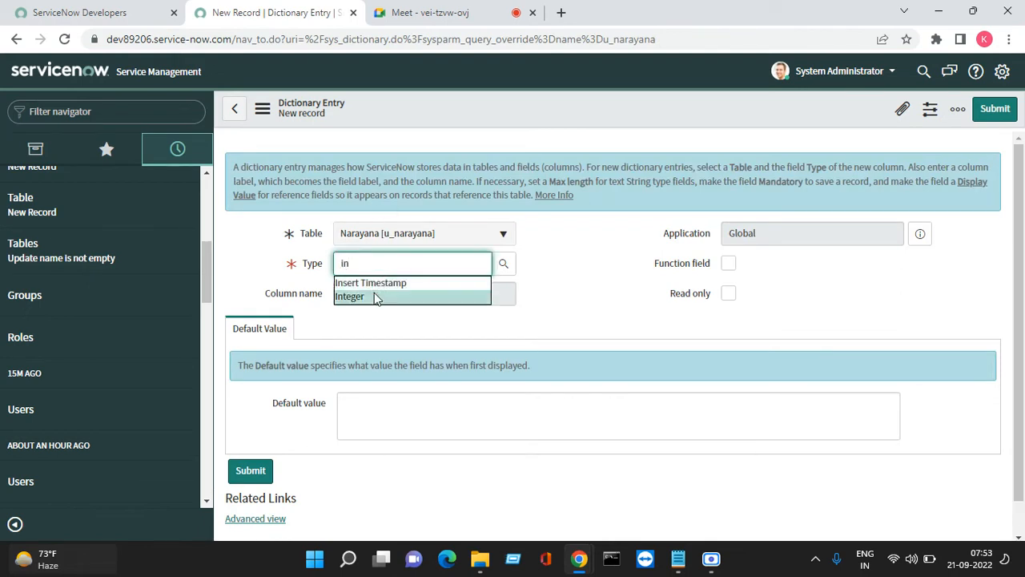
click(373, 294)
right_click(347, 301)
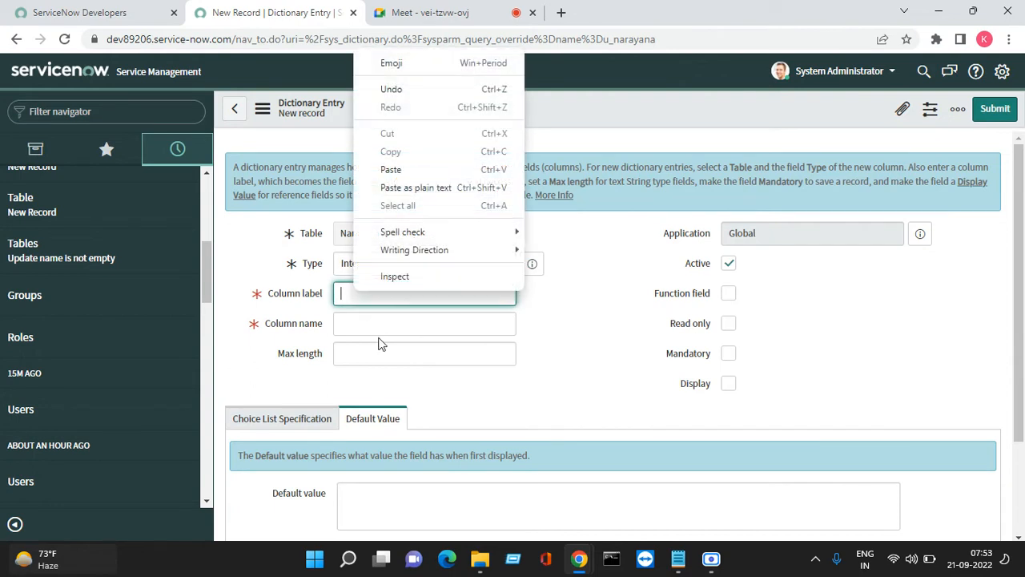
click(416, 170)
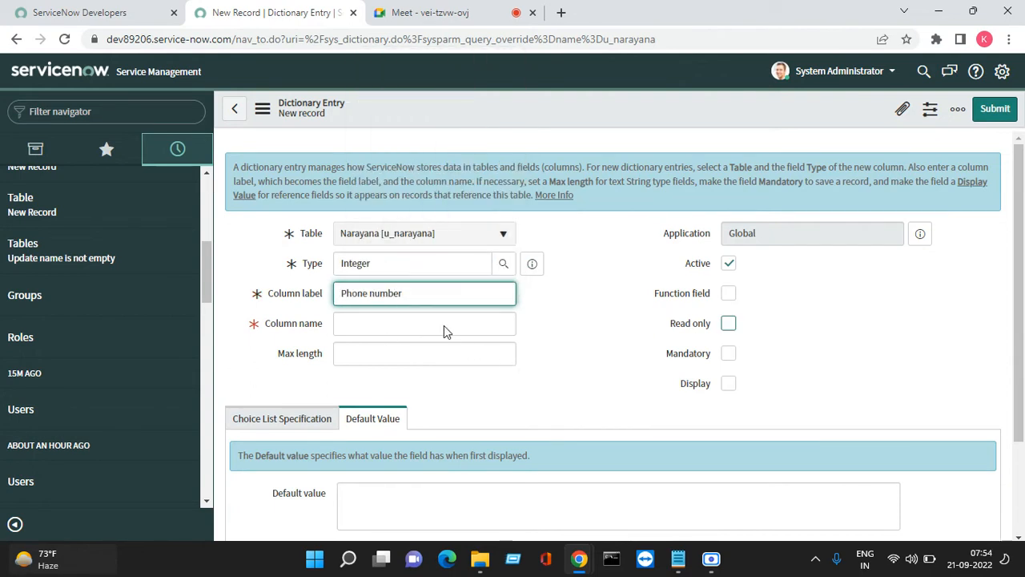
key(Tab)
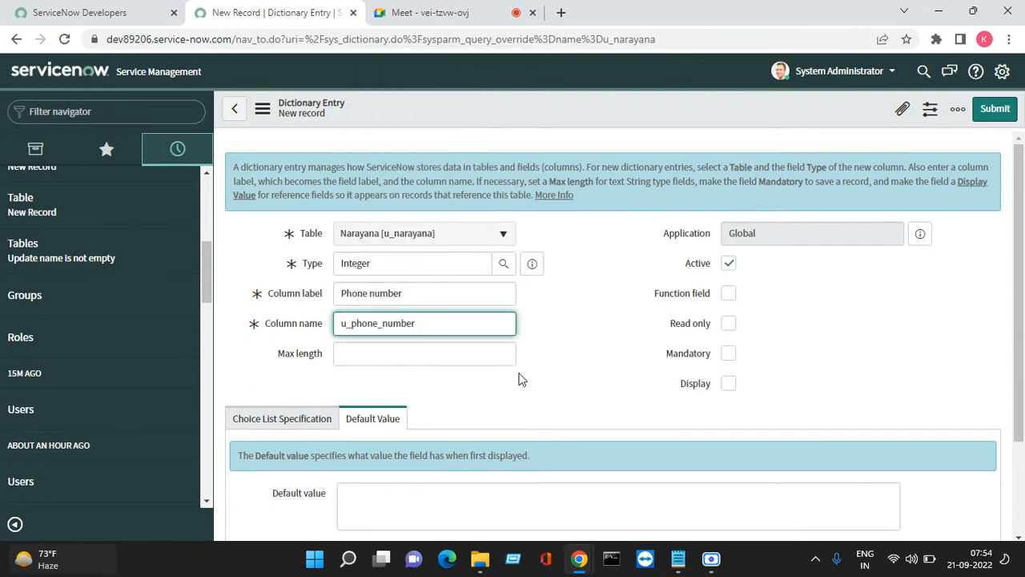
scroll(519, 379, down, 3)
click(996, 108)
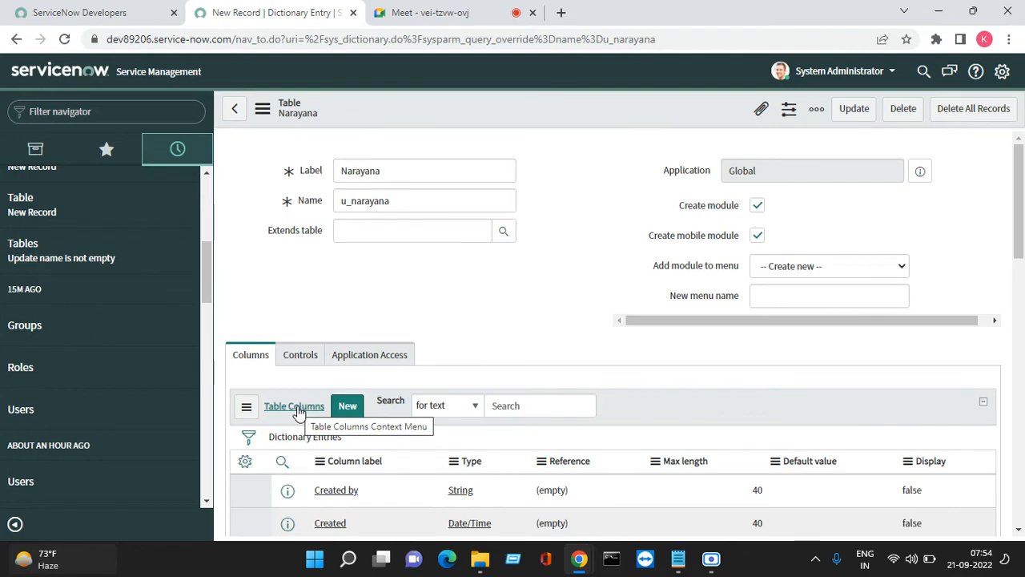
Open the Narayanas module under the Narayana application in the All navigator
scroll(465, 361, down, 3)
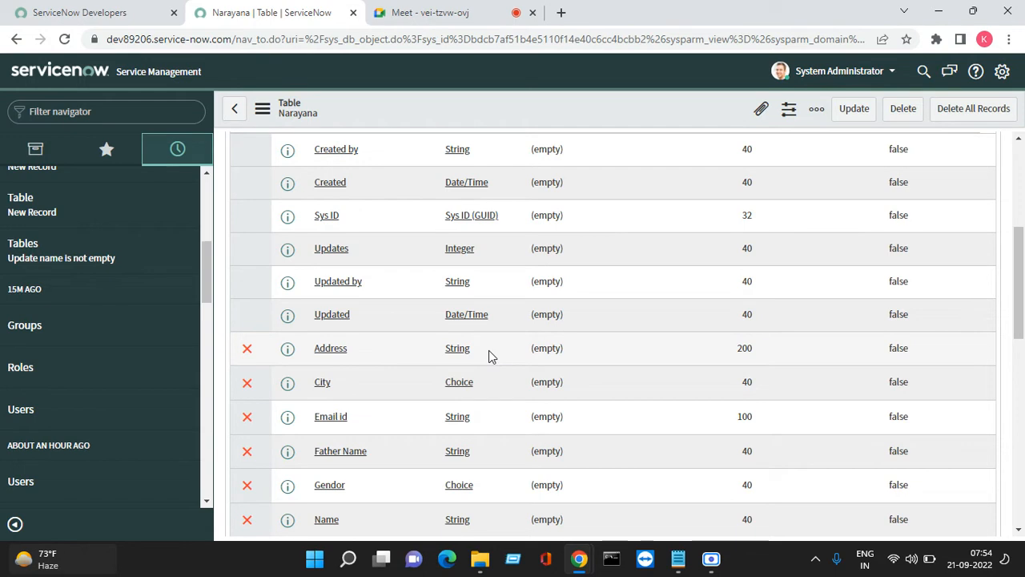
scroll(489, 350, down, 3)
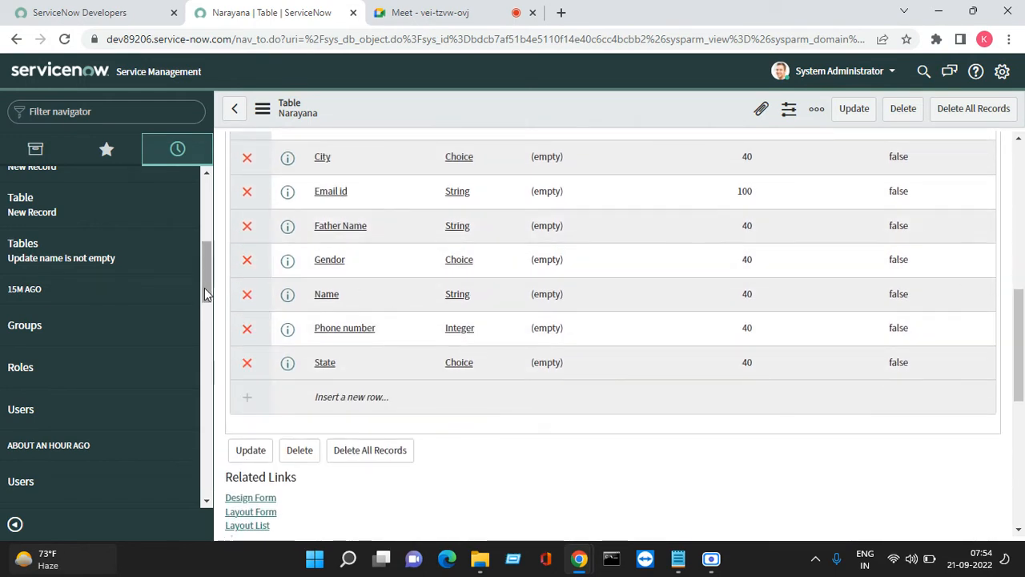
click(106, 149)
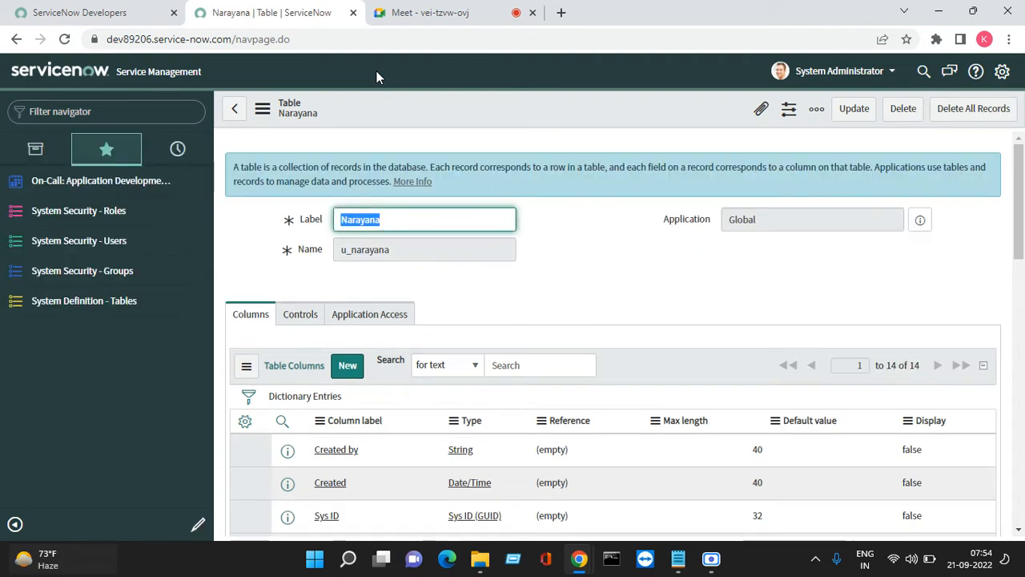
click(35, 149)
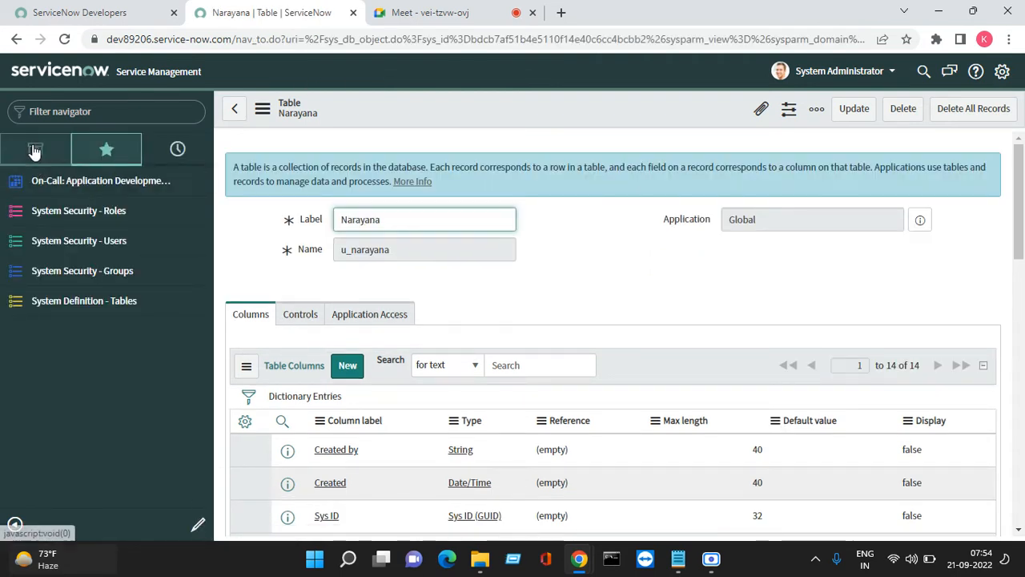
click(46, 182)
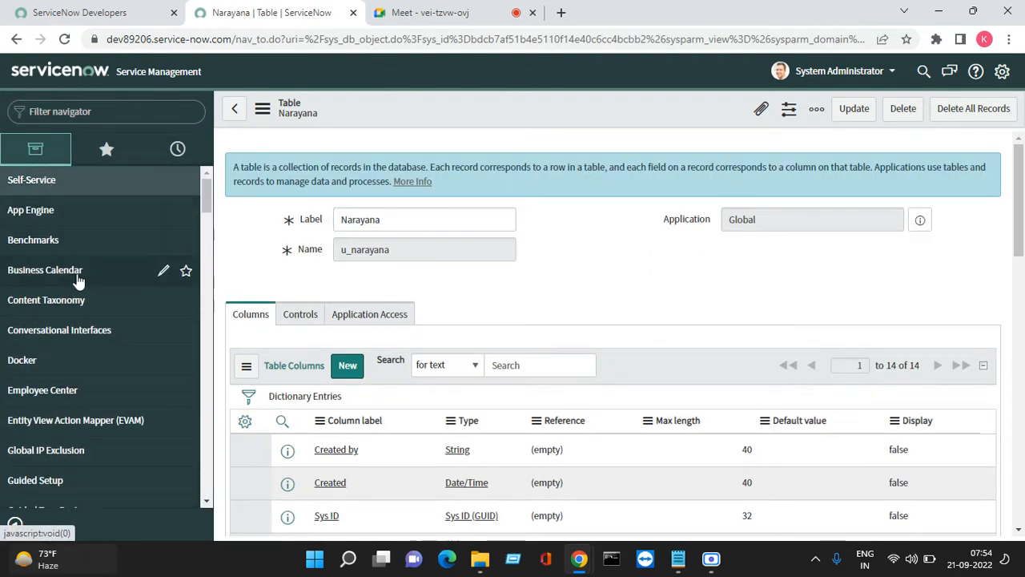
scroll(83, 291, down, 2)
scroll(87, 304, down, 1)
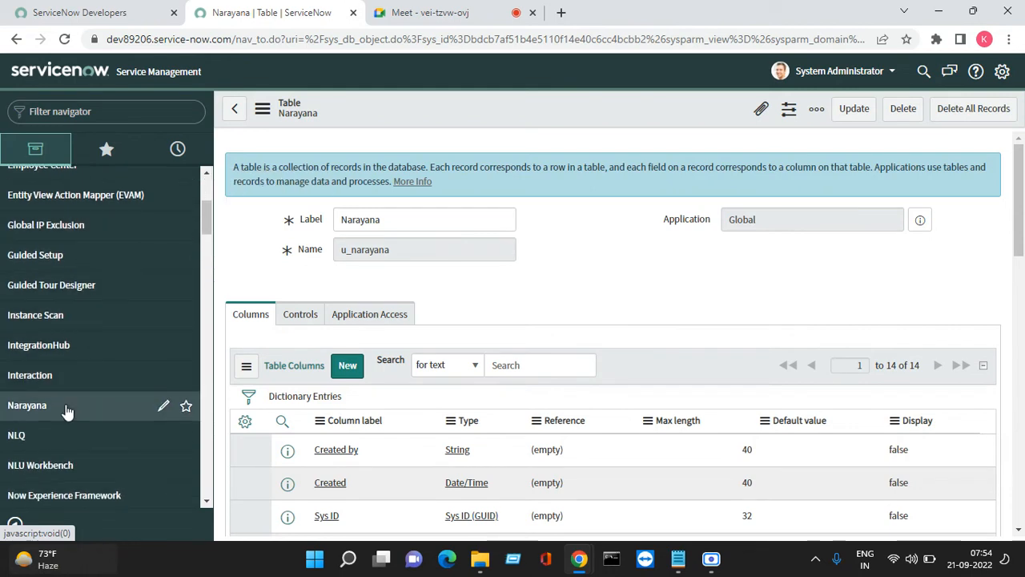
click(69, 409)
scroll(82, 387, down, 2)
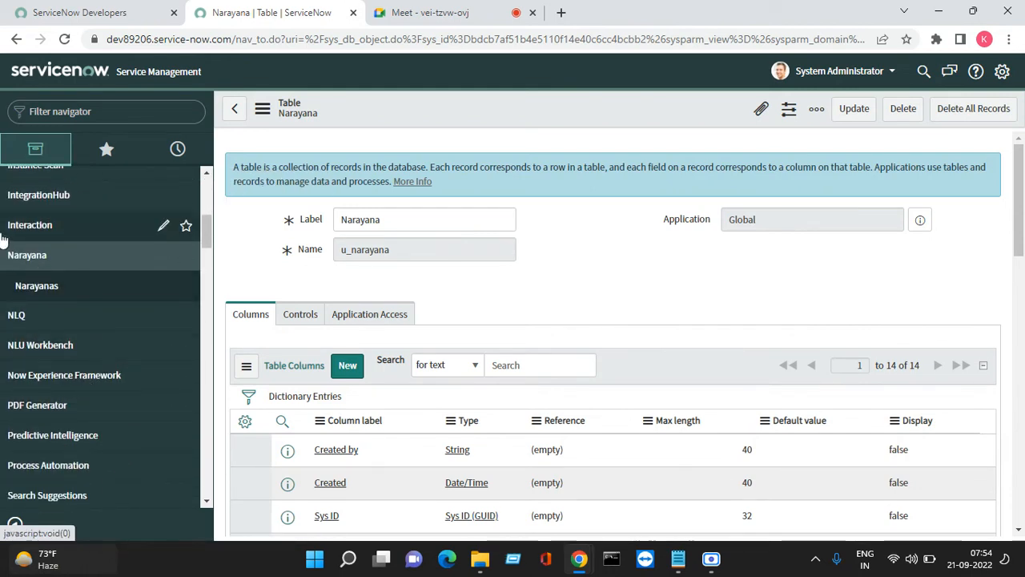
click(50, 282)
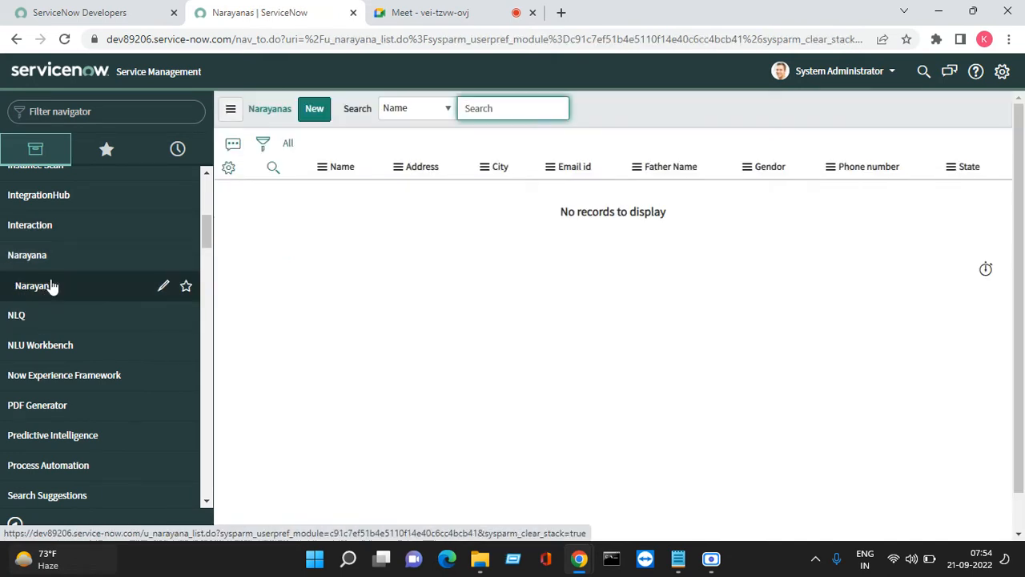
Start a new blank record from the Narayanas list
click(317, 112)
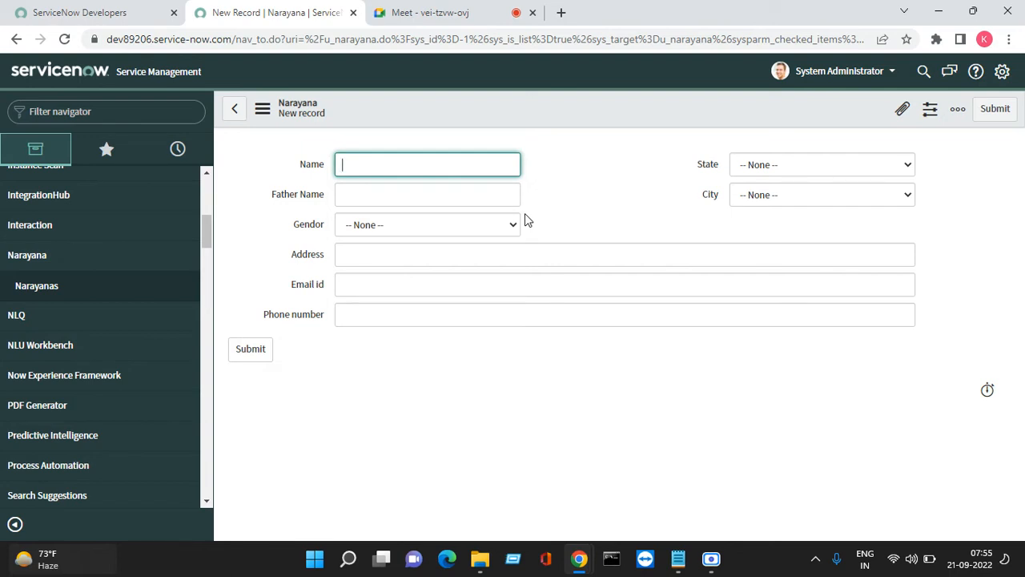
right_click(461, 109)
Remove begin_split, split and end_split from the Narayana form layout and save it
mouse_move(498, 141)
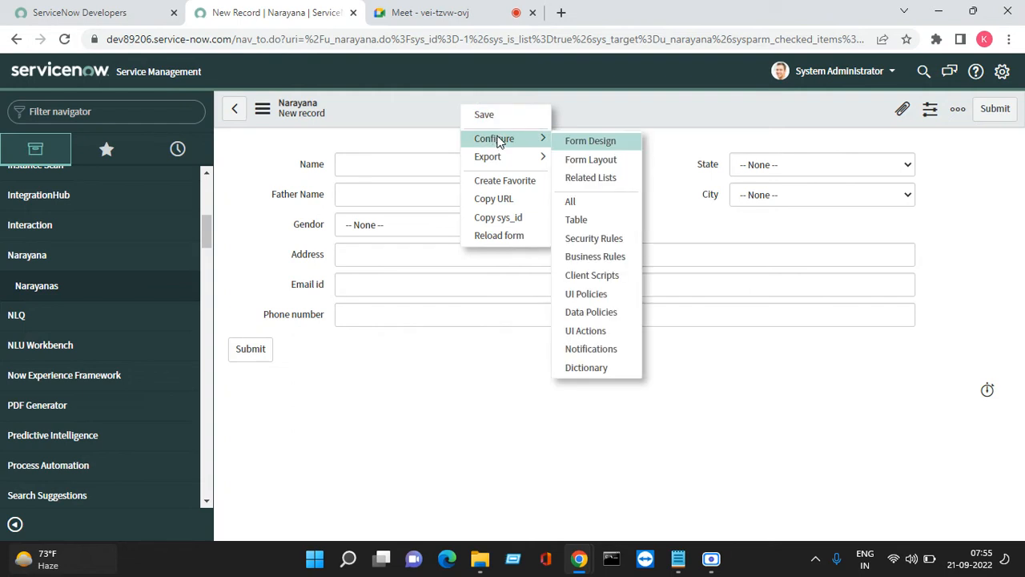
click(588, 168)
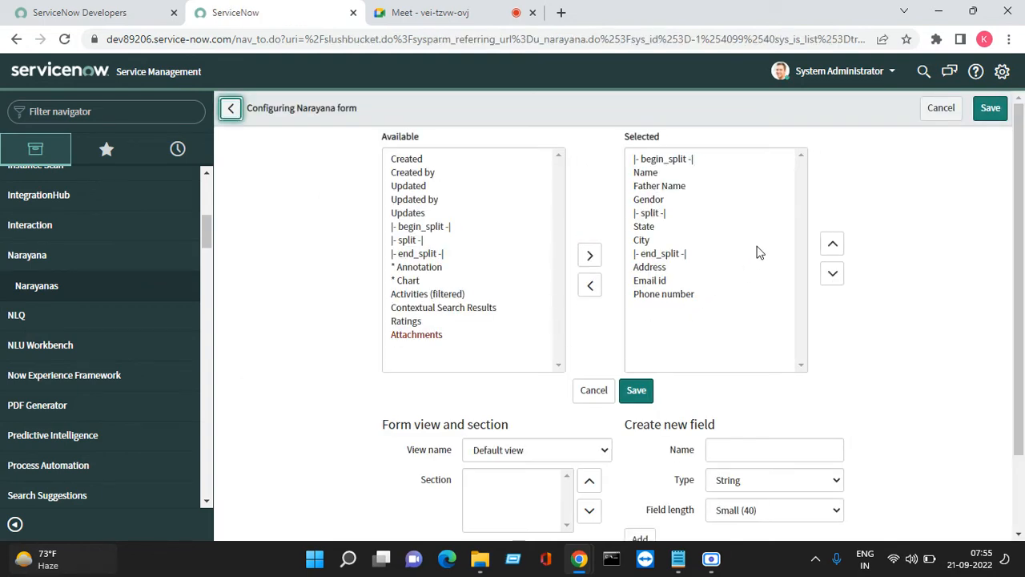
click(689, 163)
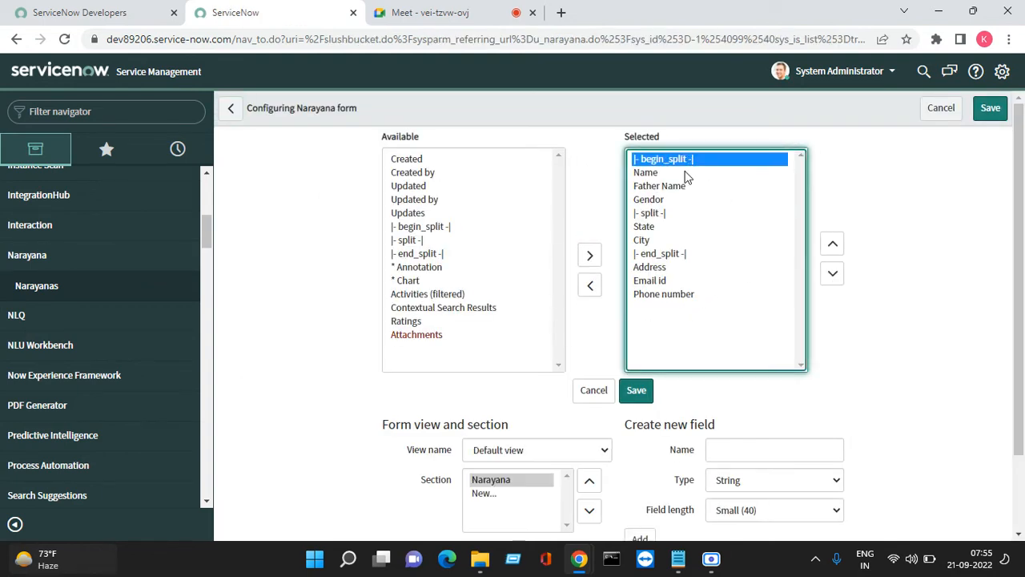
click(591, 286)
click(649, 199)
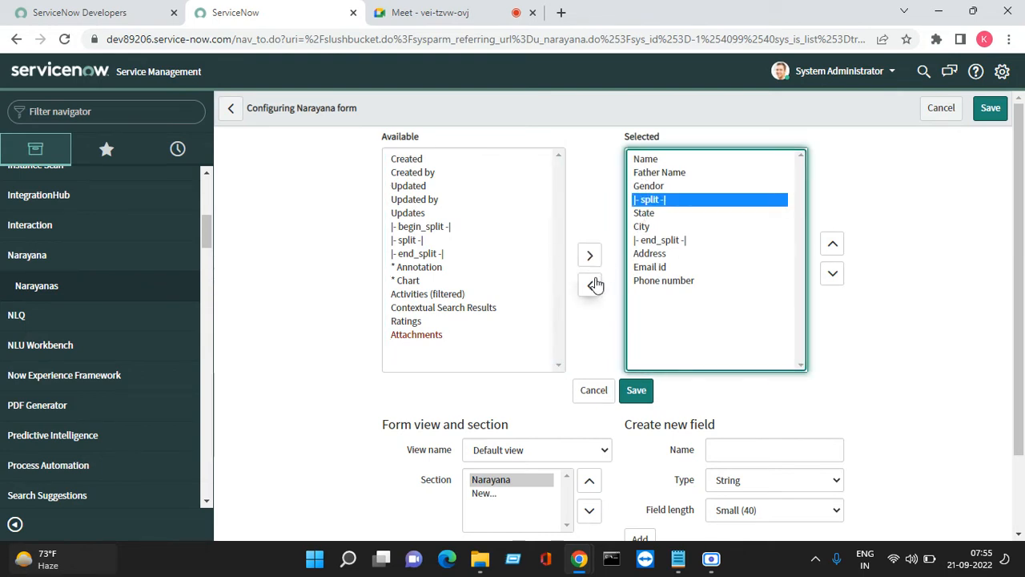
click(591, 286)
click(654, 230)
click(593, 286)
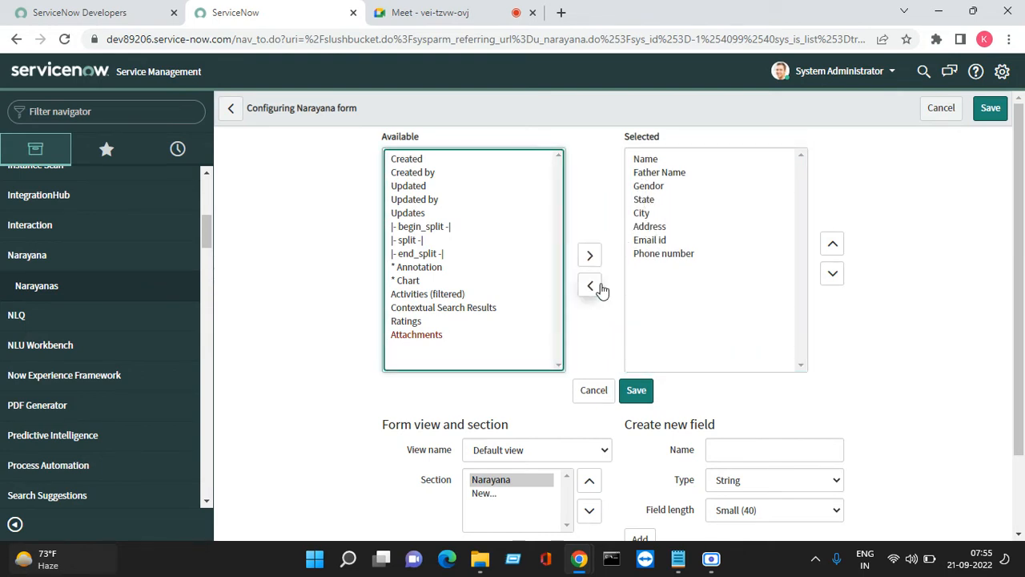
click(636, 392)
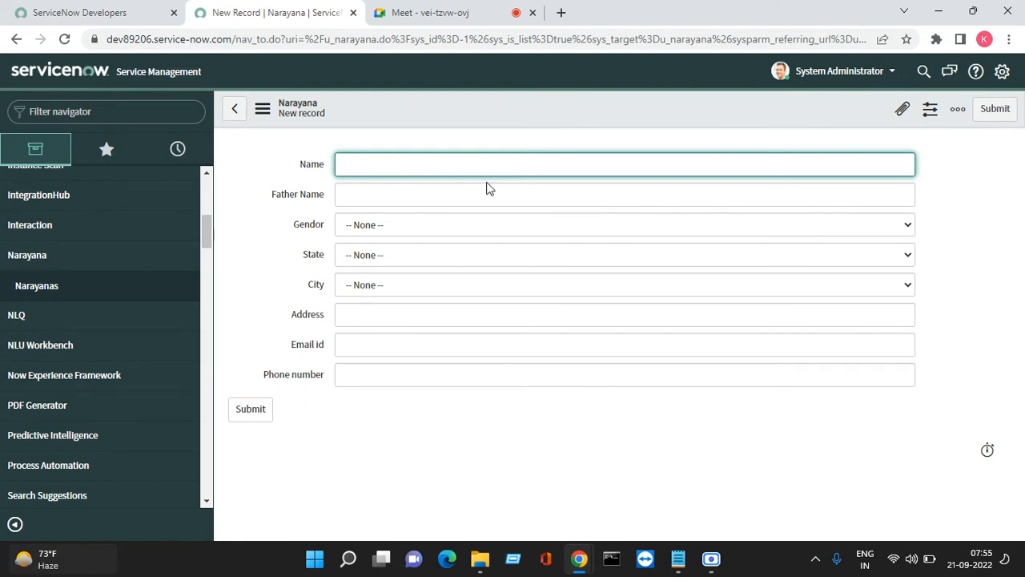
click(306, 165)
Add begin_split, split and end_split markers back to the Narayana form layout
right_click(398, 113)
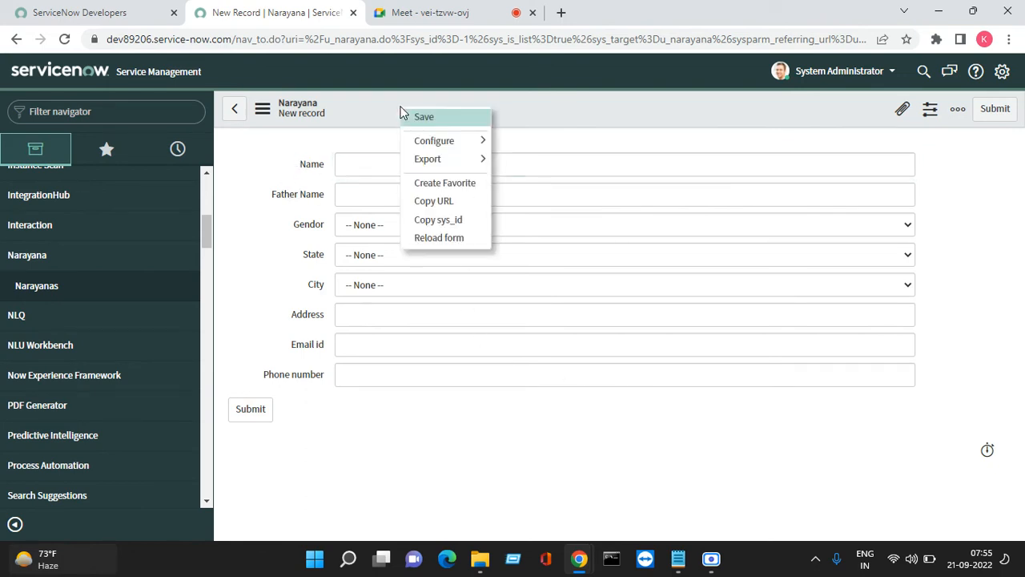
mouse_move(453, 141)
click(539, 163)
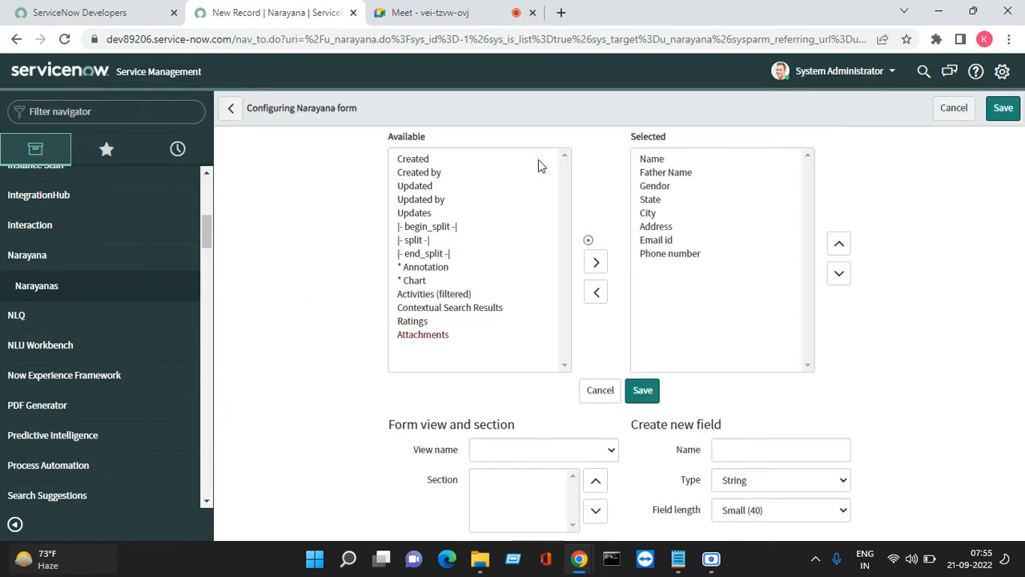
double_click(444, 227)
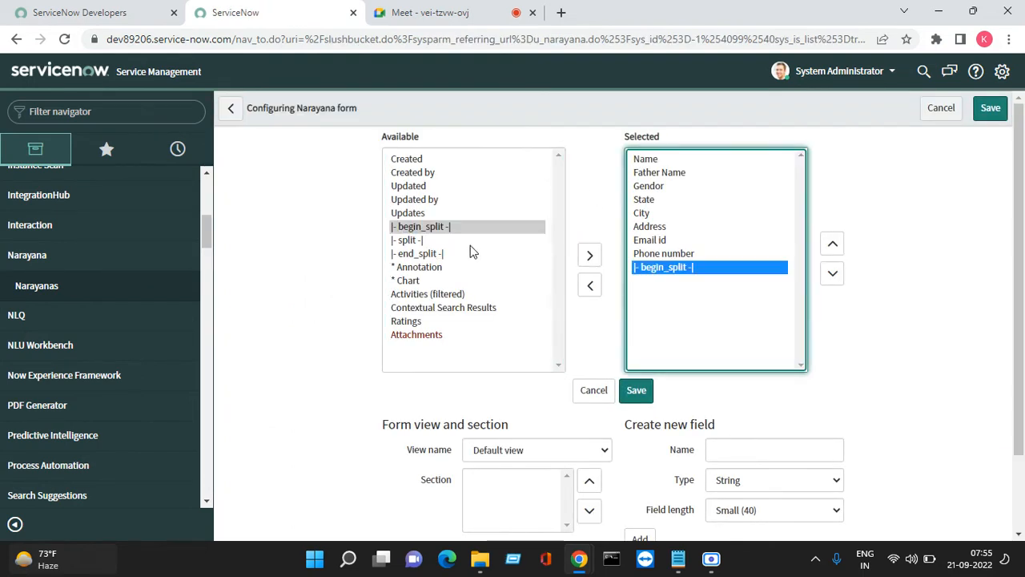
double_click(433, 241)
double_click(432, 254)
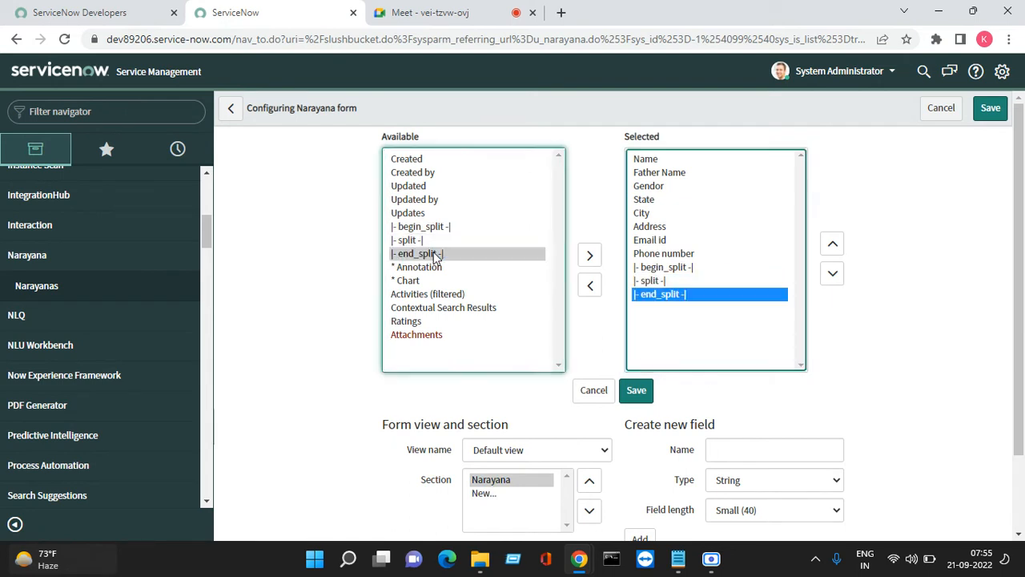
Move Email id up above State and City in the form layout
click(663, 269)
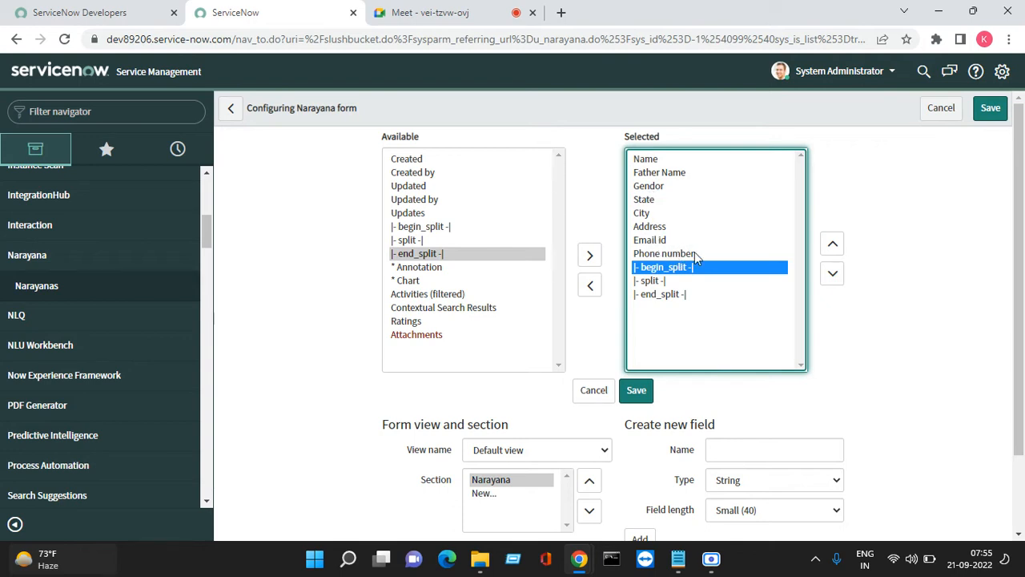
click(654, 240)
click(832, 243)
click(833, 244)
click(834, 244)
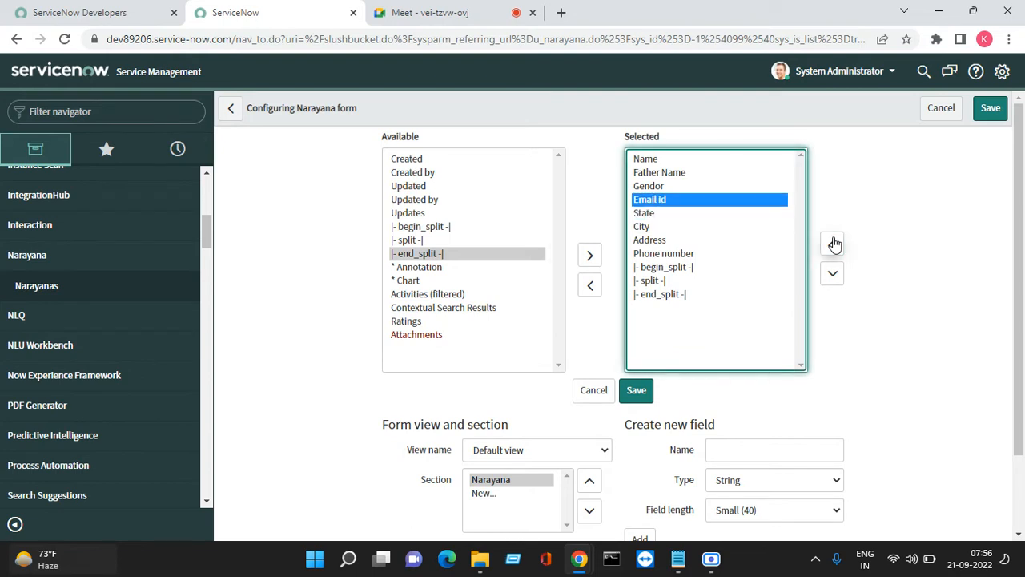
Move begin_split to the top and split just before State, then save the layout
click(680, 268)
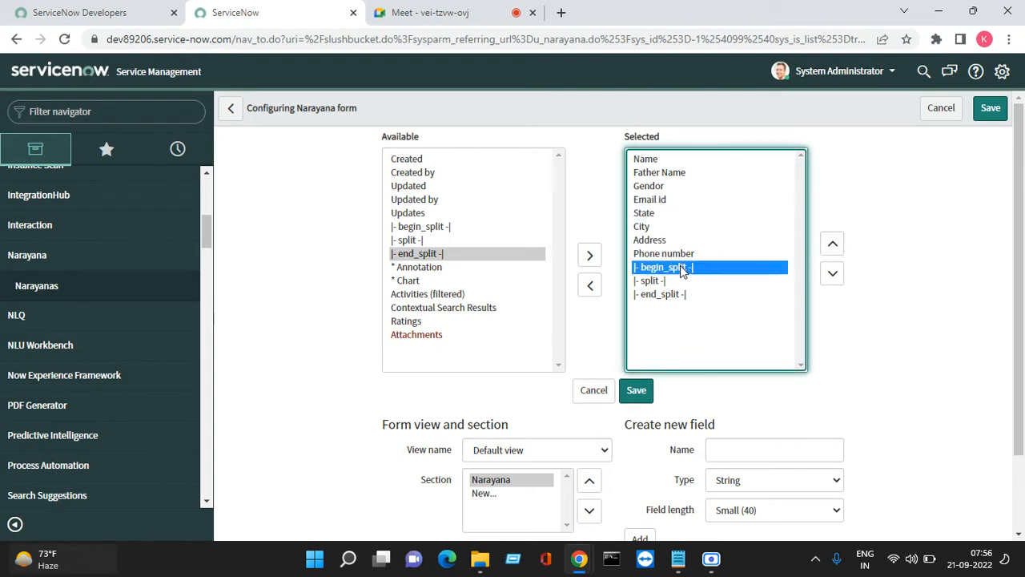
click(832, 244)
click(832, 244)
click(831, 245)
click(831, 245)
click(831, 245)
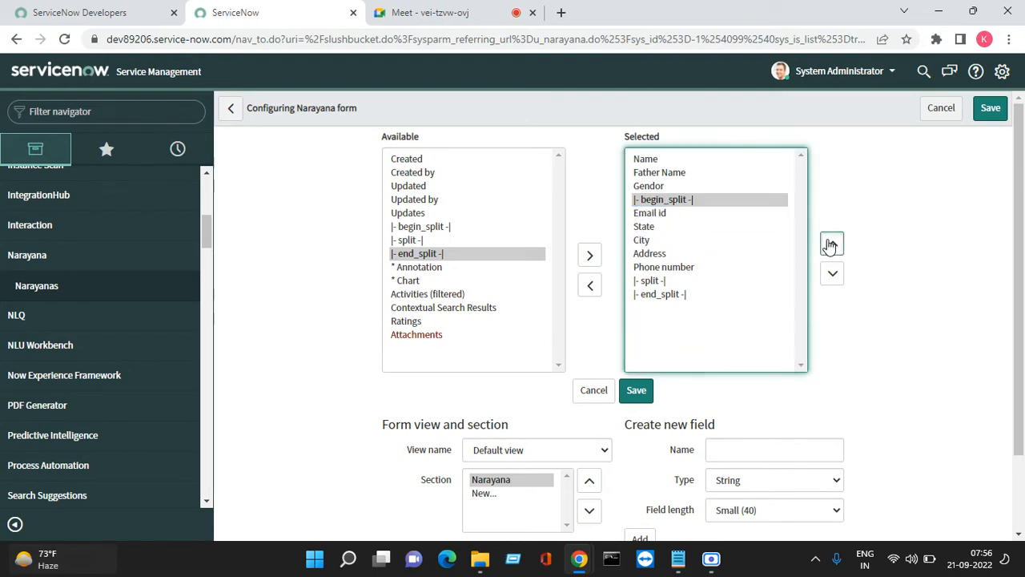
click(831, 244)
click(831, 245)
click(831, 244)
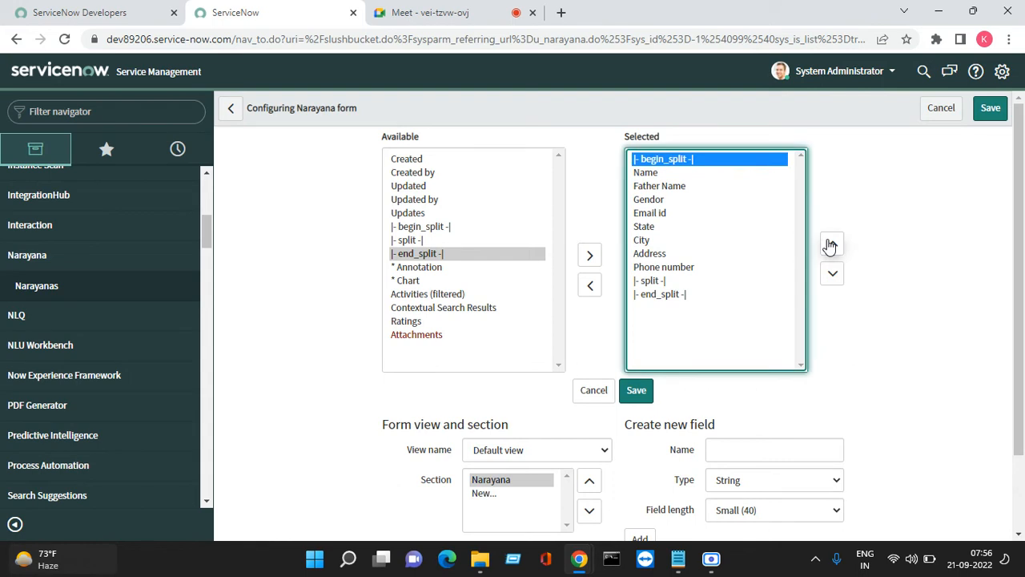
click(671, 282)
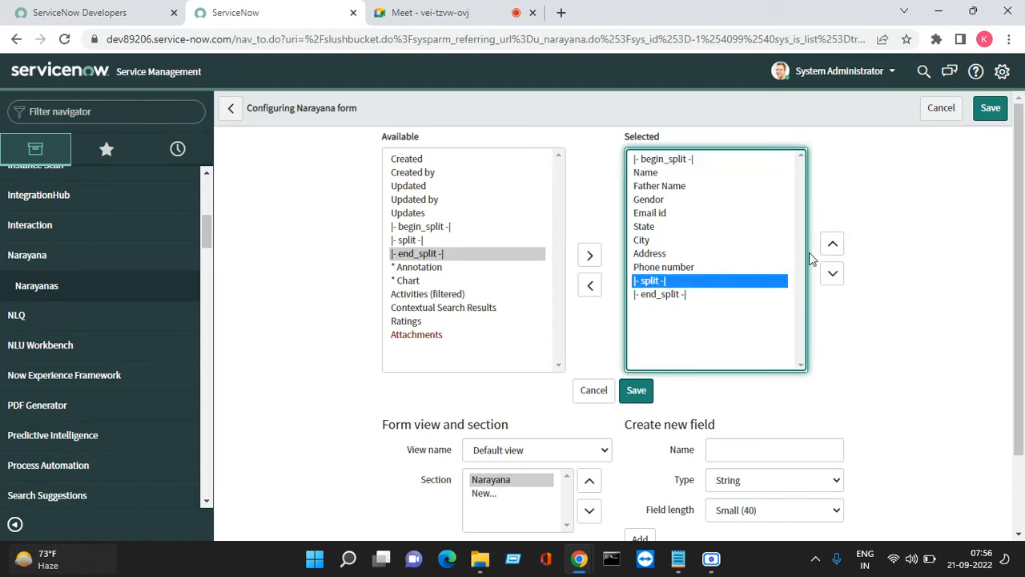
click(833, 245)
click(833, 245)
click(833, 245)
click(833, 245)
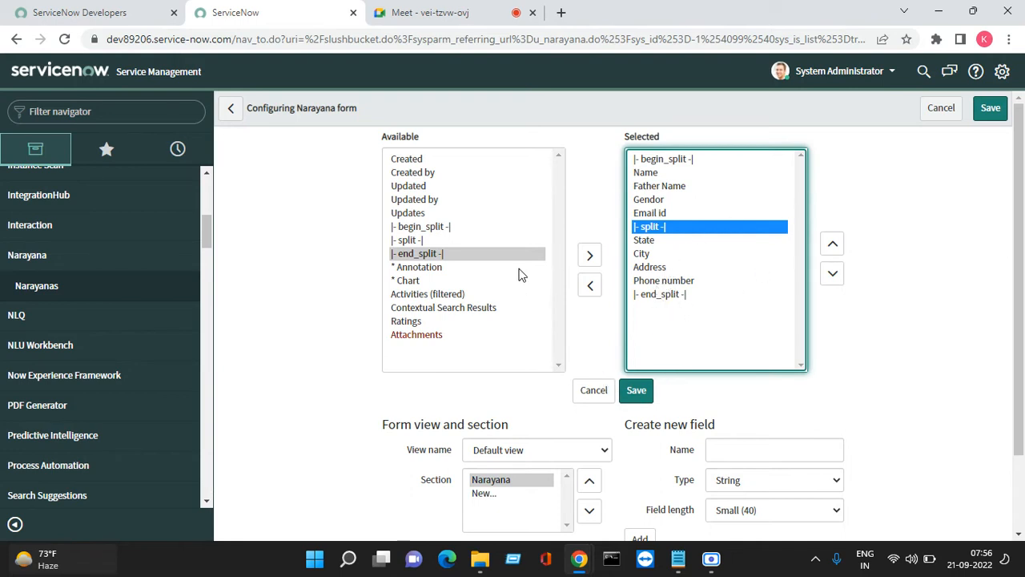
click(638, 392)
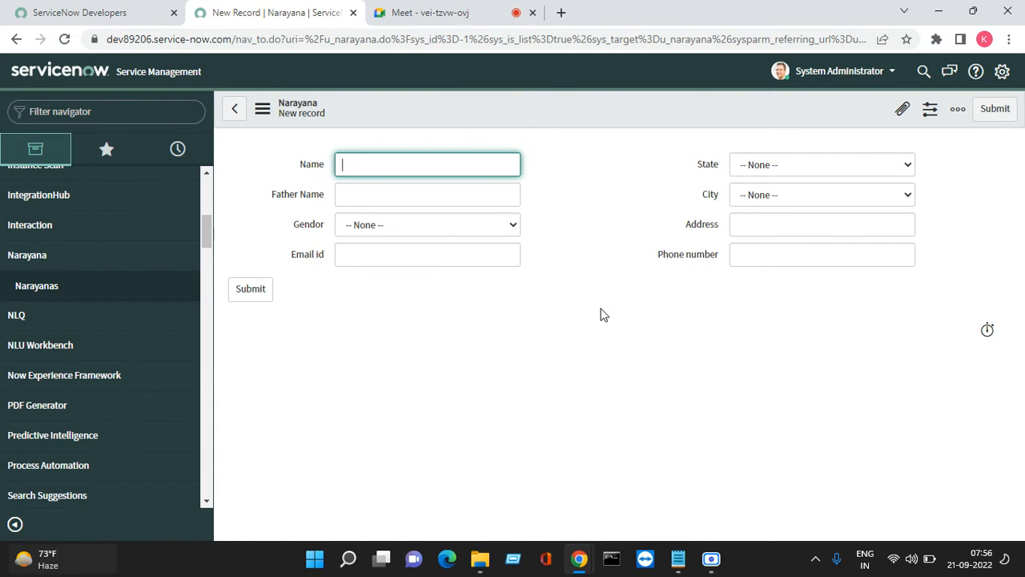
Save the blank Narayana record with Gender left at None, then open the Name field's dictionary entry
click(482, 223)
click(482, 223)
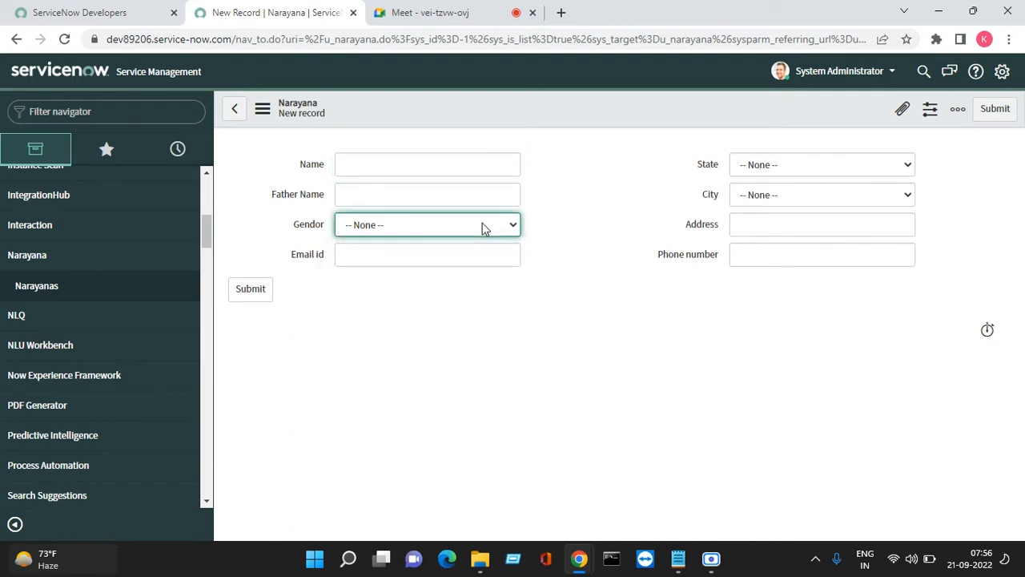
click(638, 219)
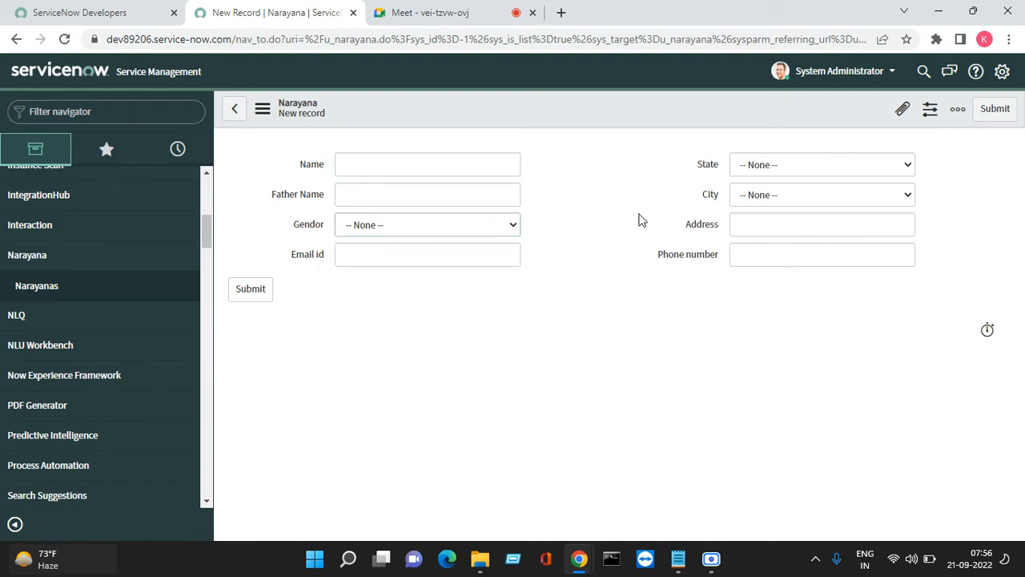
click(373, 166)
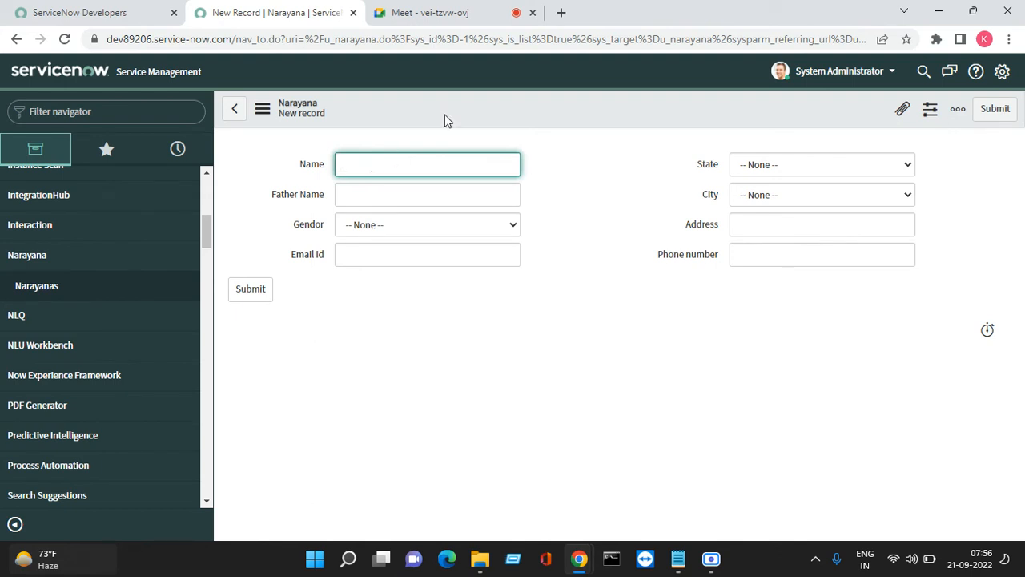
right_click(520, 117)
key(Escape)
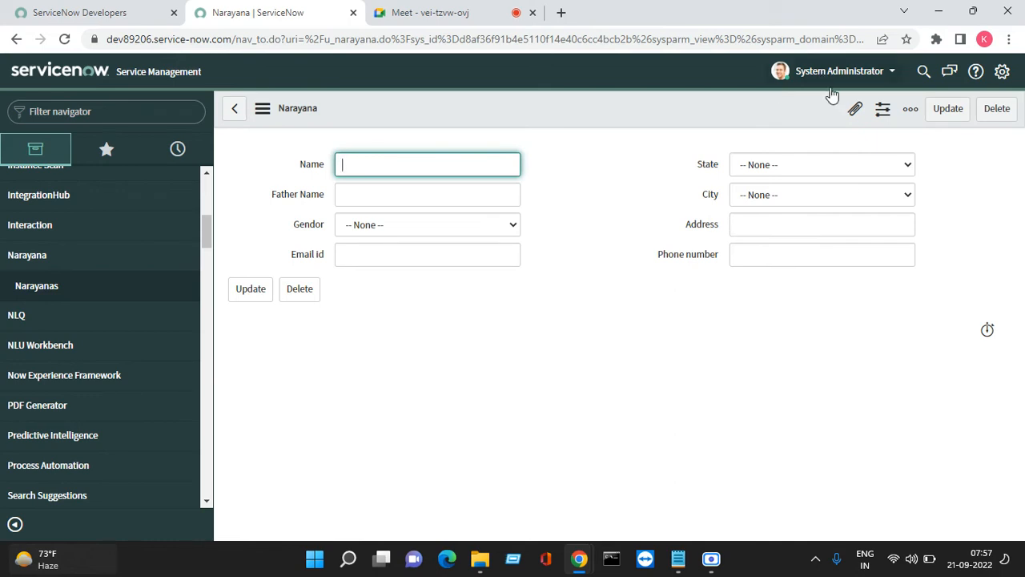
right_click(320, 165)
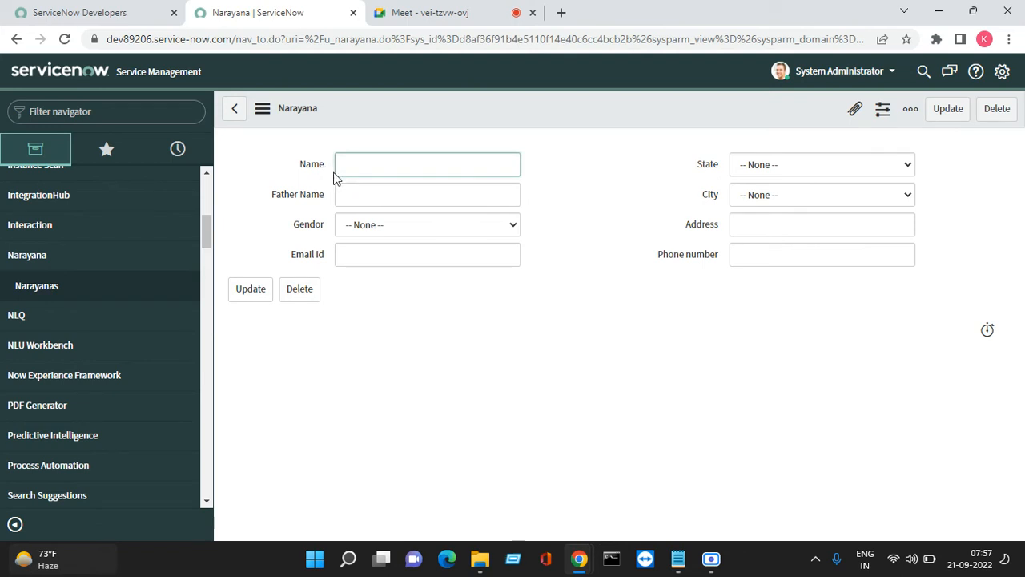
click(373, 191)
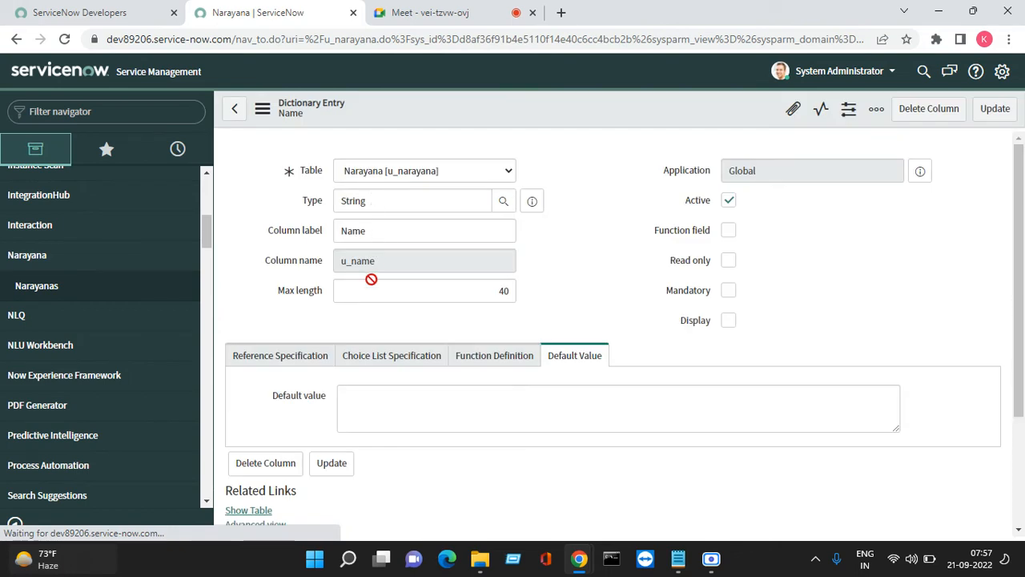
Tick Mandatory on the Name column's dictionary entry and update it
scroll(508, 284, down, 2)
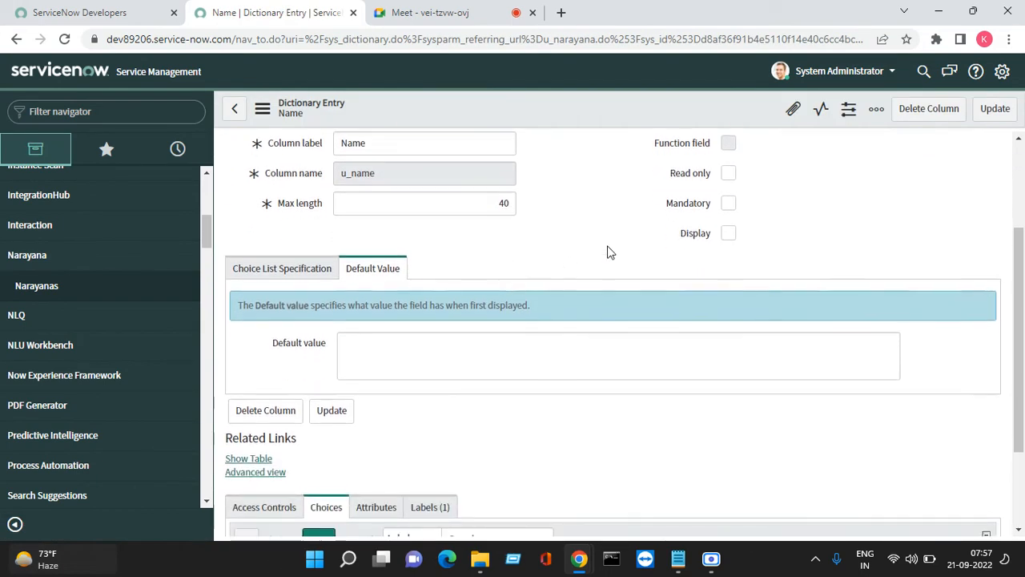
scroll(727, 247, up, 1)
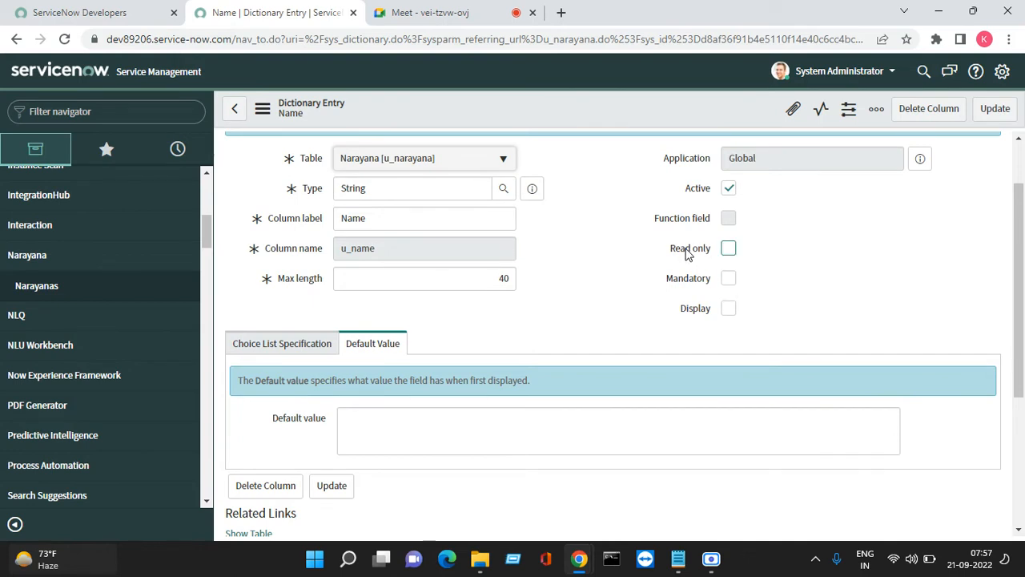
drag(677, 310, 709, 308)
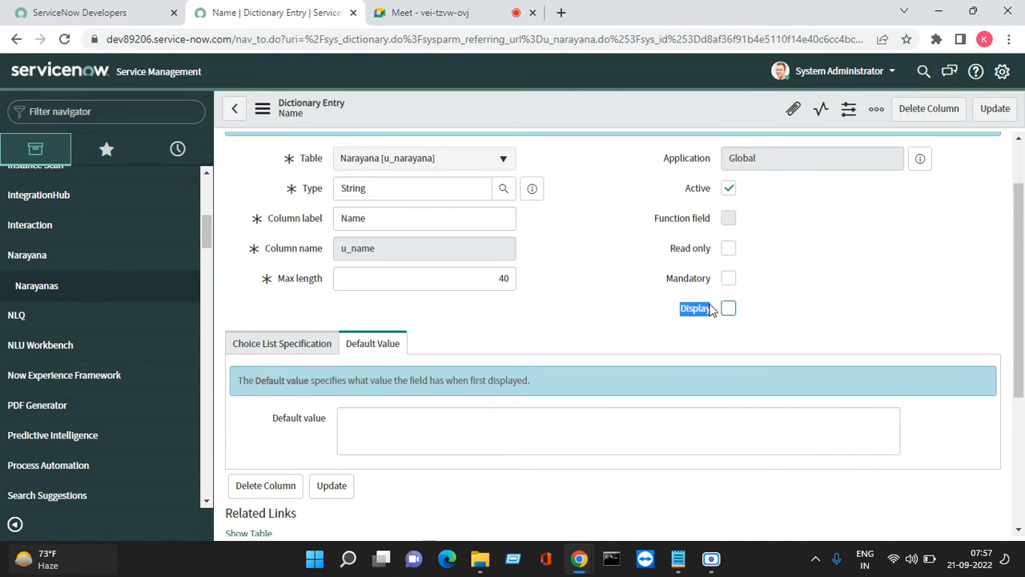
click(672, 286)
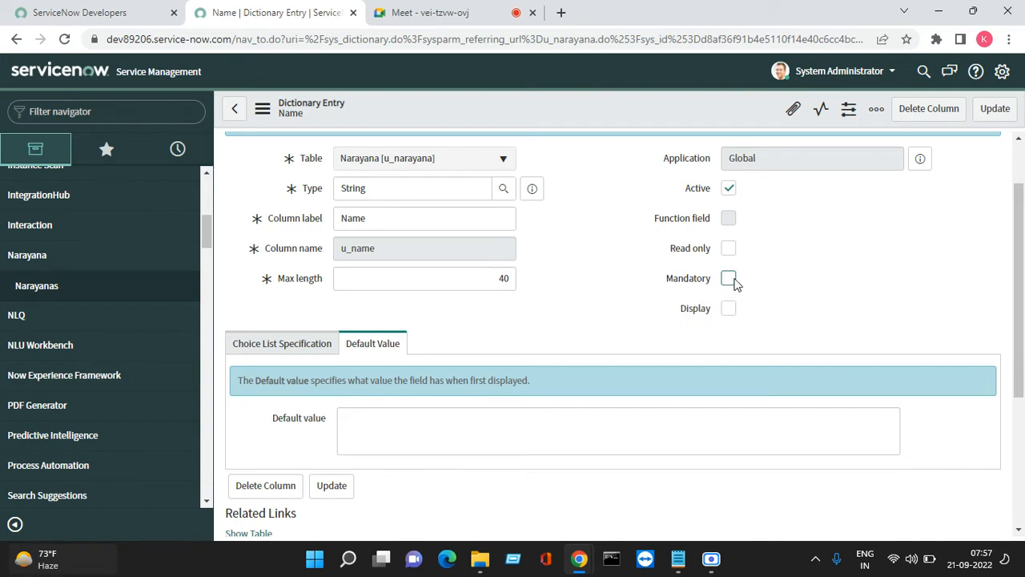
click(728, 278)
click(996, 108)
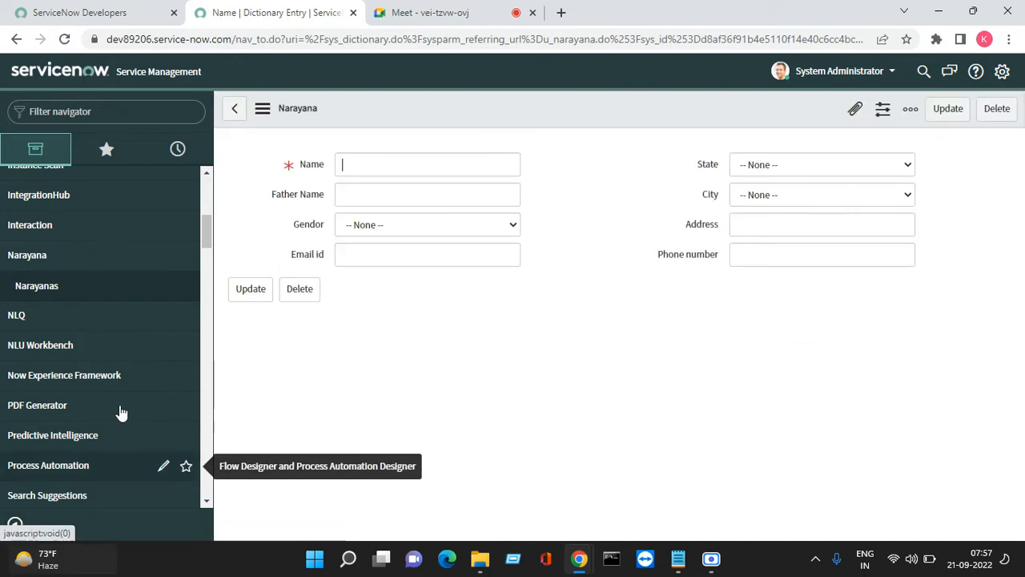
Attempt to save the record without a name and dismiss the mandatory-field warning
right_click(466, 105)
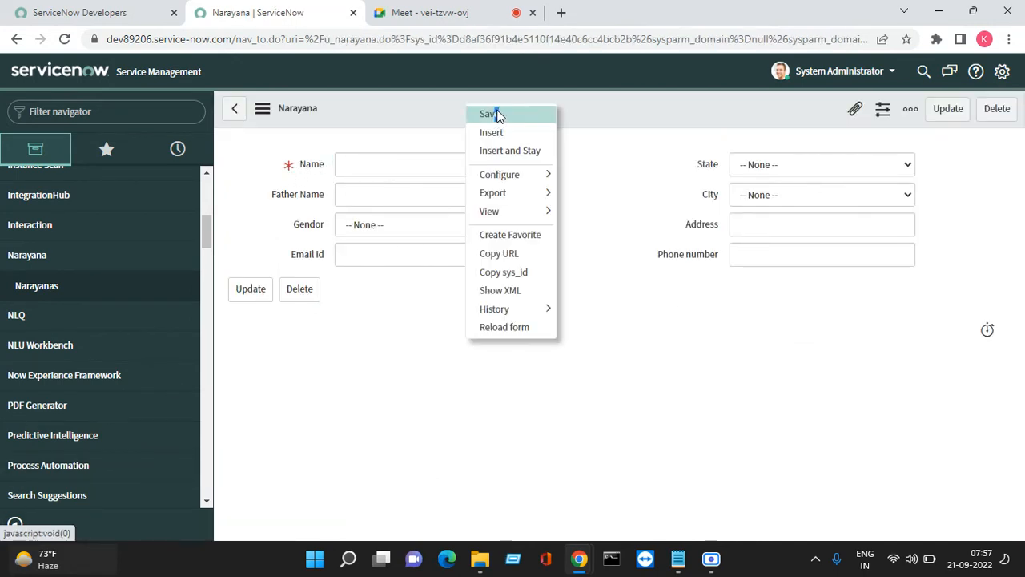
click(491, 114)
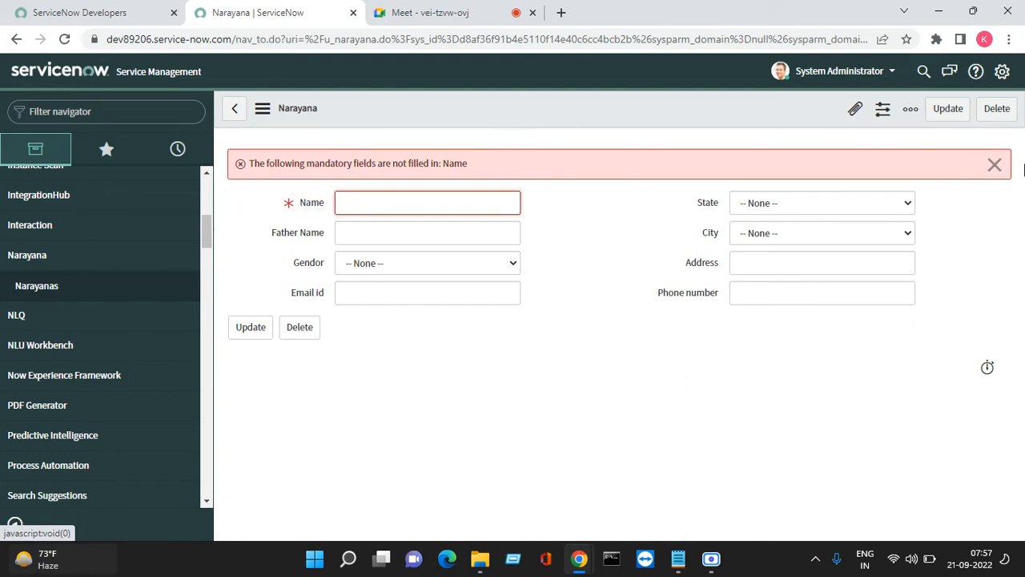
click(994, 165)
Fill in the person's name, father's name, gender Male and e-mail address
click(415, 165)
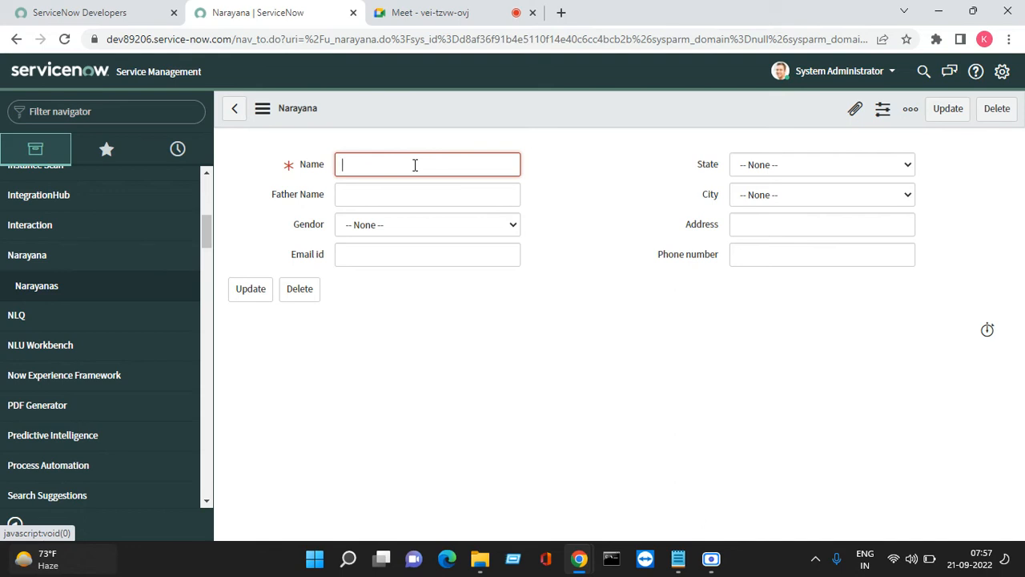
key(Tab)
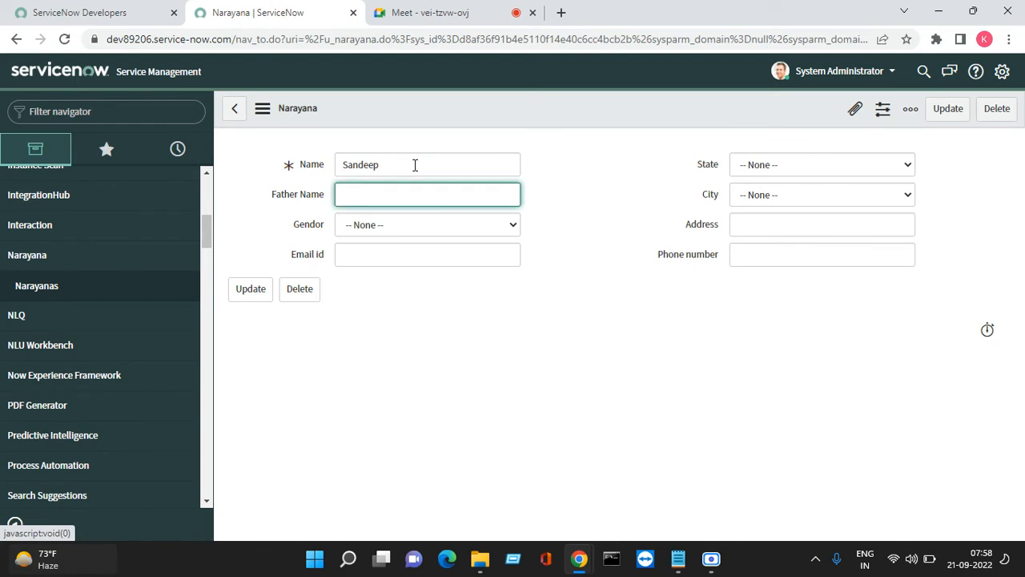
key(Tab)
click(414, 230)
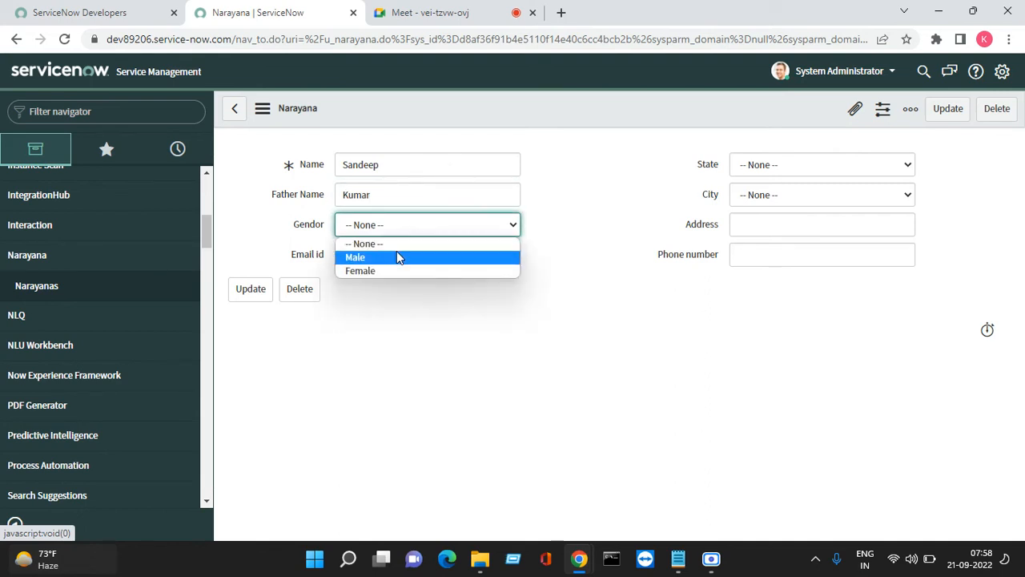
click(396, 257)
click(351, 261)
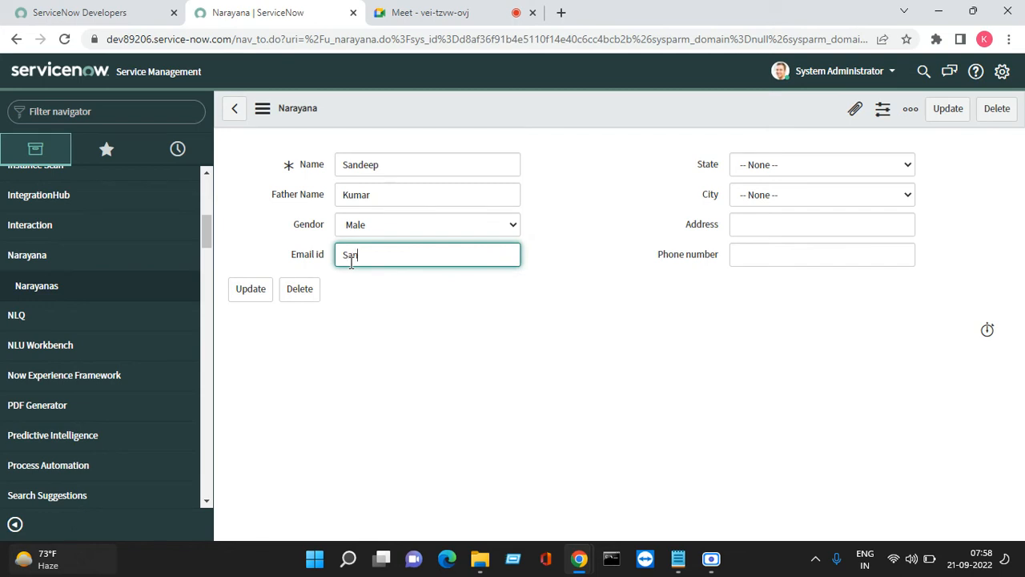
Choose State Andhra Pradesh and City Chennai, then save the record
click(785, 165)
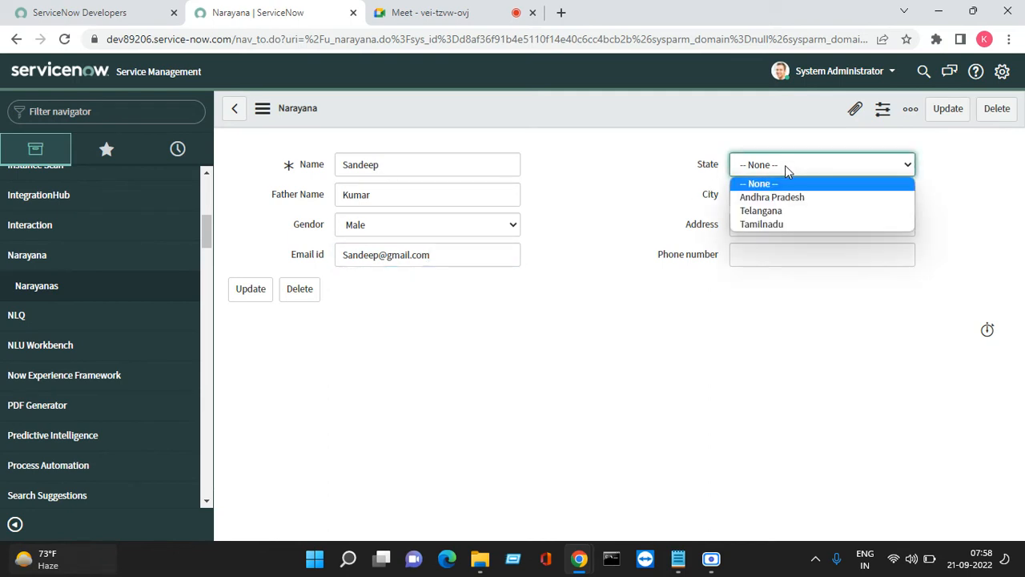
click(806, 198)
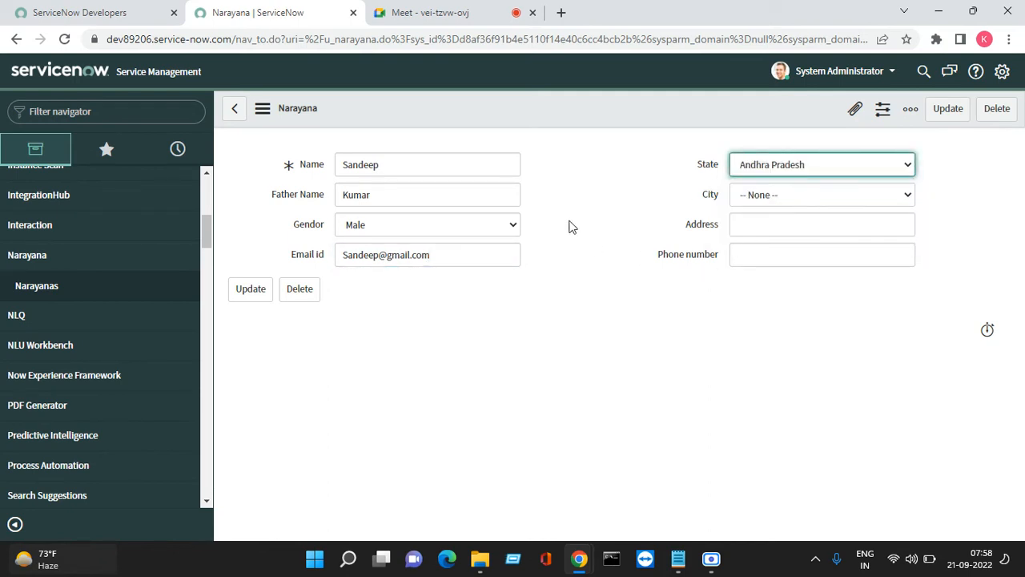
click(774, 194)
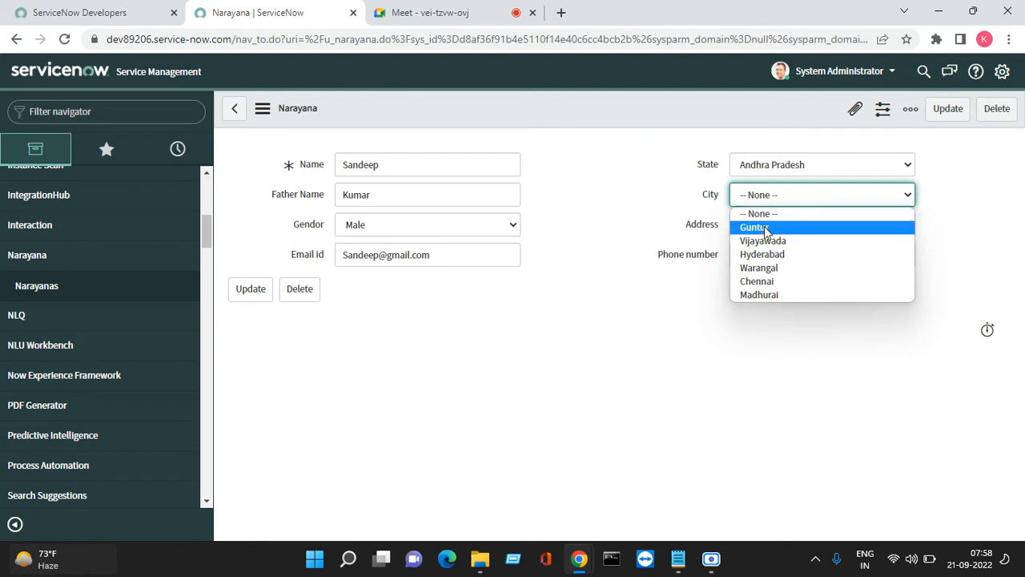
click(774, 282)
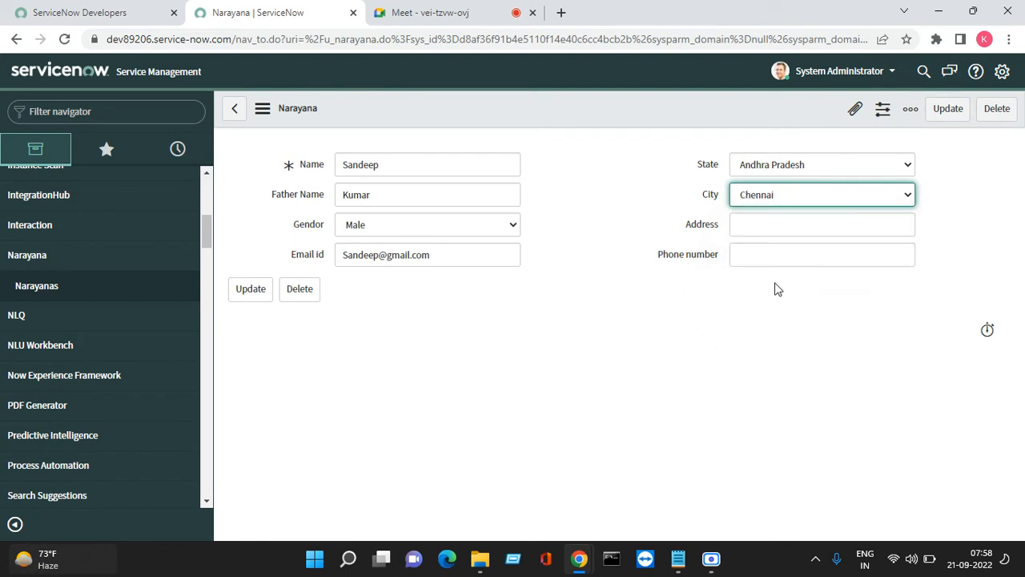
click(762, 224)
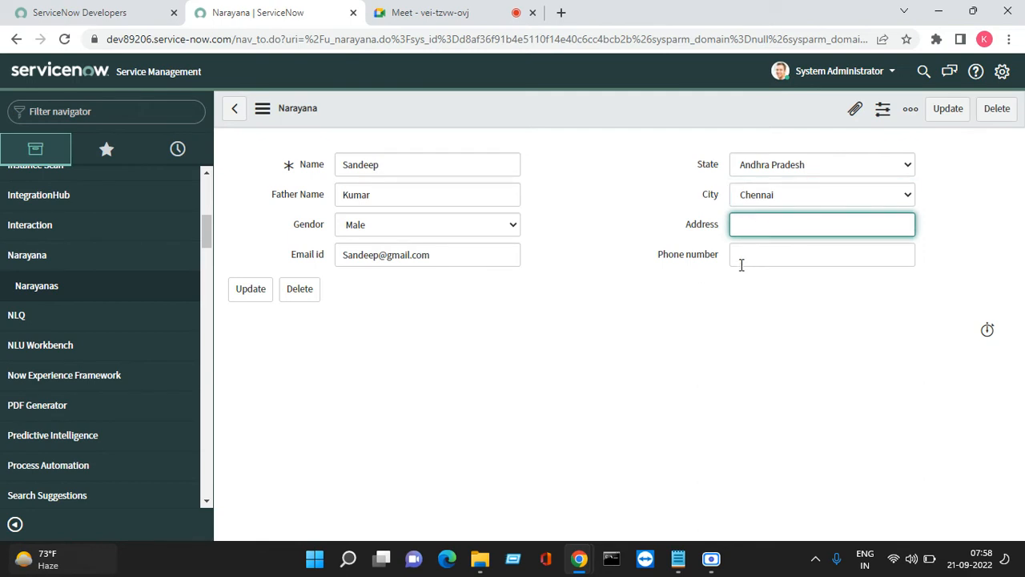
right_click(576, 109)
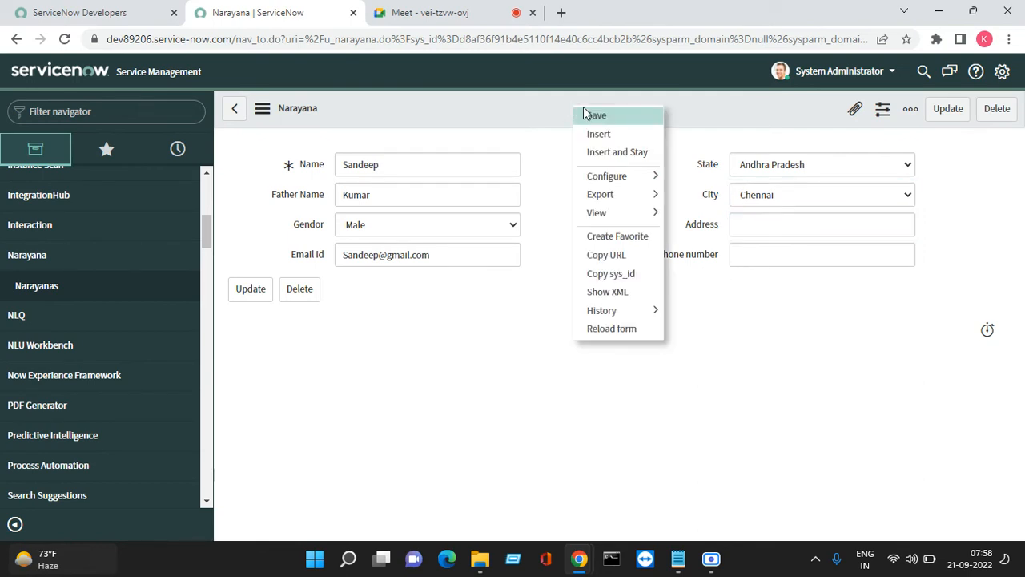
click(597, 117)
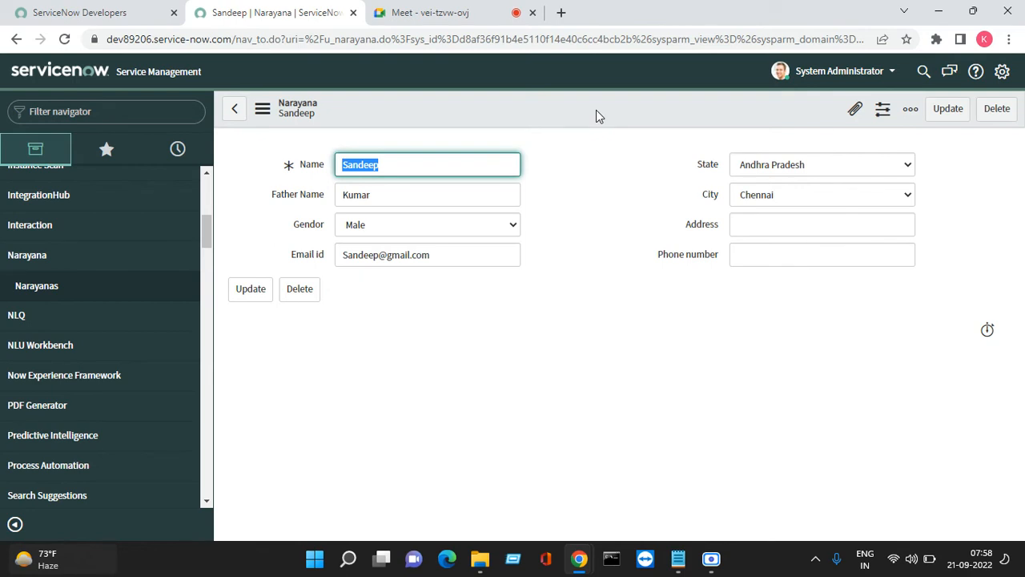
Confirm the City list still offers all six cities, then open City's dictionary entry
click(789, 195)
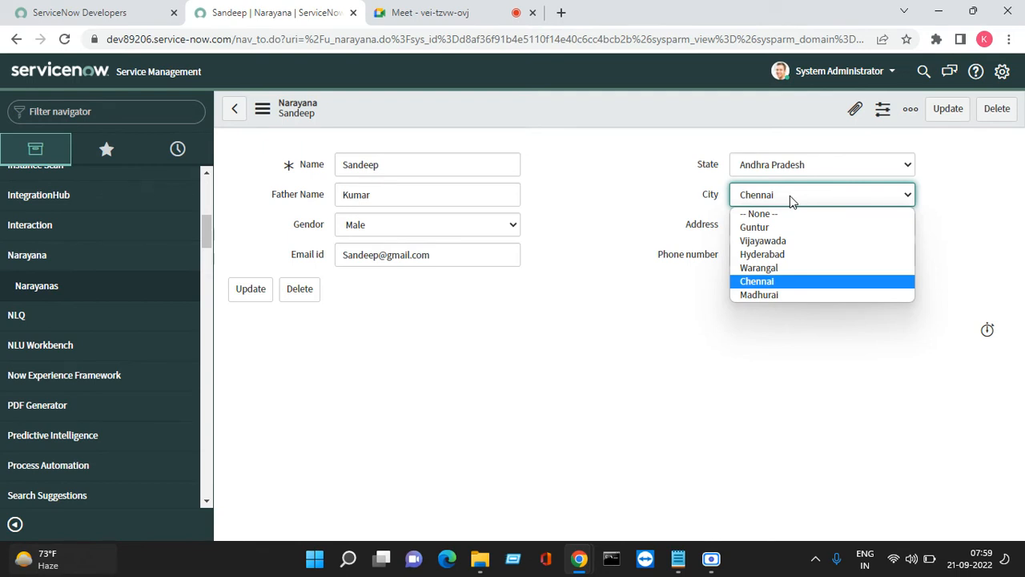
click(711, 195)
right_click(710, 196)
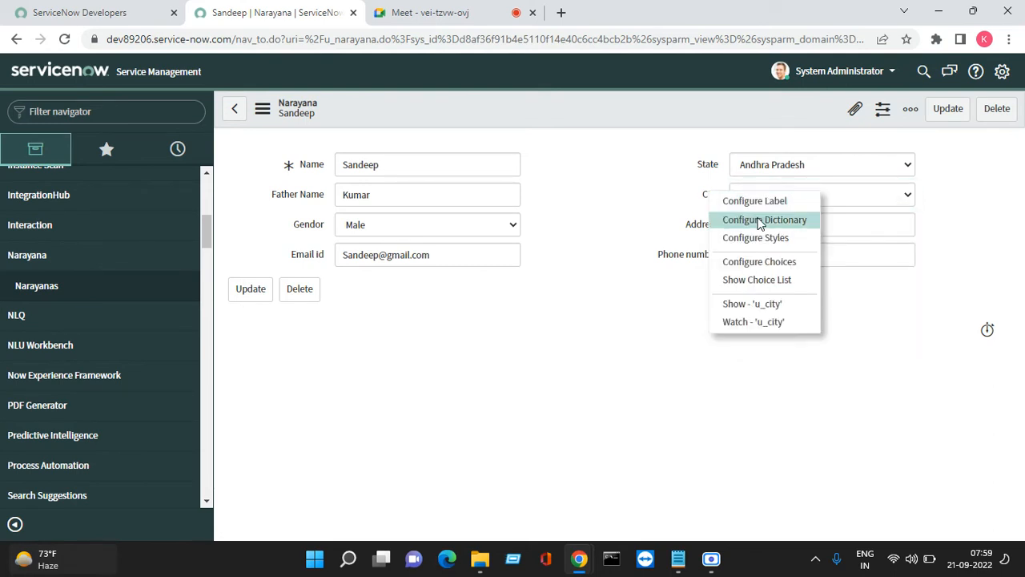
click(759, 220)
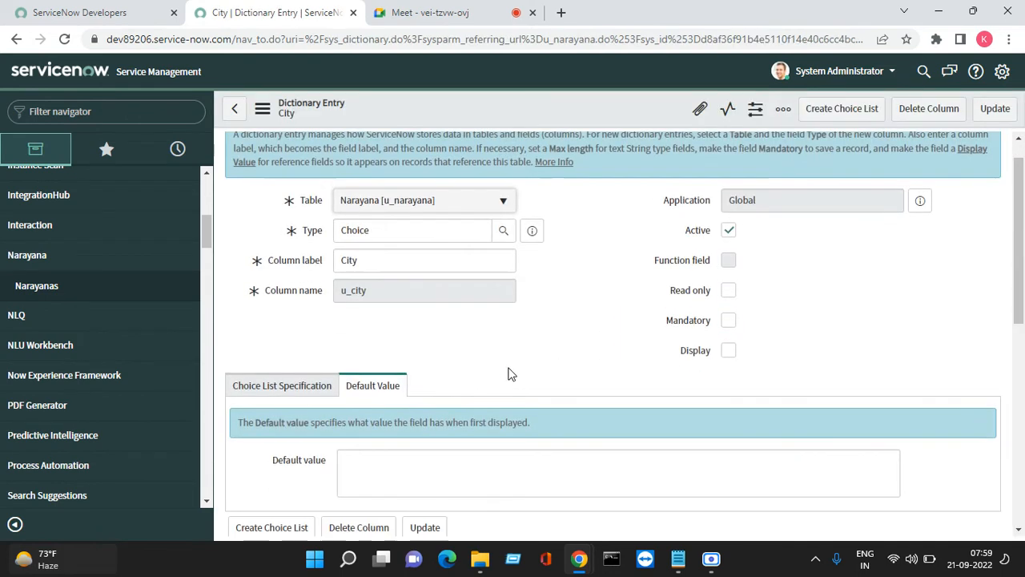
In City's advanced dictionary view, enable Use dependent field on State and update
scroll(480, 369, down, 3)
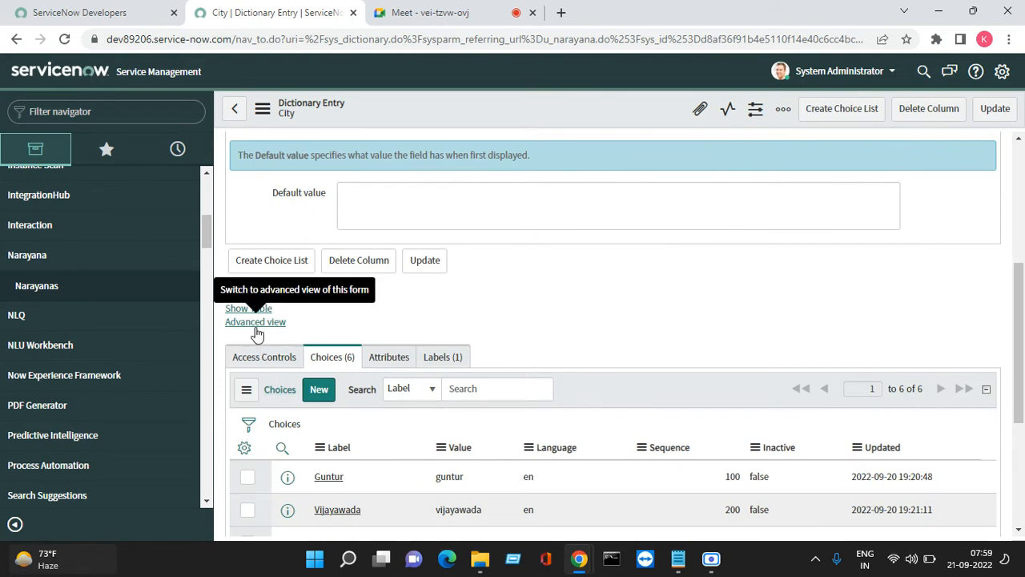
click(255, 324)
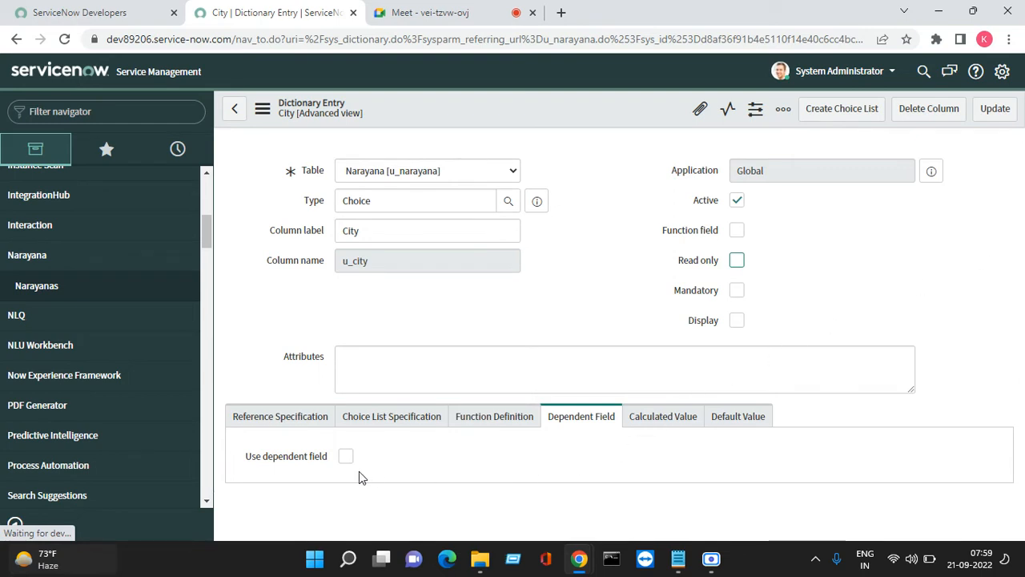
click(586, 418)
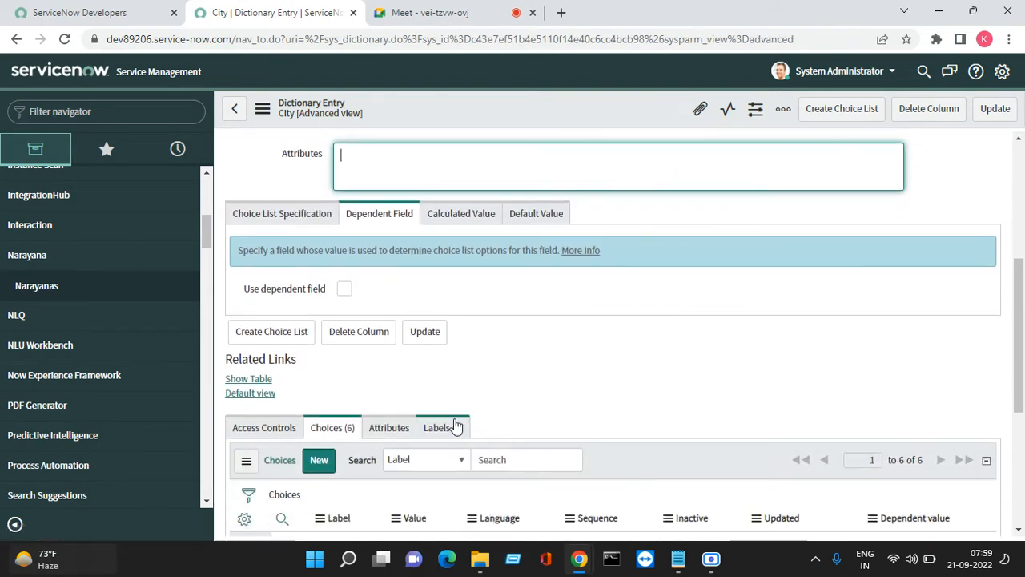
click(344, 292)
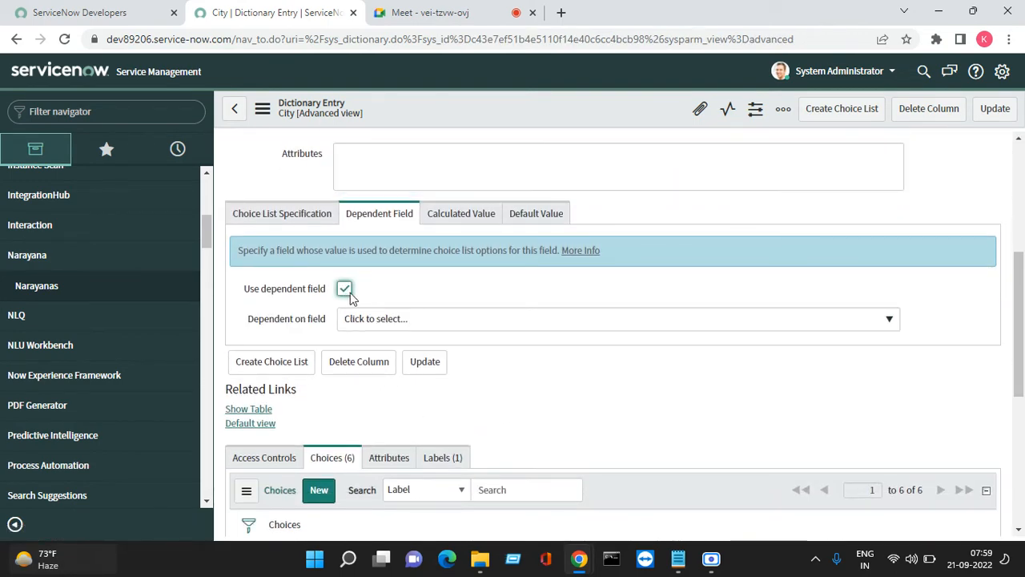
click(476, 324)
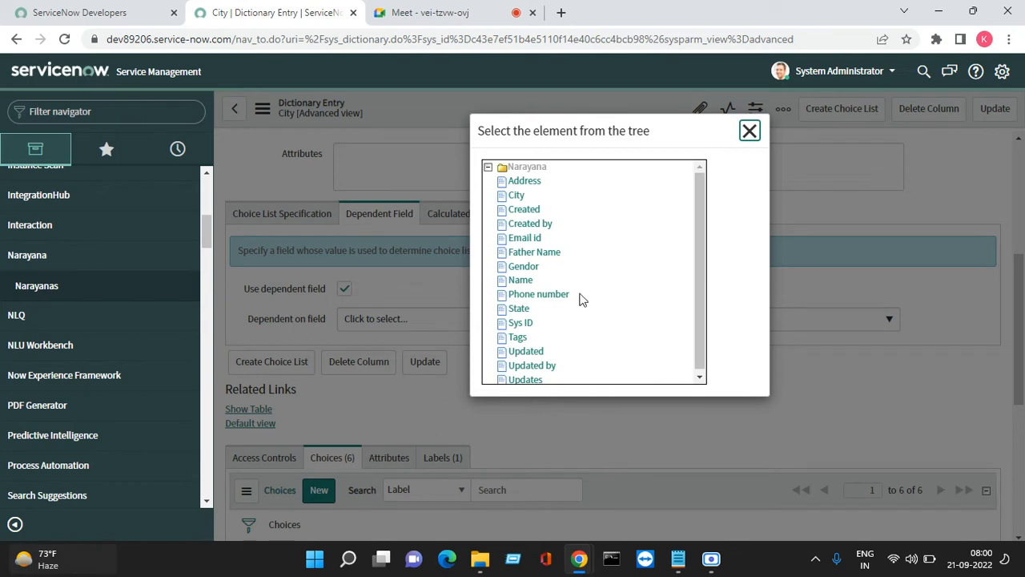
click(520, 310)
click(986, 118)
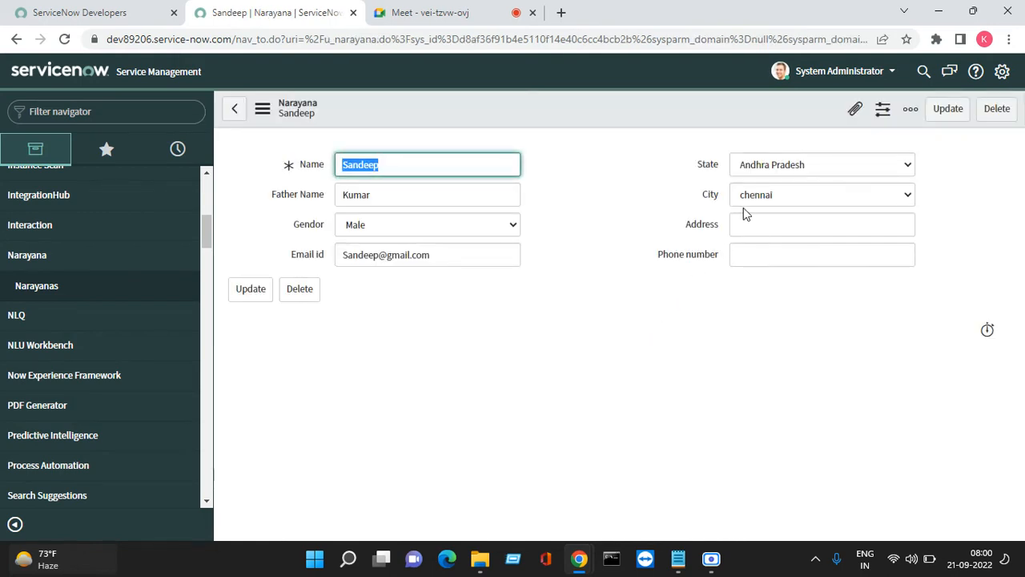
Reset City to -- None -- and save the record
click(744, 197)
click(755, 210)
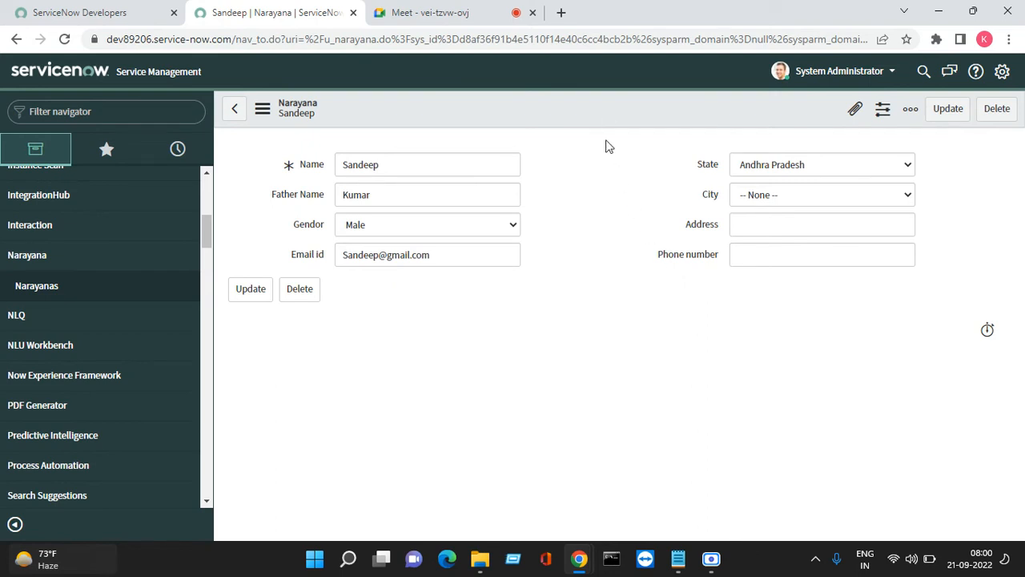
right_click(606, 119)
click(624, 121)
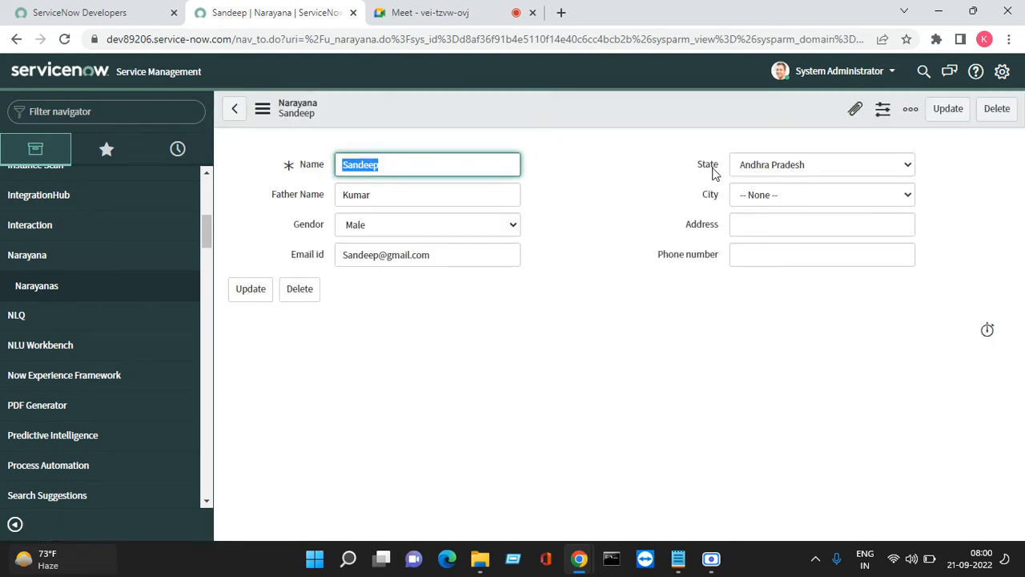
Check the City choices, which now offer only -- None -- under Andhra Pradesh
click(823, 193)
click(824, 192)
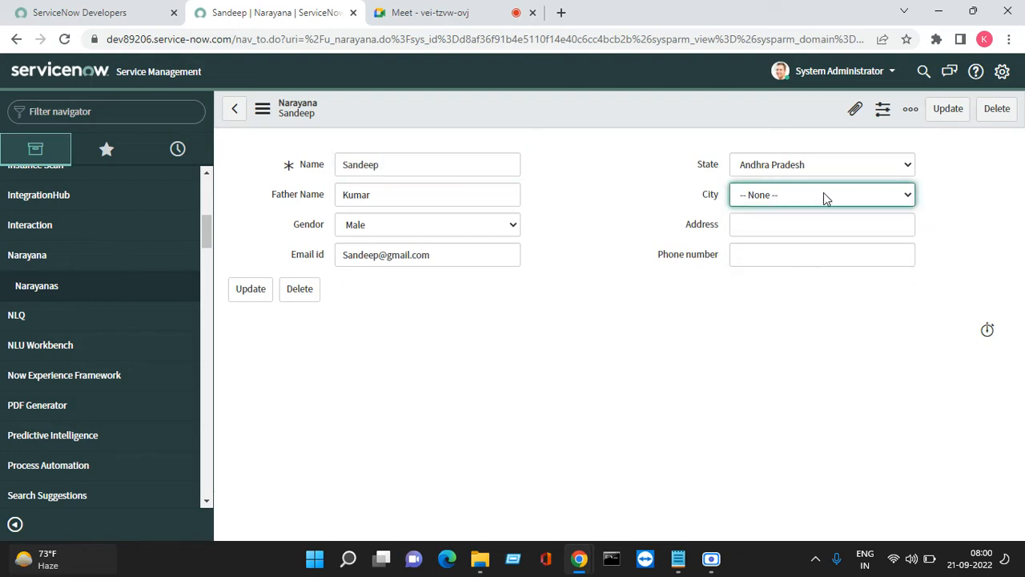
click(809, 192)
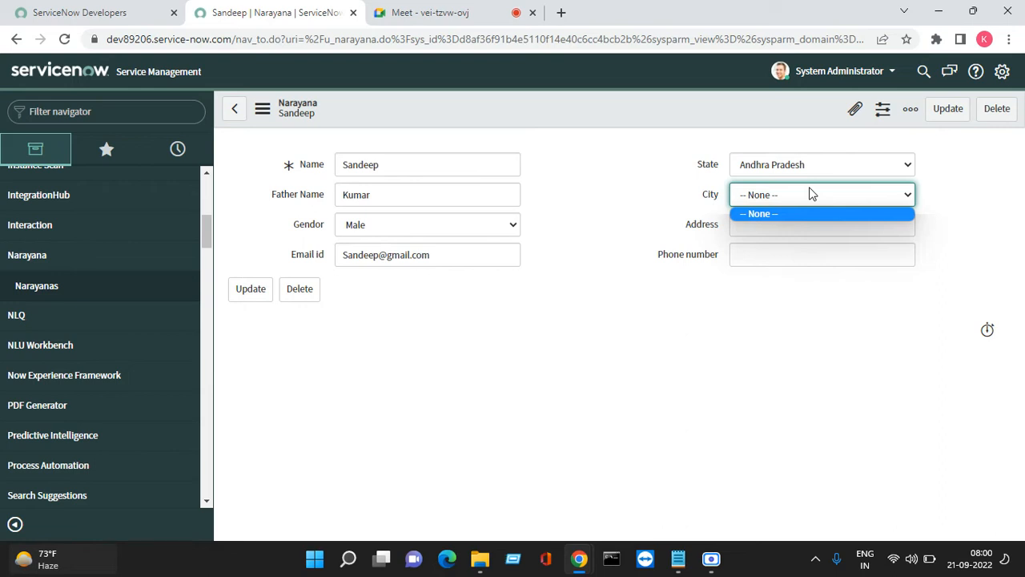
click(685, 371)
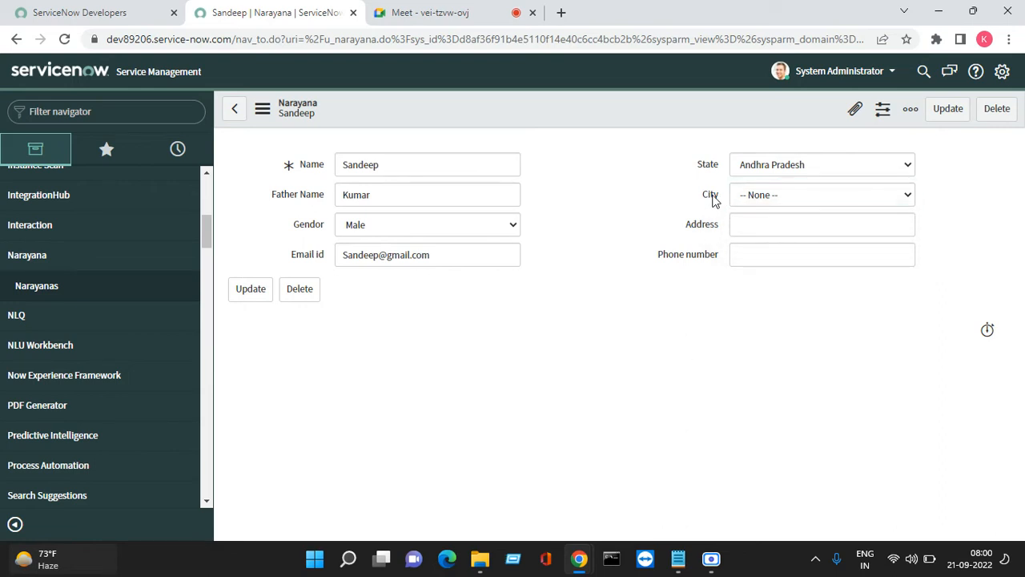
Open the City field's dictionary entry and scroll down to its Choices list
right_click(715, 197)
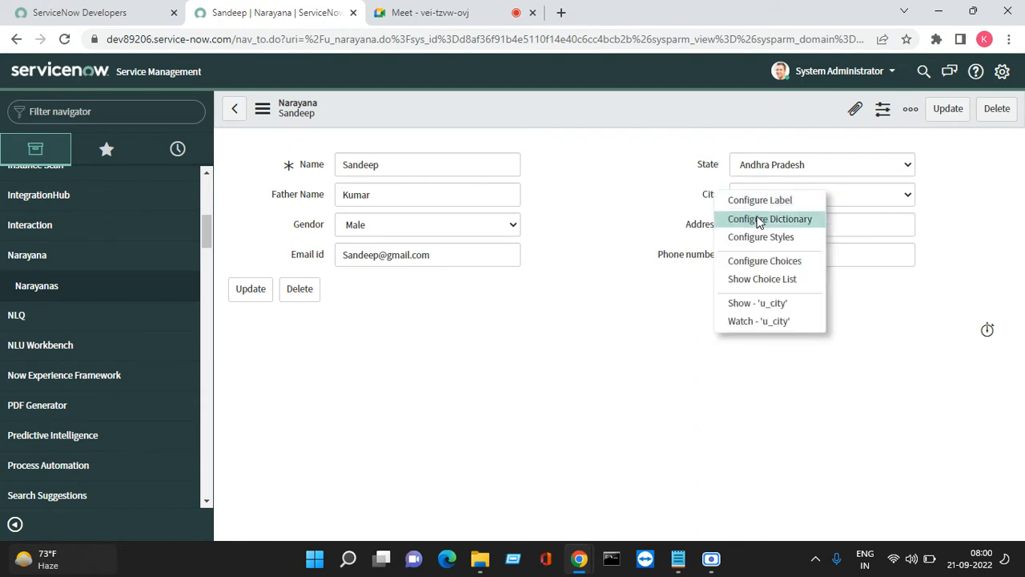
click(759, 219)
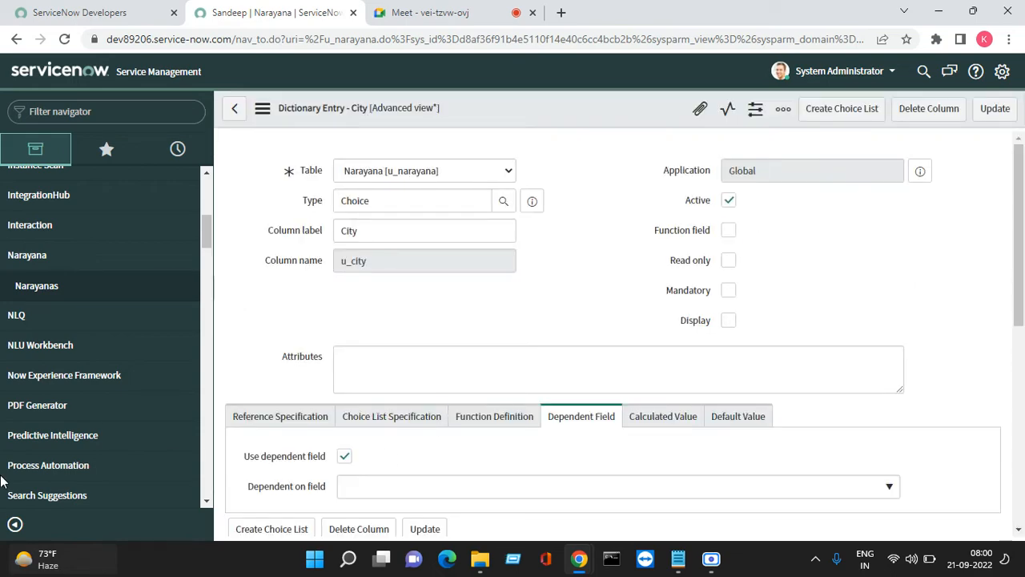
scroll(635, 303, down, 10)
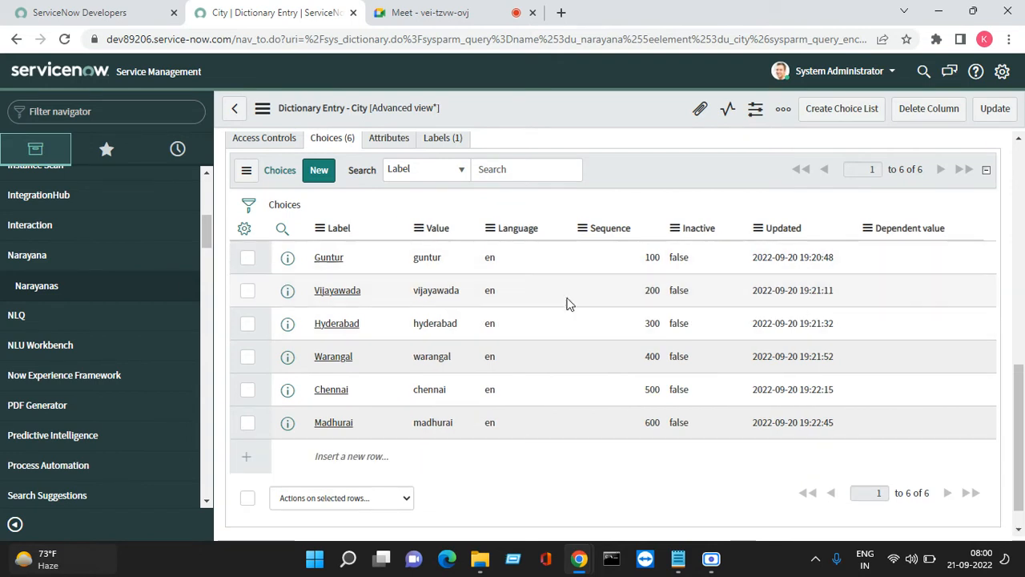
Set the Guntur choice's Dependent value to ap
right_click(288, 259)
click(304, 269)
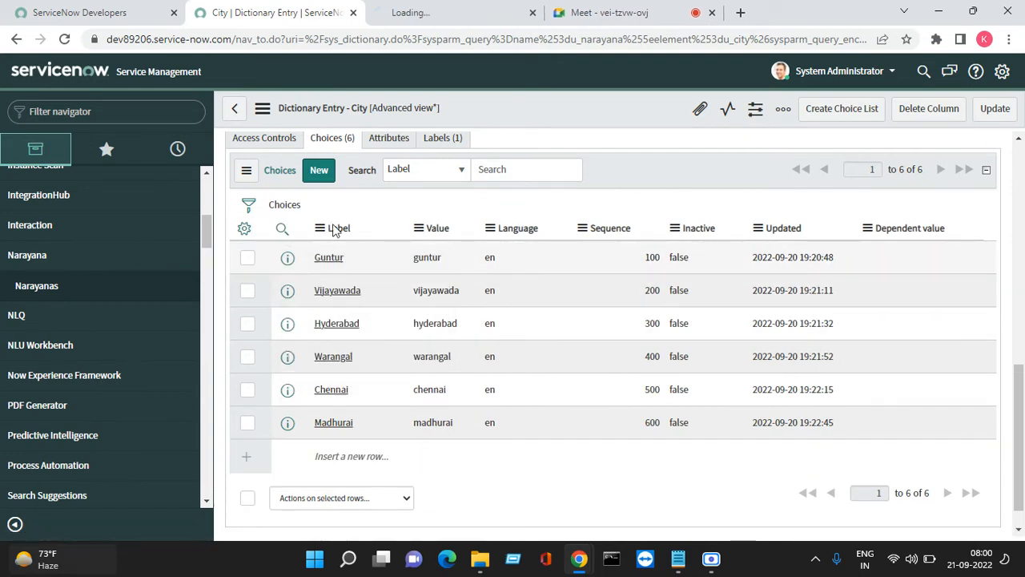
click(478, 12)
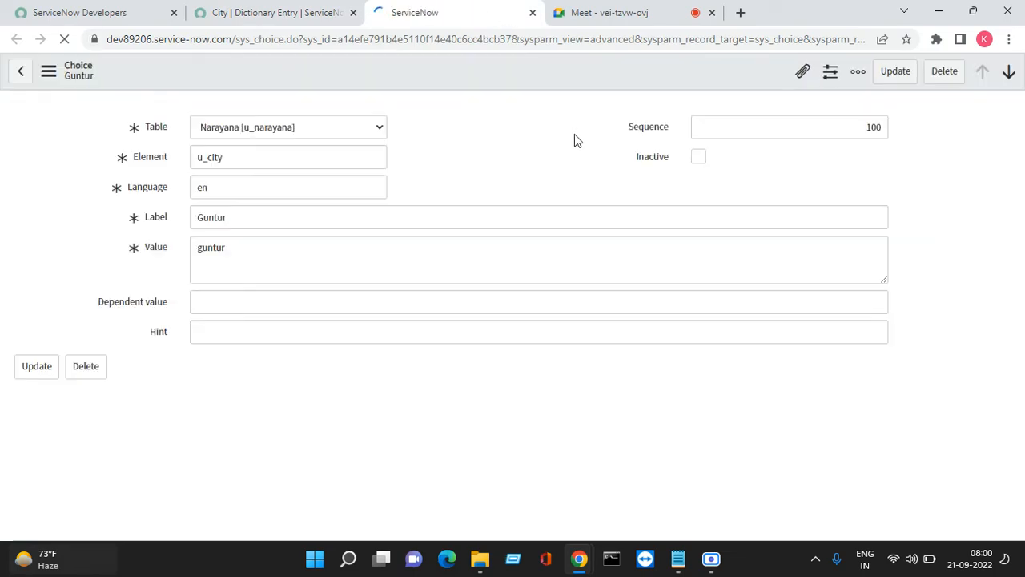
click(218, 302)
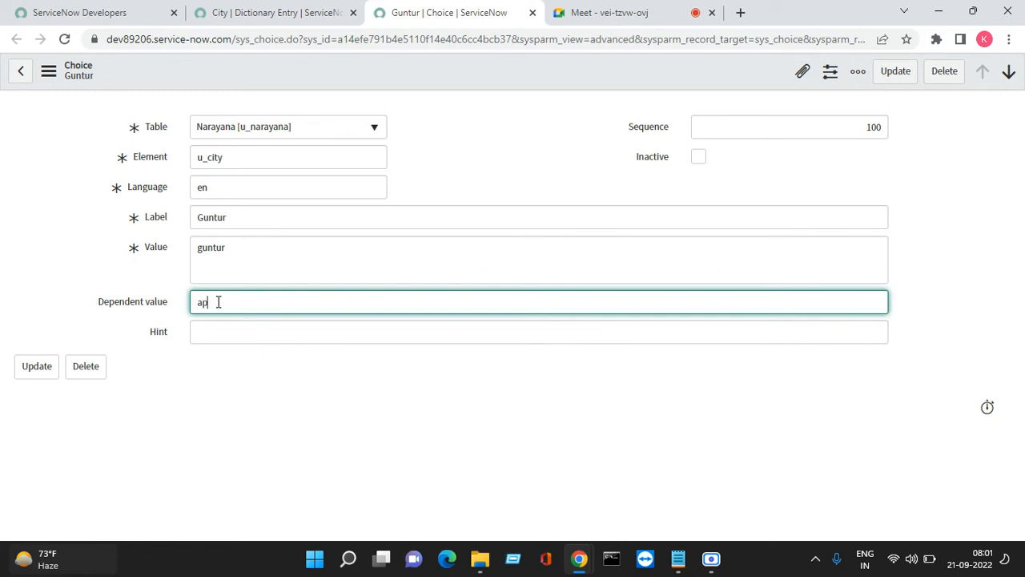
click(895, 71)
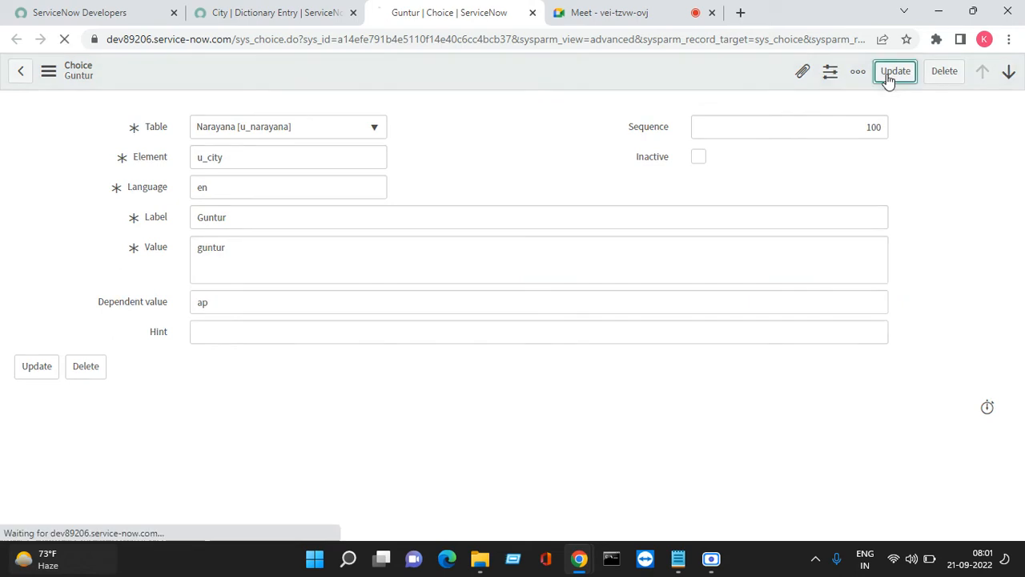
click(273, 13)
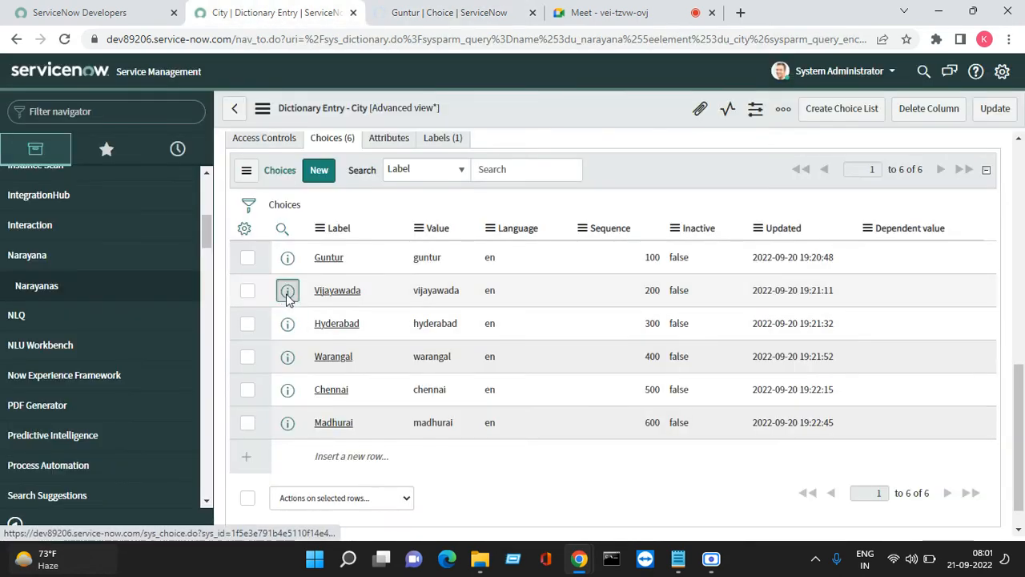
Set the Vijayawada choice's Dependent value to ap
right_click(287, 291)
click(318, 314)
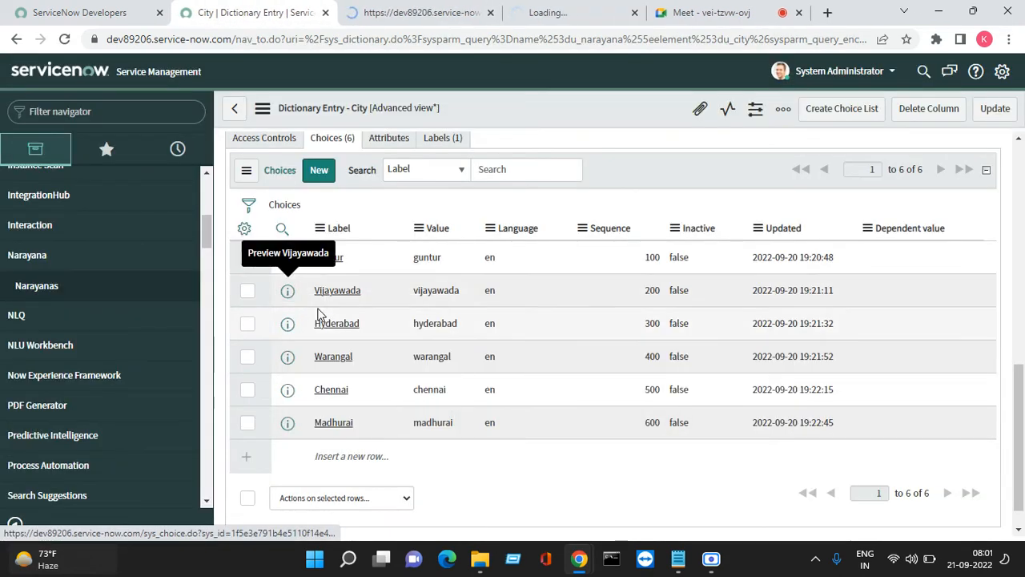
click(551, 14)
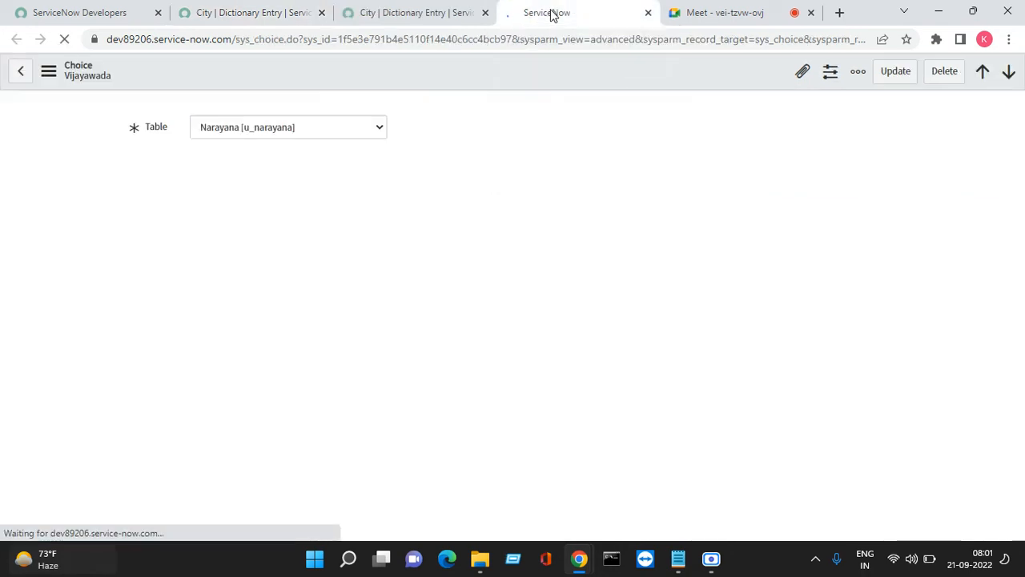
click(241, 305)
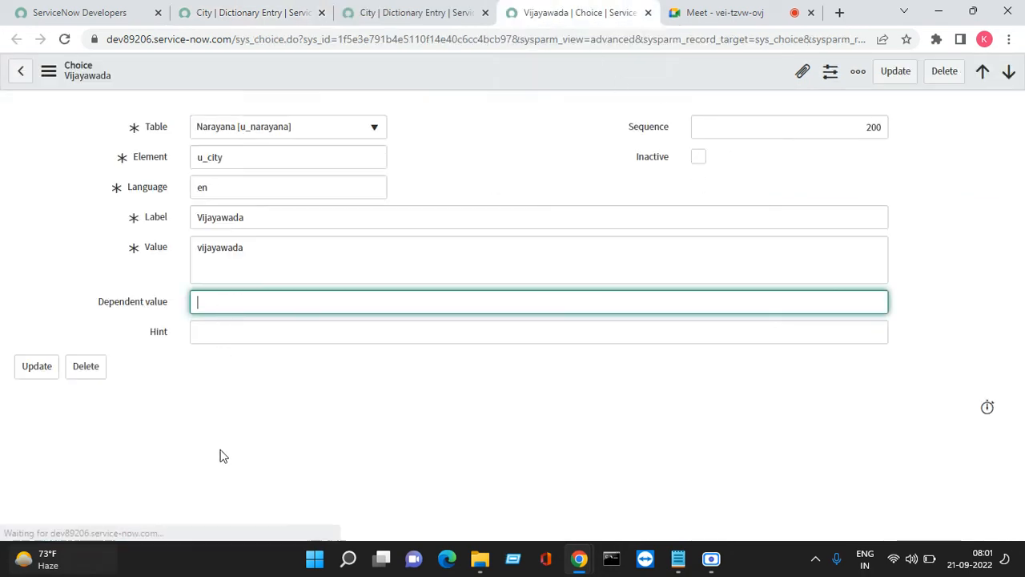
text(ap)
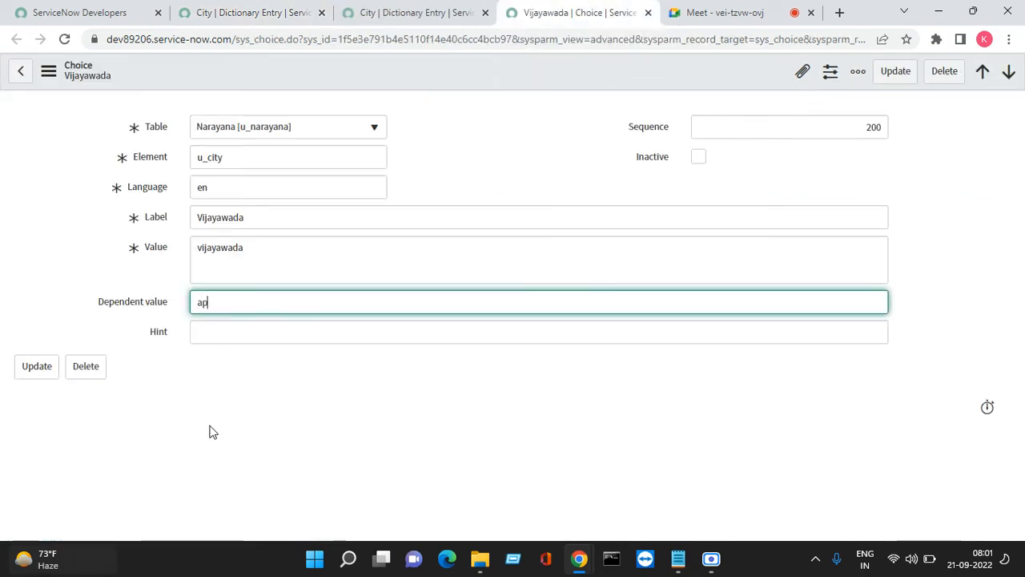
click(897, 74)
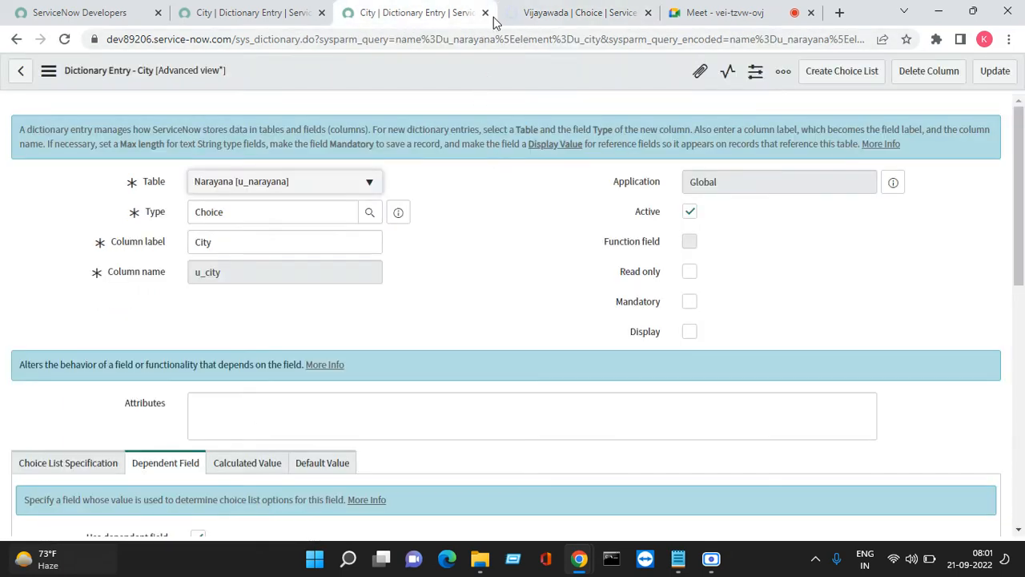
Close the duplicate City dictionary tabs and refresh the Choices list
click(485, 13)
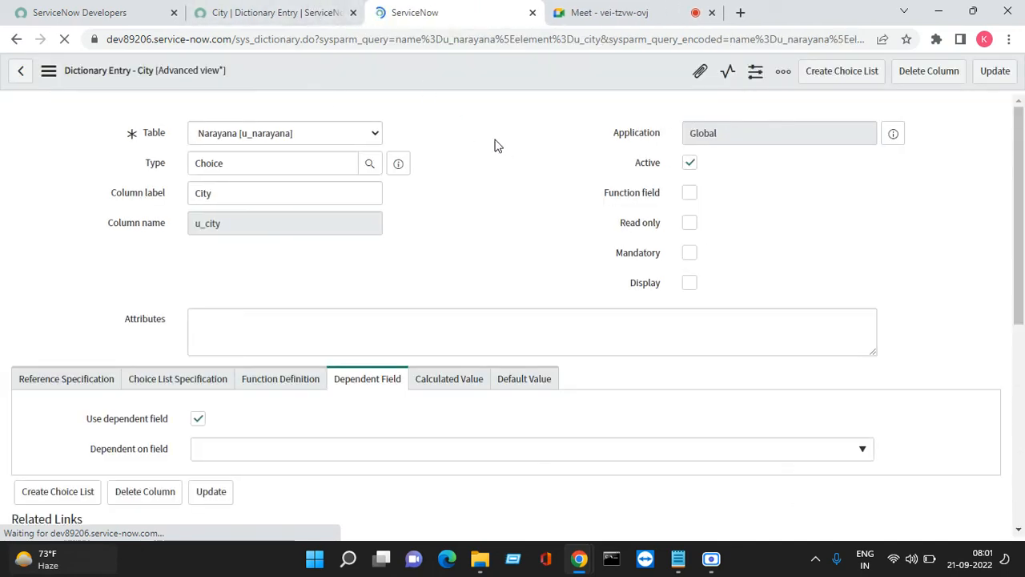
scroll(496, 144, down, 3)
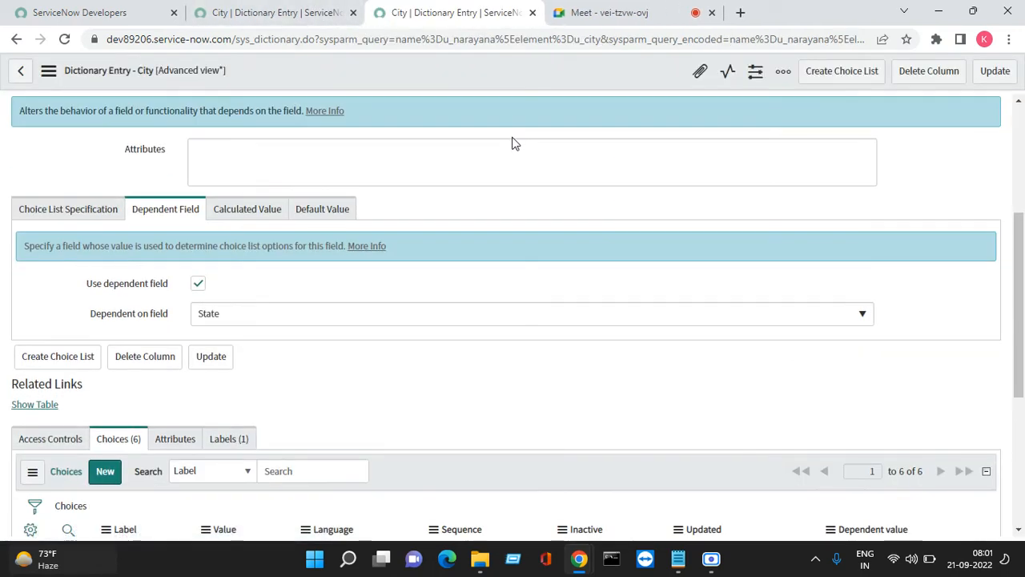
key(ctrl+w)
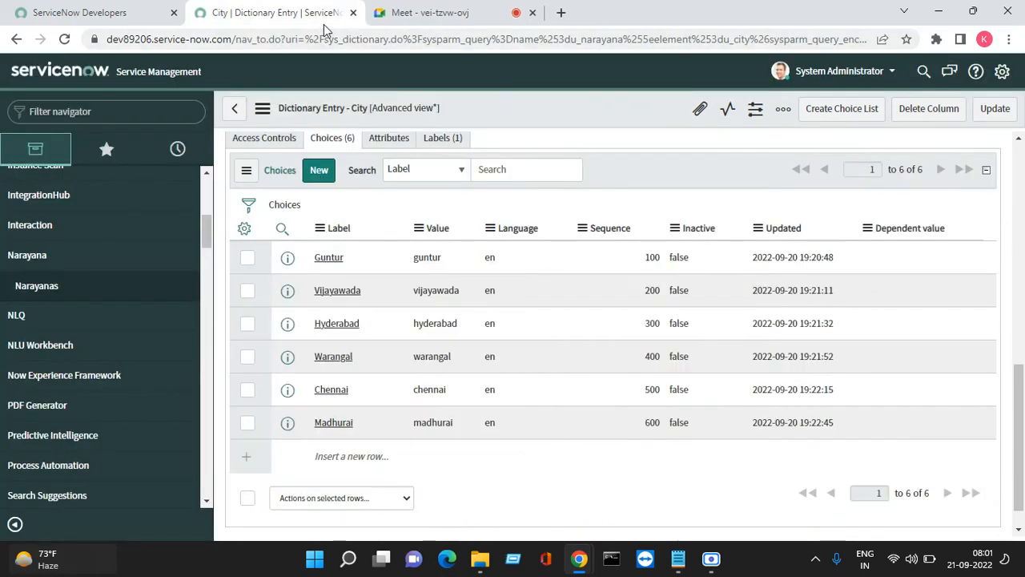
right_click(680, 194)
click(672, 199)
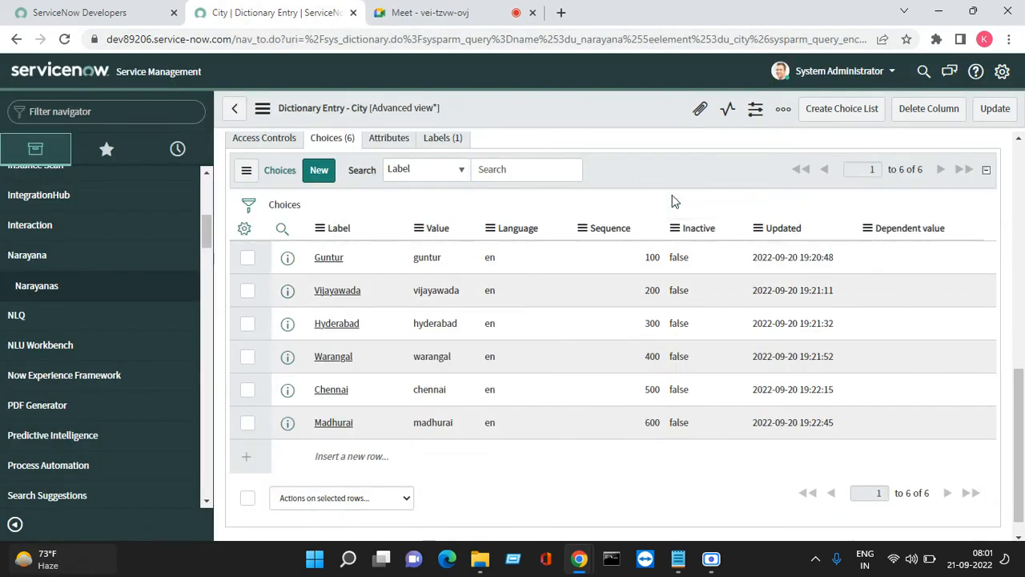
Set the Dependent value of the Hyderabad and Warangal choices to ts
right_click(288, 336)
click(304, 343)
right_click(289, 362)
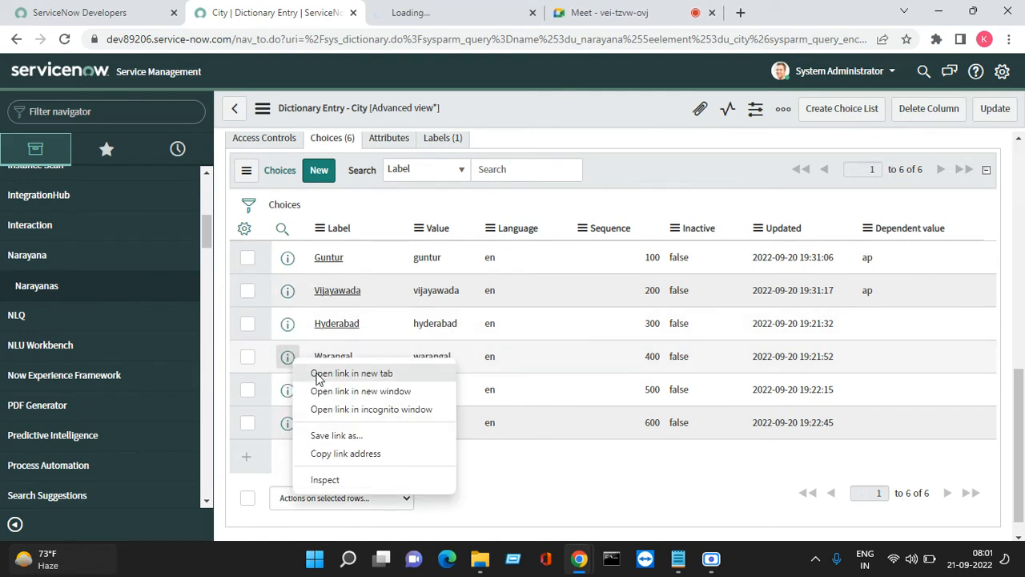
click(298, 371)
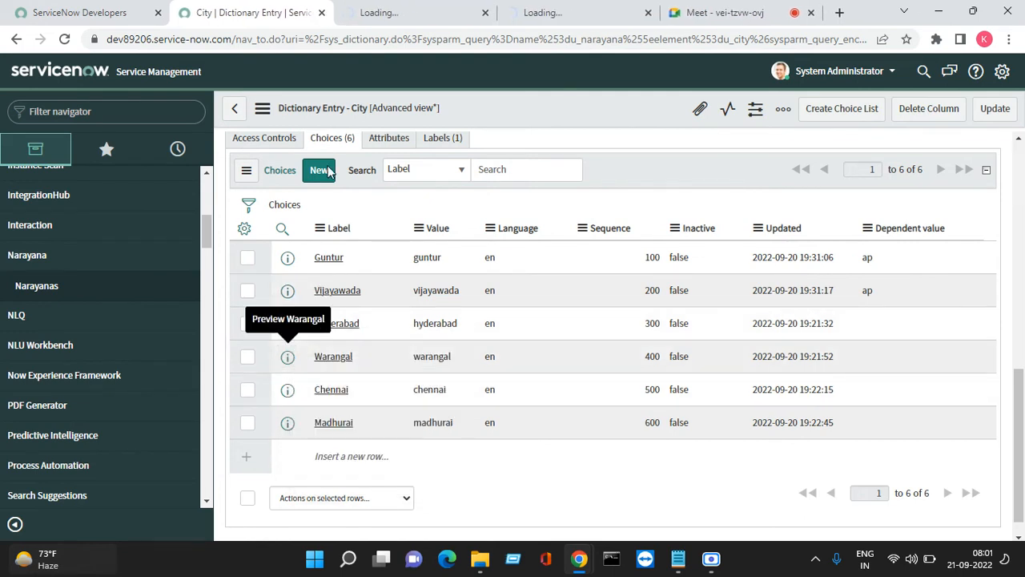
click(402, 17)
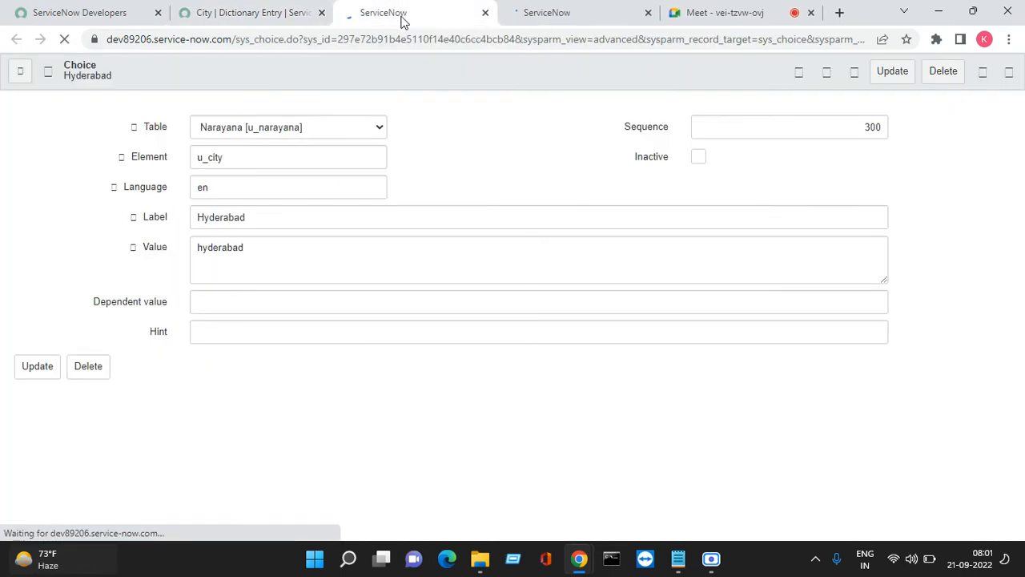
click(211, 302)
text(ts)
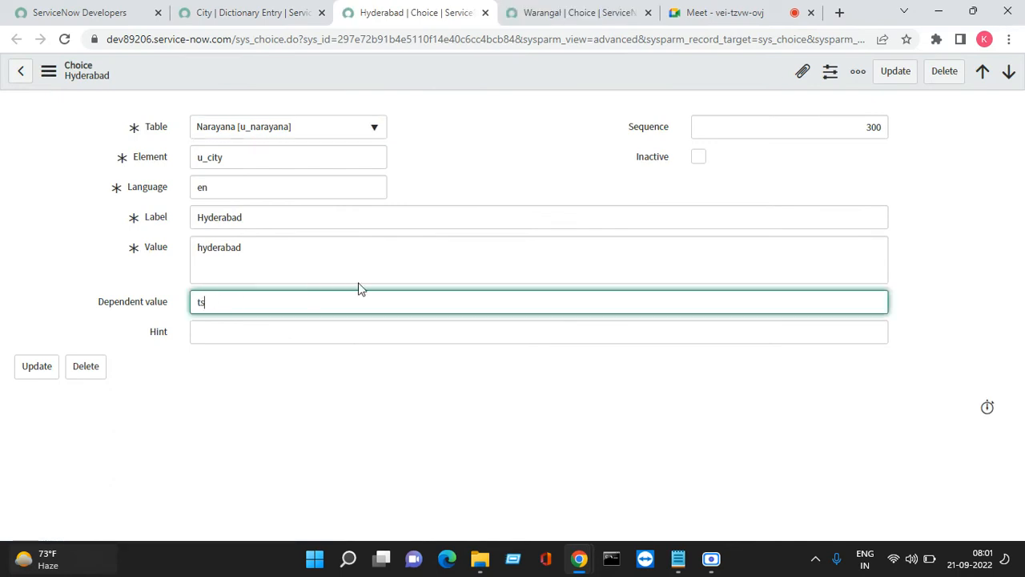
click(895, 71)
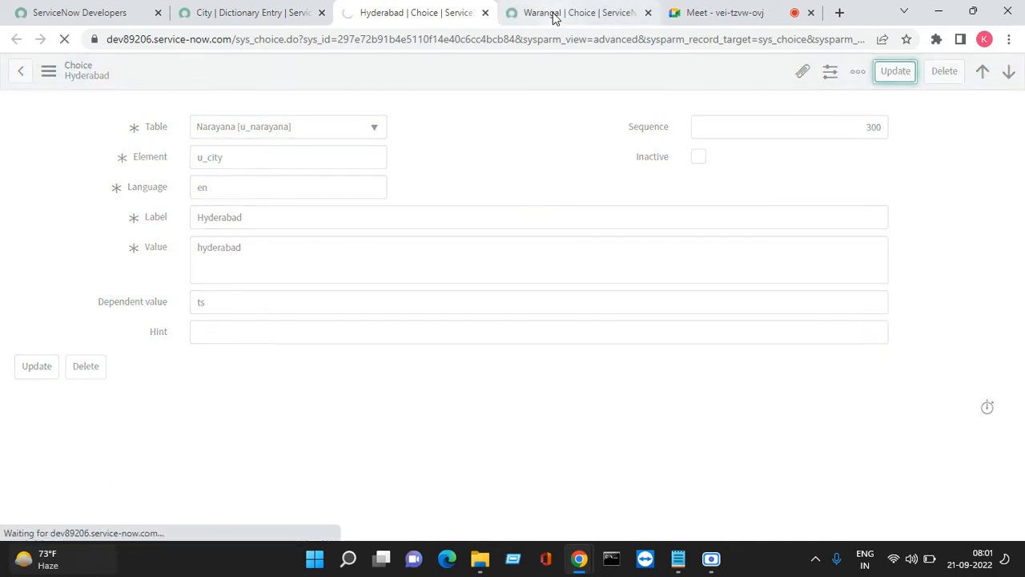
click(573, 13)
click(242, 302)
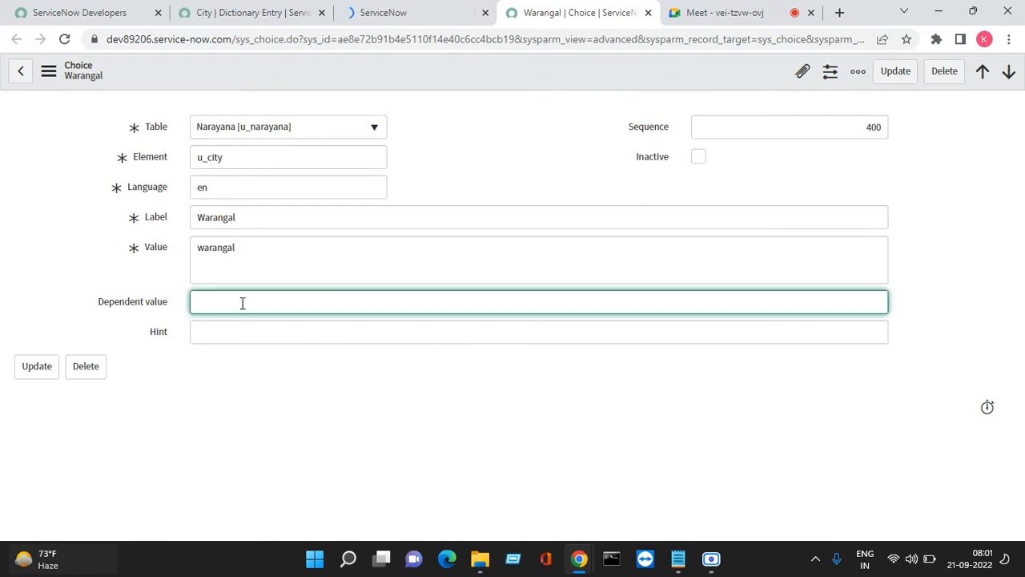
click(897, 72)
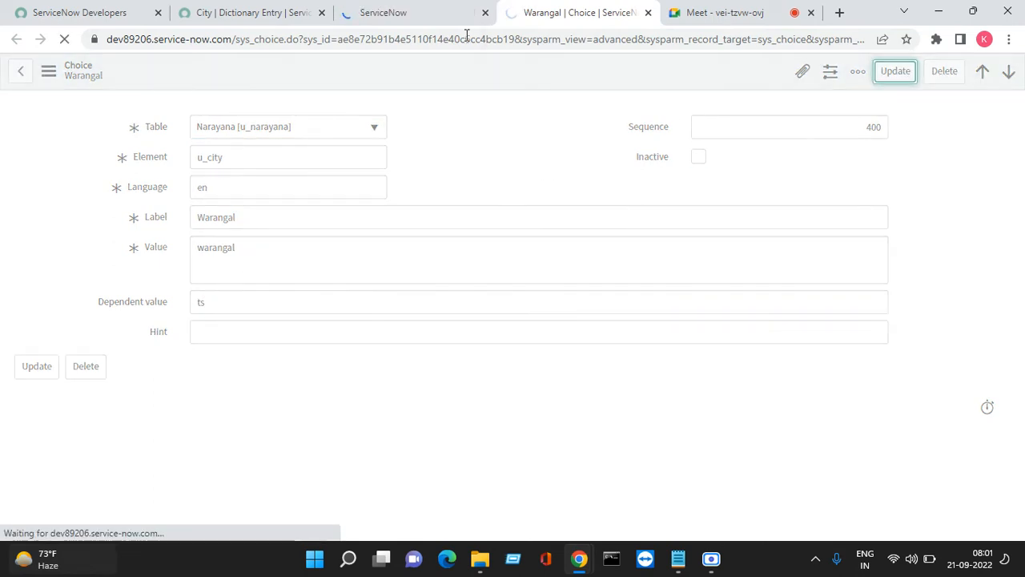
click(452, 20)
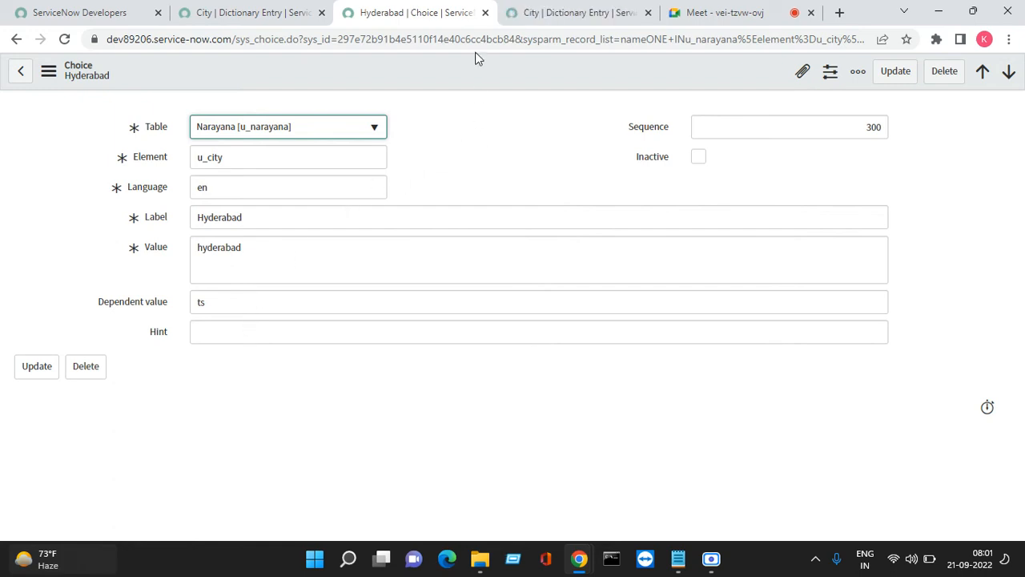
Close the extra tabs and refresh the City Choices list
click(485, 13)
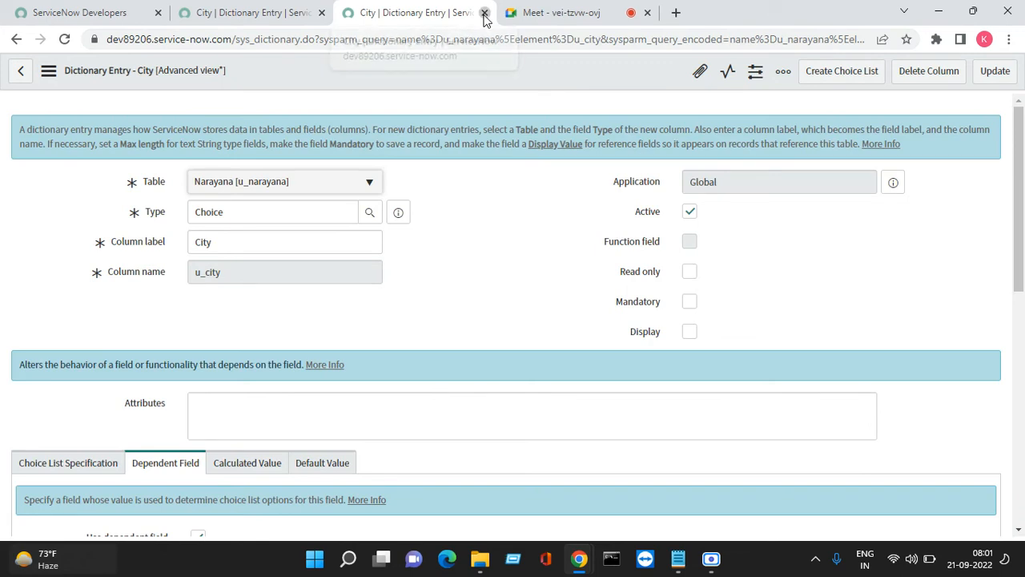
click(484, 12)
right_click(633, 165)
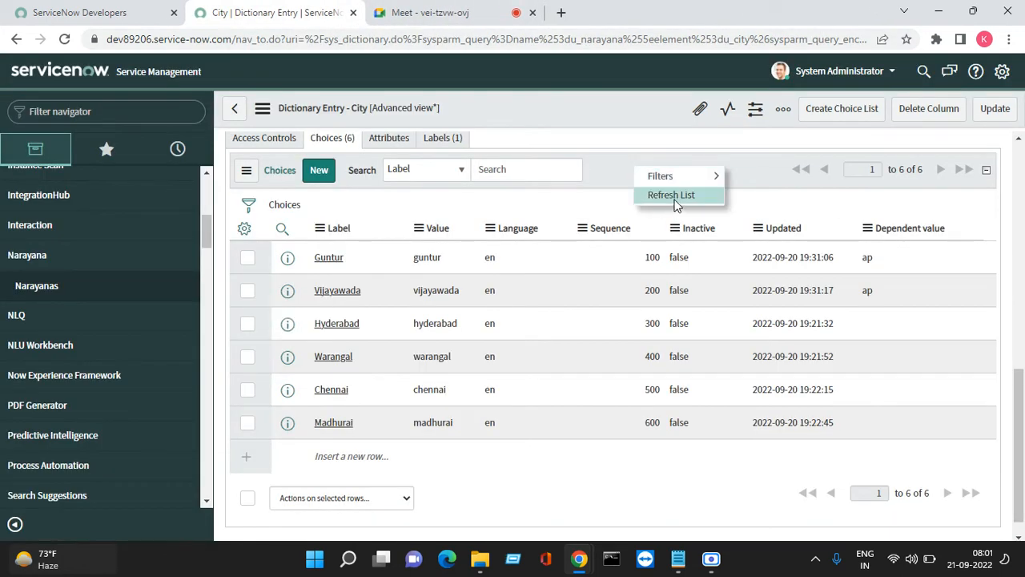
click(675, 206)
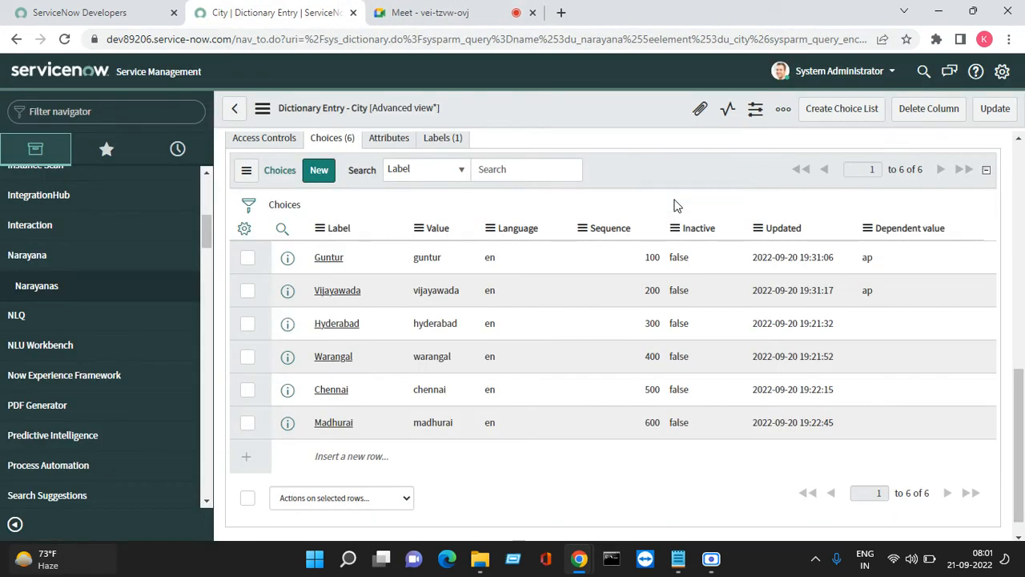
right_click(287, 391)
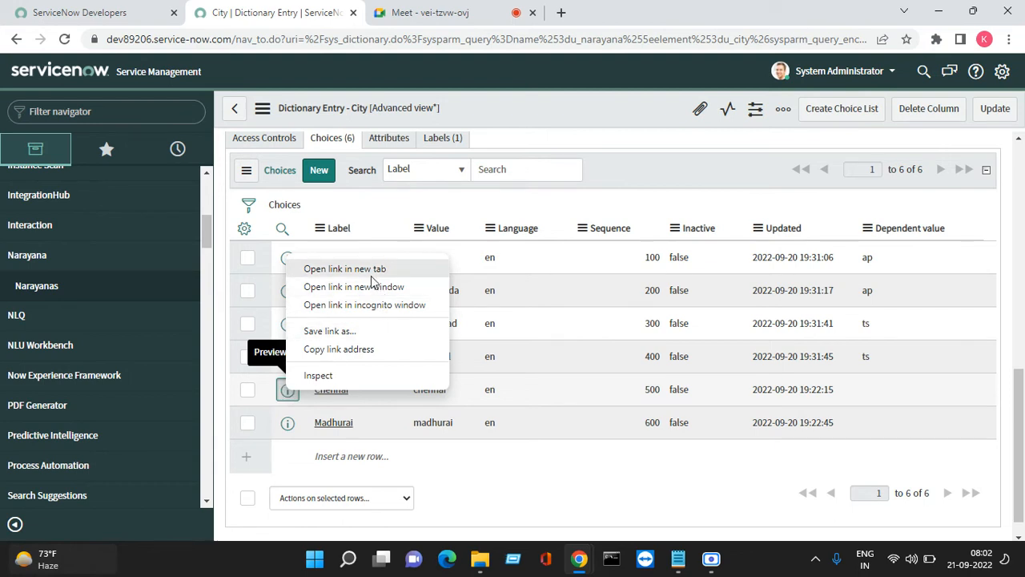
Open the Chennai and Madhurai choices and set Chennai's Dependent value to tn
click(372, 269)
right_click(287, 422)
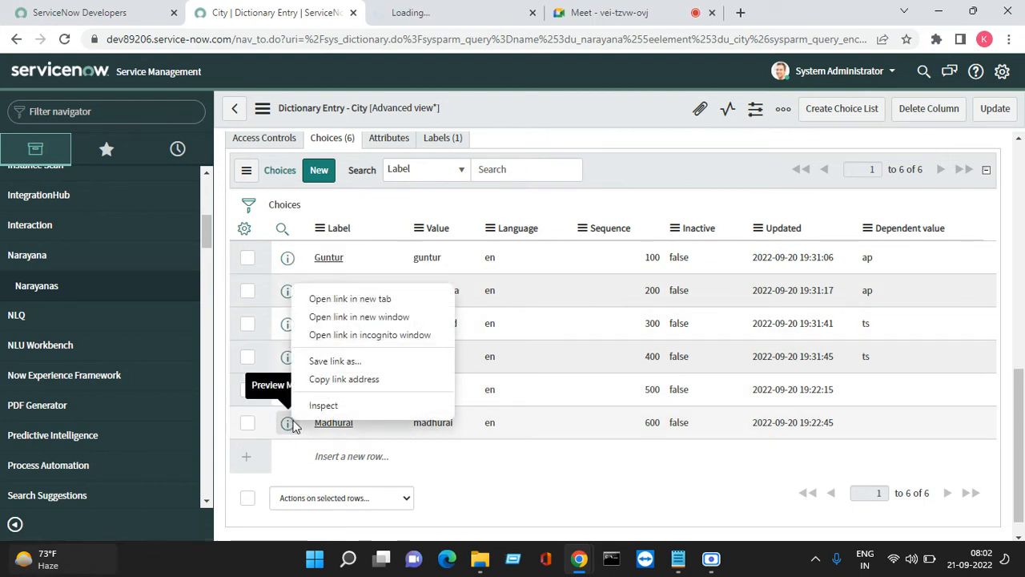
click(350, 301)
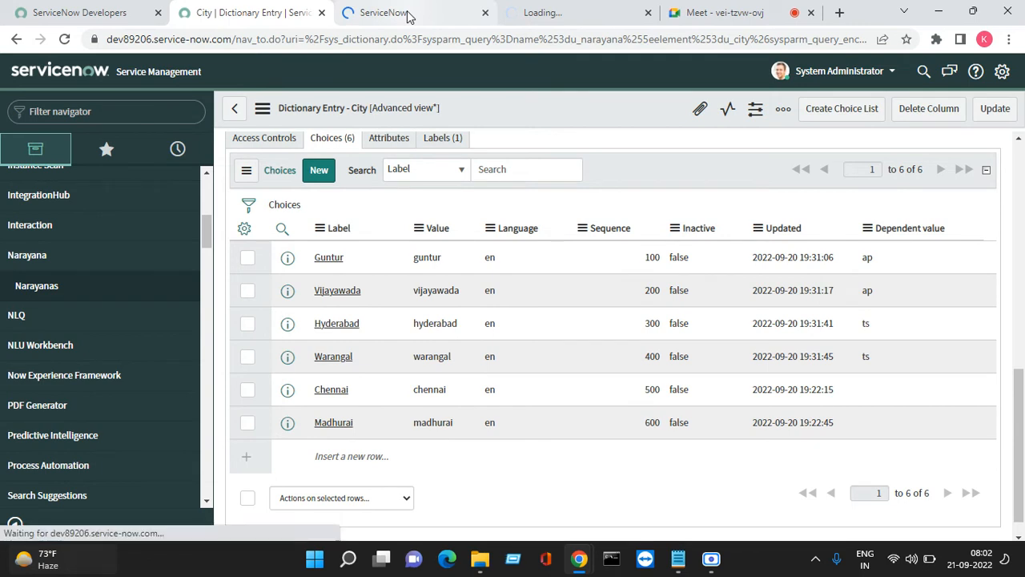
click(410, 13)
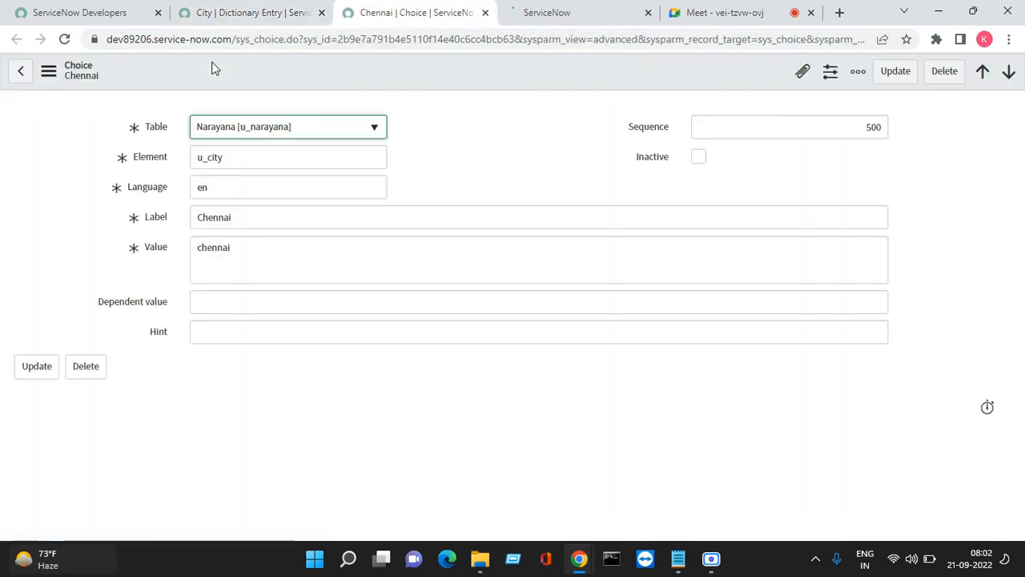
click(233, 298)
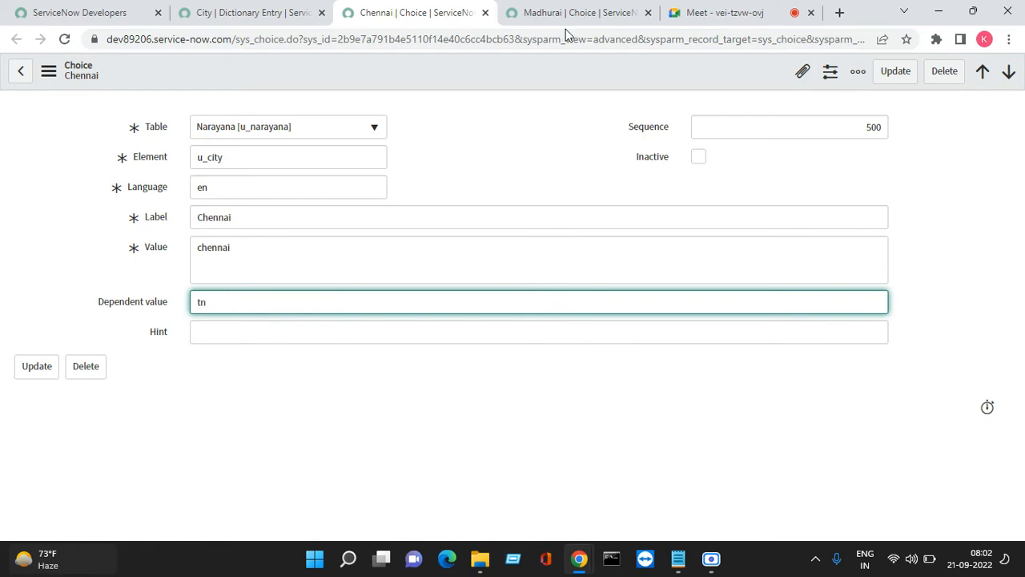
click(895, 72)
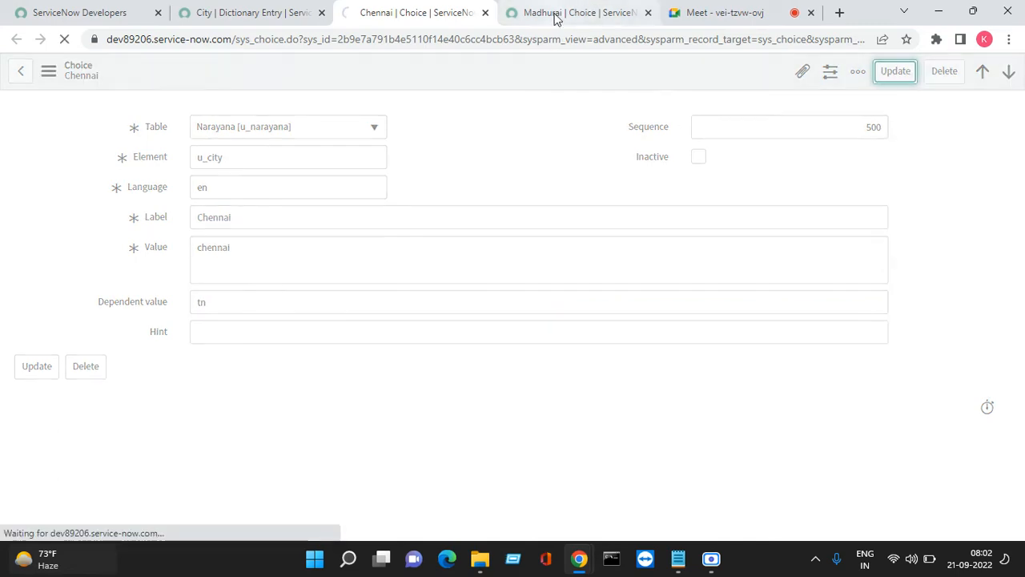
Set Madhurai's Dependent value to tn, after admitting a waiting caller to the video meeting
click(553, 14)
click(723, 10)
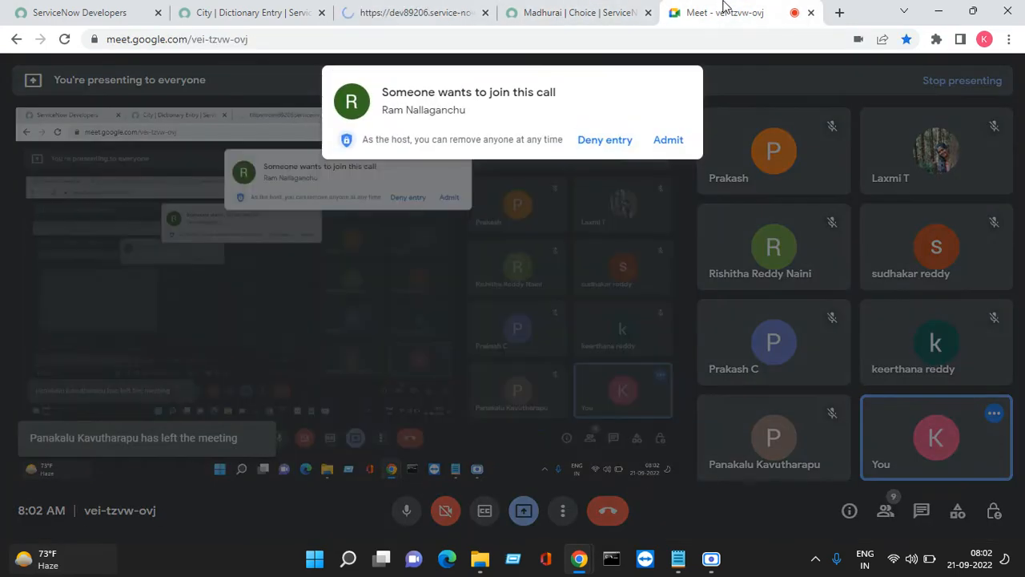
click(669, 140)
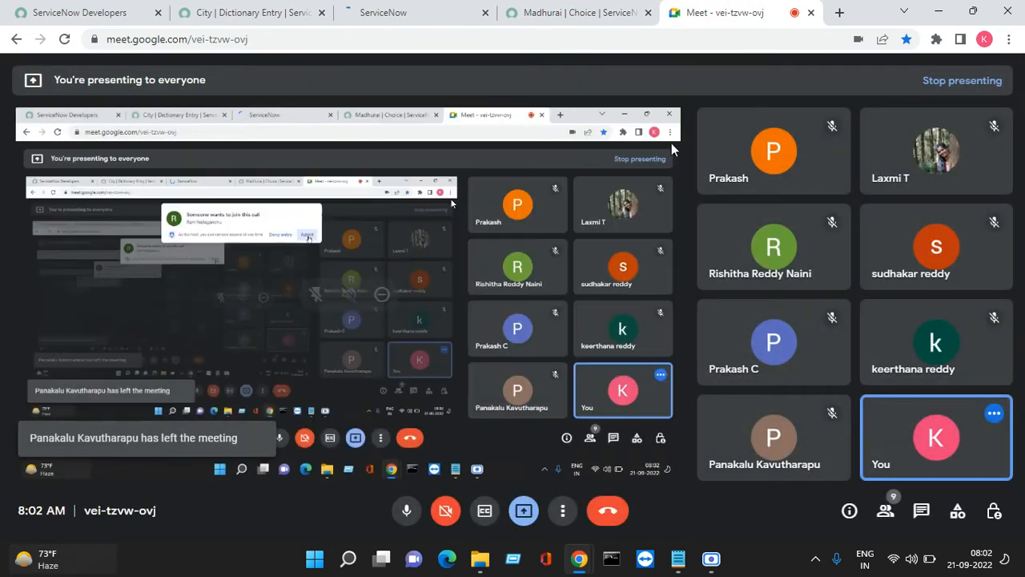
click(580, 9)
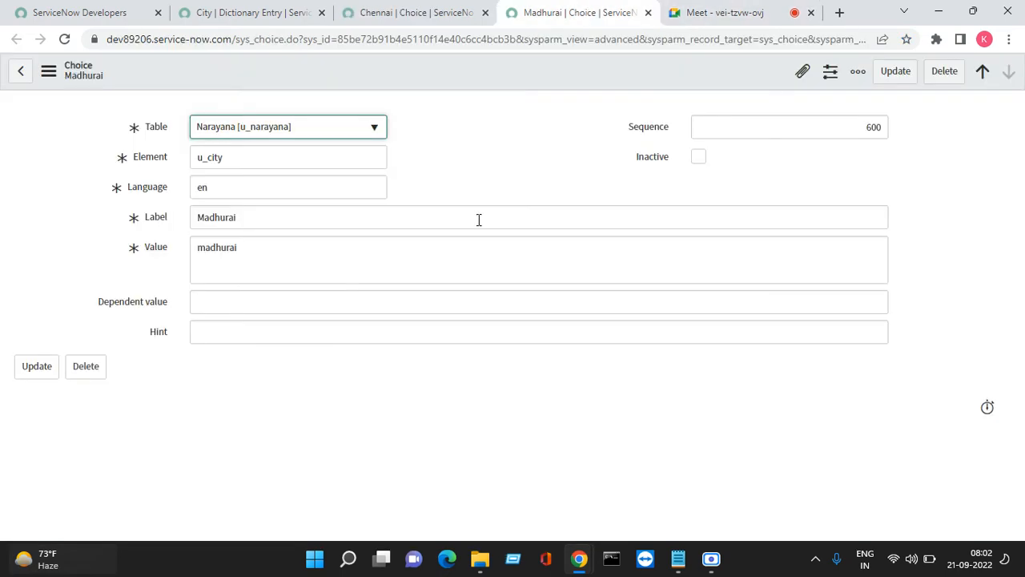
click(221, 305)
text(t)
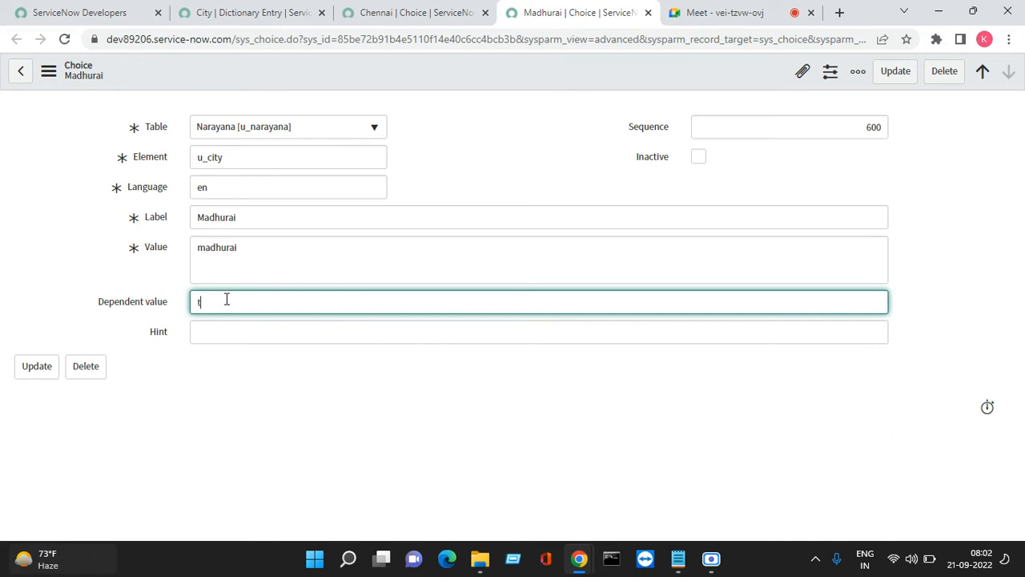
text(n)
click(896, 70)
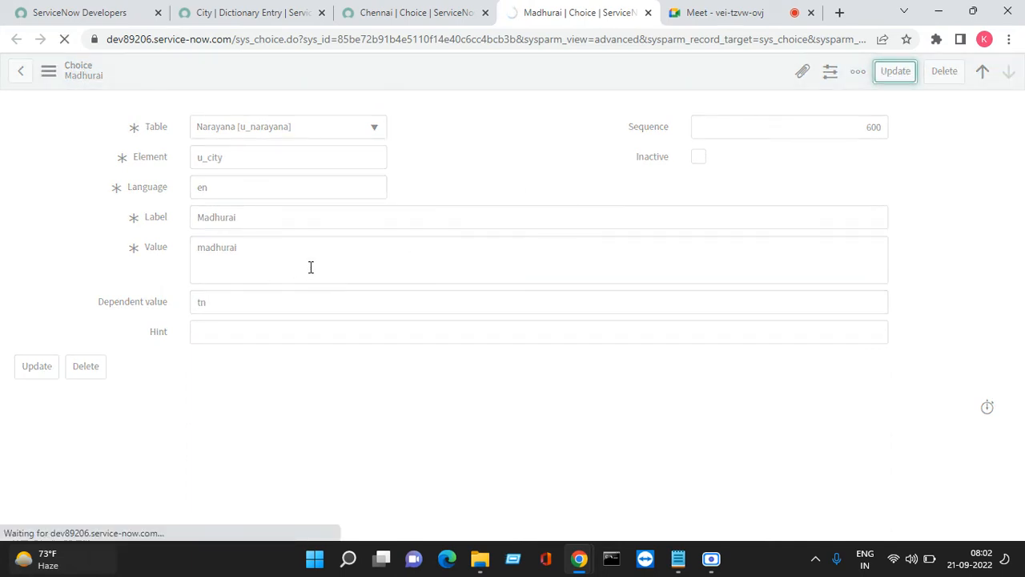
Change Chennai's Dependent value to tn1 and update it
click(453, 10)
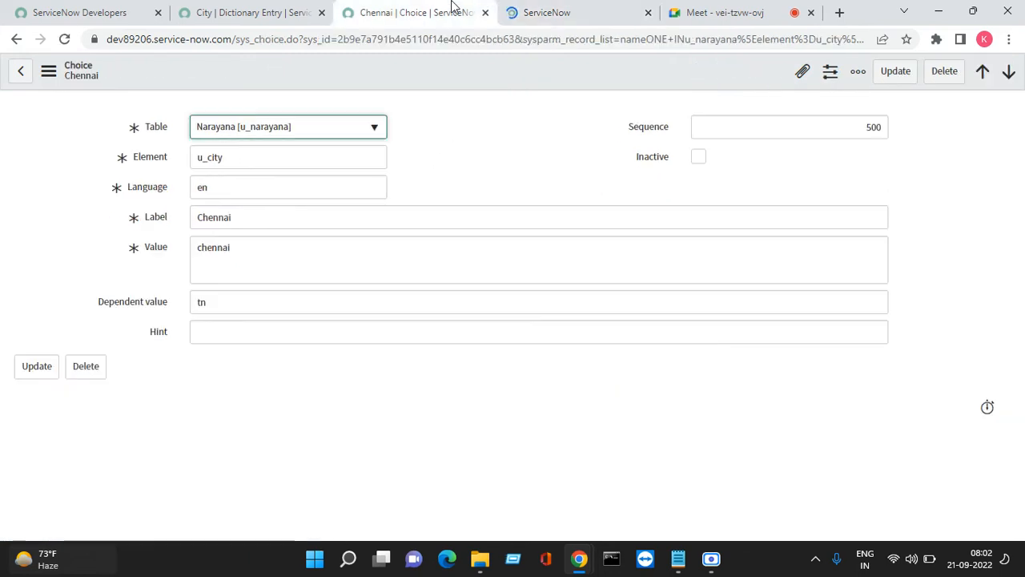
click(528, 143)
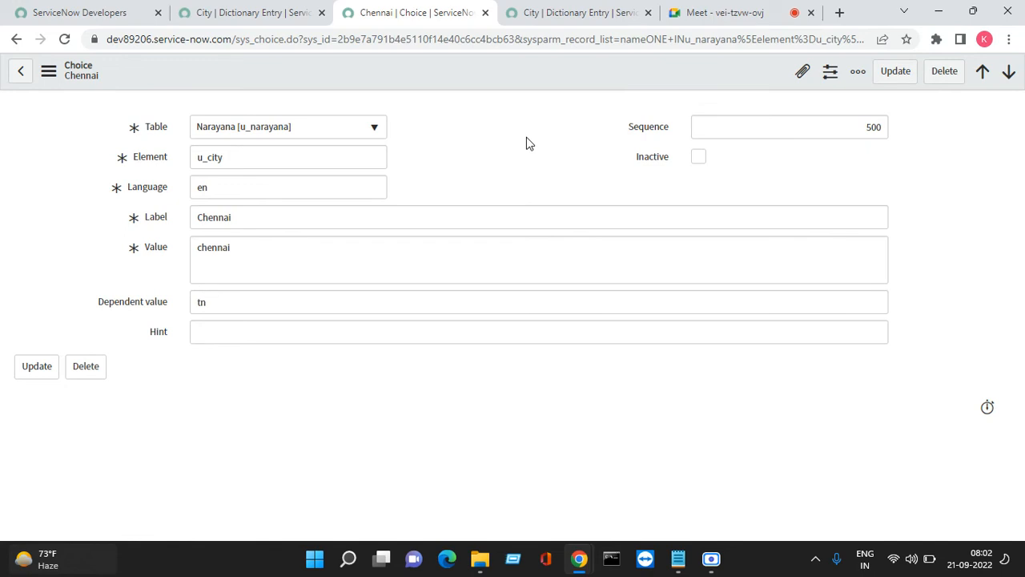
right_click(201, 127)
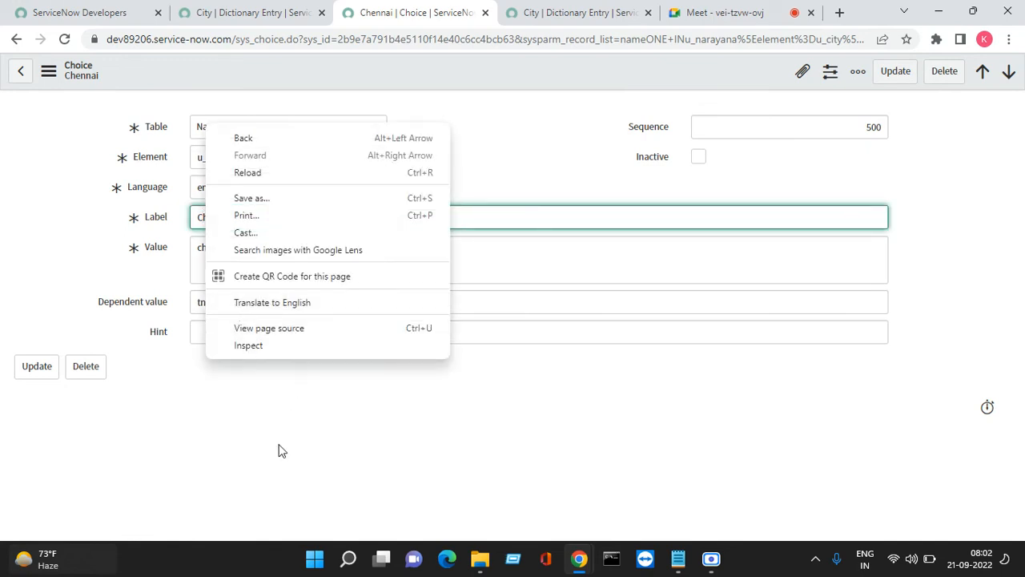
click(280, 450)
click(237, 303)
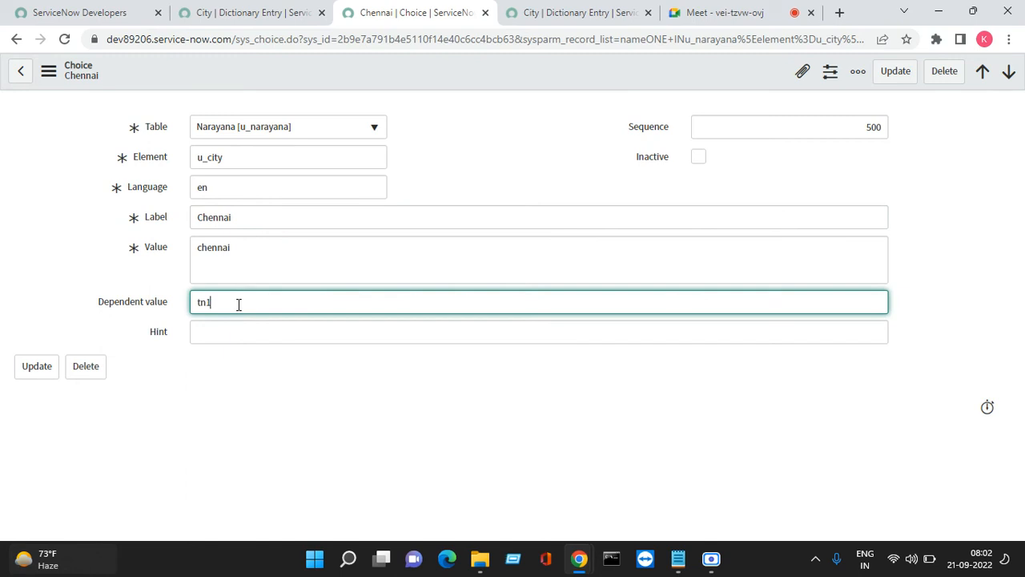
text(1)
click(895, 71)
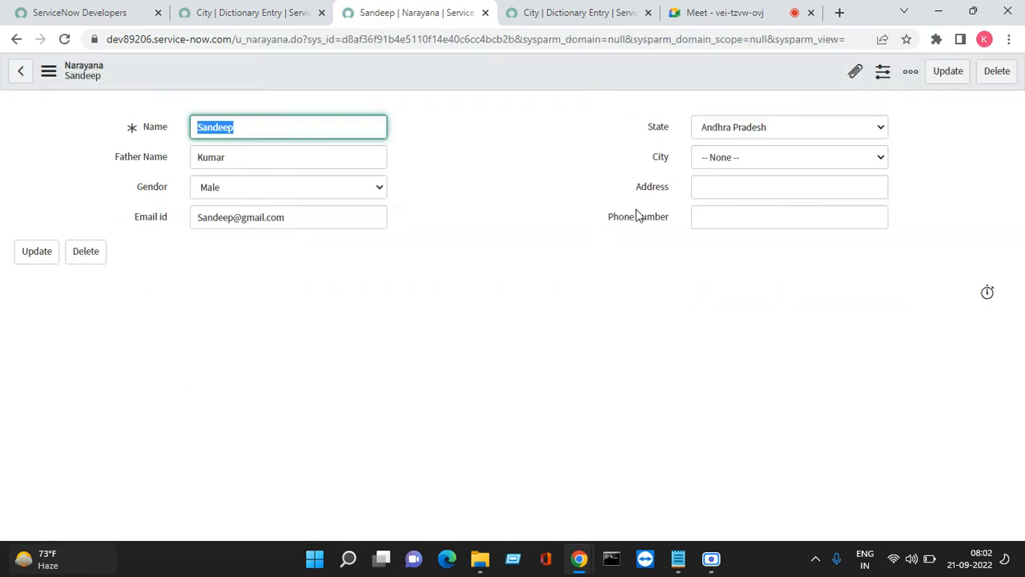
Set State to Tamilnadu and pick Madhurai, the only city offered, as the City
click(747, 134)
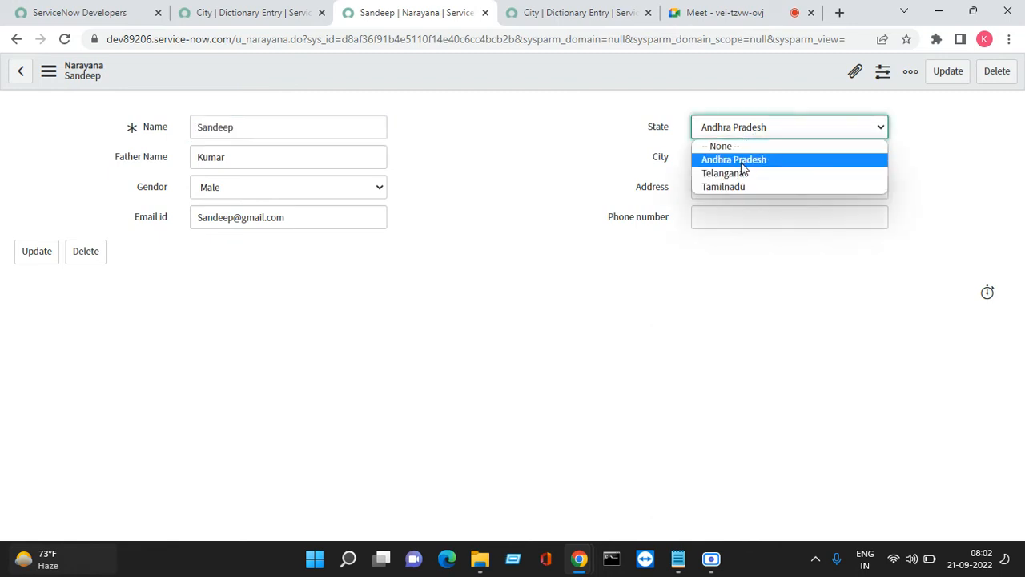
click(738, 187)
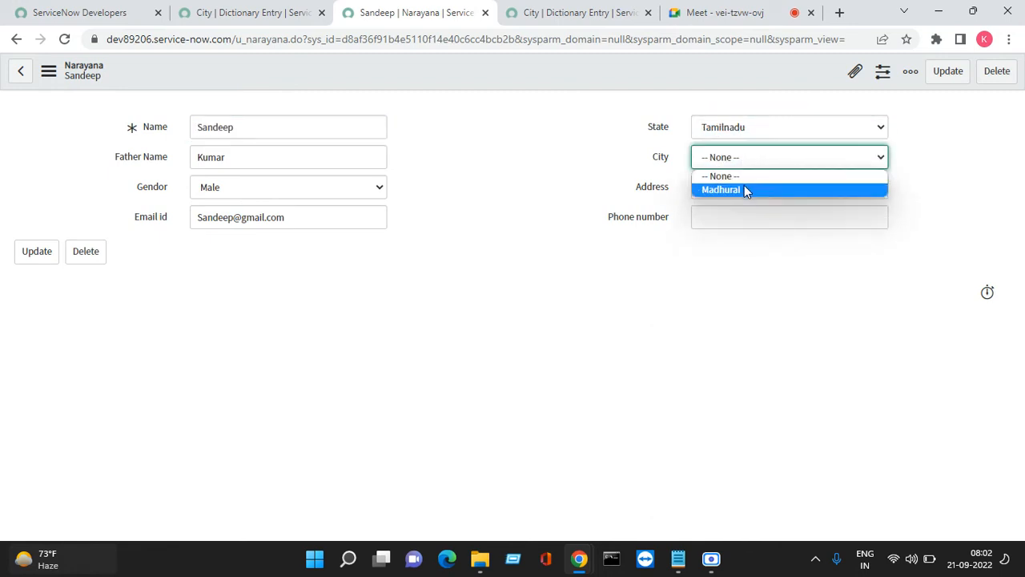
click(744, 190)
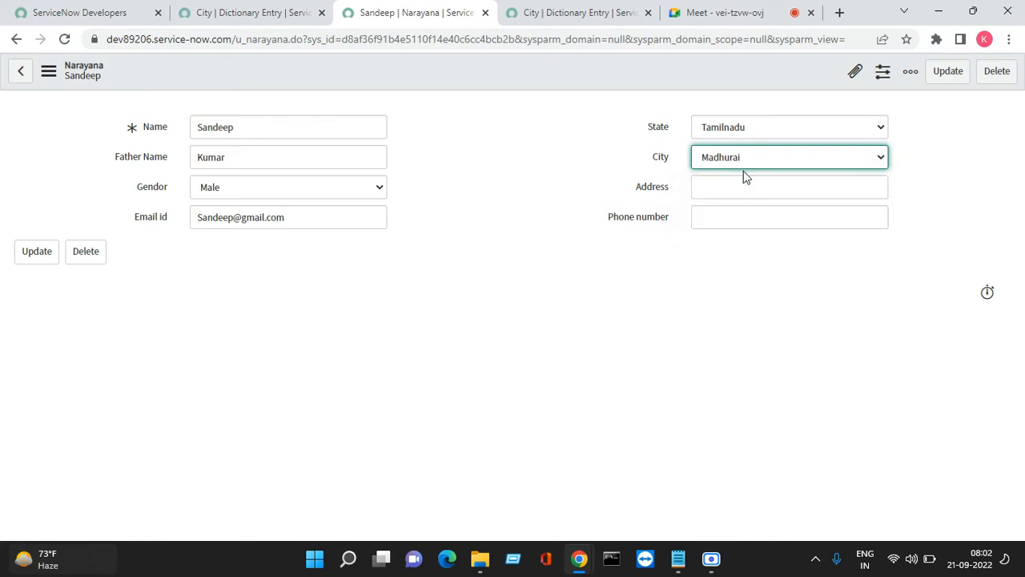
click(744, 171)
click(738, 180)
click(738, 161)
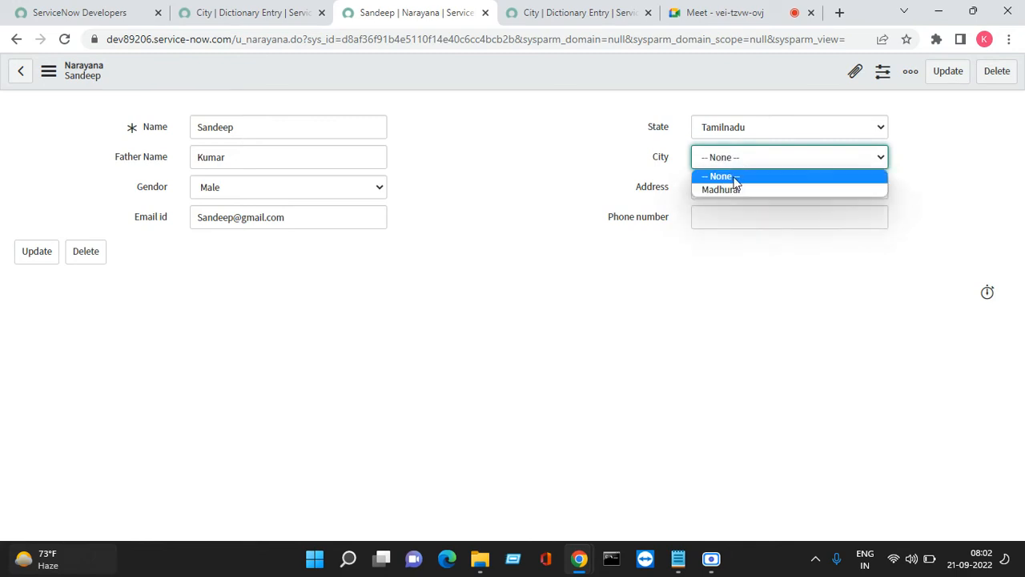
click(737, 190)
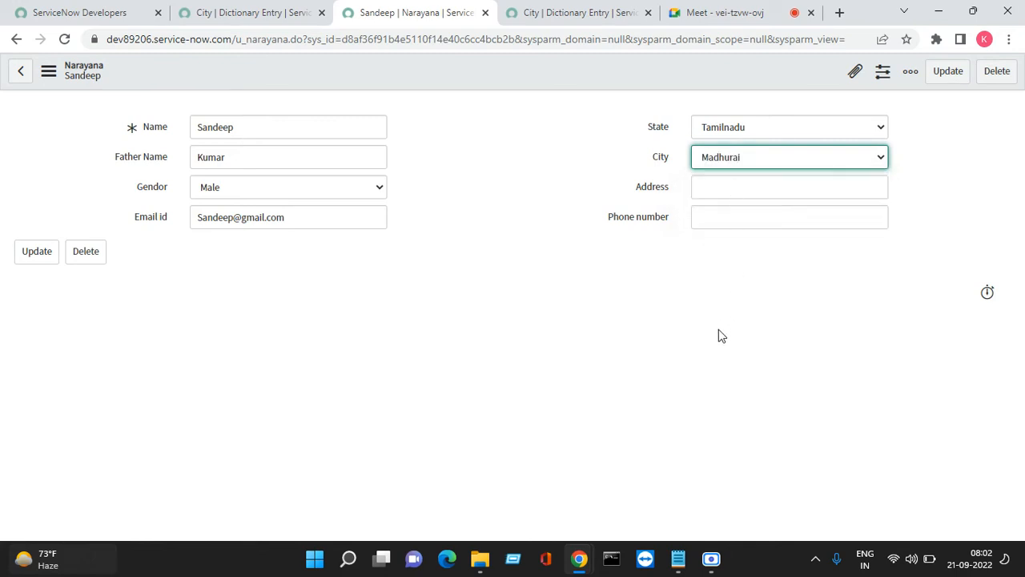
click(730, 165)
click(729, 176)
click(720, 163)
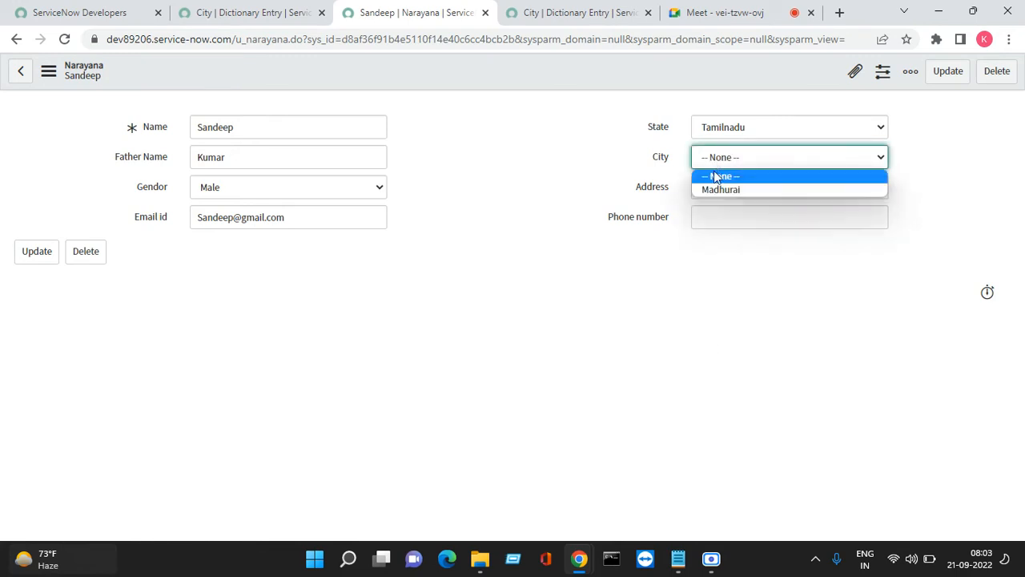
click(715, 188)
click(663, 161)
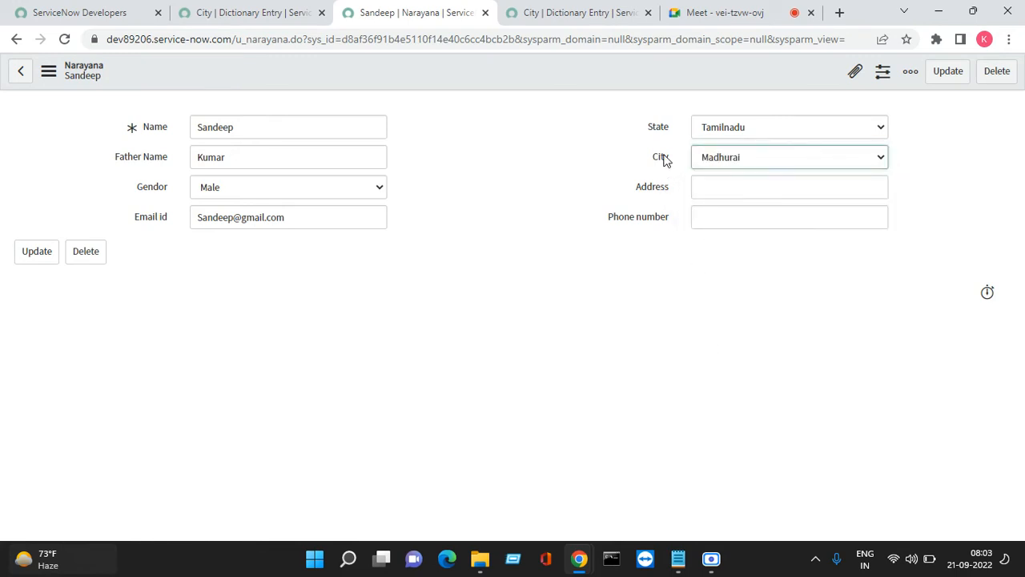
Open the City field's dictionary entry, leaving the unsaved Narayana record
right_click(663, 161)
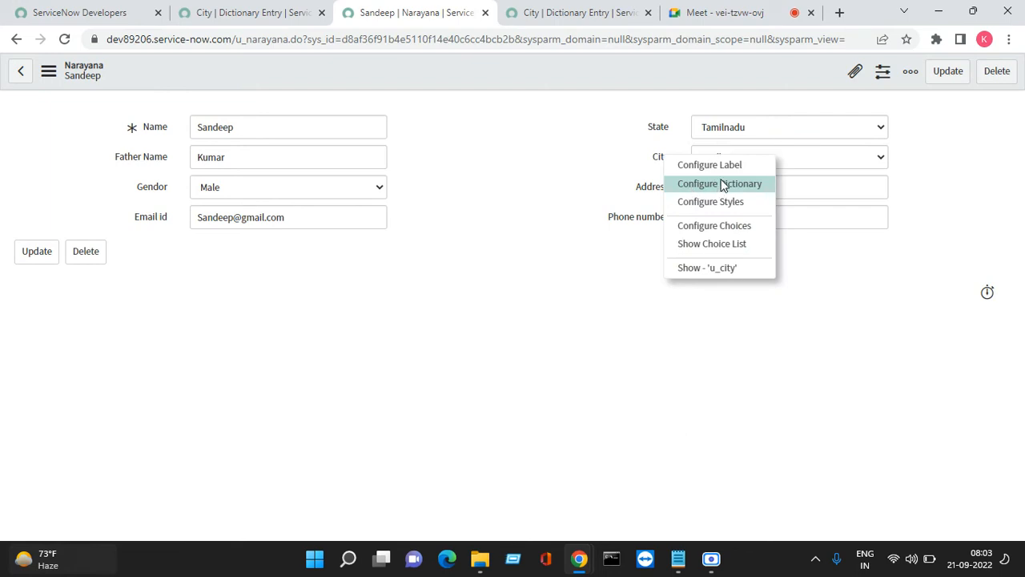
click(721, 184)
click(589, 124)
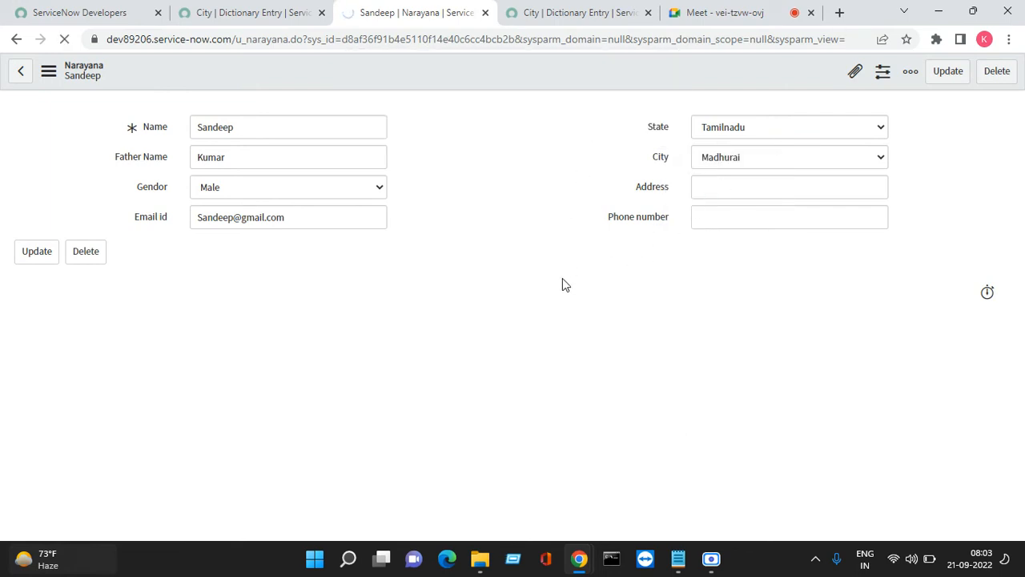
scroll(436, 372, down, 1)
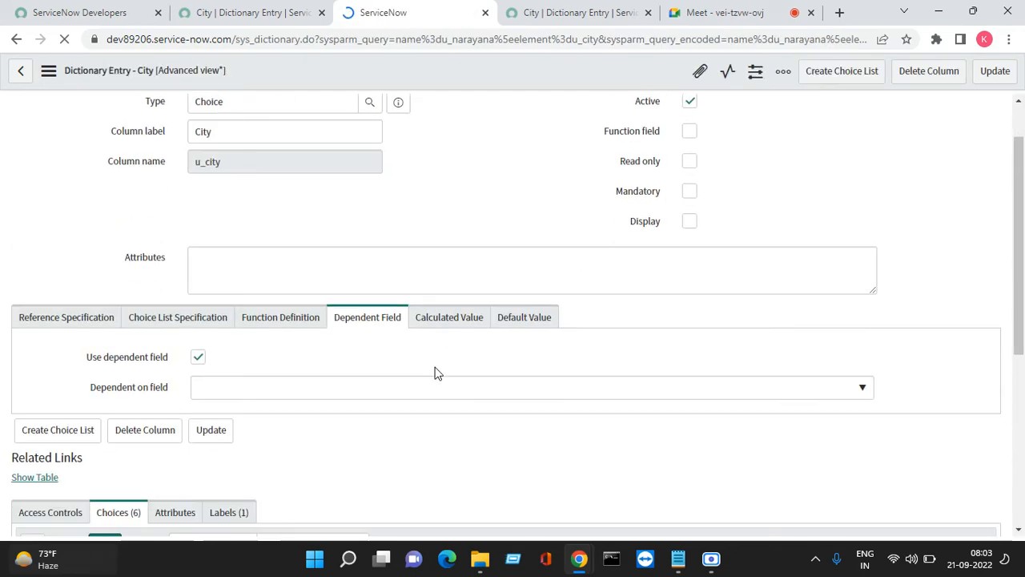
scroll(437, 372, down, 5)
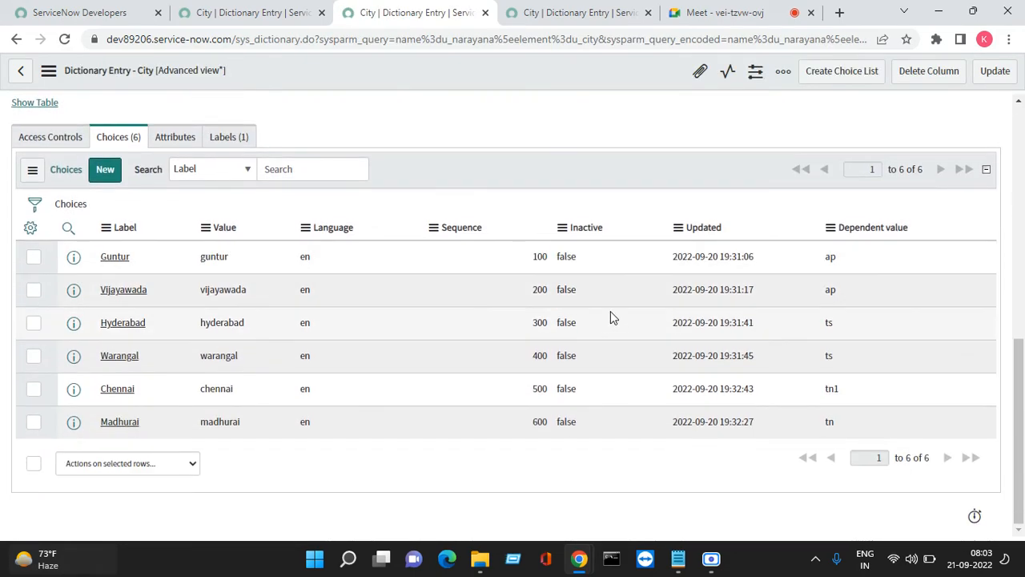
Change Chennai's Dependent value from tn1 to tn in the Choices list
double_click(841, 394)
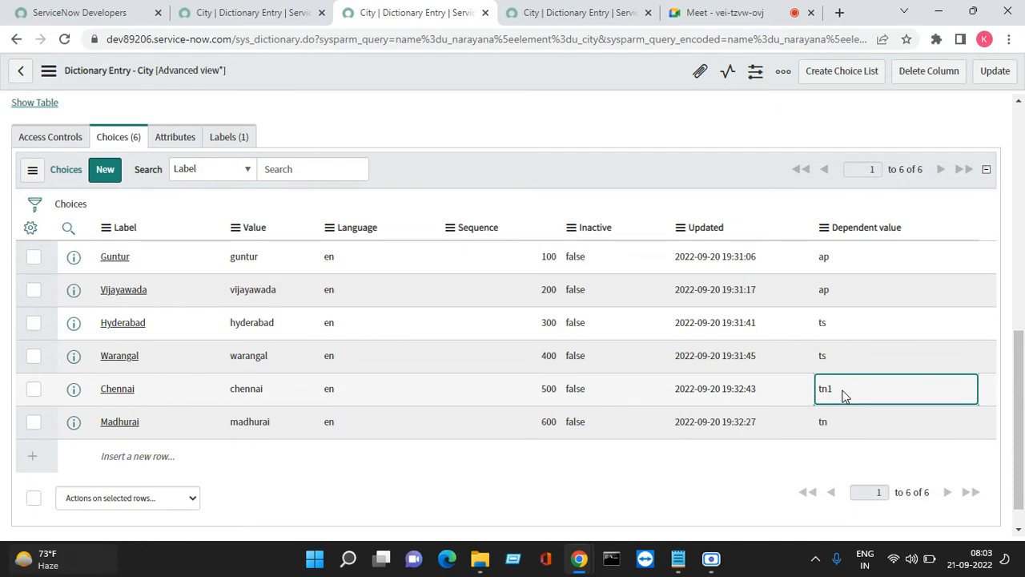
double_click(843, 394)
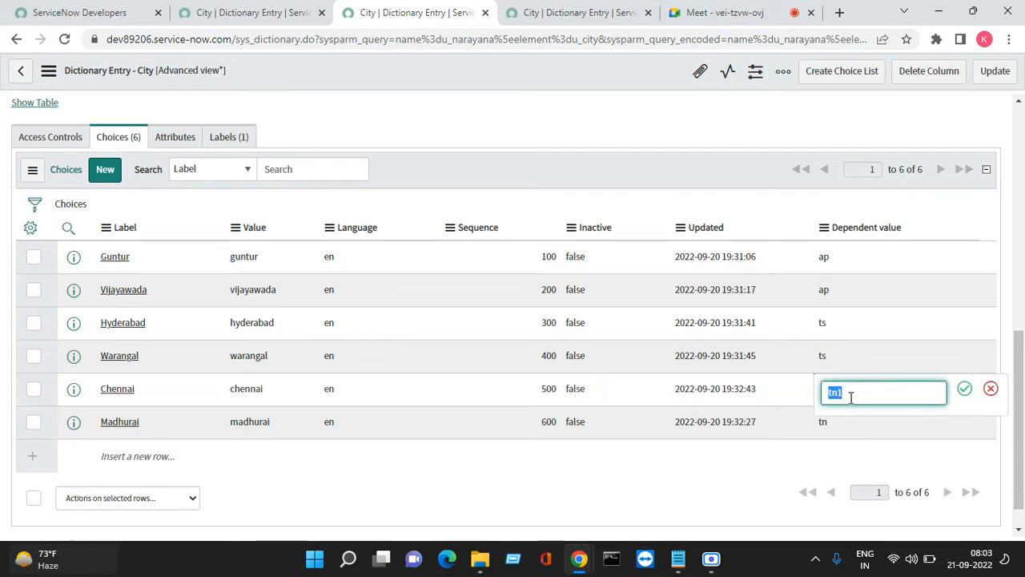
key(BackSpace)
text(tb)
key(BackSpace)
text(n)
click(964, 389)
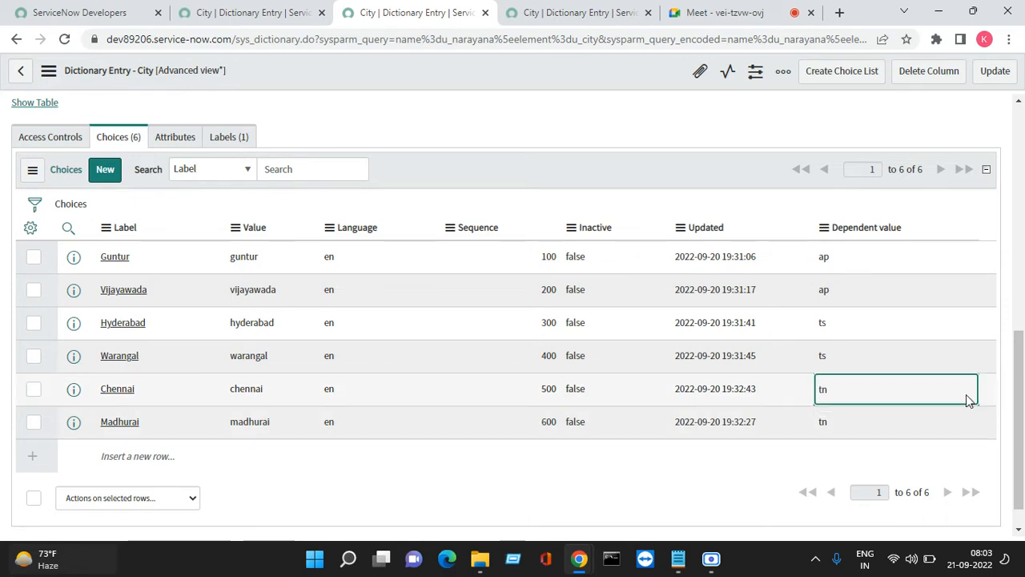
Update the City dictionary entry, then choose Guntur from Andhra Pradesh's filtered cities
click(983, 81)
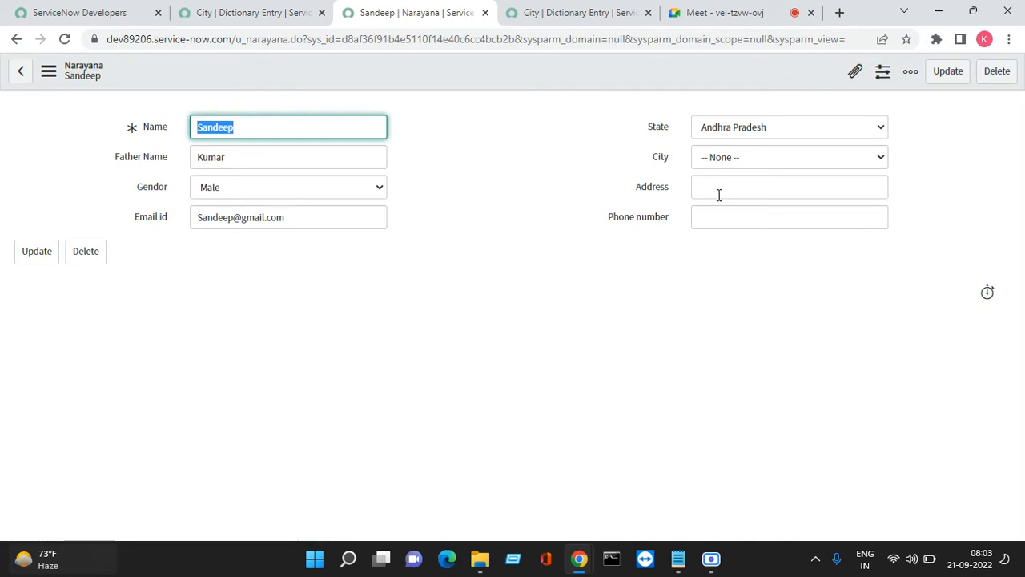
click(725, 160)
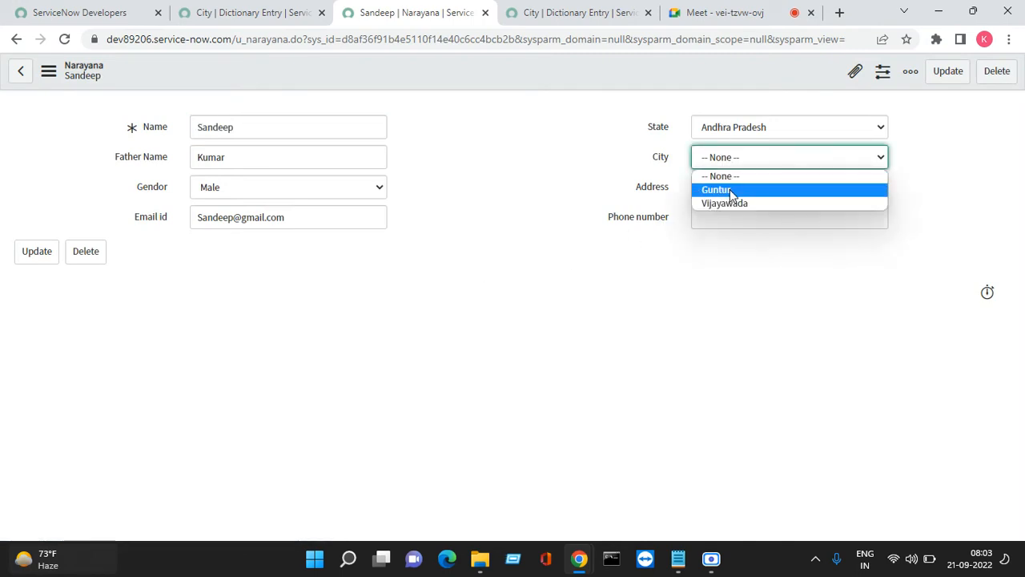
click(727, 193)
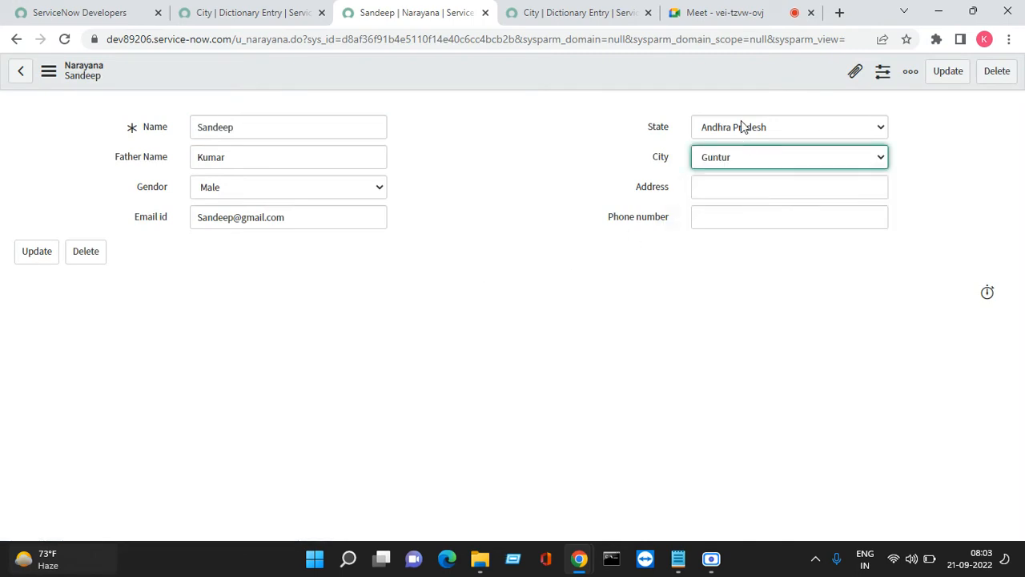
click(741, 120)
Switch State to Telangana, then Tamilnadu, checking each state's filtered City list
click(740, 170)
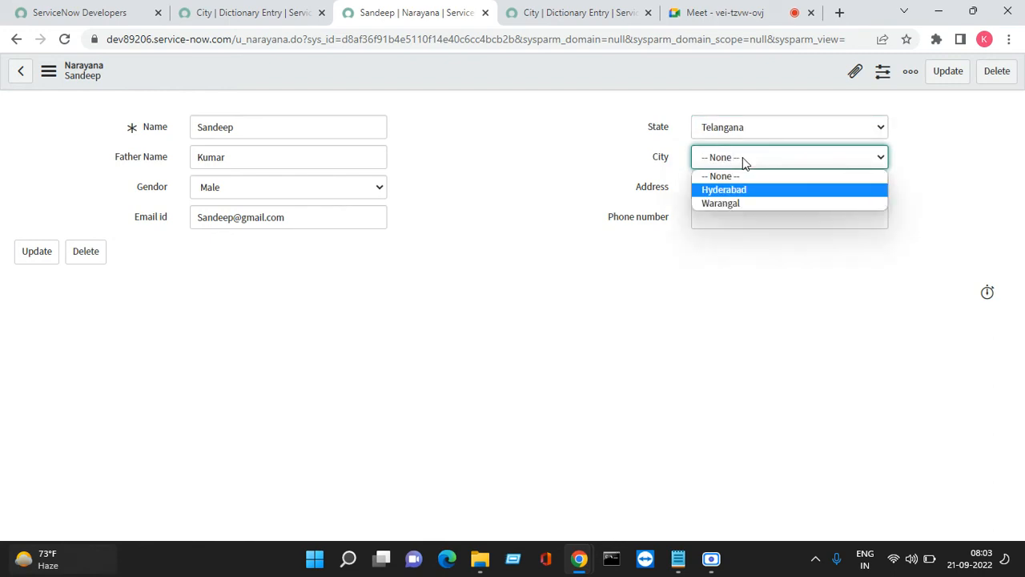
click(742, 188)
click(749, 128)
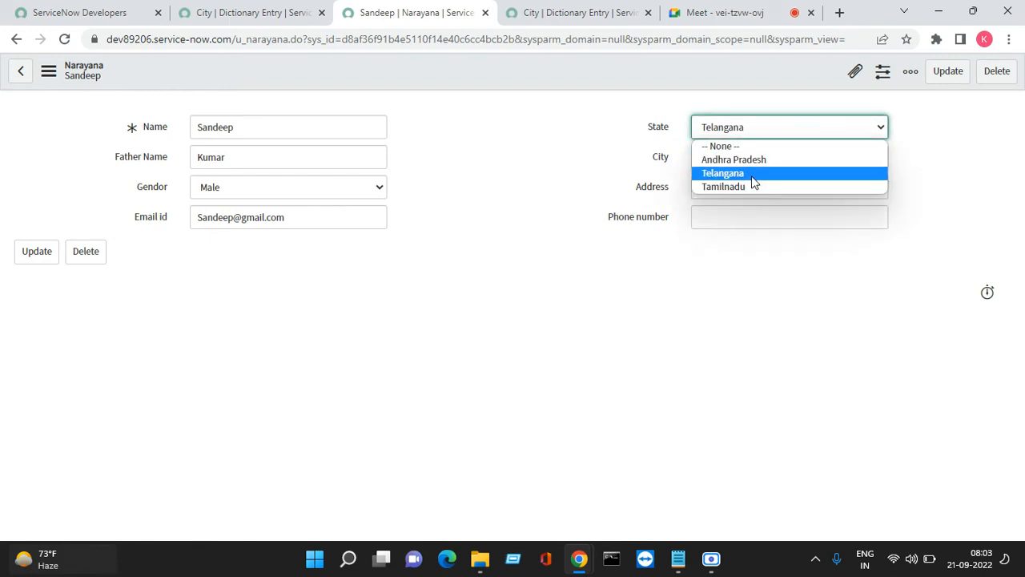
click(750, 184)
click(760, 160)
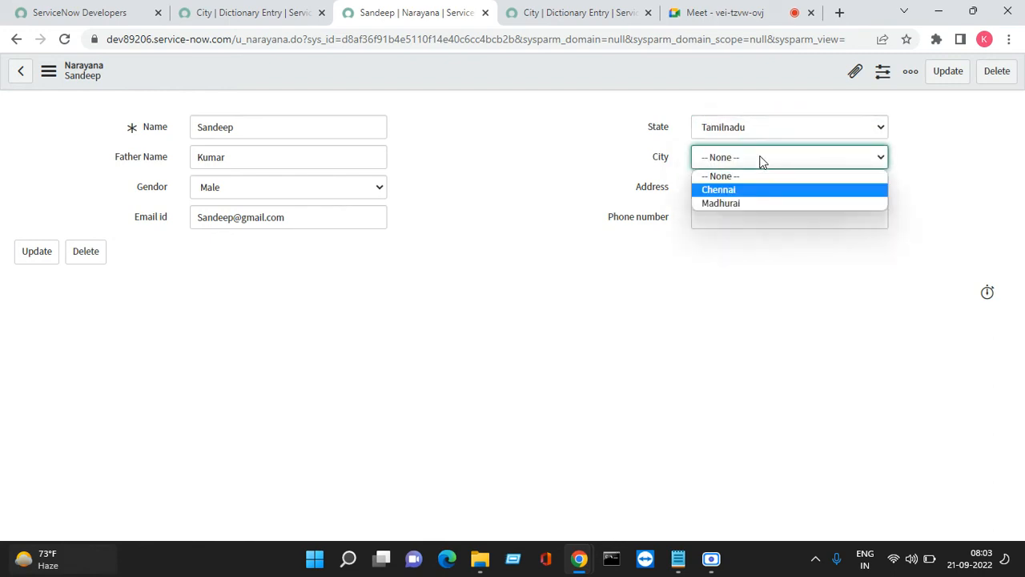
click(584, 289)
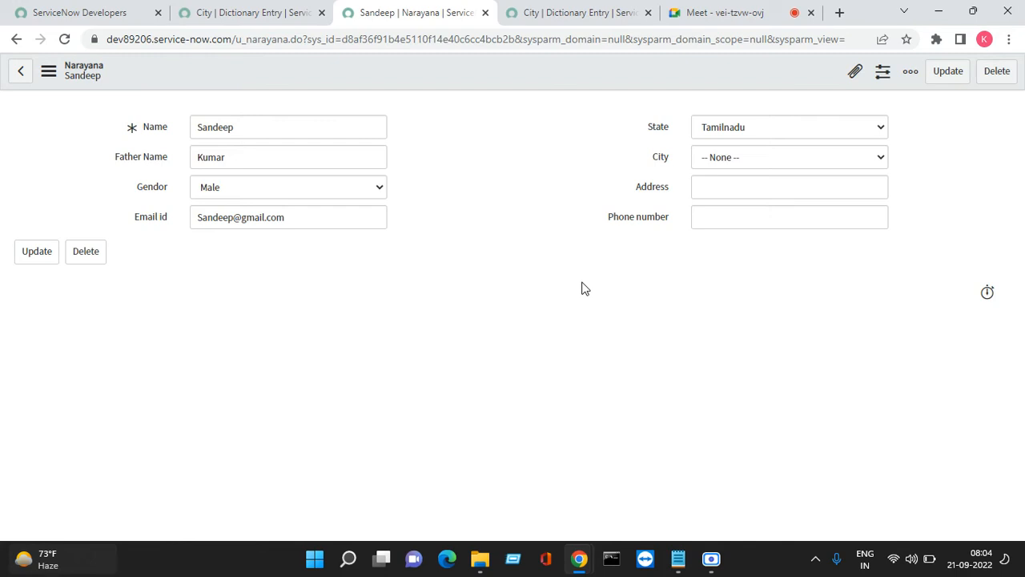
click(759, 128)
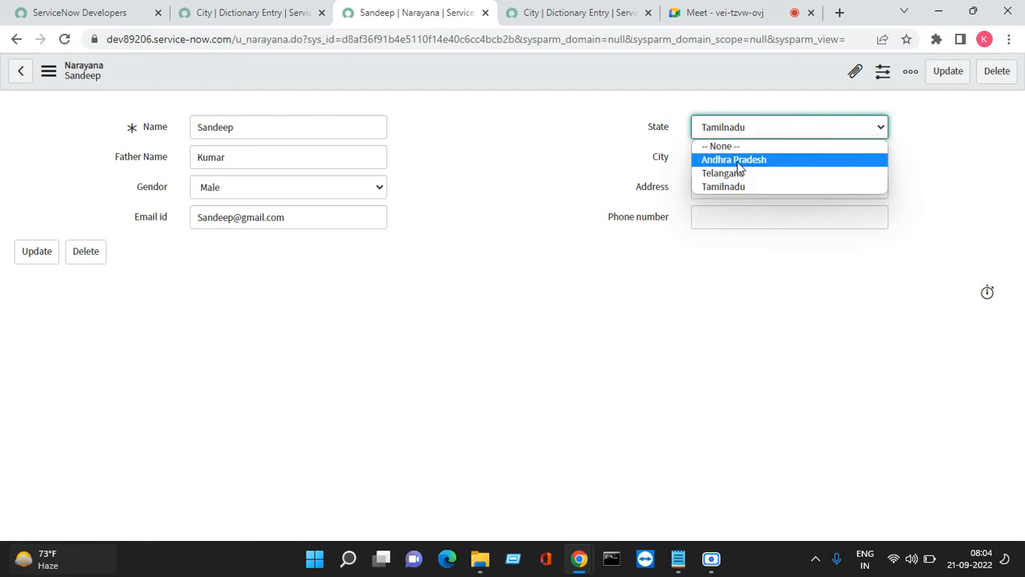
Open the State field's dictionary entry, leaving the unsaved form
click(665, 134)
right_click(665, 135)
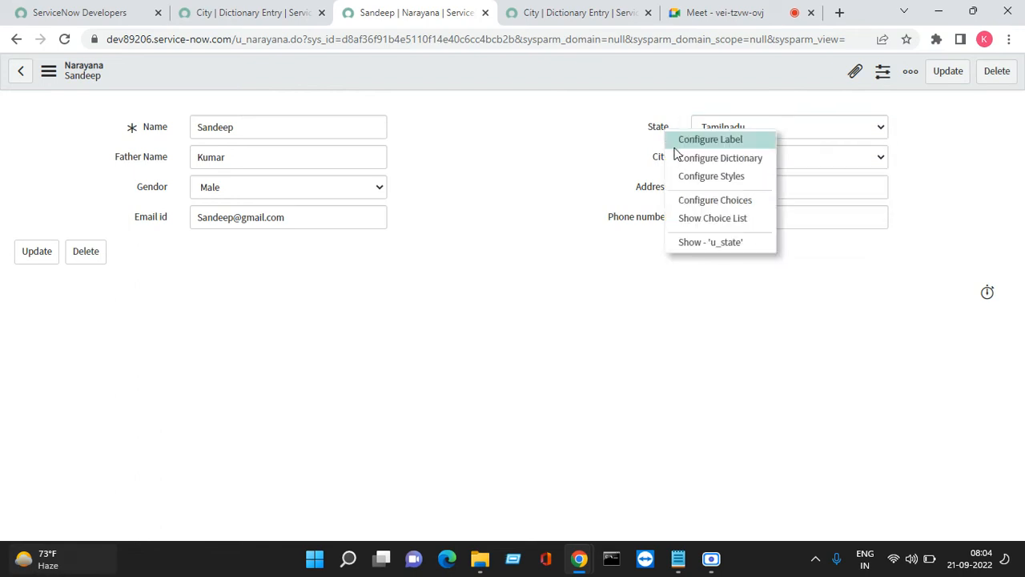
click(750, 163)
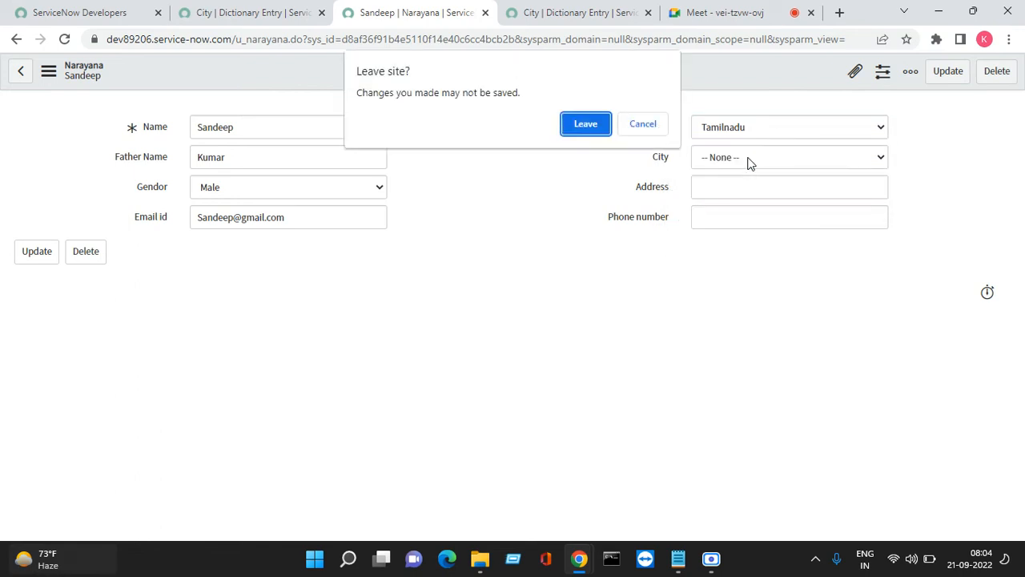
click(594, 131)
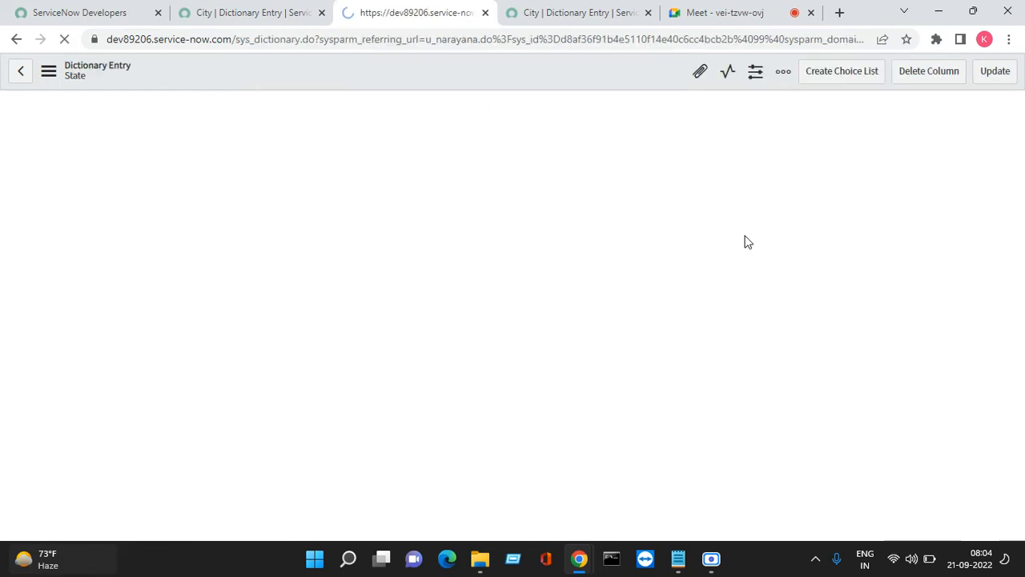
scroll(593, 367, down, 3)
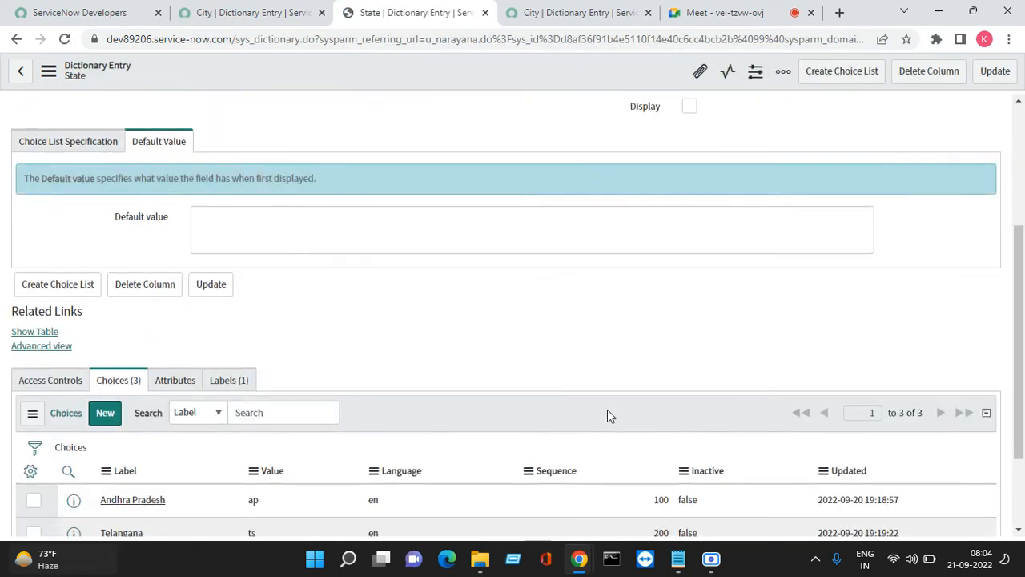
scroll(637, 323, down, 2)
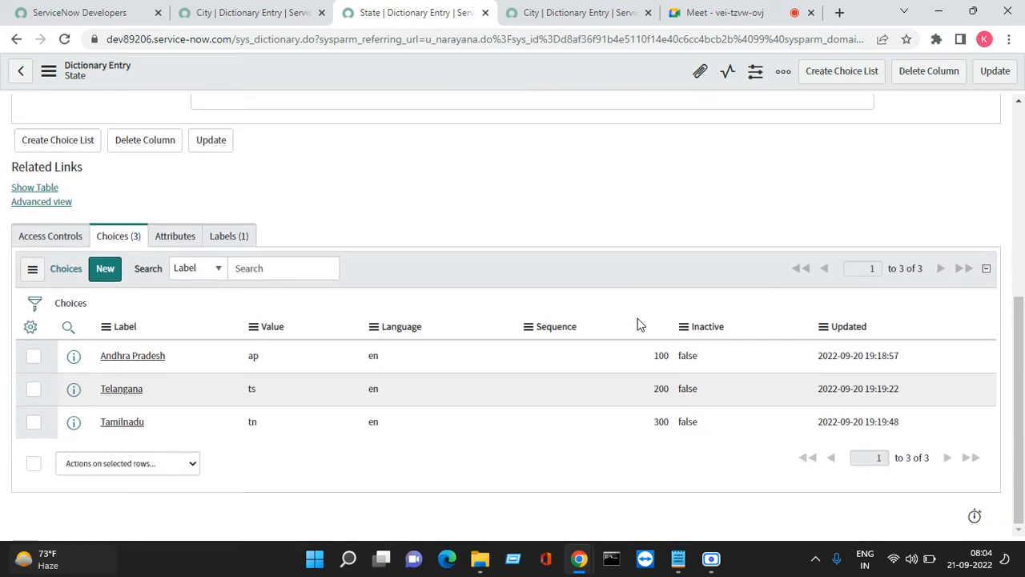
Sort State choices by label, change Tamilnadu's sequence from 300 to 150, and refresh
right_click(124, 330)
click(159, 336)
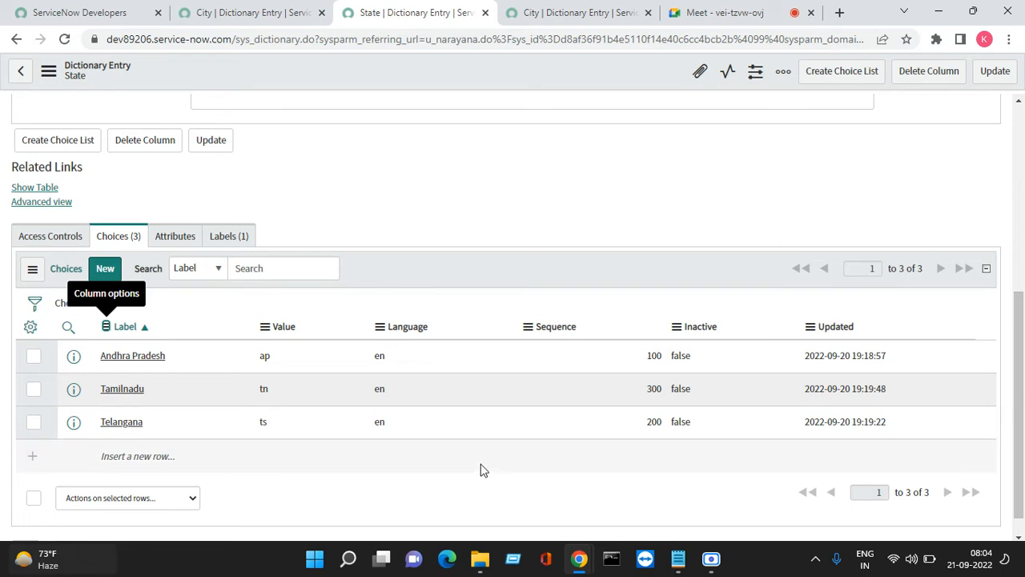
click(637, 393)
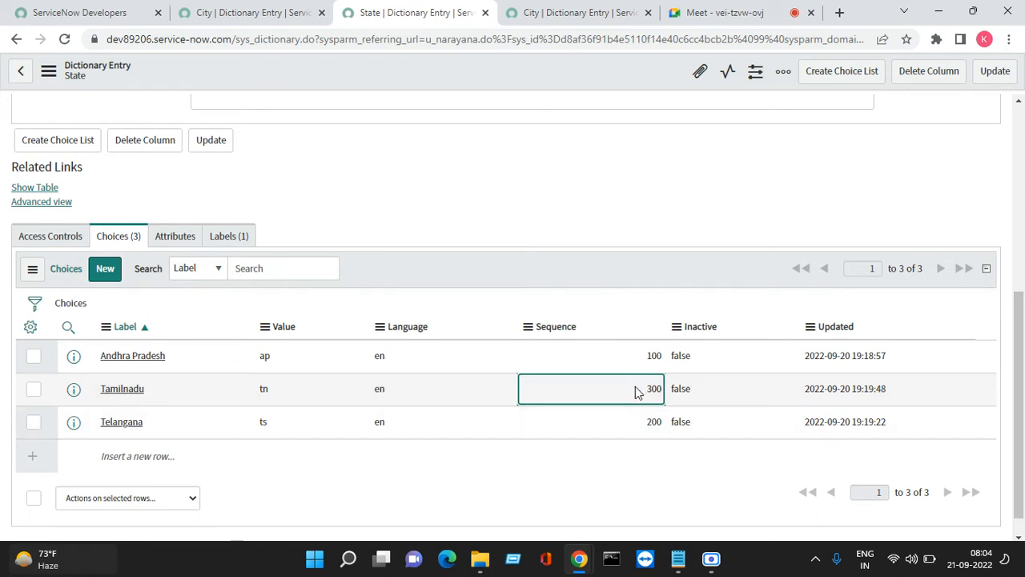
double_click(635, 390)
key(BackSpace)
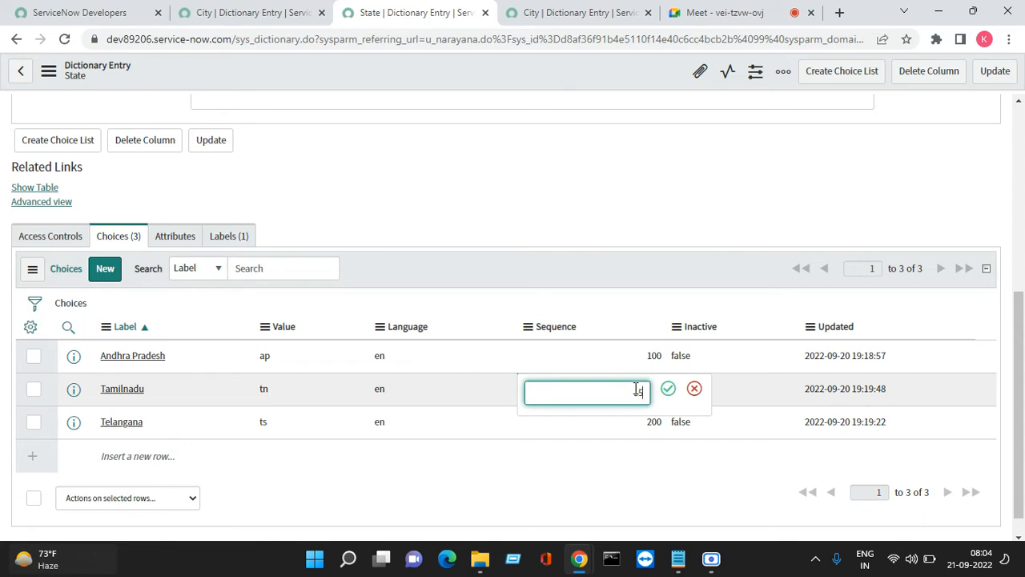
text(150)
click(668, 388)
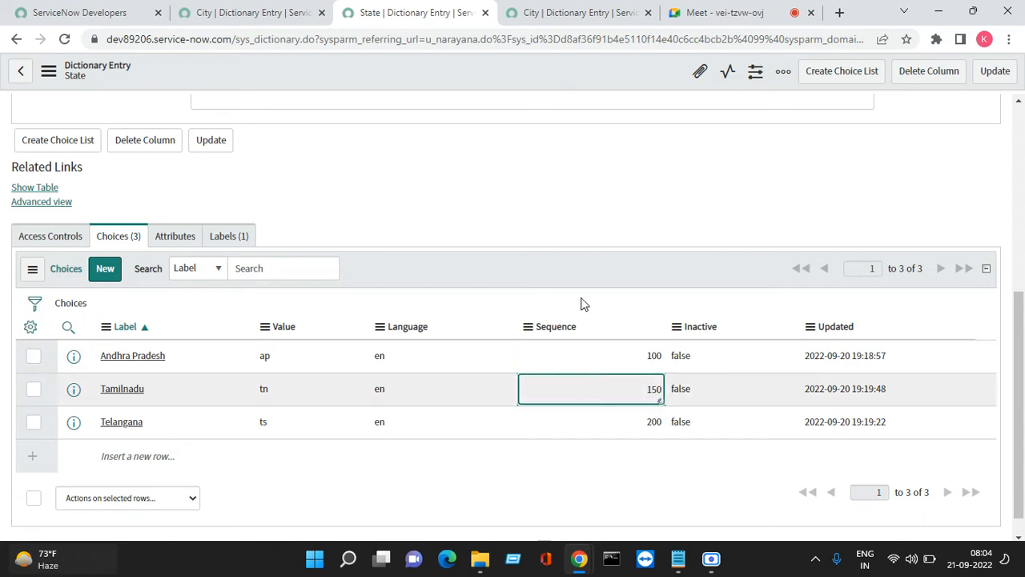
right_click(571, 274)
click(604, 297)
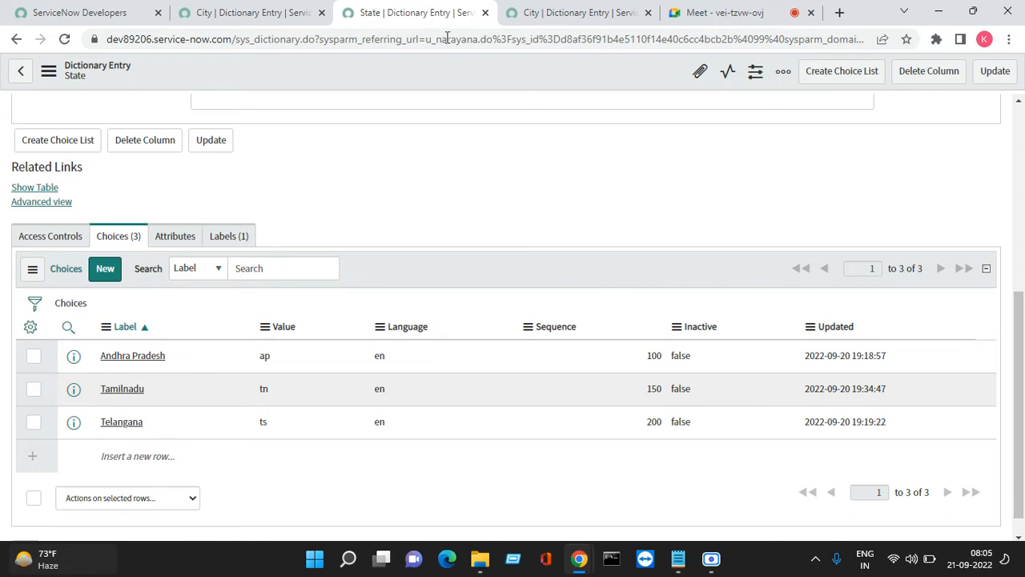
click(292, 12)
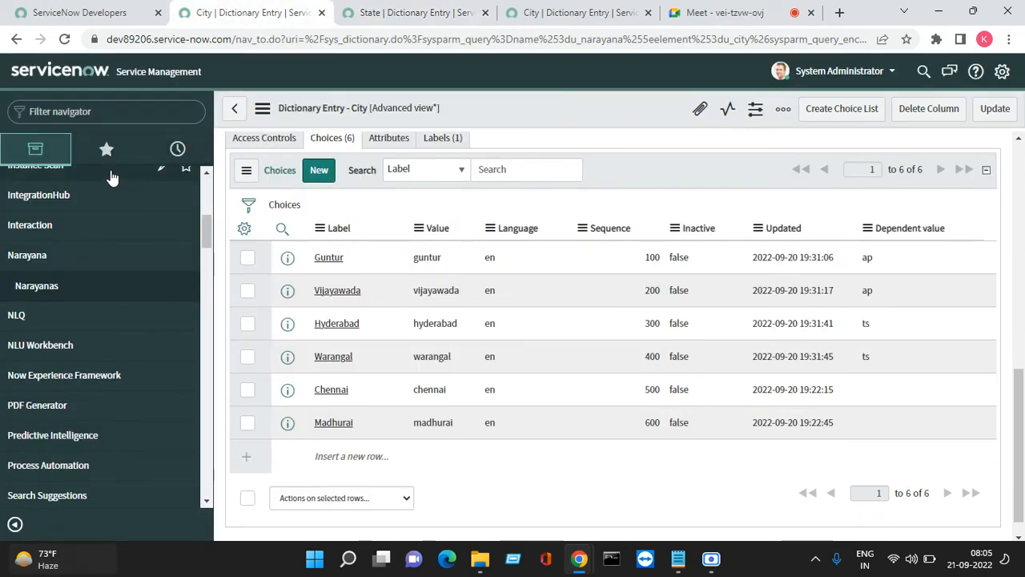
click(51, 290)
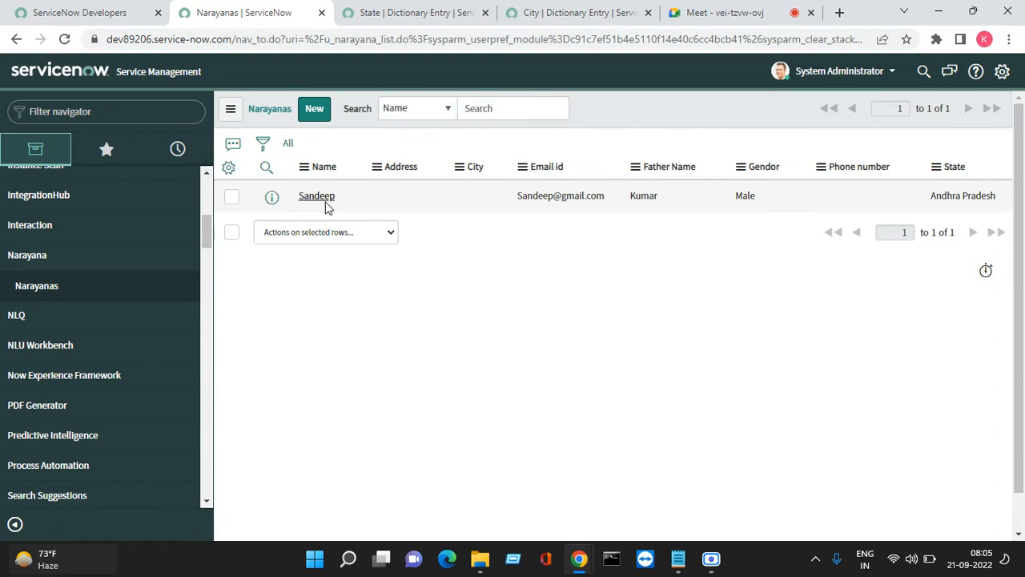
click(314, 197)
click(804, 196)
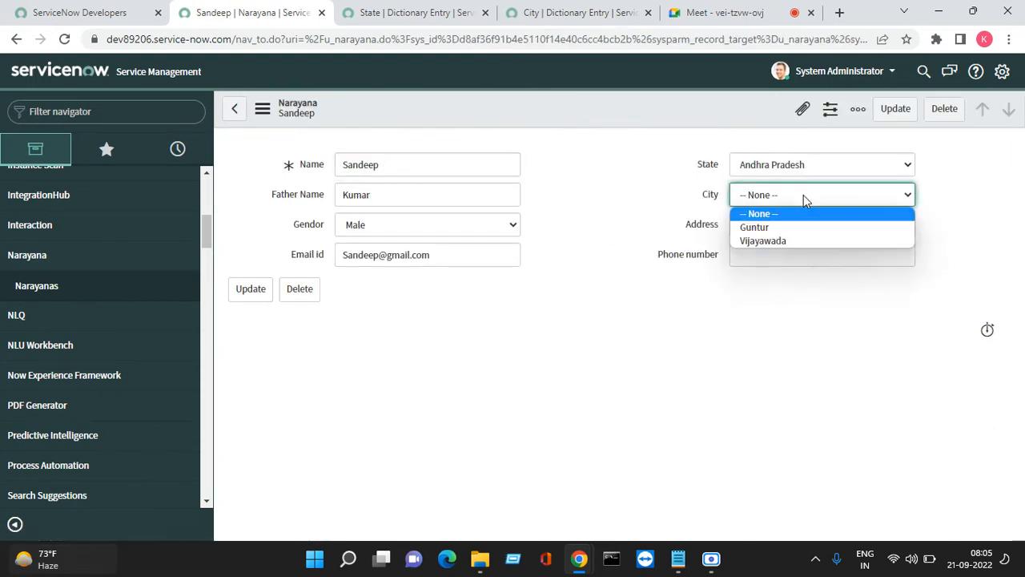
click(775, 221)
click(795, 168)
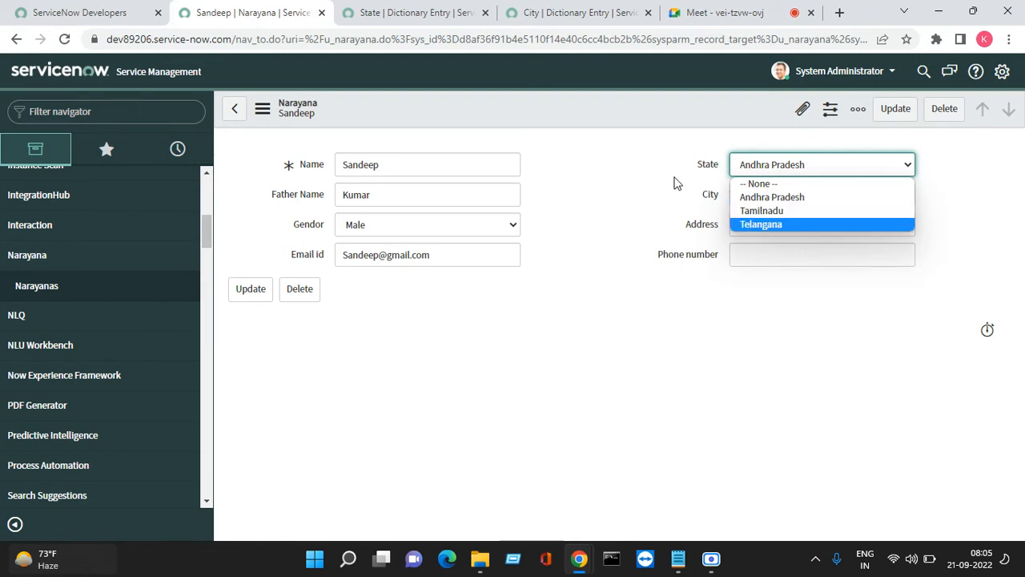
click(433, 12)
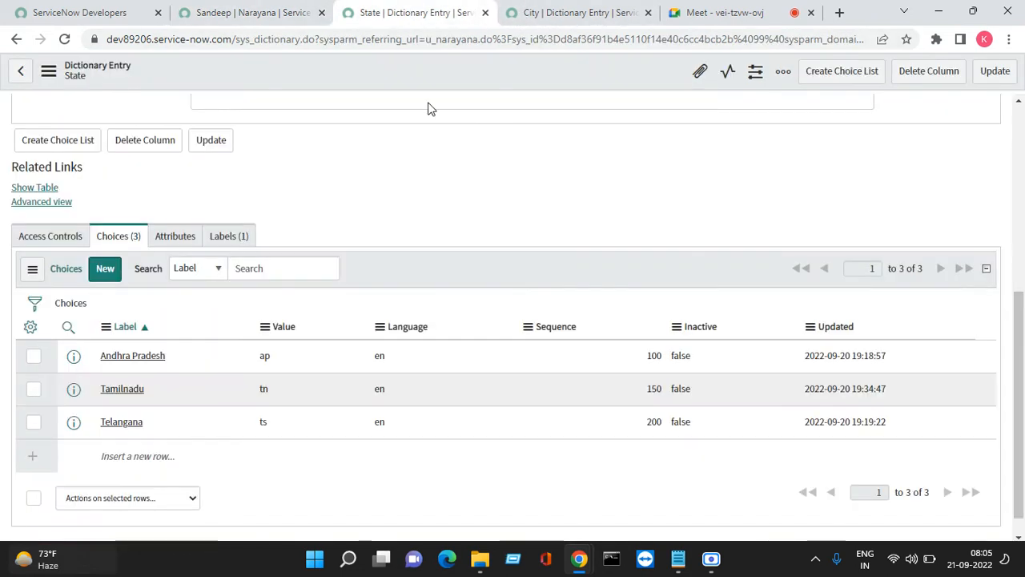
right_click(641, 285)
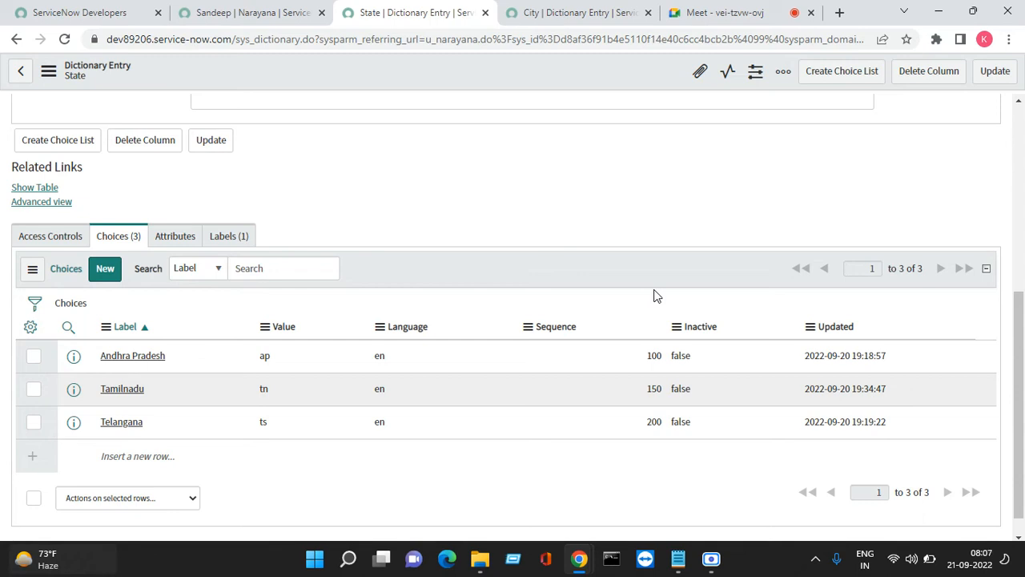
Sort the City dictionary entry's six choices alphabetically by Label
click(544, 17)
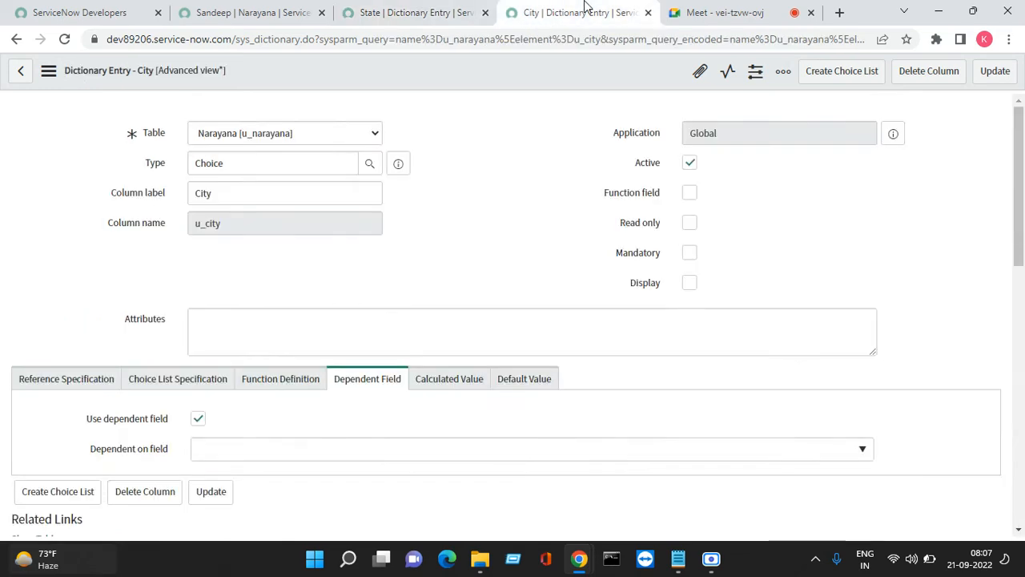
scroll(817, 349, down, 1)
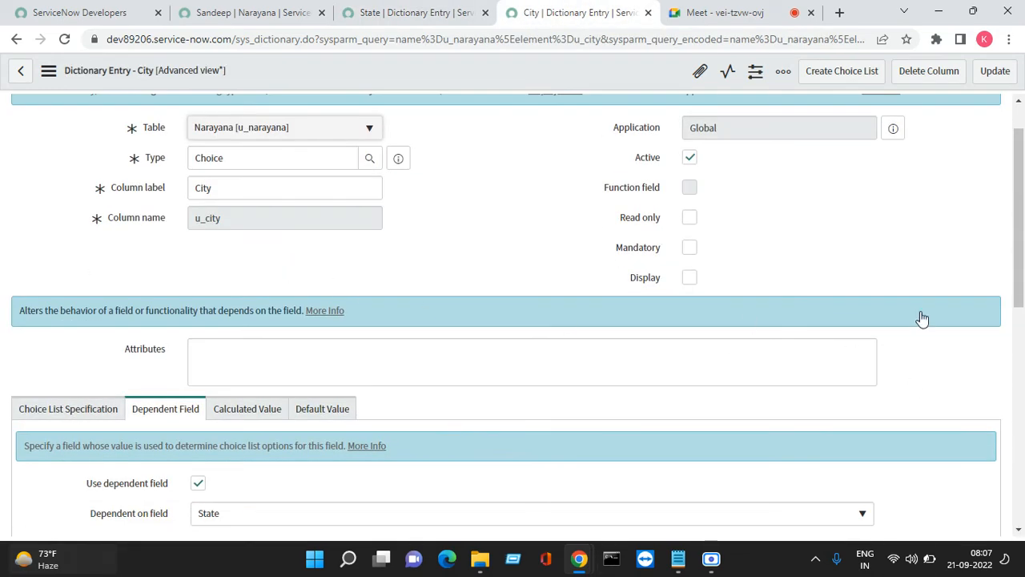
scroll(920, 318, down, 10)
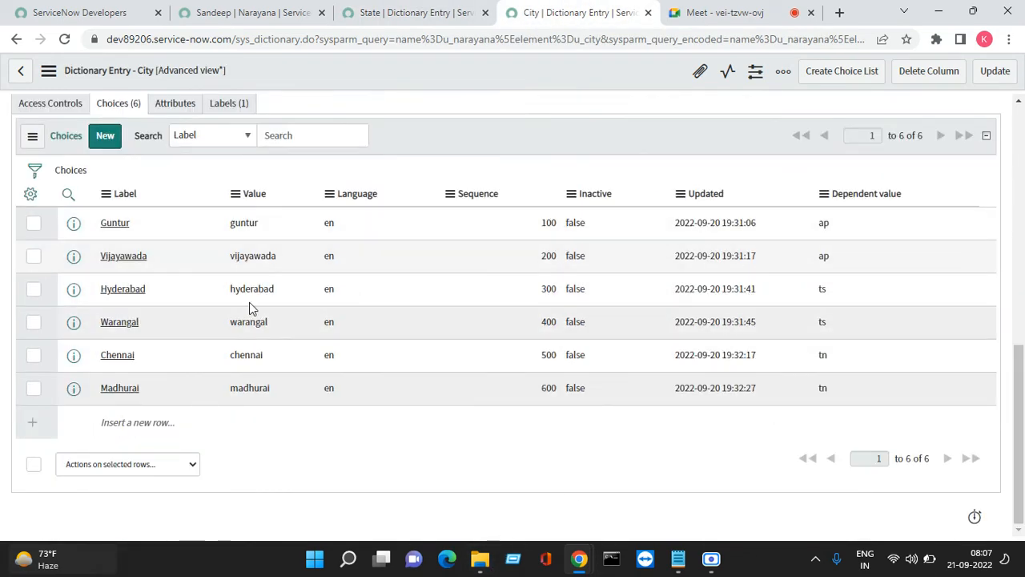
right_click(123, 195)
click(148, 193)
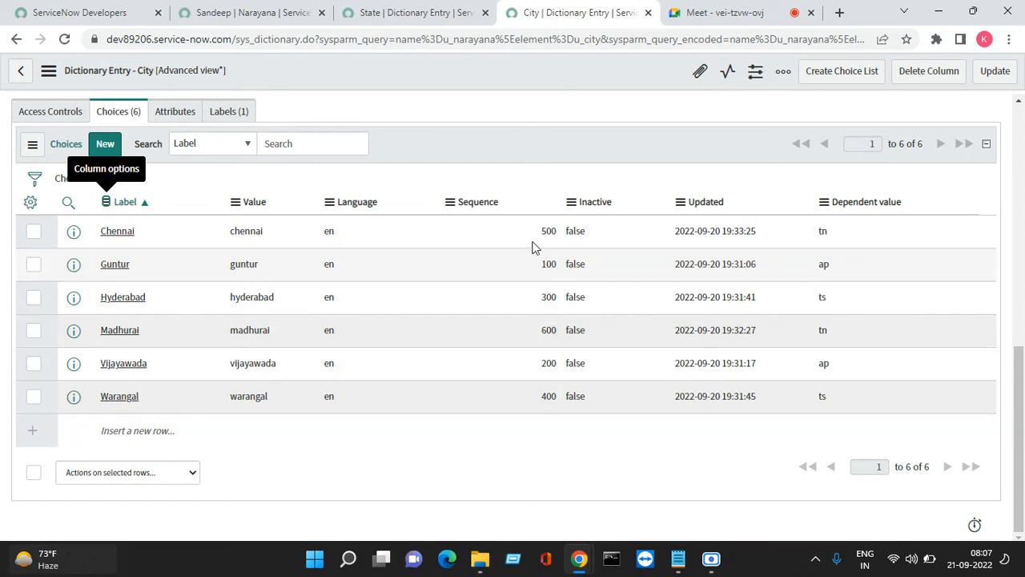
Refresh the City choices list, then return to the State dictionary entry
drag(530, 232, 507, 460)
click(506, 460)
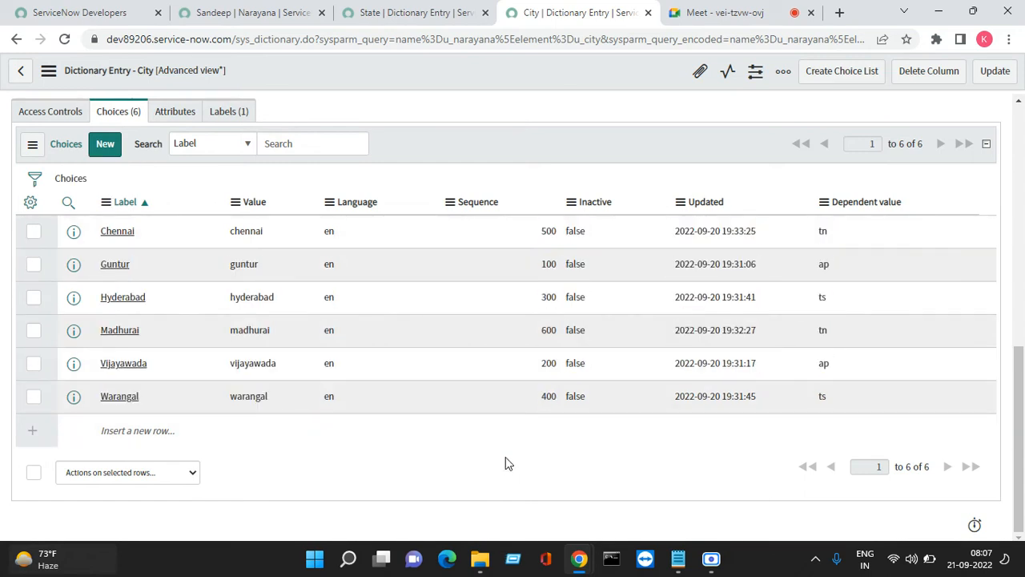
right_click(600, 130)
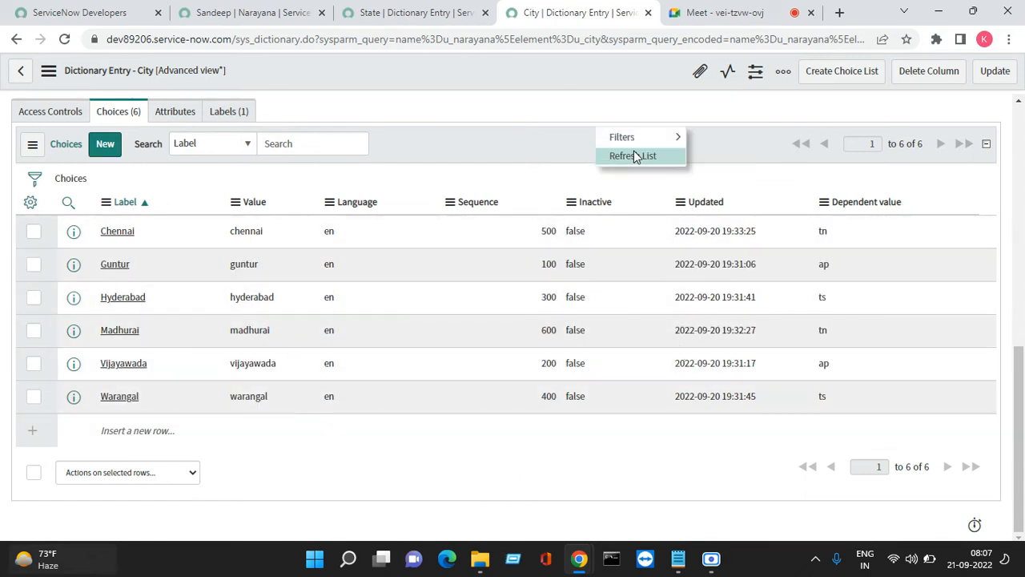
click(636, 156)
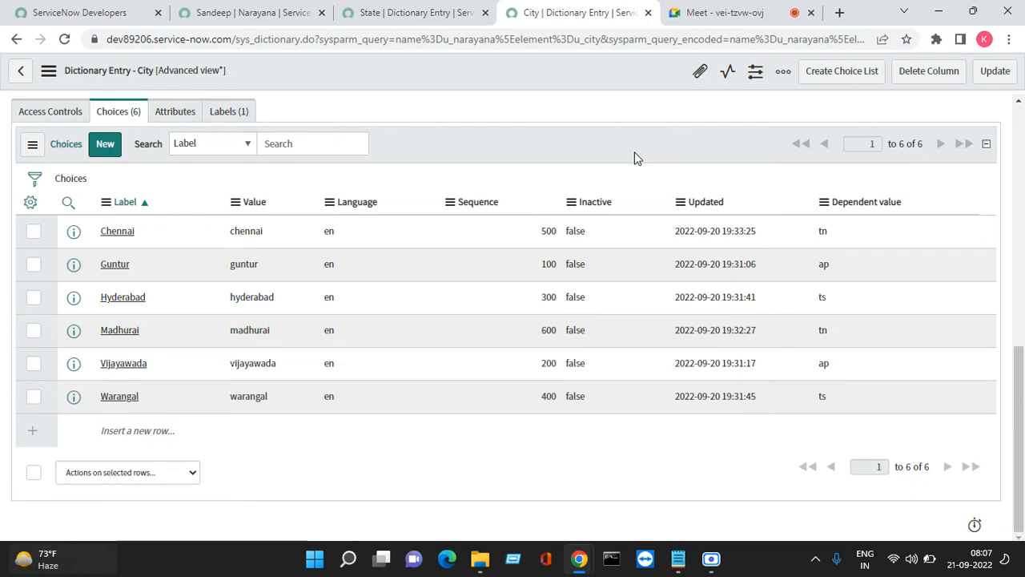
click(437, 13)
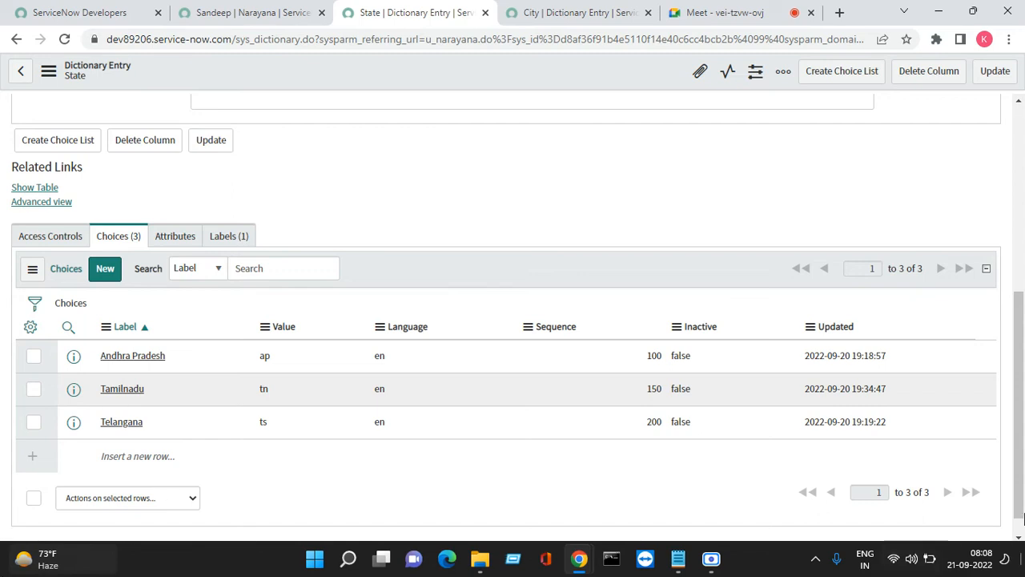
click(753, 322)
click(552, 11)
Reload the Narayana record form, leaving without saving, then go back to the State entry
click(452, 11)
click(244, 12)
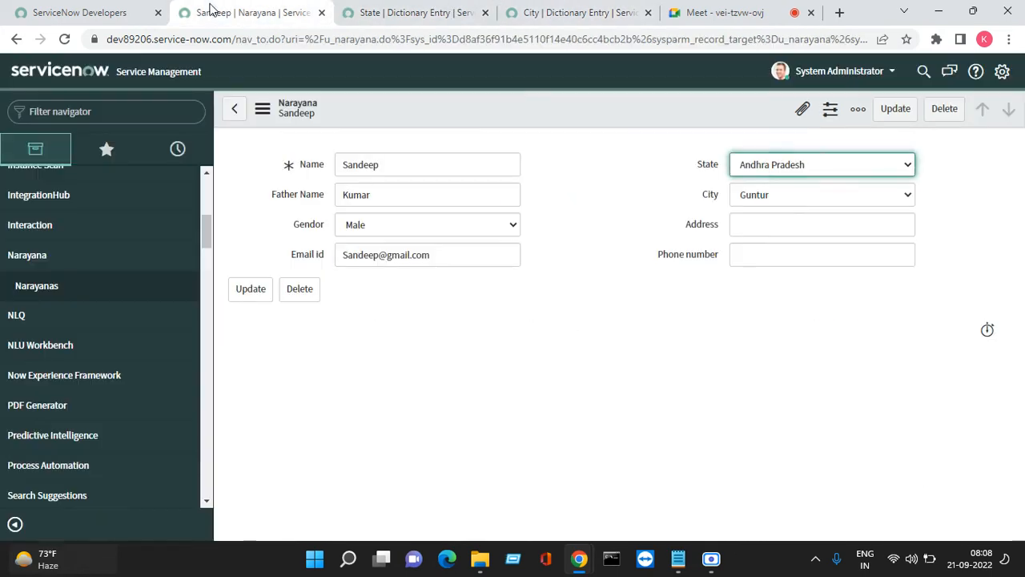
right_click(587, 116)
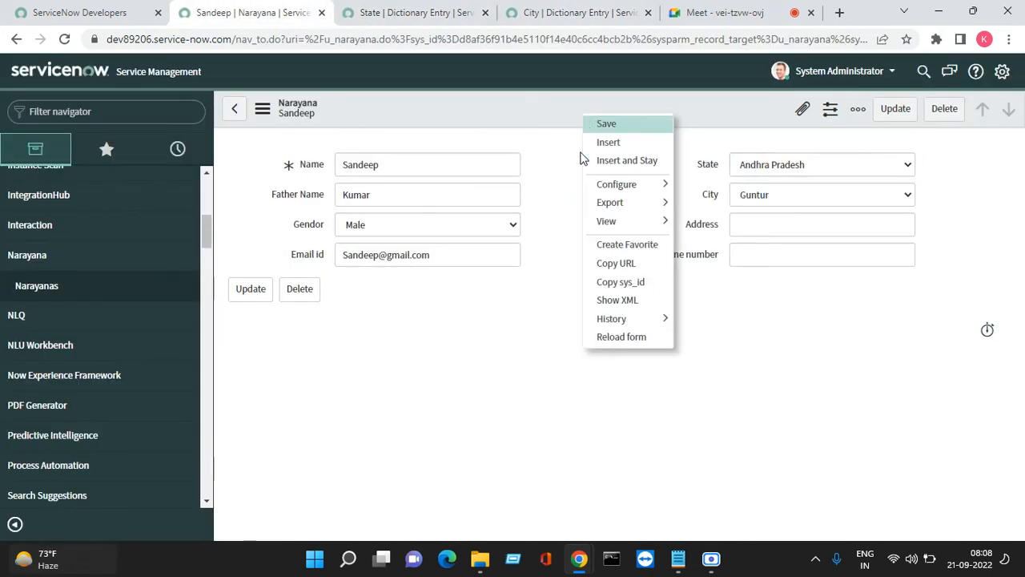
click(625, 337)
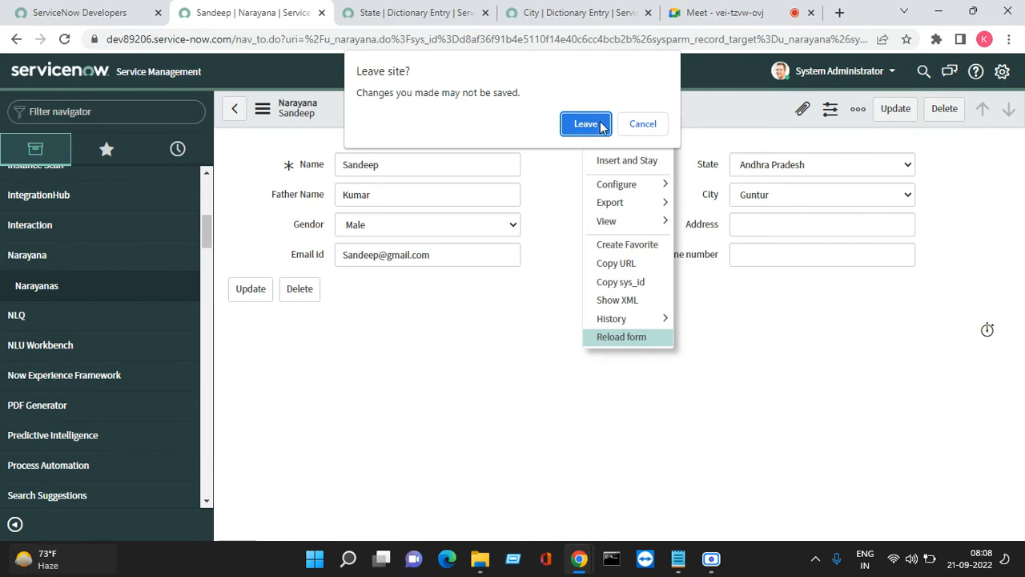
click(607, 124)
right_click(606, 116)
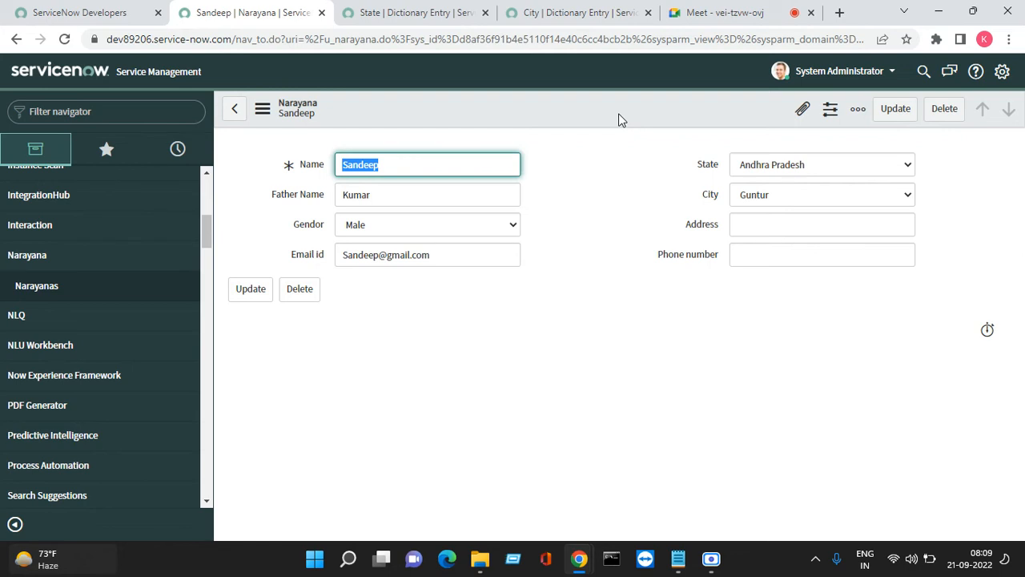
click(416, 13)
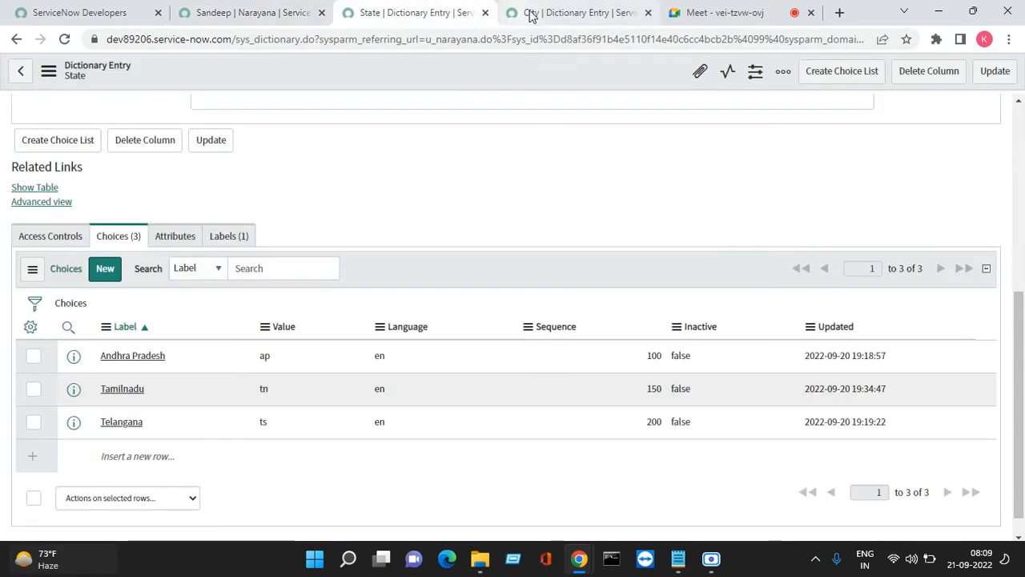
Check the Google Meet presentation, then return to the Narayana record form
click(530, 12)
click(668, 13)
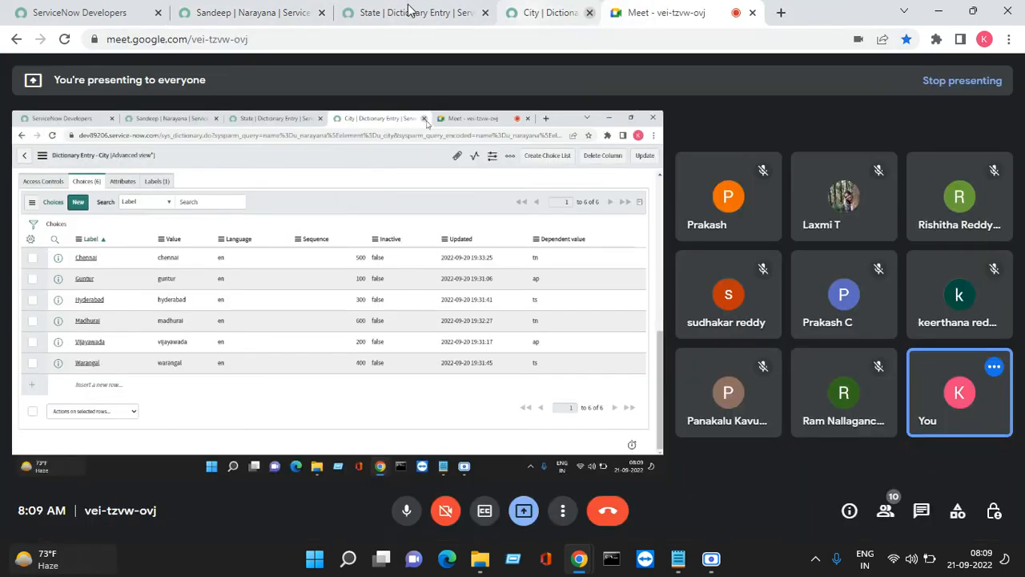
click(408, 12)
click(260, 14)
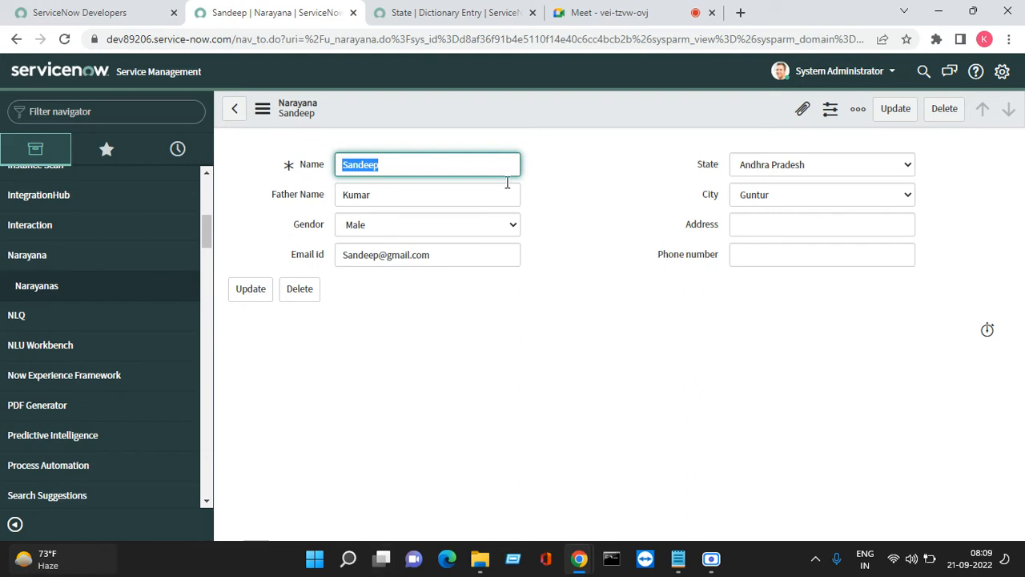
Open the Narayana table definition via Configure > Table and view its Controls settings
right_click(545, 106)
mouse_move(576, 175)
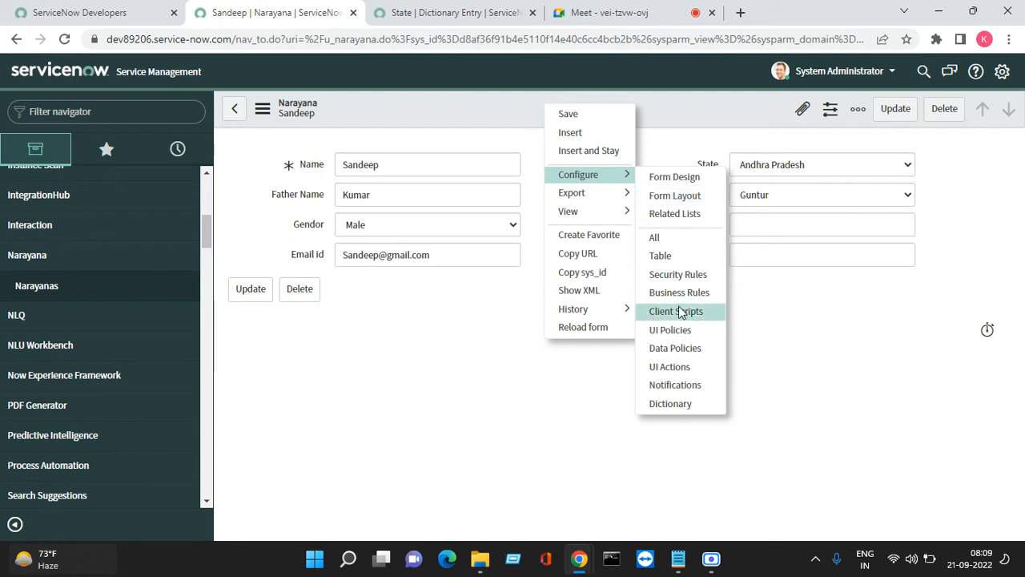
click(677, 261)
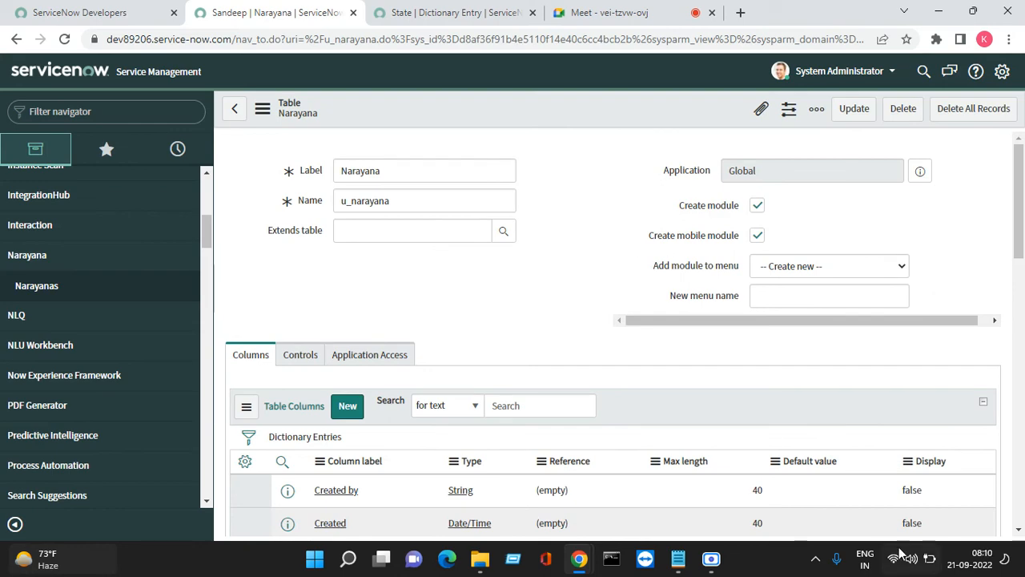
scroll(350, 339, down, 3)
scroll(314, 332, up, 1)
scroll(314, 332, up, 1)
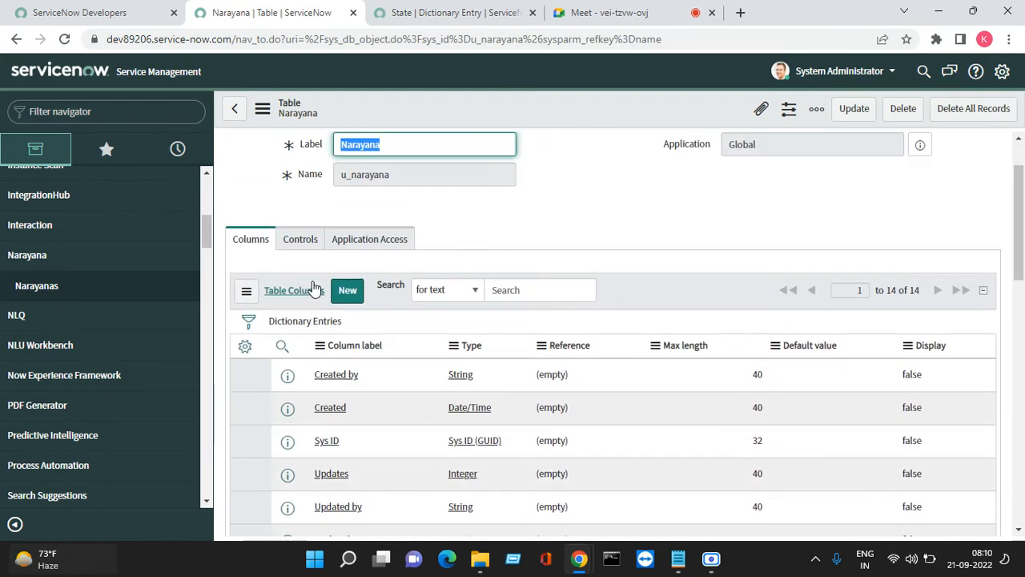
click(300, 239)
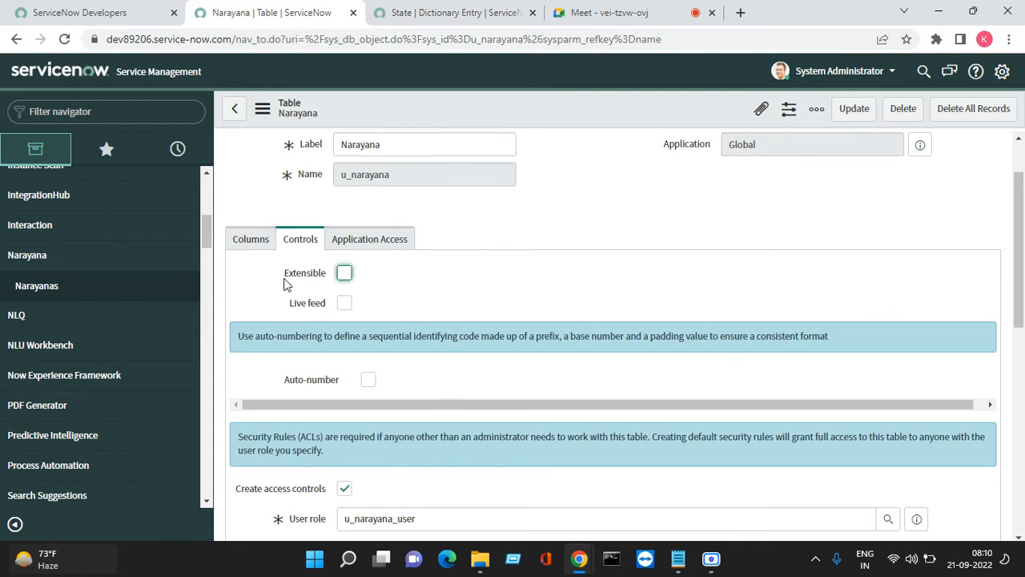
mouse_move(286, 284)
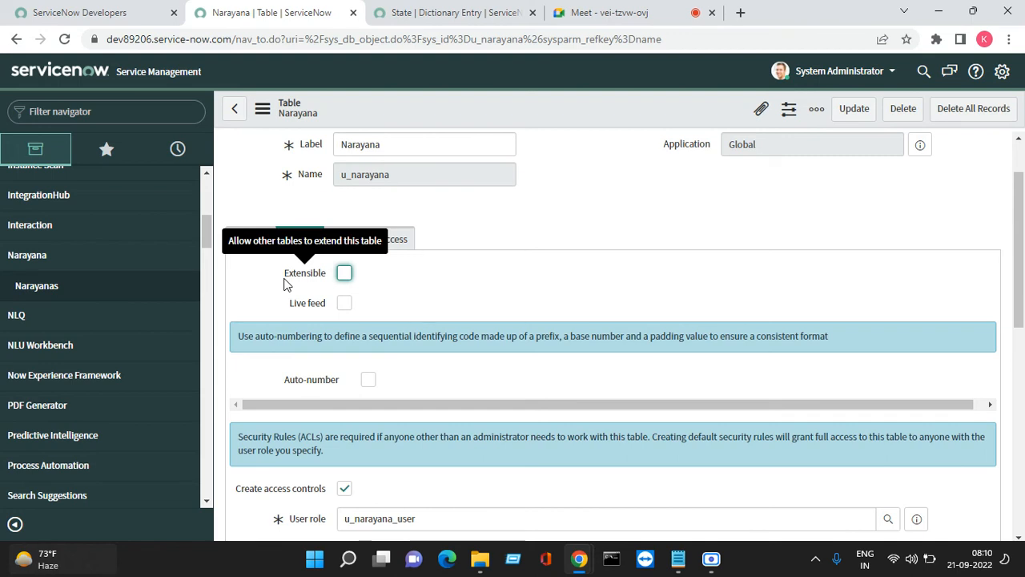
scroll(286, 285, up, 1)
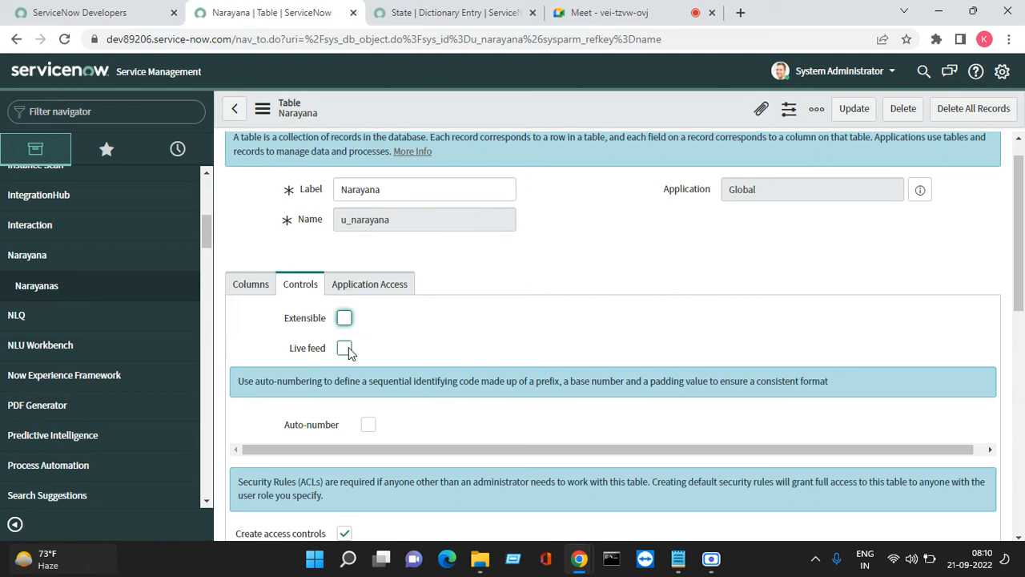
scroll(355, 336, down, 2)
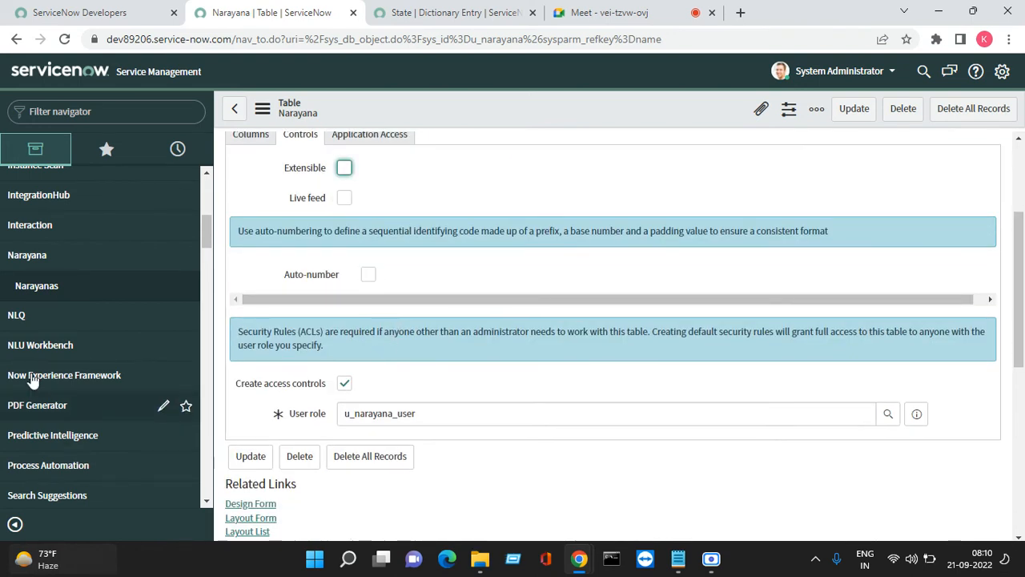
Enable auto-numbering with prefix NARSTU starting at 1000 and update the table
click(369, 273)
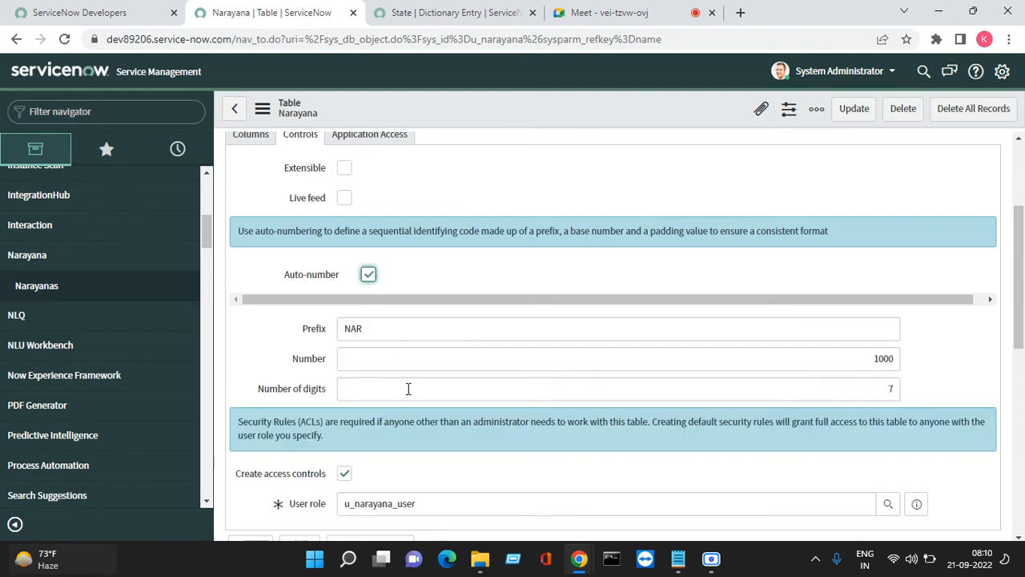
double_click(375, 327)
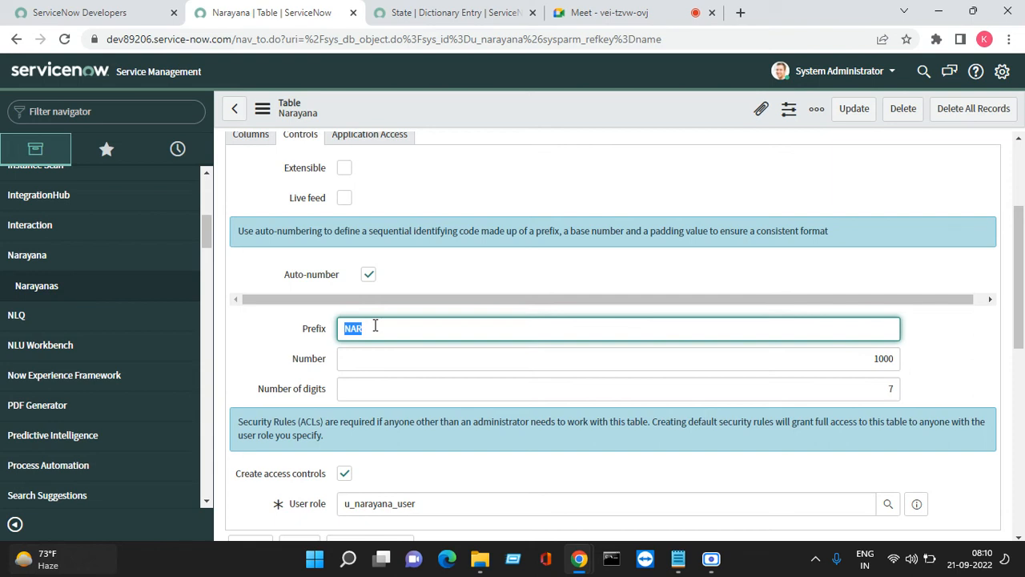
click(375, 325)
text(STU)
click(378, 357)
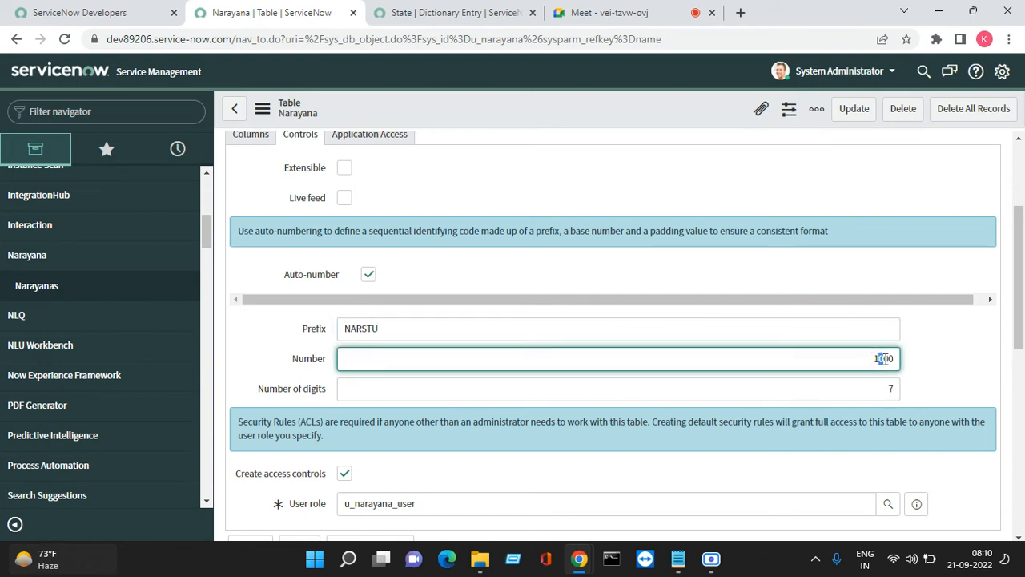
key(Tab)
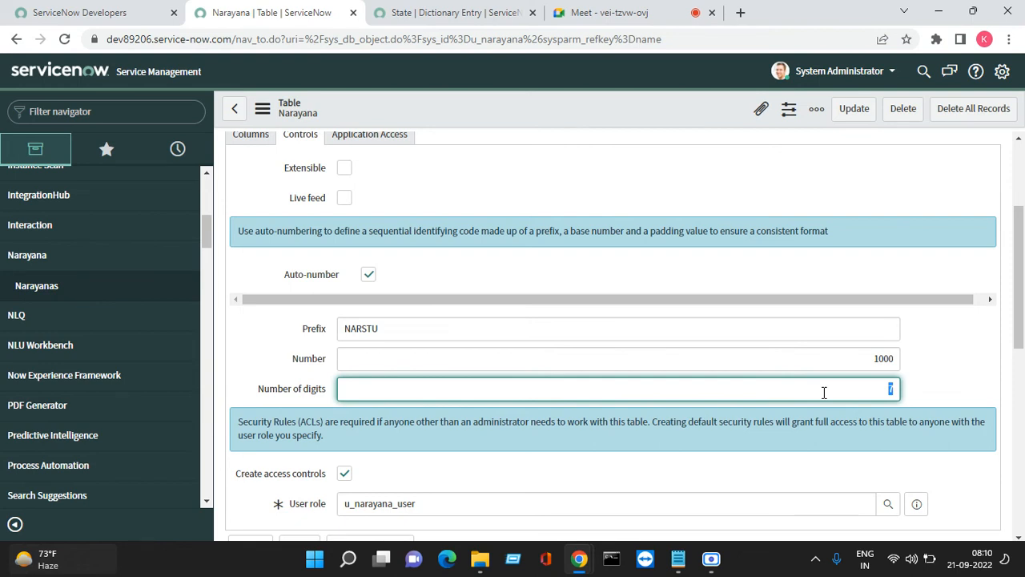
click(854, 110)
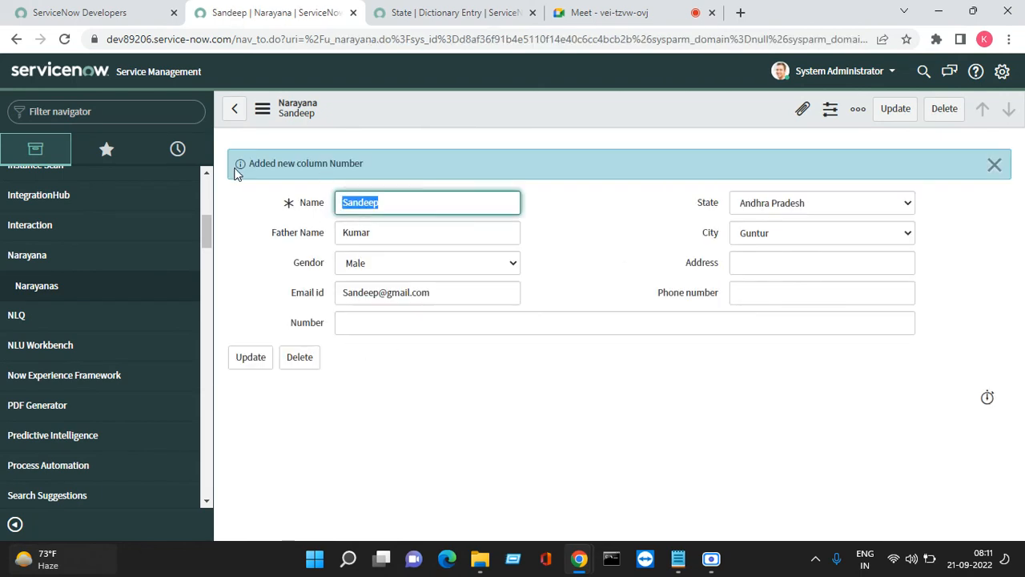
Dismiss the new-column message and start a new Narayana record with an auto-filled Number
drag(243, 168, 982, 192)
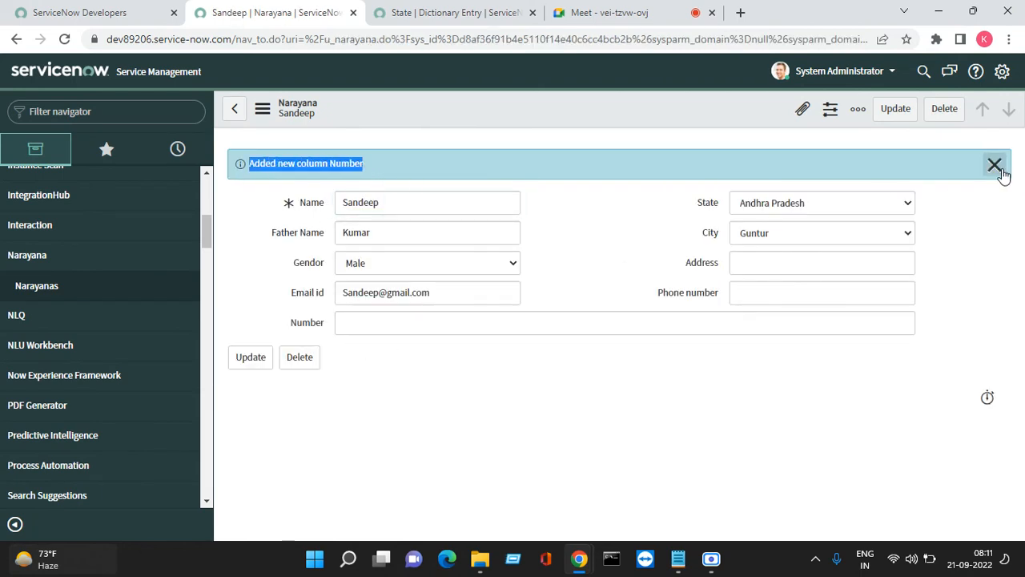
click(995, 166)
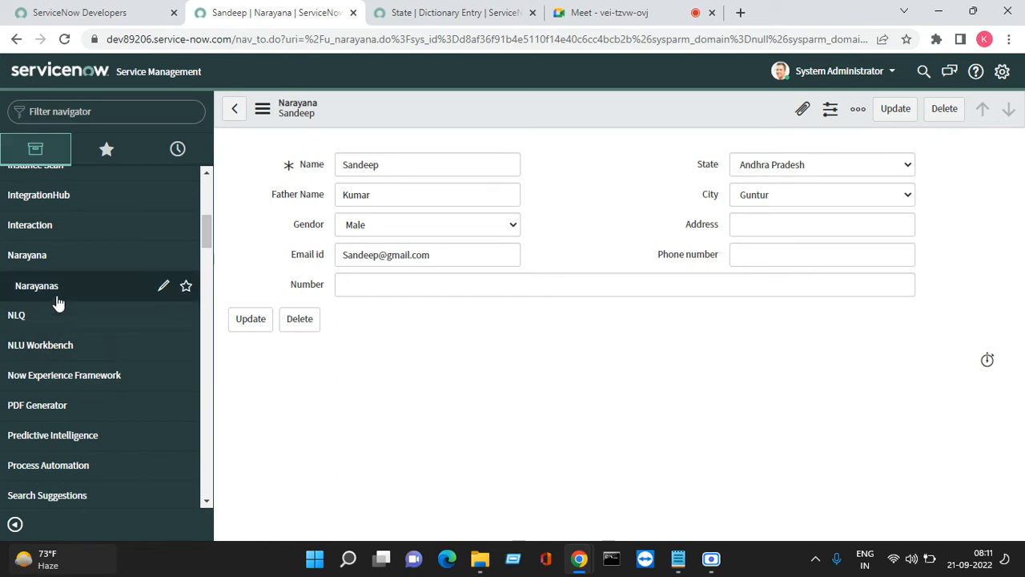
click(183, 285)
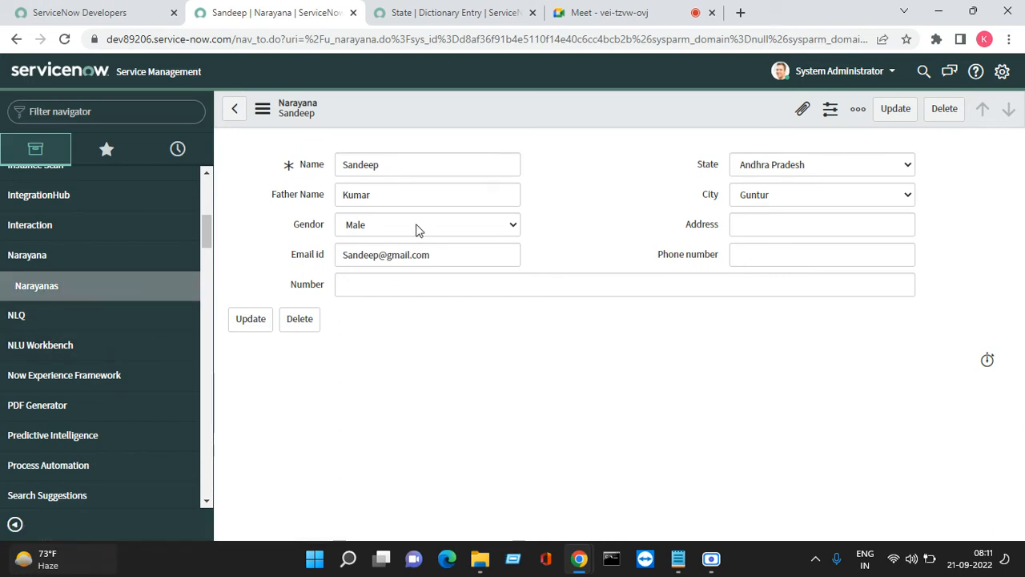
click(318, 114)
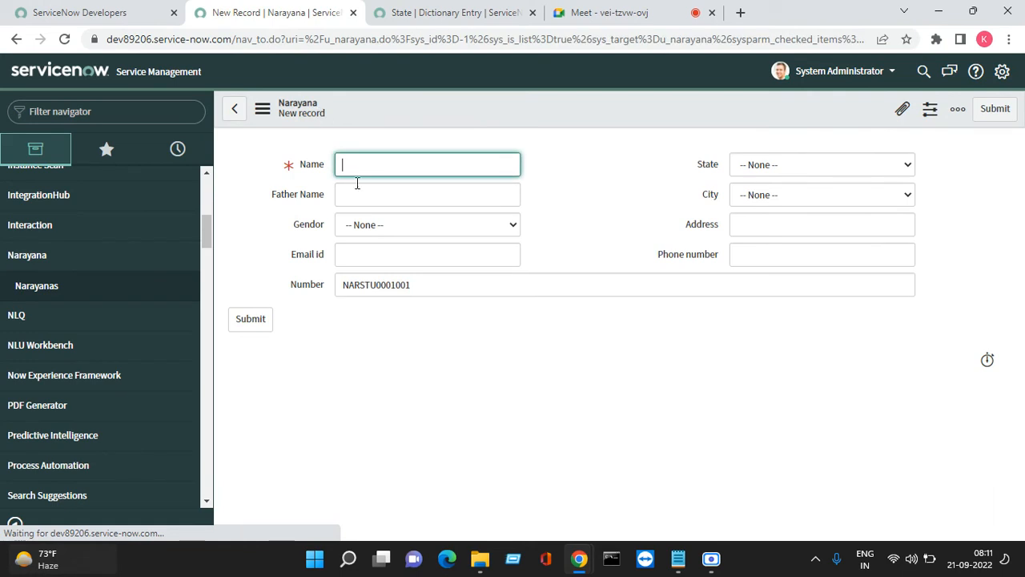
click(344, 284)
drag(344, 284, 416, 286)
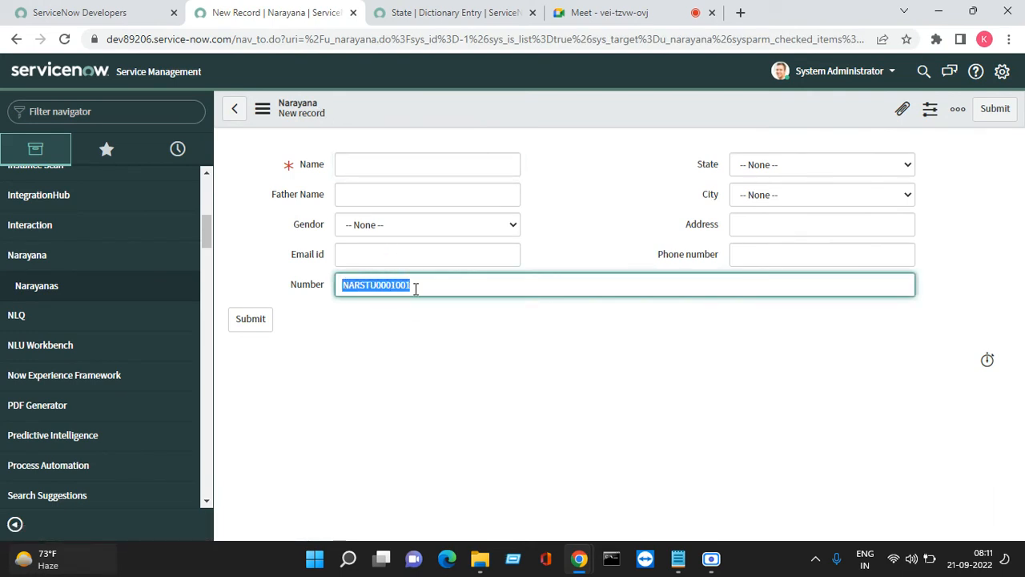
click(417, 286)
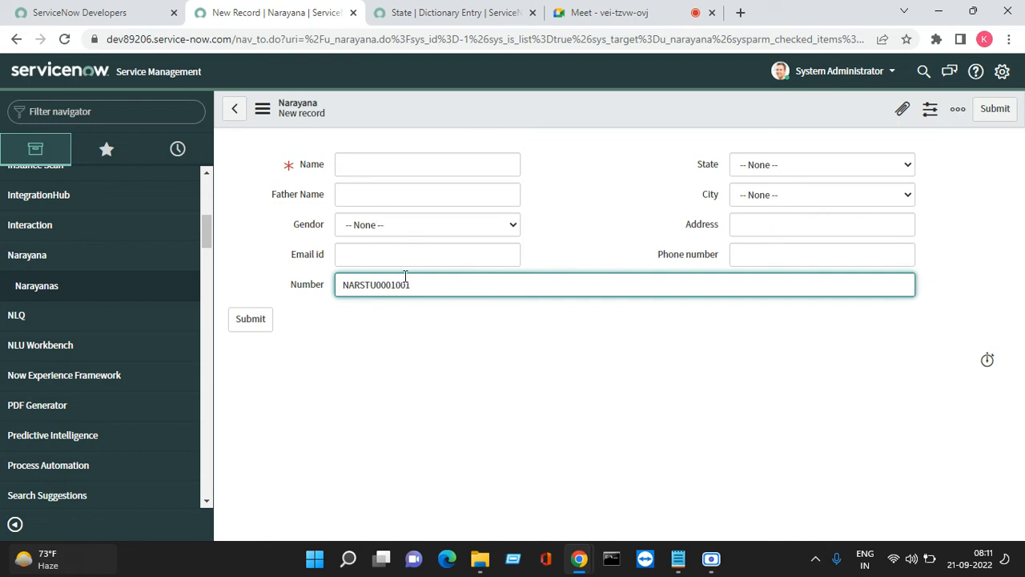
Enter the student's name and father name, then save the record as NARSTU0001001
click(374, 171)
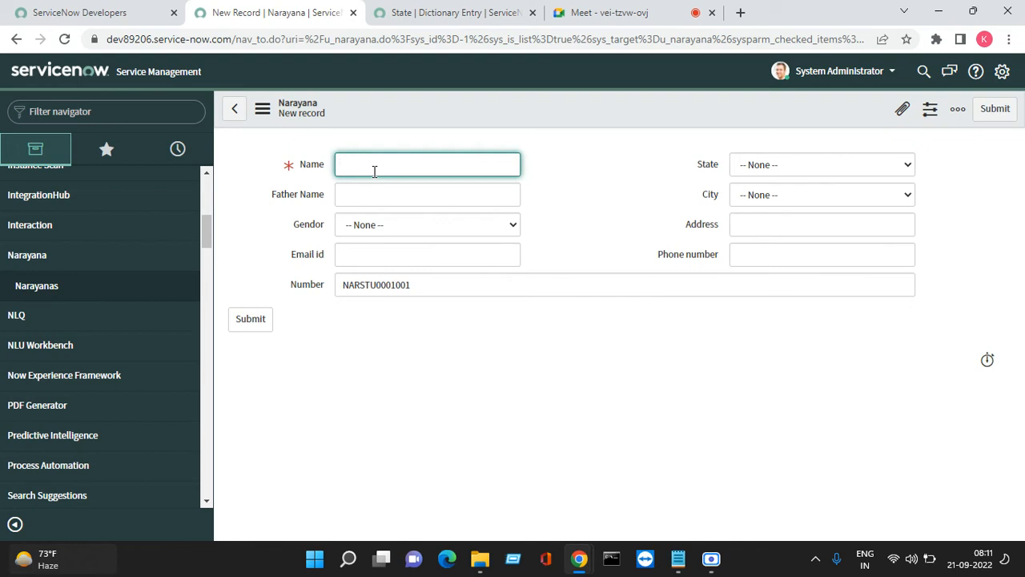
text(Ajay)
key(Tab)
text(K)
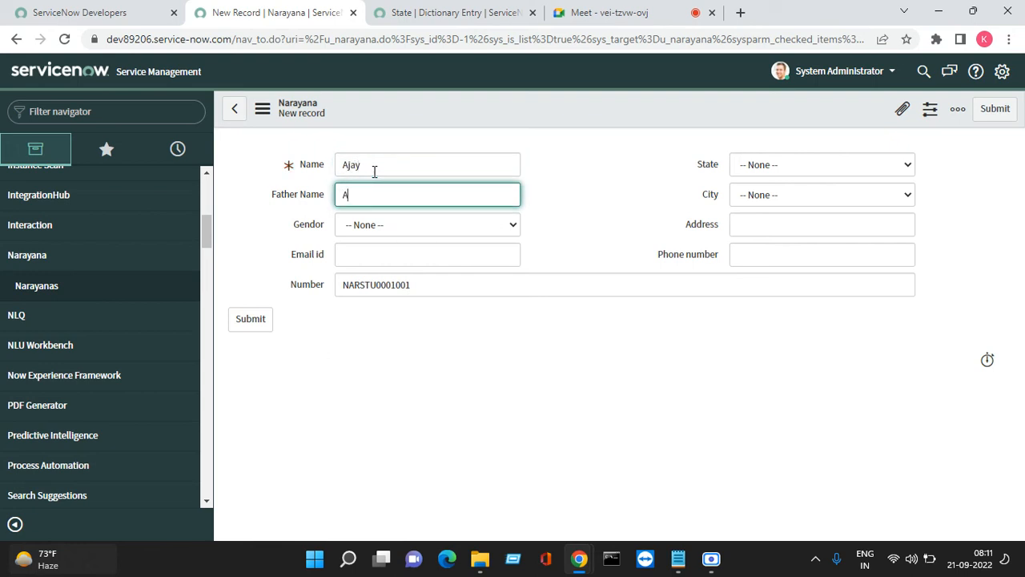
key(BackSpace)
text(SAI)
double_click(355, 286)
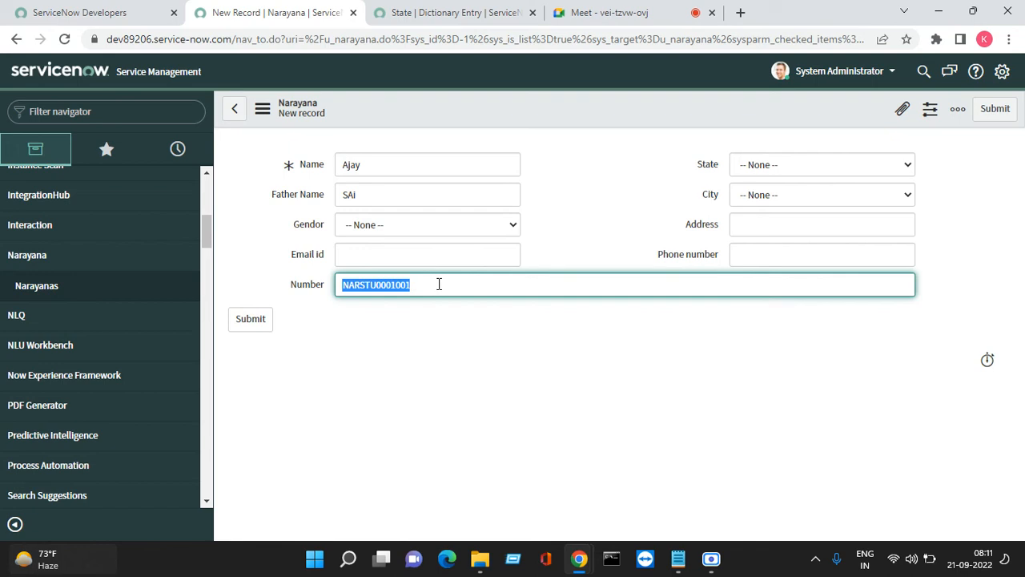
right_click(576, 96)
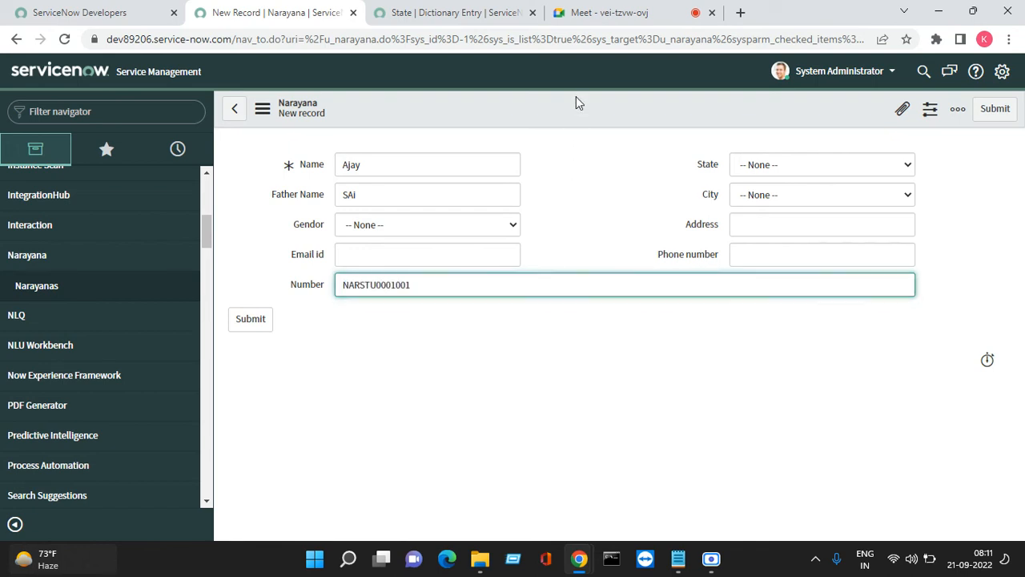
click(598, 108)
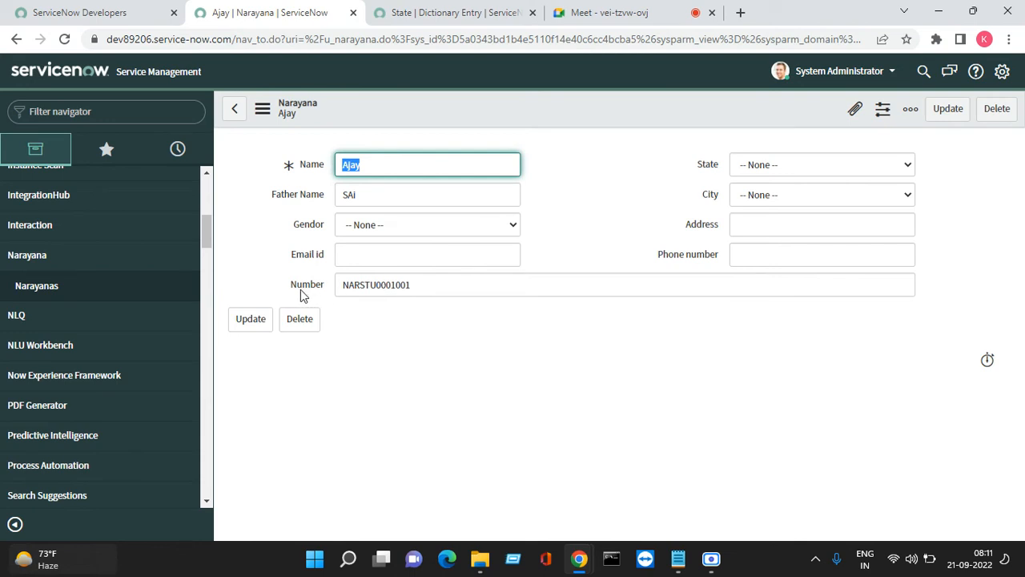
drag(285, 294, 341, 292)
click(370, 317)
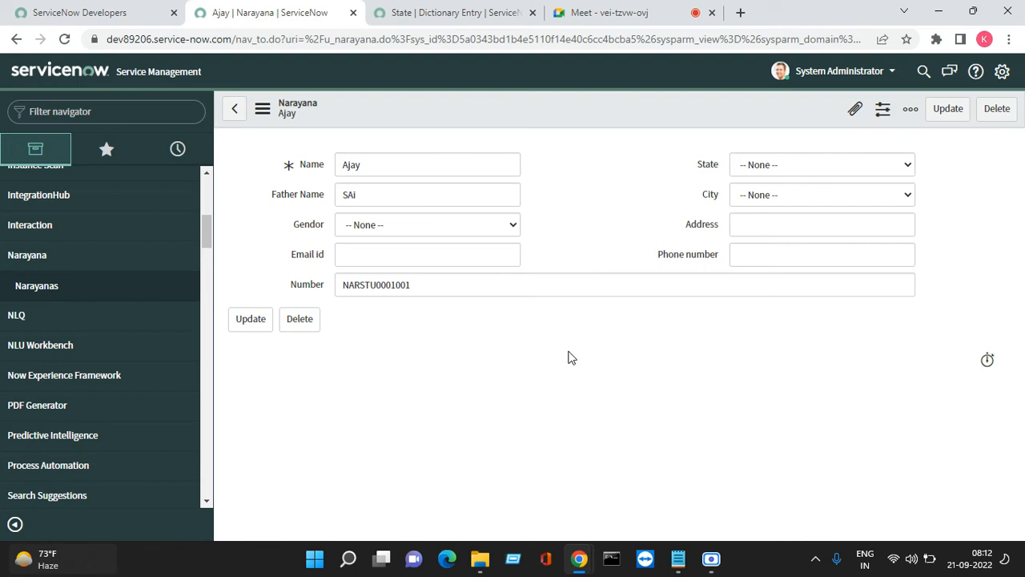
Tick Read only in the Number field's dictionary entry and confirm the value is locked
right_click(308, 288)
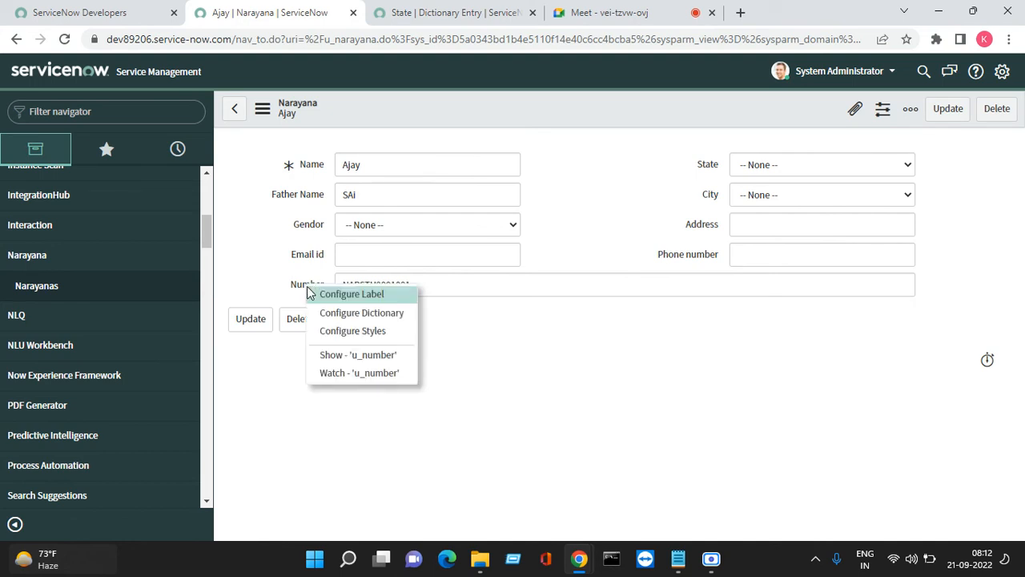
click(381, 314)
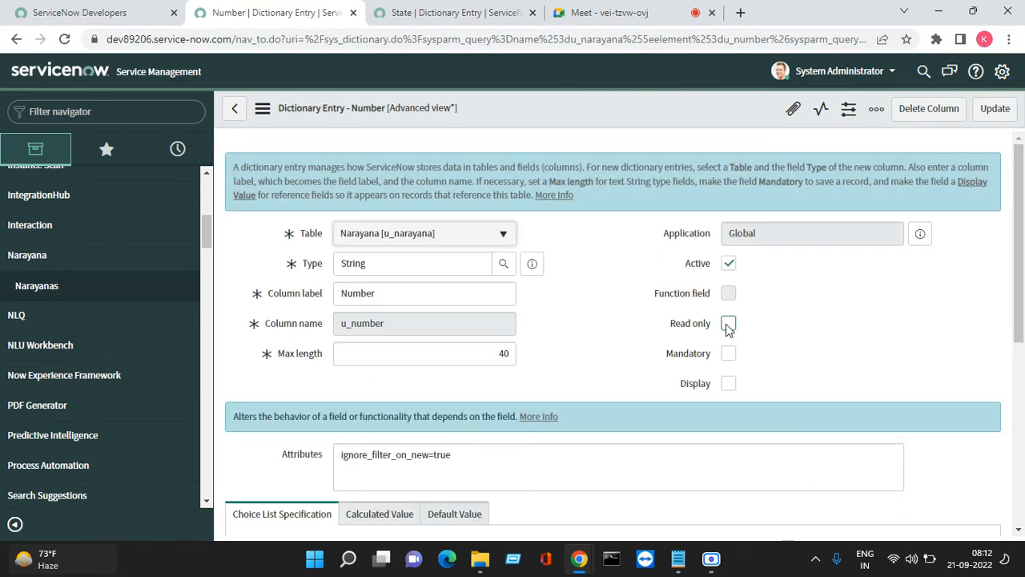
click(729, 324)
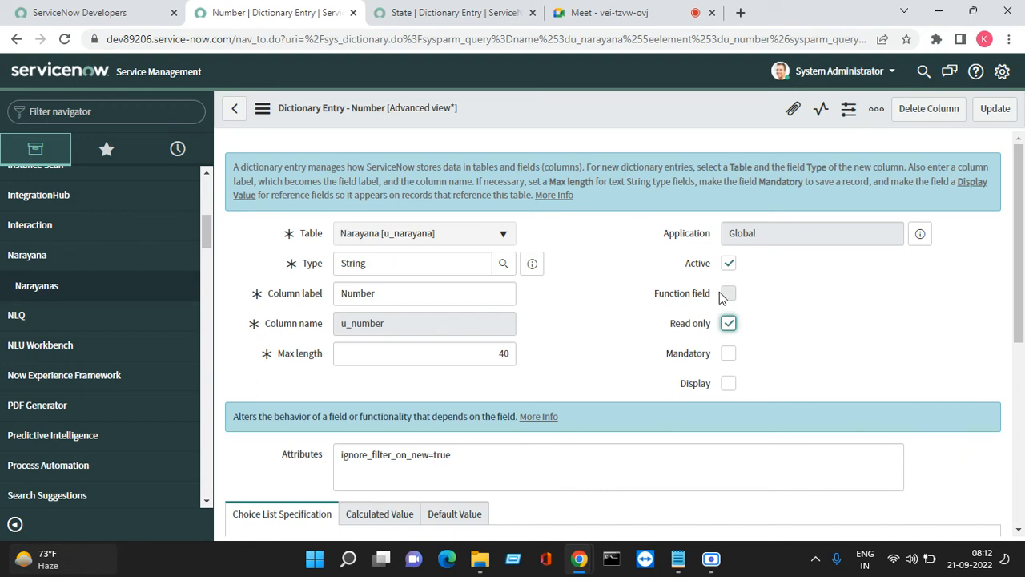
click(994, 114)
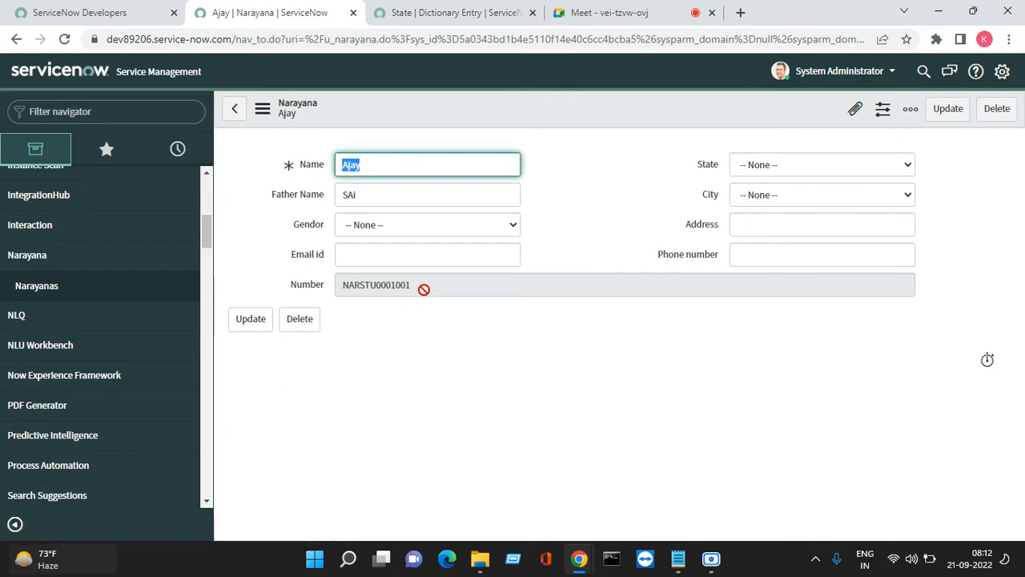
double_click(430, 286)
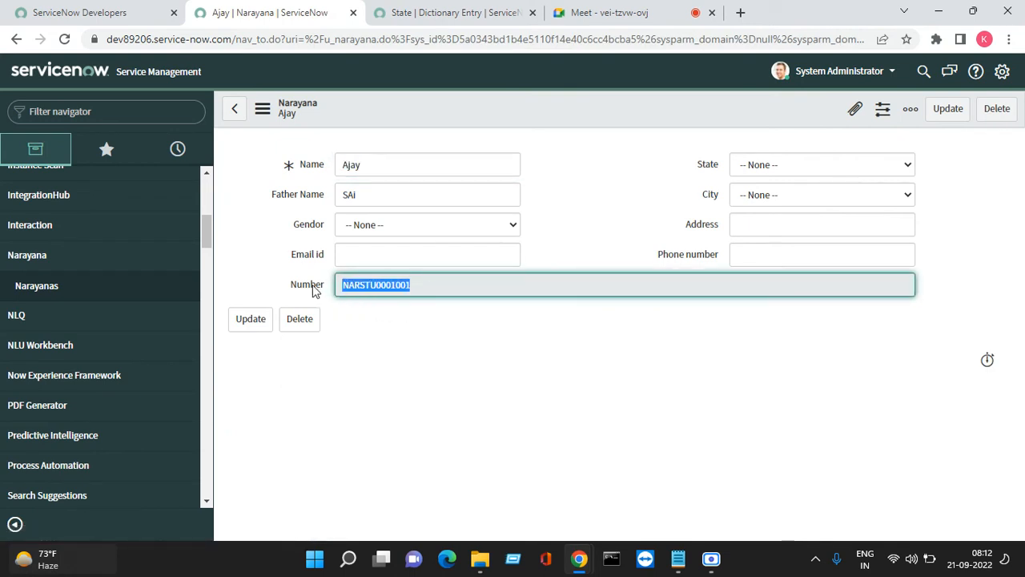
click(607, 346)
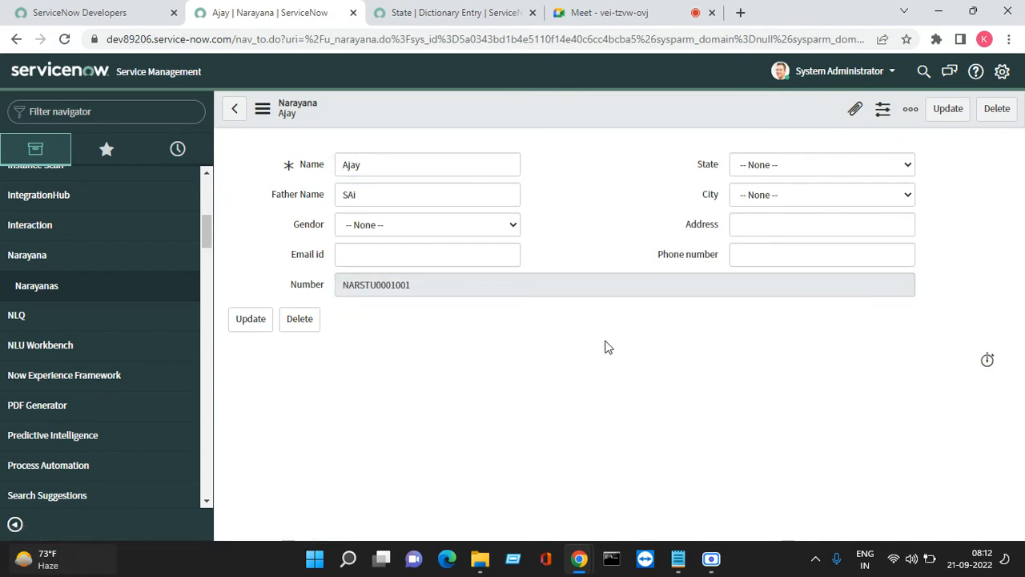
drag(286, 284, 334, 291)
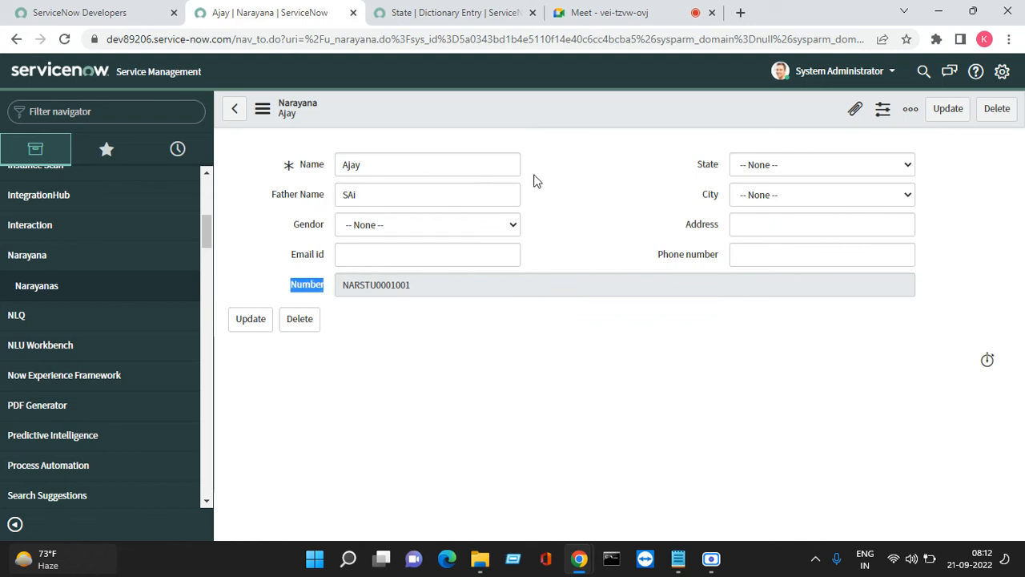
In Form Layout, move the Number field up to the top, above Name
right_click(504, 103)
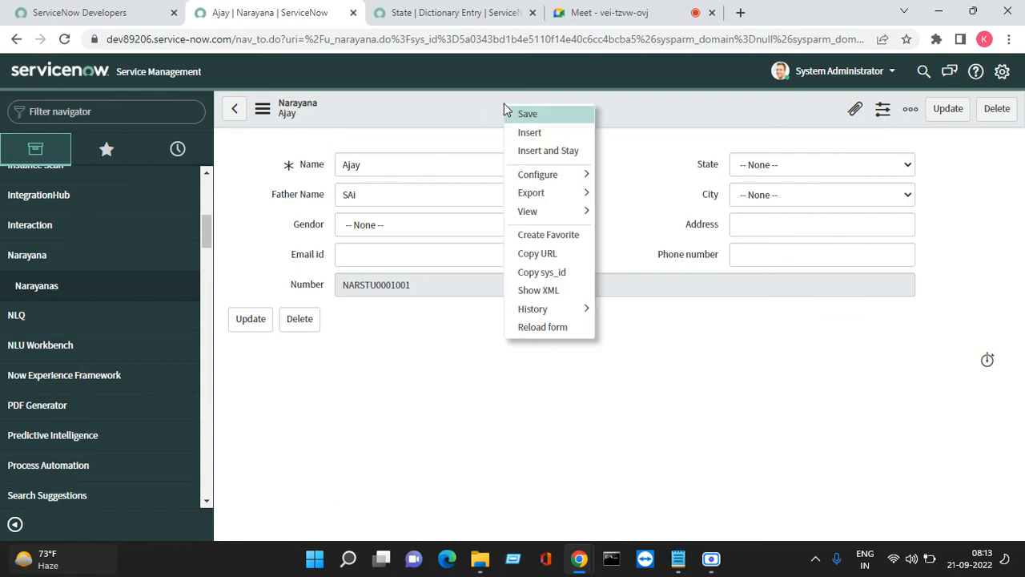
mouse_move(549, 186)
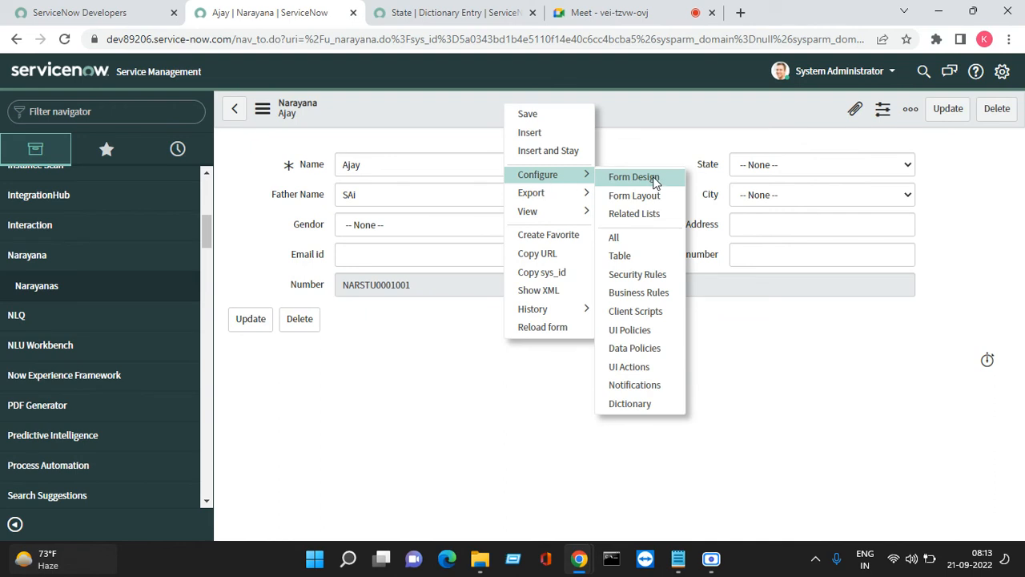
click(648, 196)
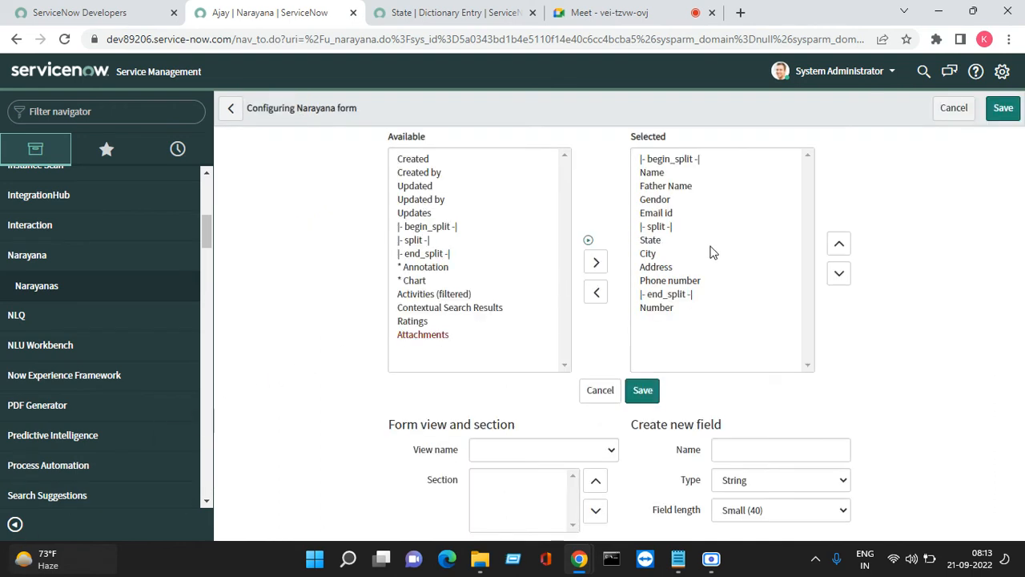
click(653, 307)
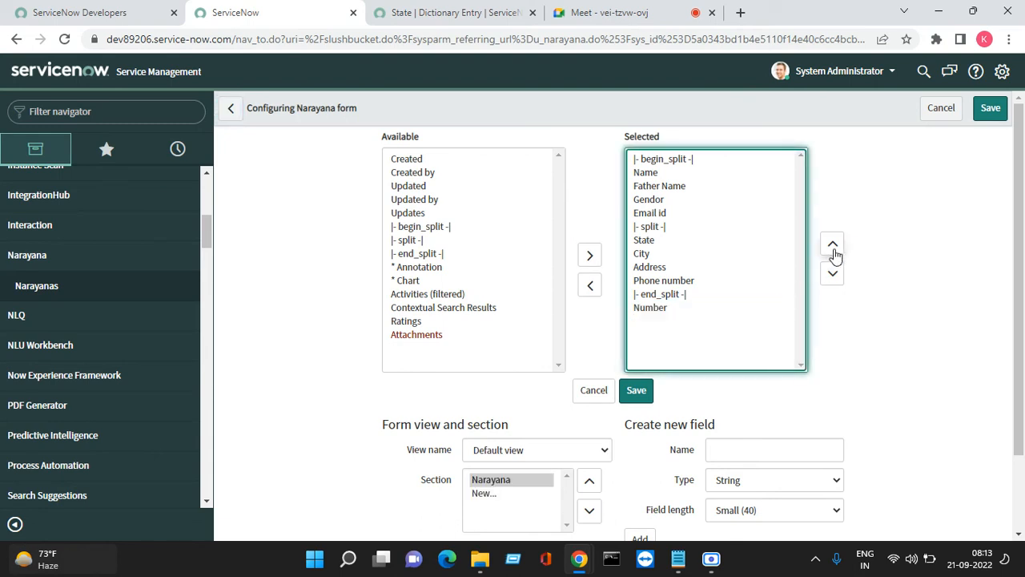
click(679, 309)
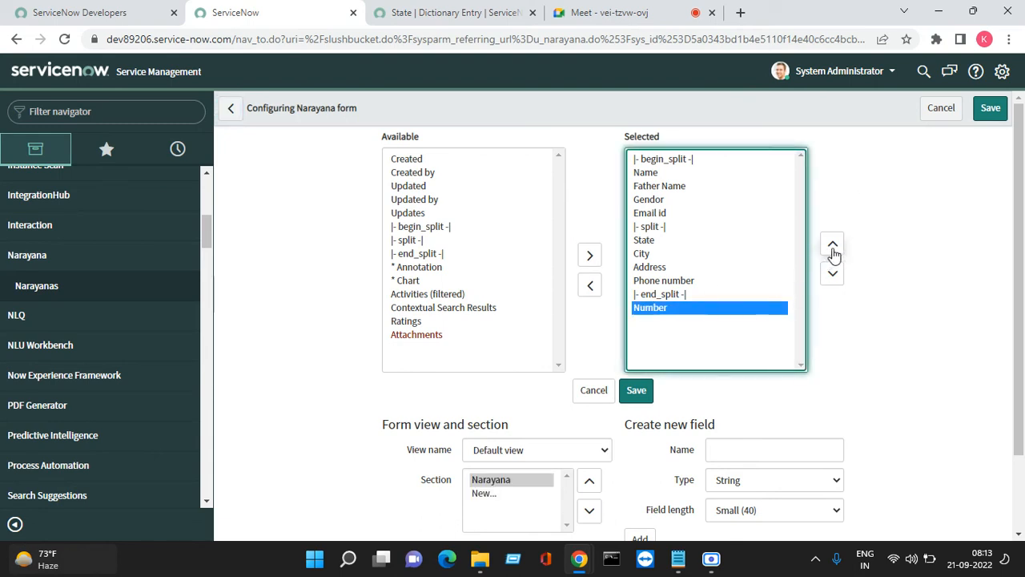
double_click(833, 246)
double_click(833, 246)
double_click(833, 246)
triple_click(833, 246)
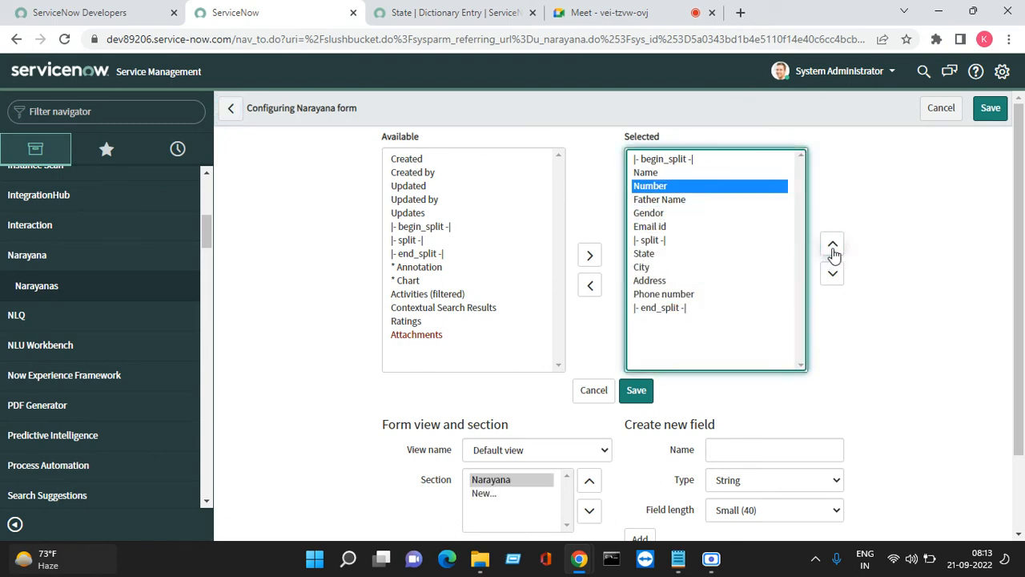
click(833, 245)
Move Email id down below Address and save the form layout
click(656, 230)
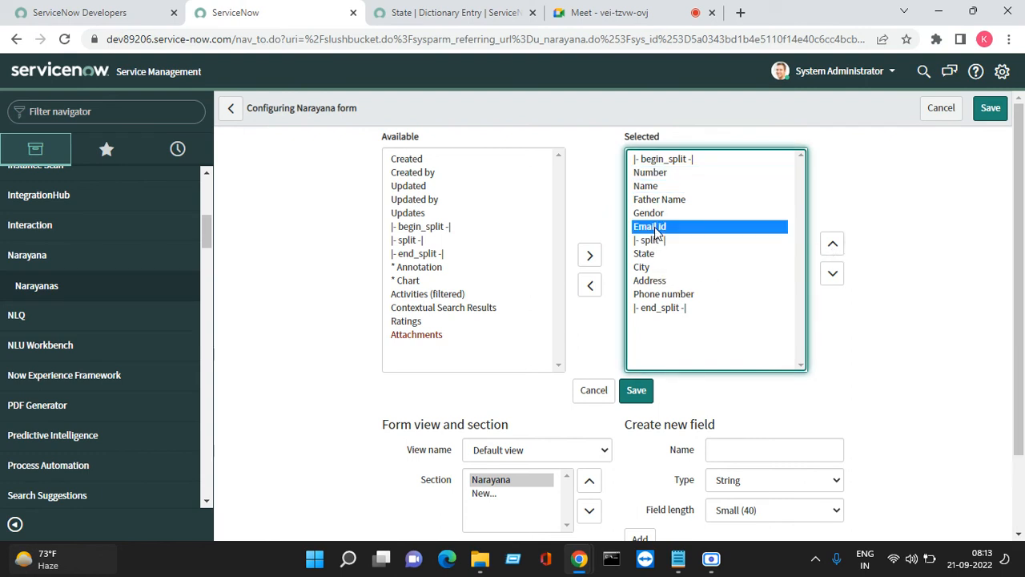
click(834, 273)
double_click(833, 273)
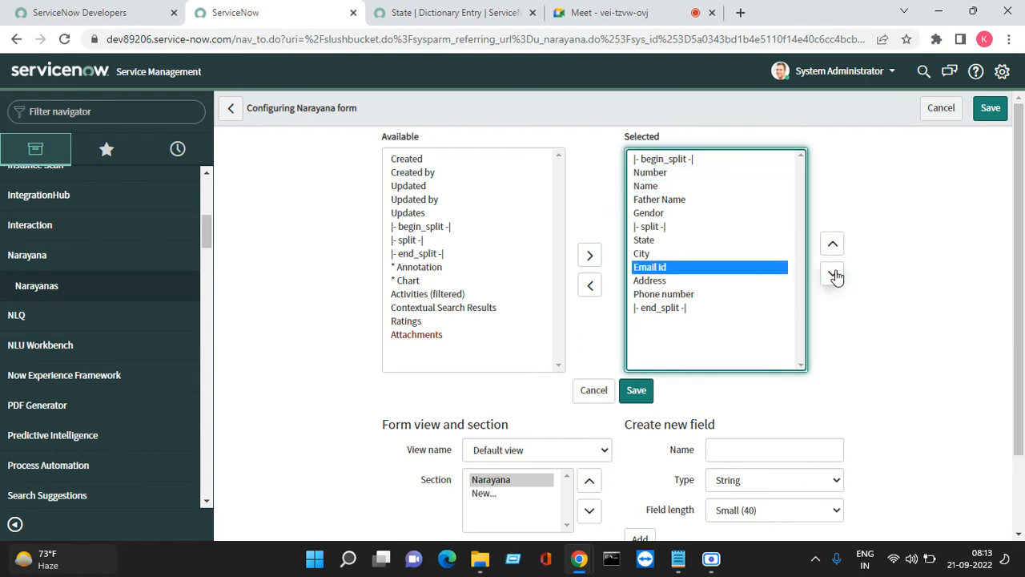
click(833, 274)
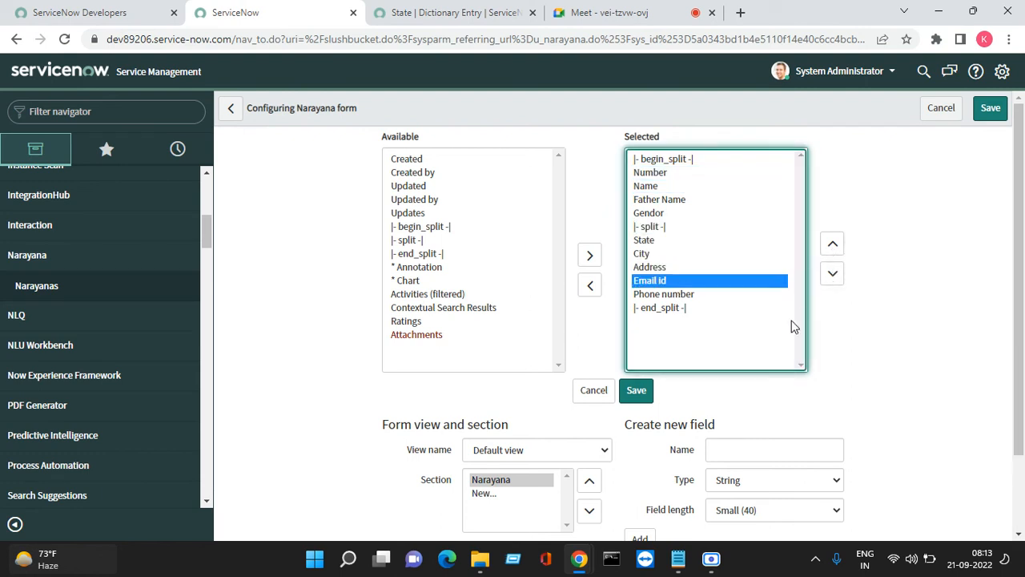
click(638, 394)
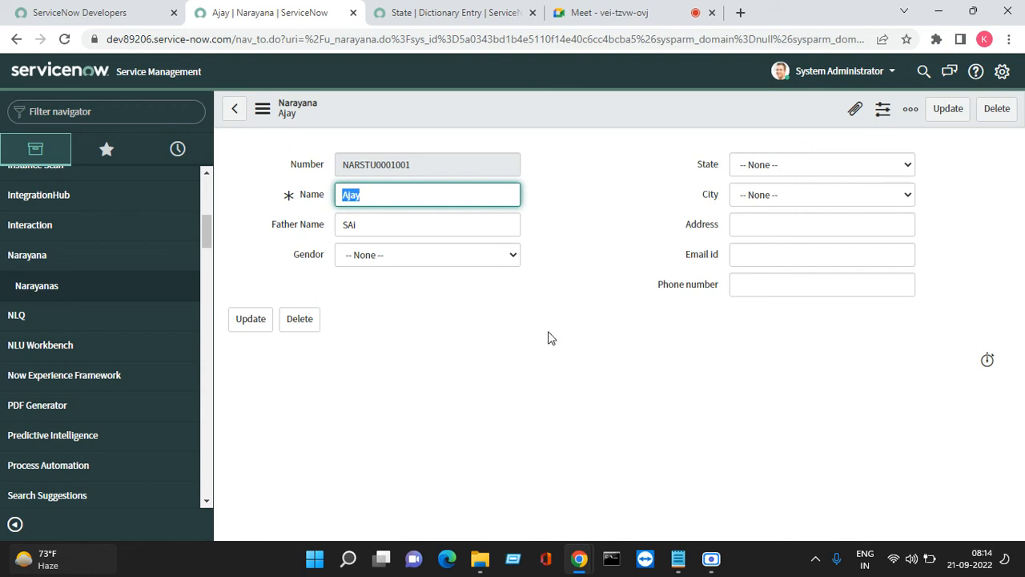
click(854, 109)
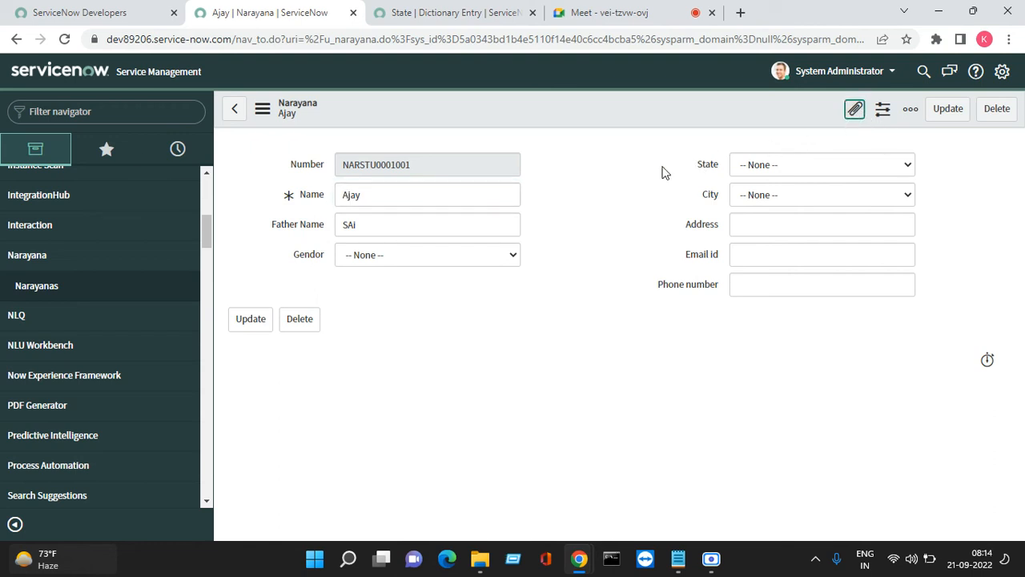
click(858, 108)
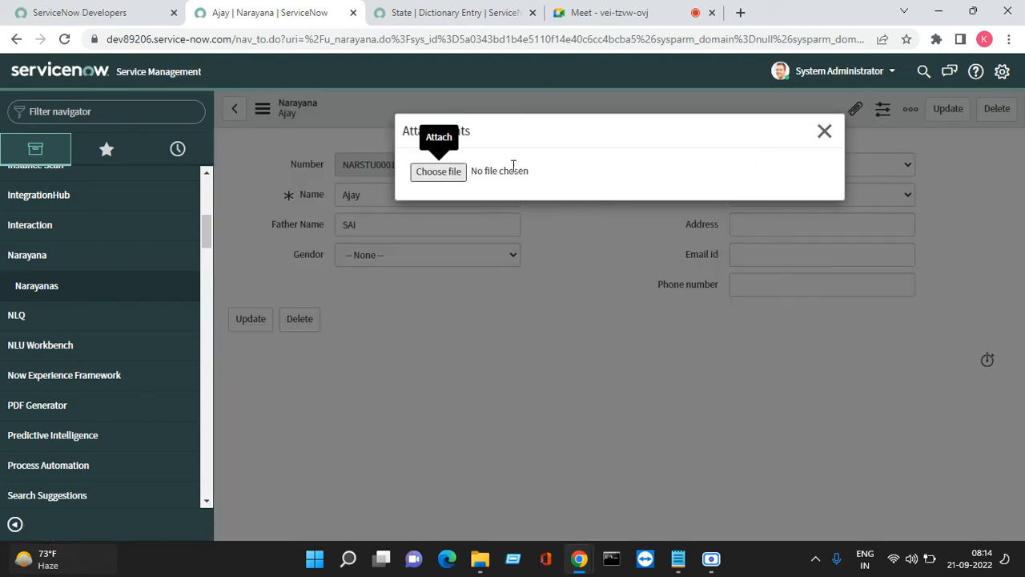
click(825, 133)
click(909, 116)
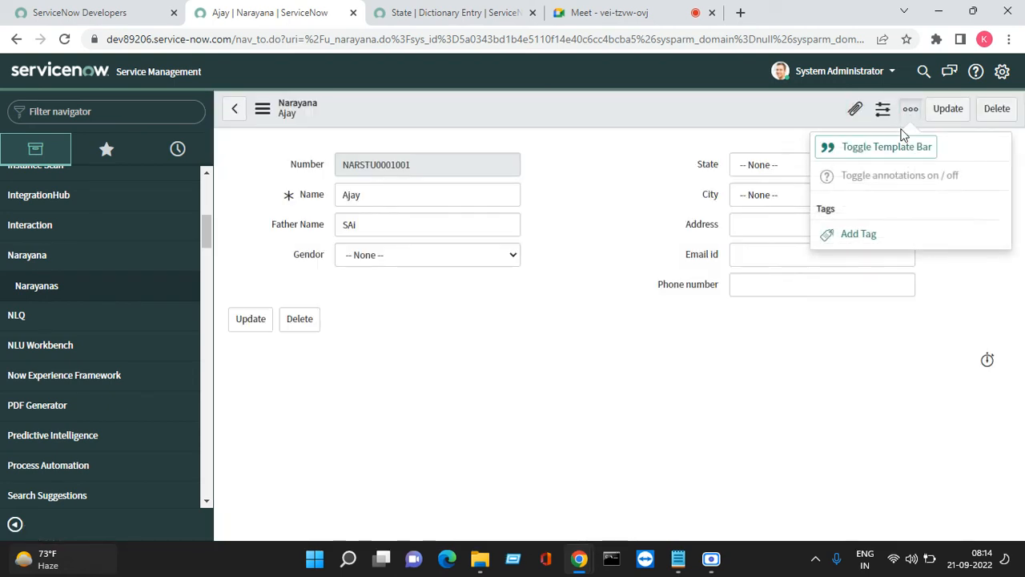
click(707, 427)
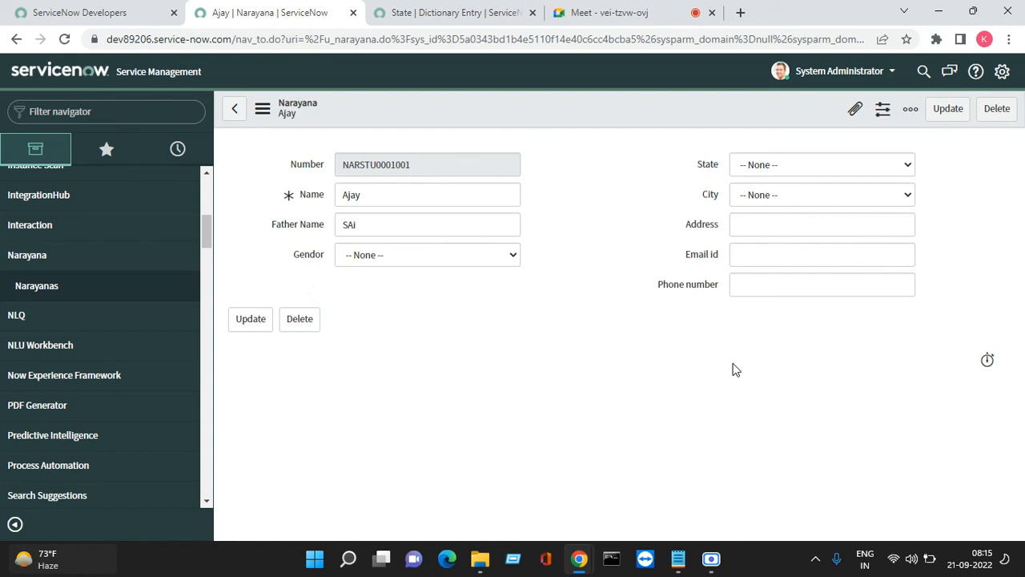
Delete the existing Narayana record and go back, dismissing the Record not found message
click(997, 109)
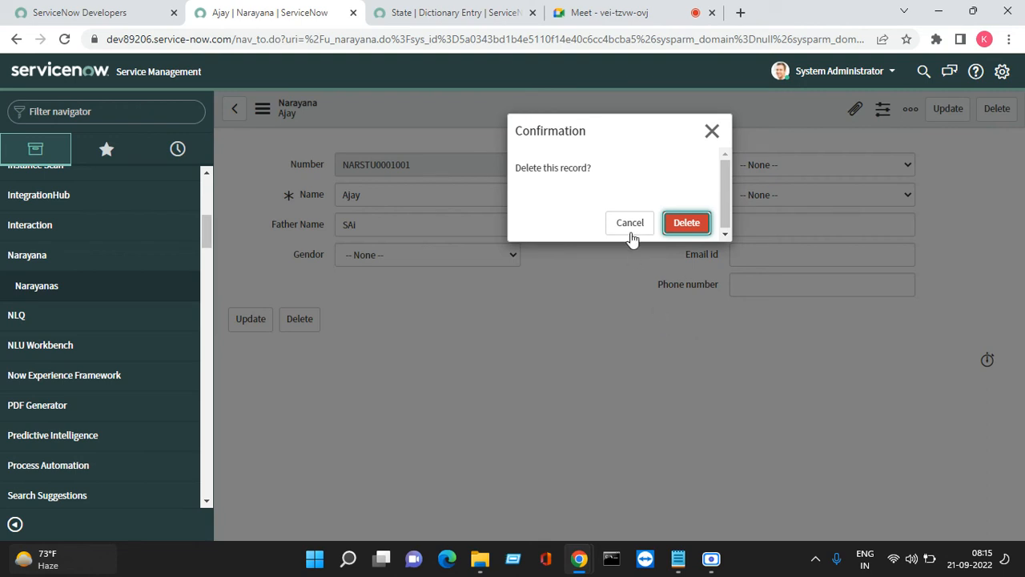
click(687, 225)
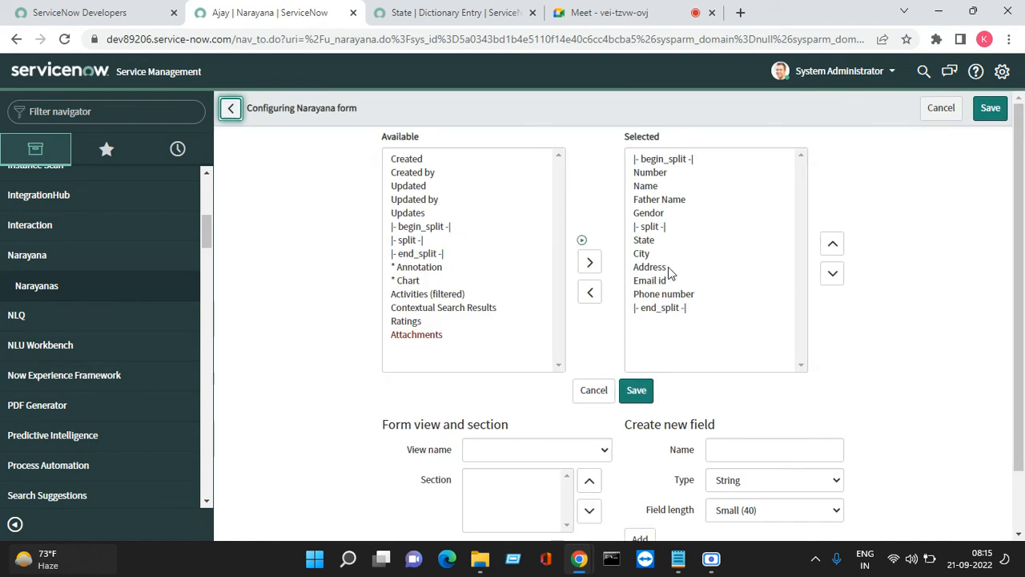
click(941, 108)
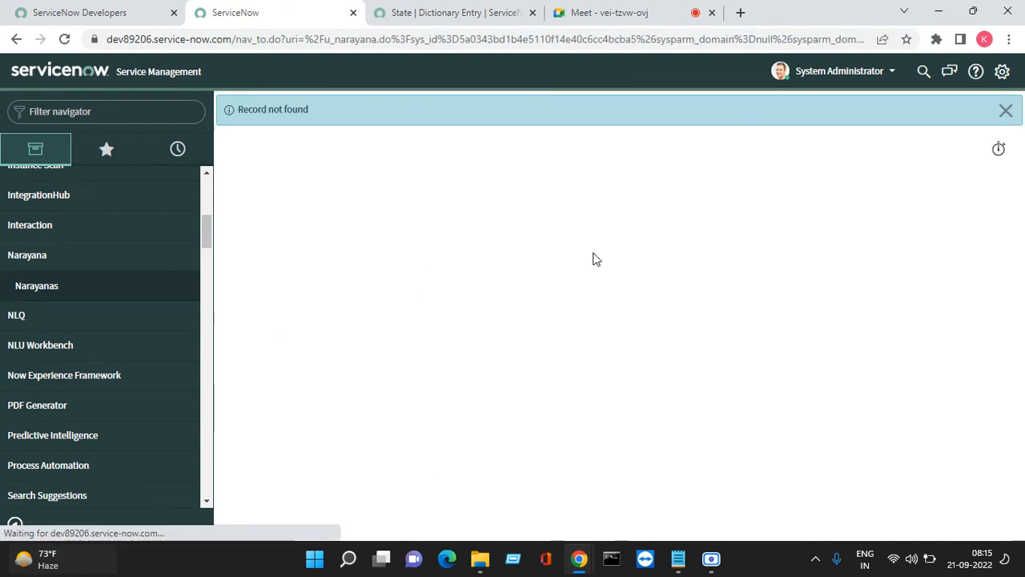
click(1005, 111)
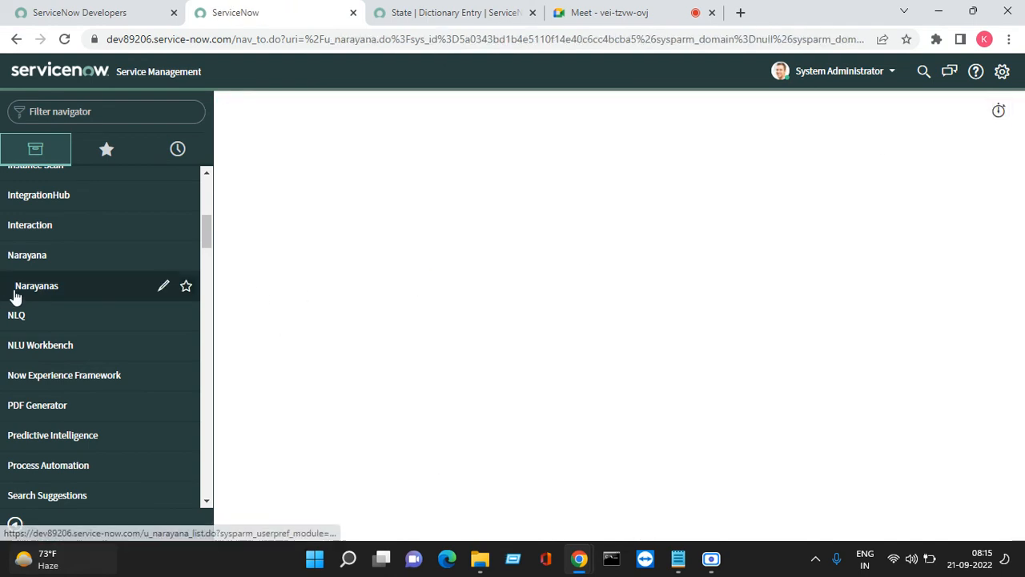
Start a new Narayana record showing Number NARSTU0001002, then bring up the Meet tab
click(44, 290)
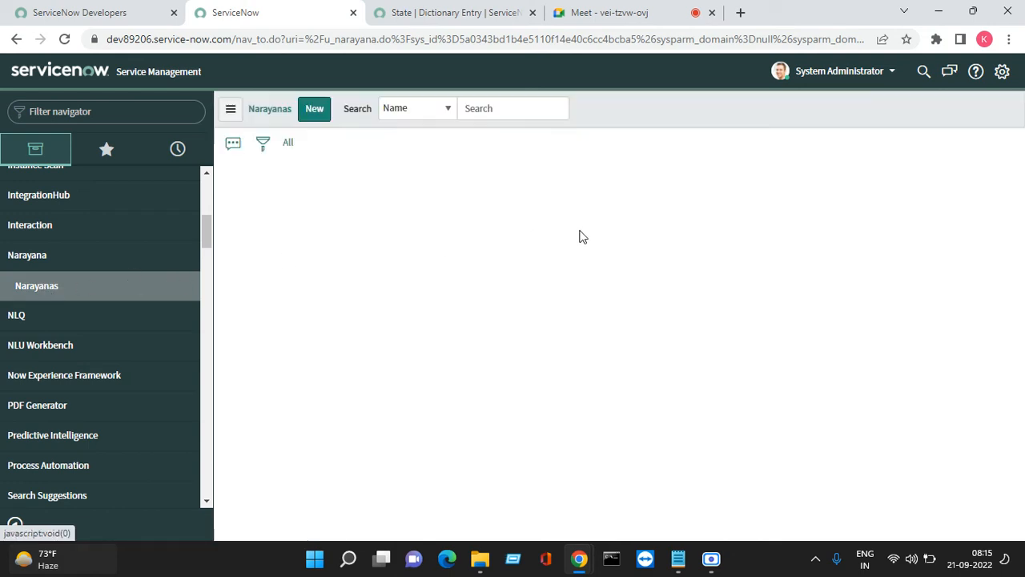
click(313, 109)
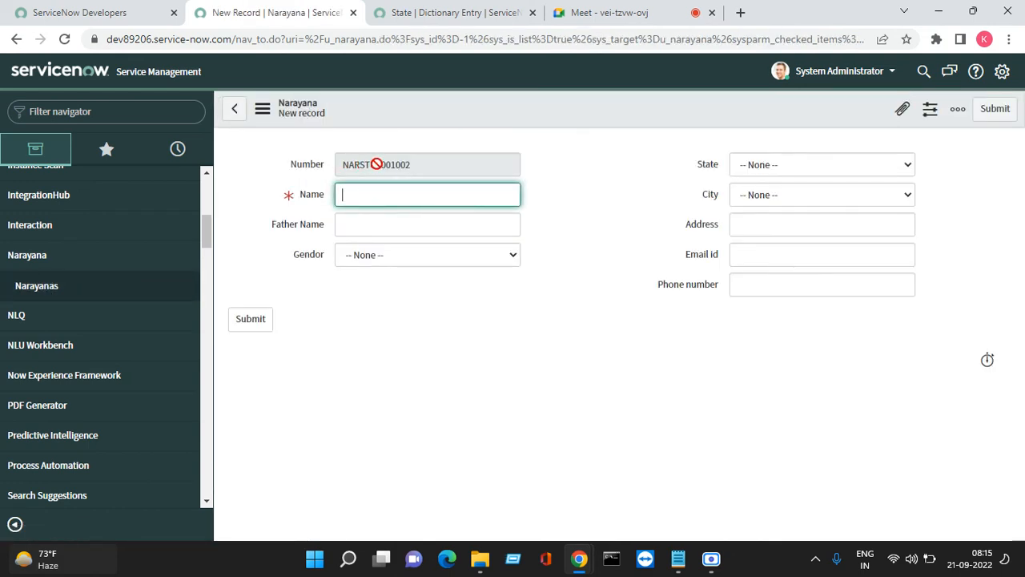
drag(425, 165, 335, 166)
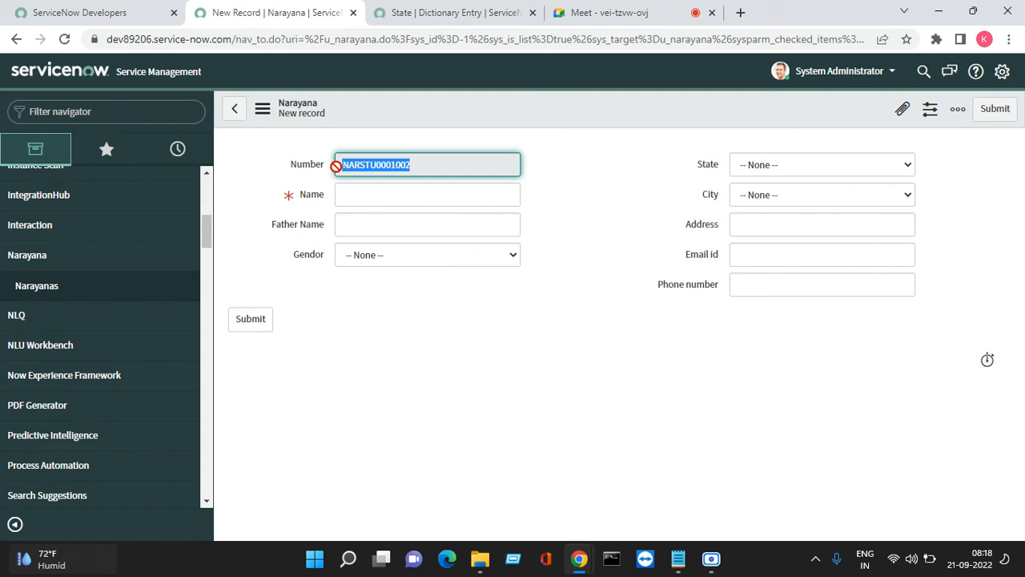
click(593, 12)
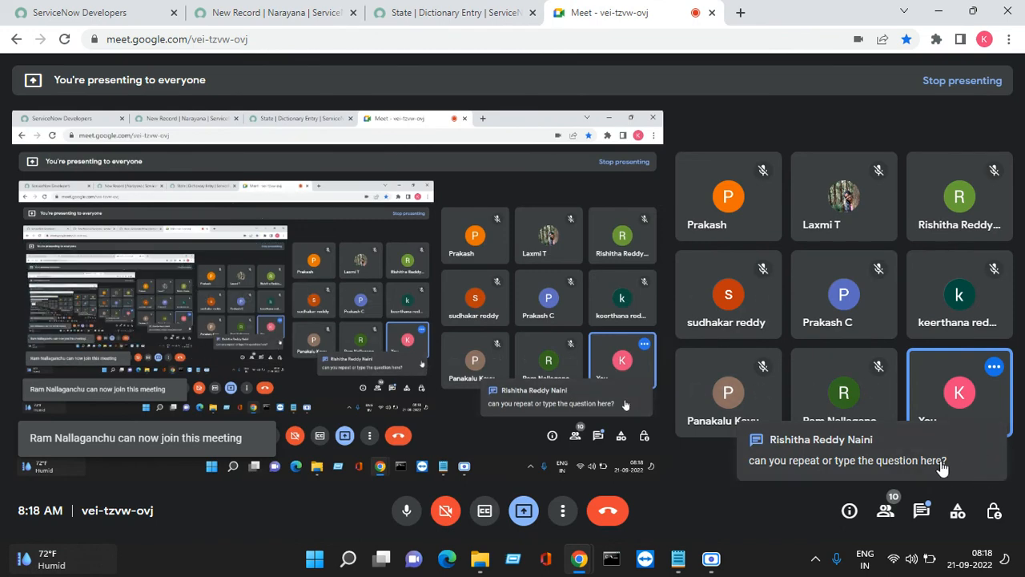
Read the Meet in-call messages, then return to the new Narayana record form
click(918, 511)
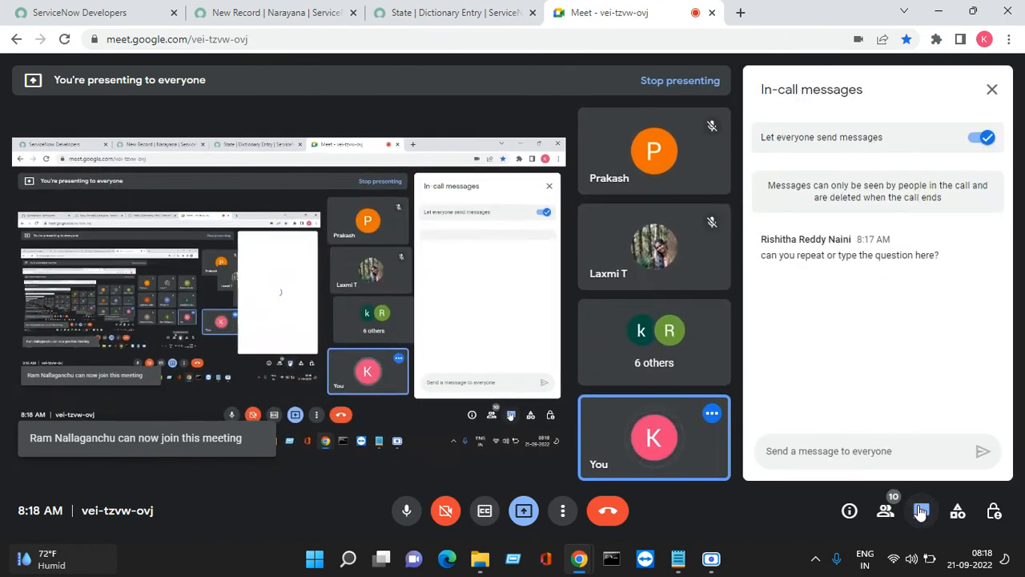
click(314, 10)
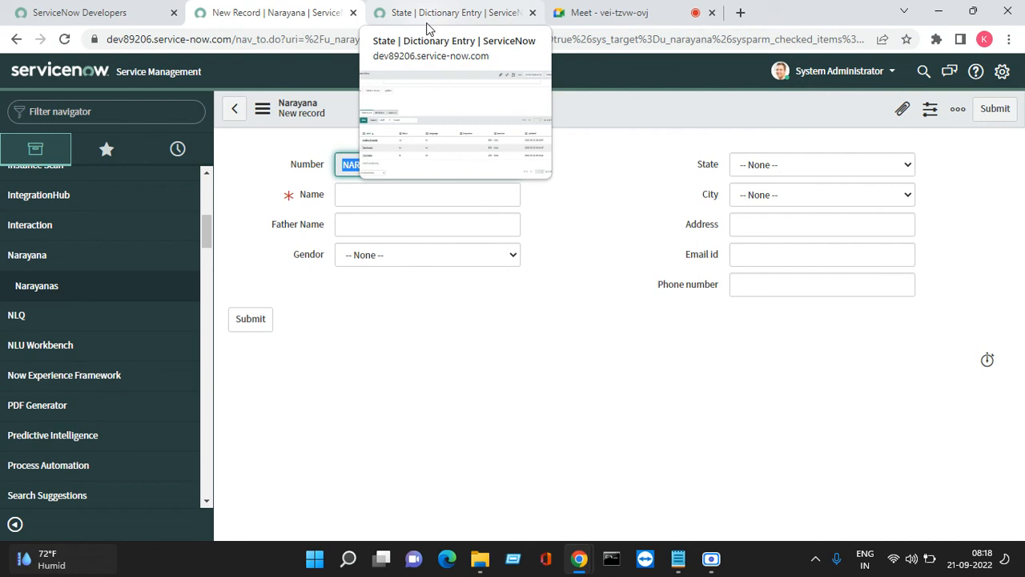
Highlight the left-column labels and the State, City and Address fields on the Narayana form
click(585, 135)
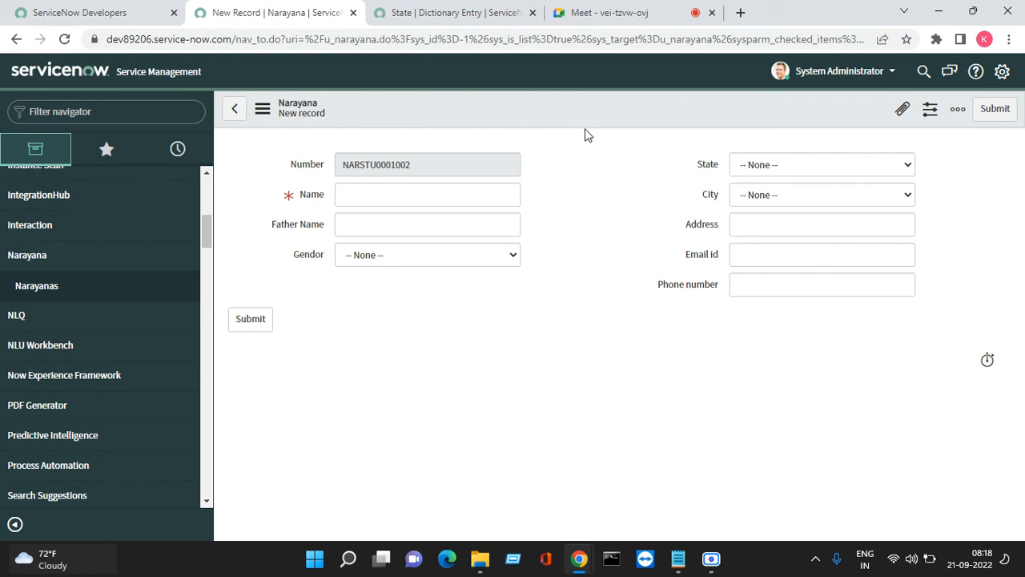
drag(554, 277, 260, 127)
drag(677, 165, 731, 265)
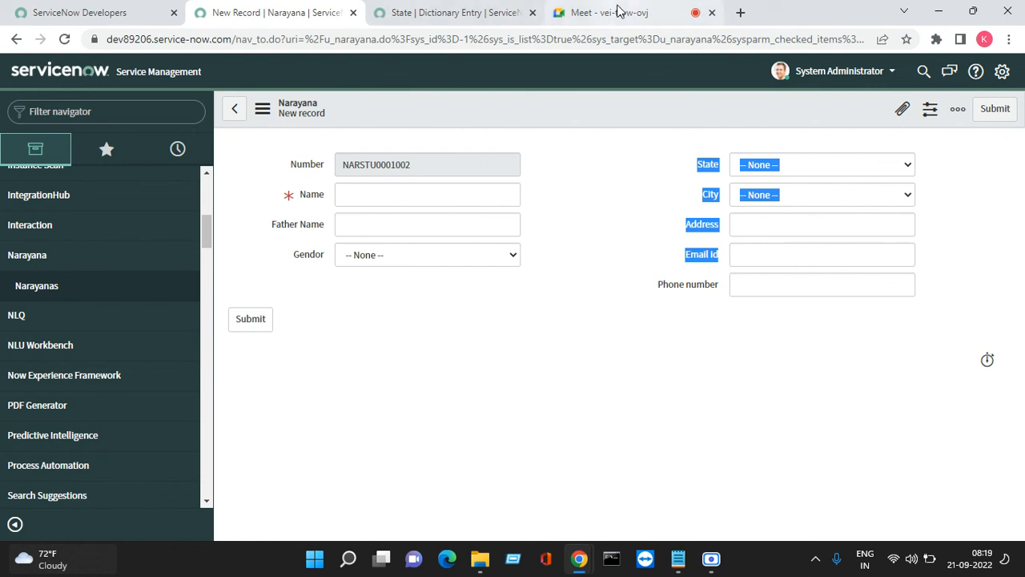
Reopen Configure > Form Layout from the Narayana form header's context menu
right_click(564, 104)
mouse_move(613, 145)
click(694, 159)
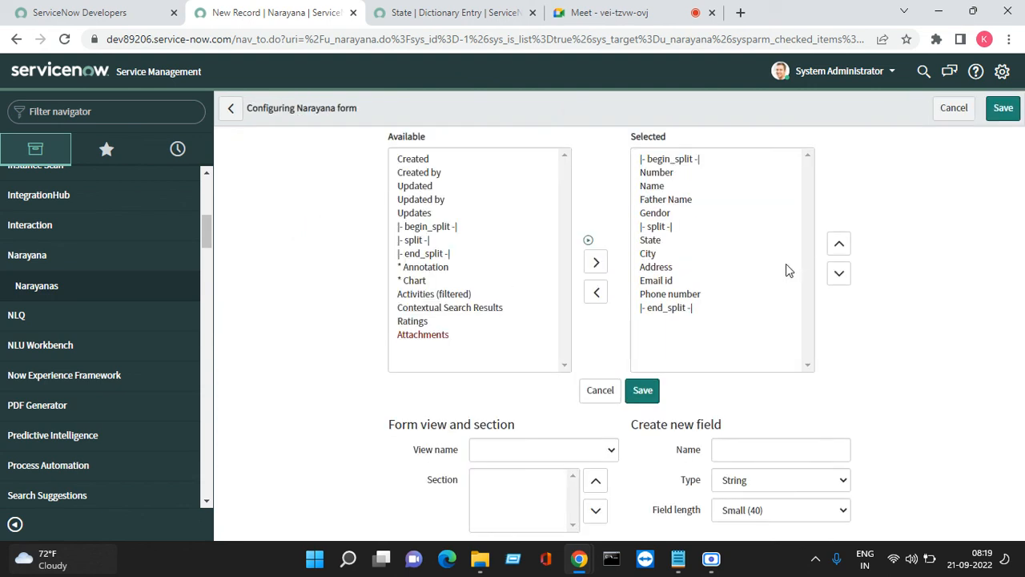
Move the end_split marker above Phone number, save the layout, and return to Meet
click(687, 309)
click(832, 244)
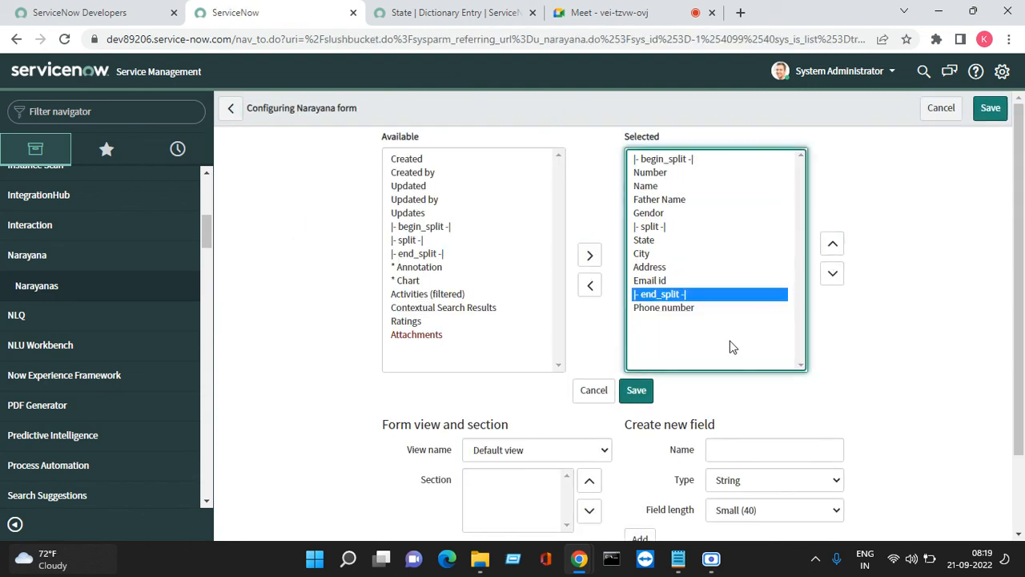
click(637, 391)
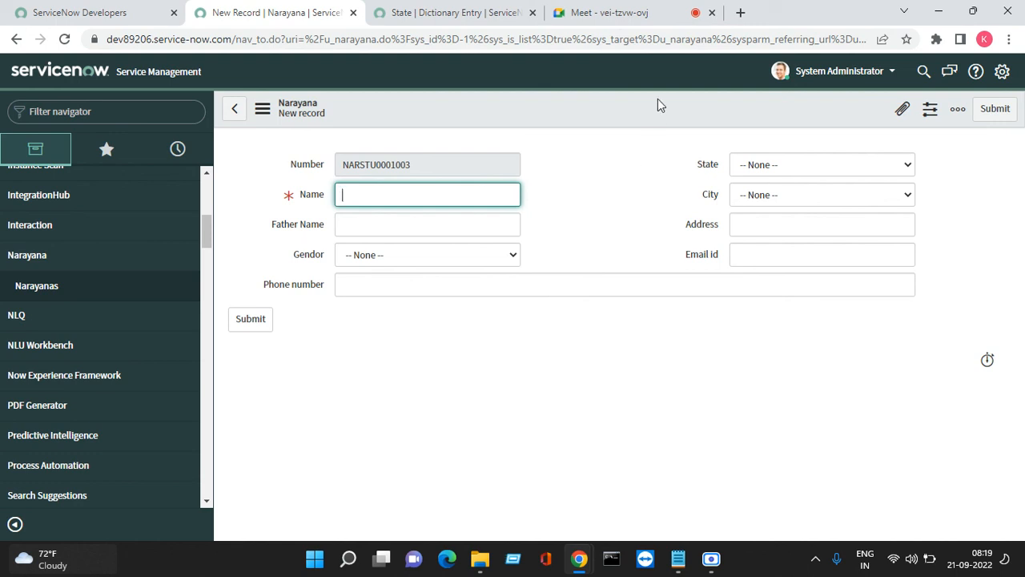
click(621, 12)
Stop the current presentation, re-share the entire screen, and return to the Narayana new record form
click(525, 512)
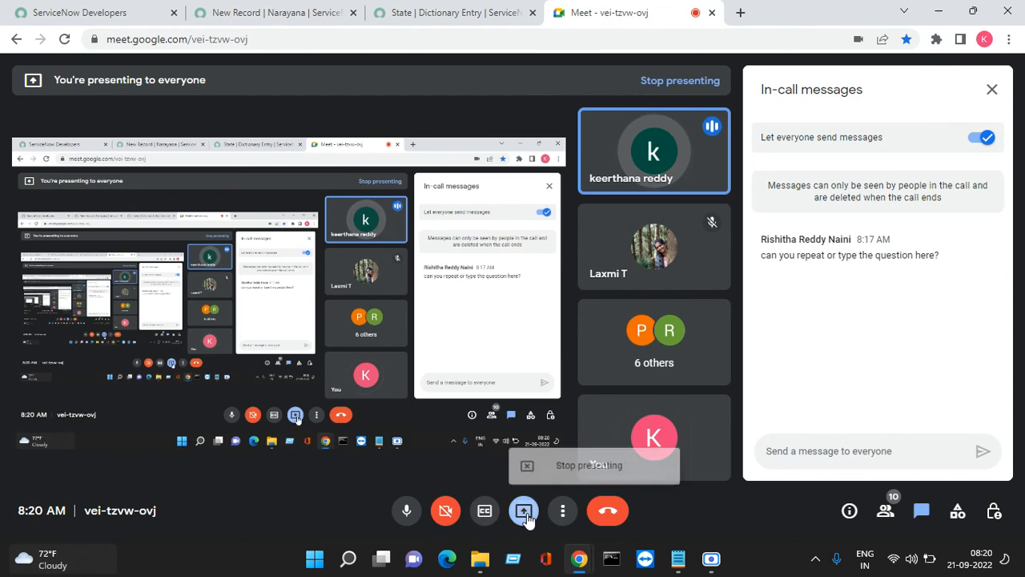
click(556, 466)
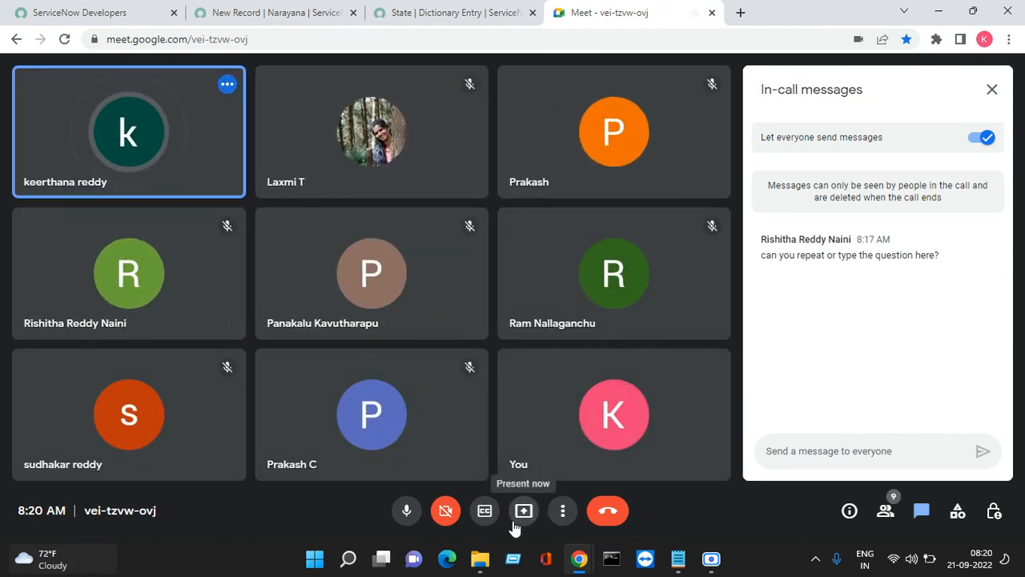
click(515, 525)
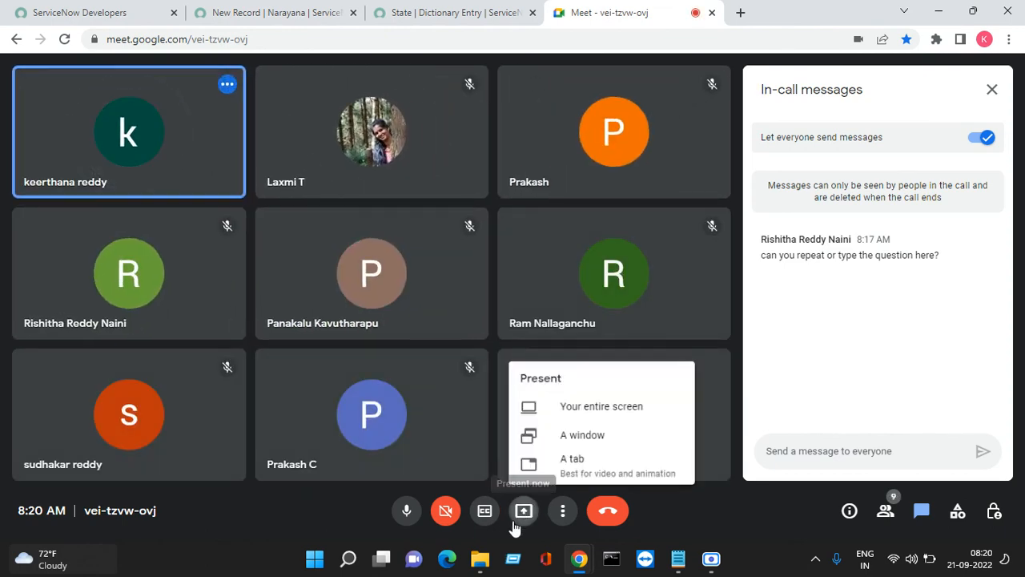
click(633, 409)
click(515, 228)
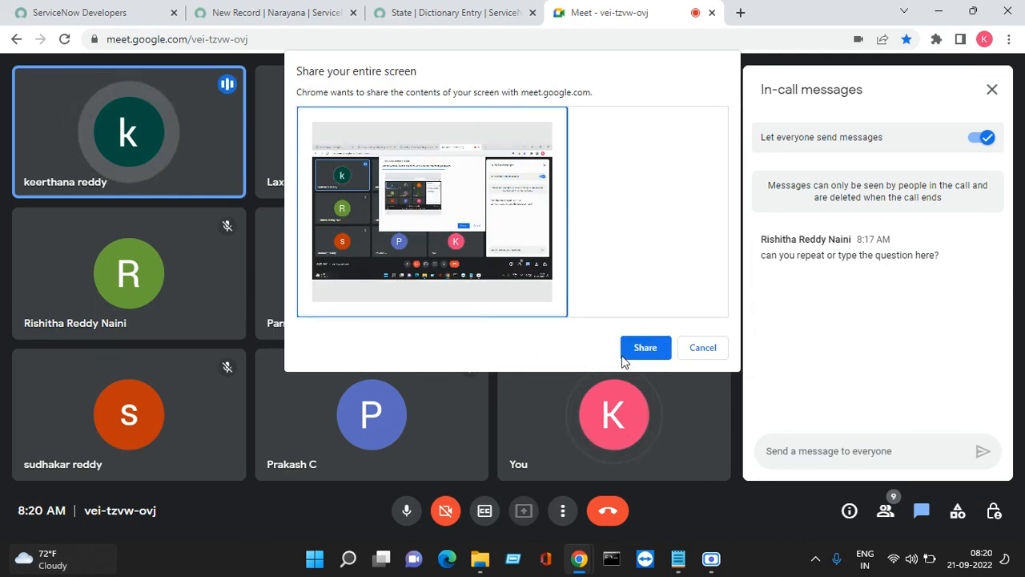
click(633, 351)
click(422, 16)
click(277, 12)
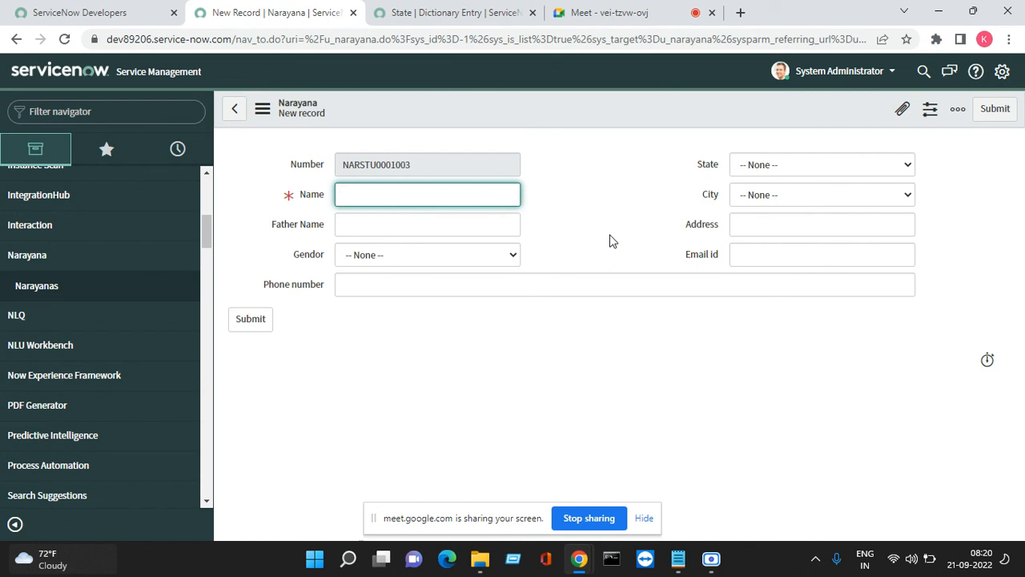
Filter the navigator for incidents and open INC0009009, also in a new tab
click(145, 121)
text(incide3)
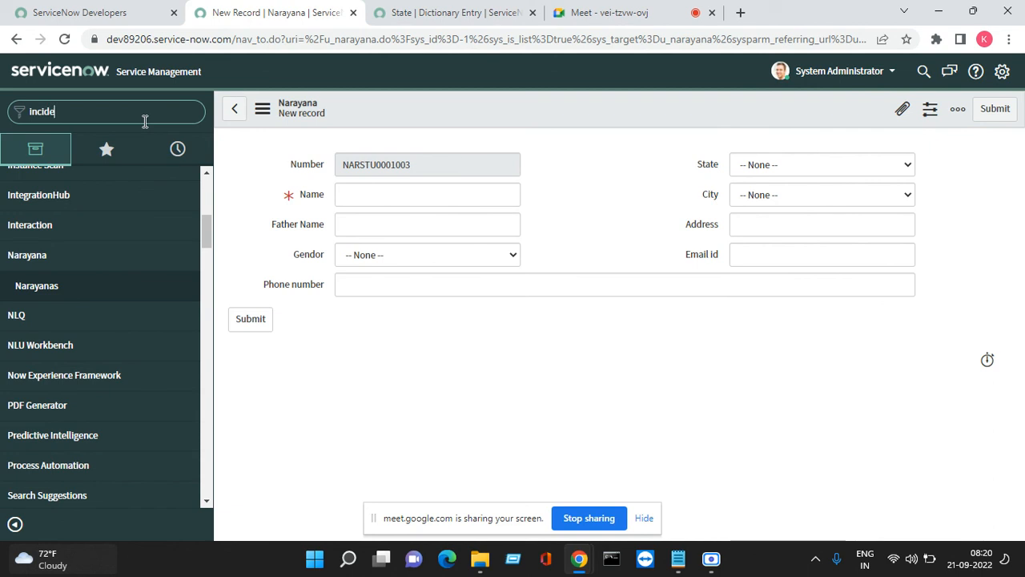
key(BackSpace)
key(BackSpace)
key(BackSpace)
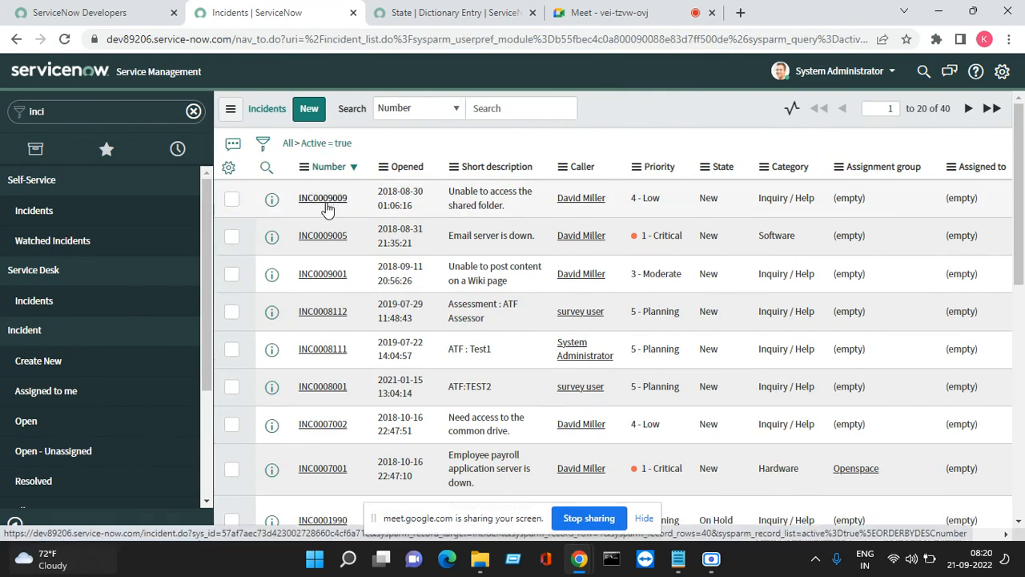
click(325, 200)
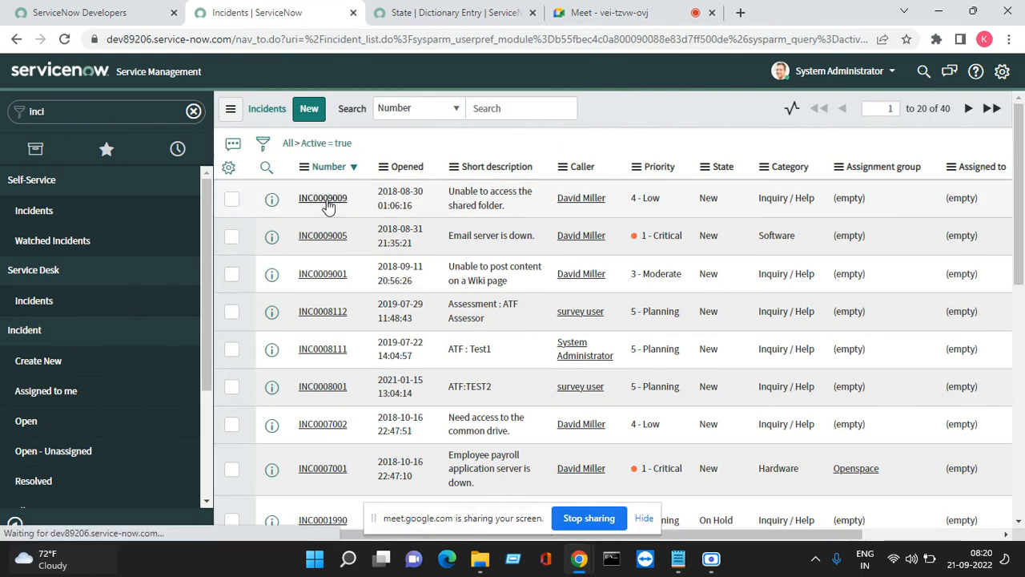
right_click(273, 198)
click(305, 215)
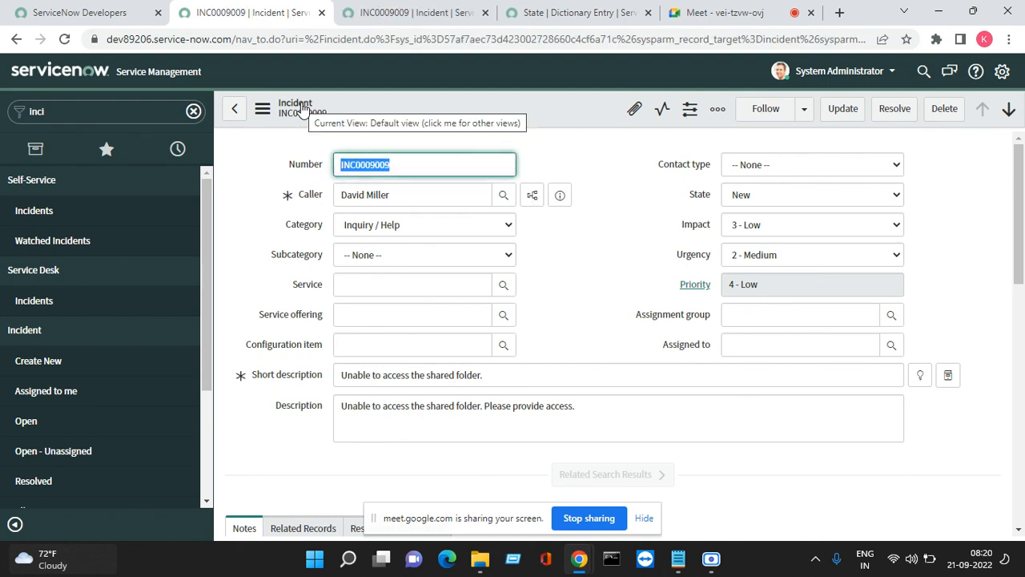
Filter the navigator for 'proble' and open problem PRB0007601 from the Problem list
click(83, 110)
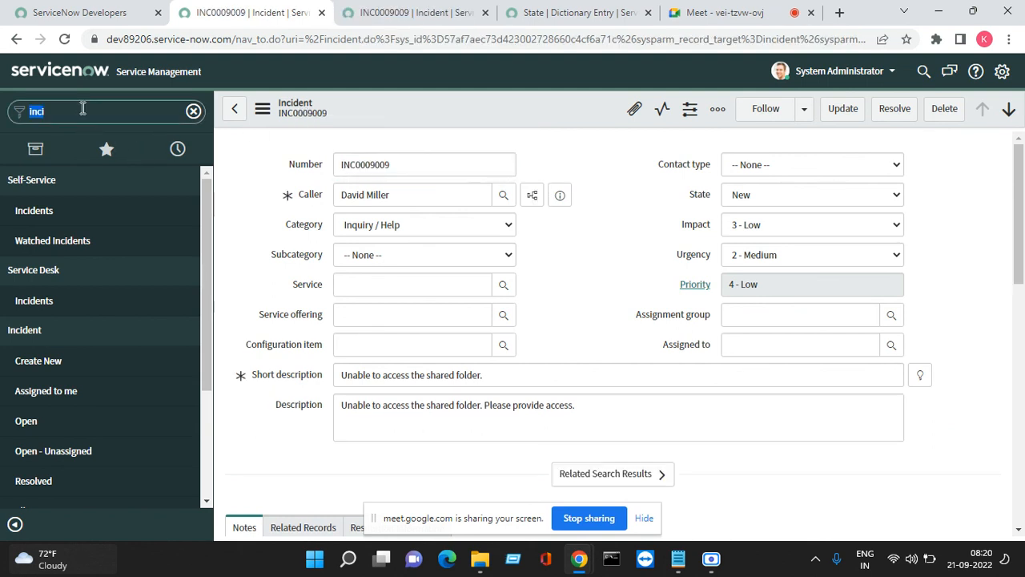
text(proble)
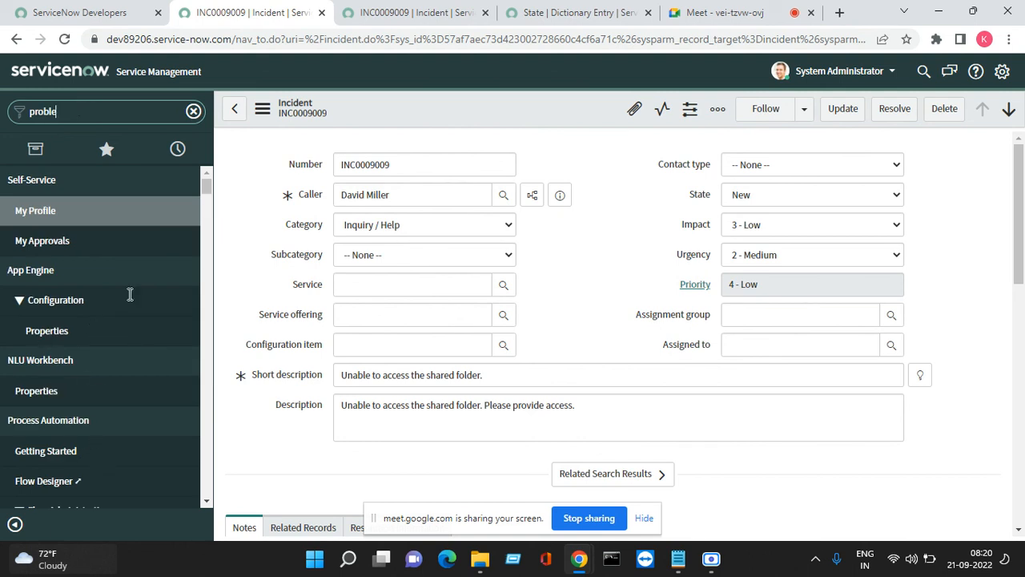
scroll(107, 288, down, 10)
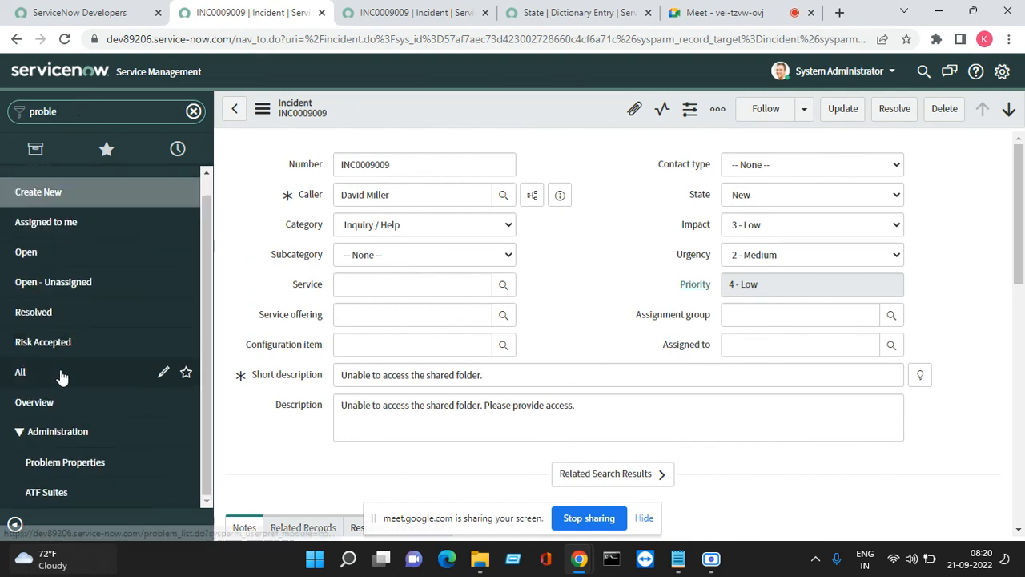
click(40, 272)
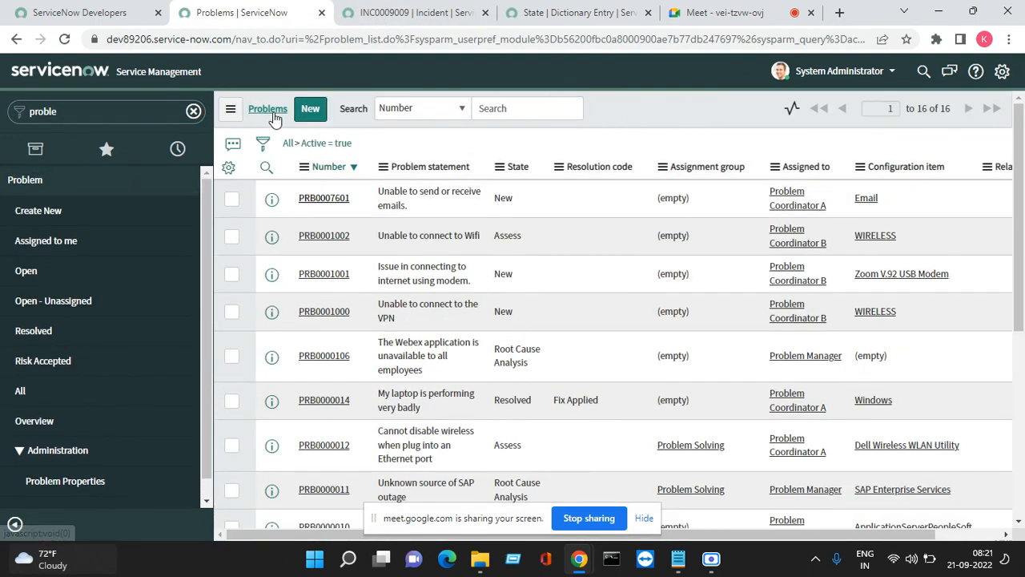
click(332, 200)
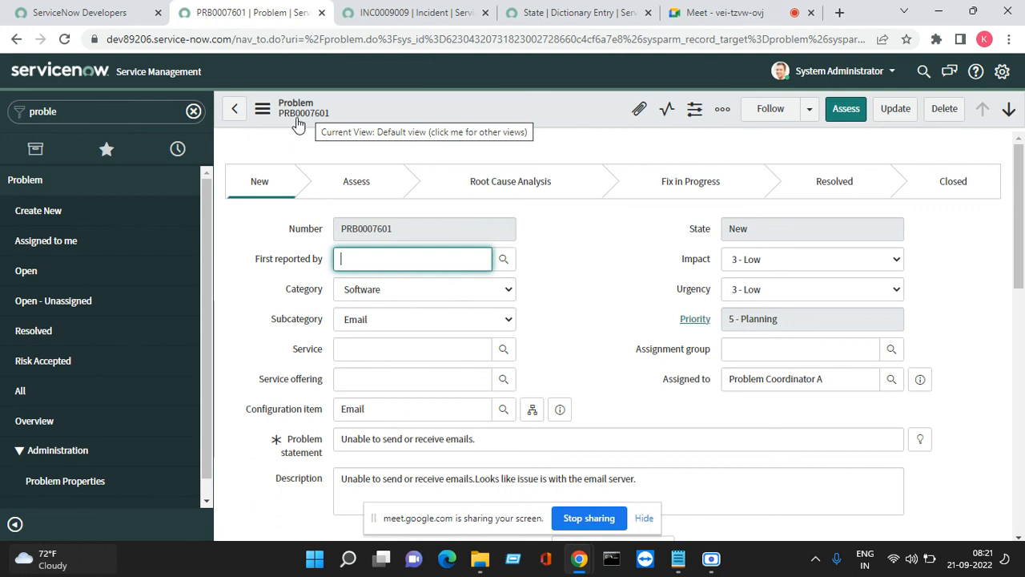
click(108, 151)
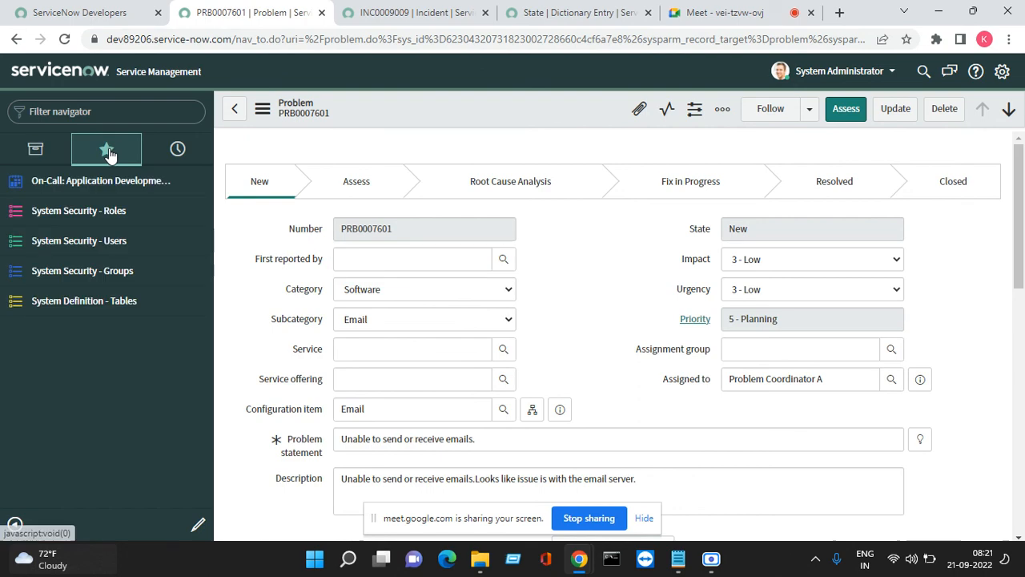
Open System Definition - Tables from Favorites and close the INC0009009 incident tab
click(144, 301)
click(537, 12)
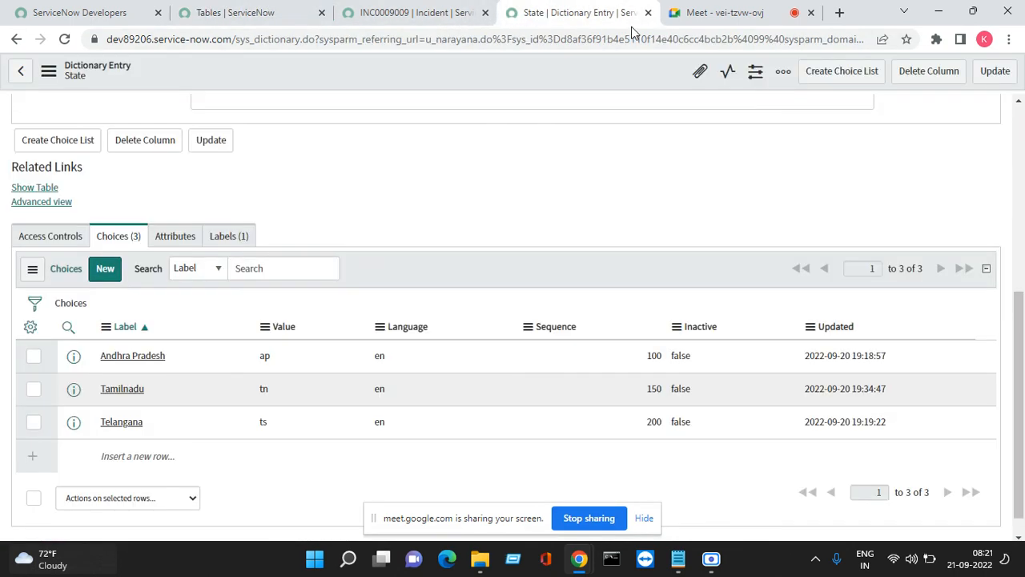
click(359, 22)
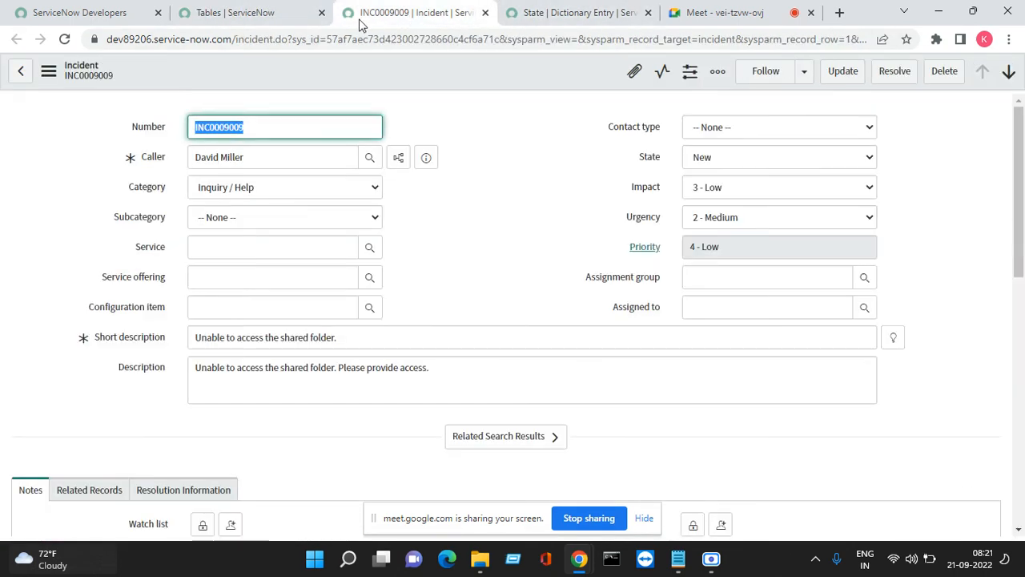
click(644, 518)
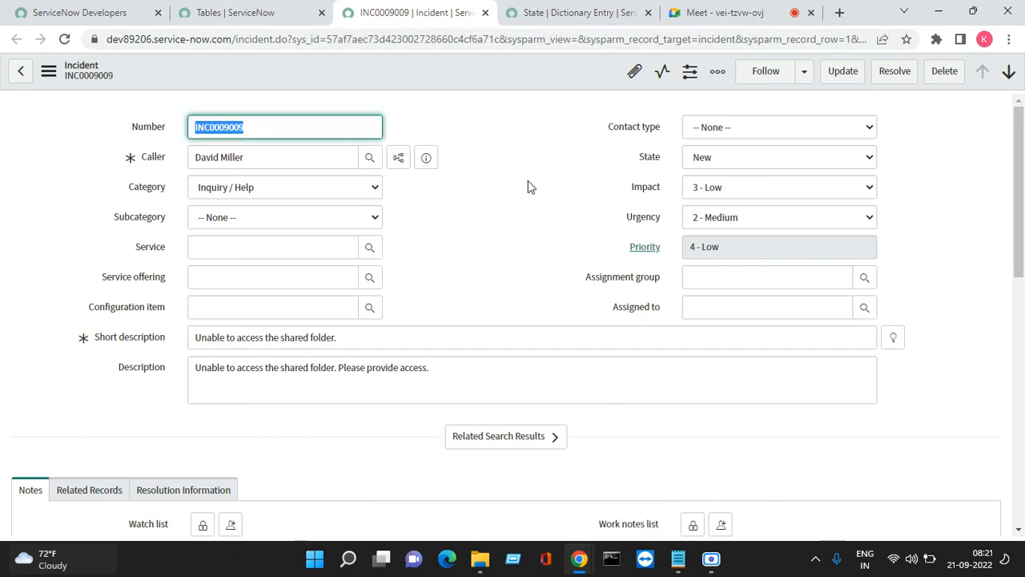
click(485, 13)
Refresh the Tables list twice from its header context menu
scroll(303, 165, up, 4)
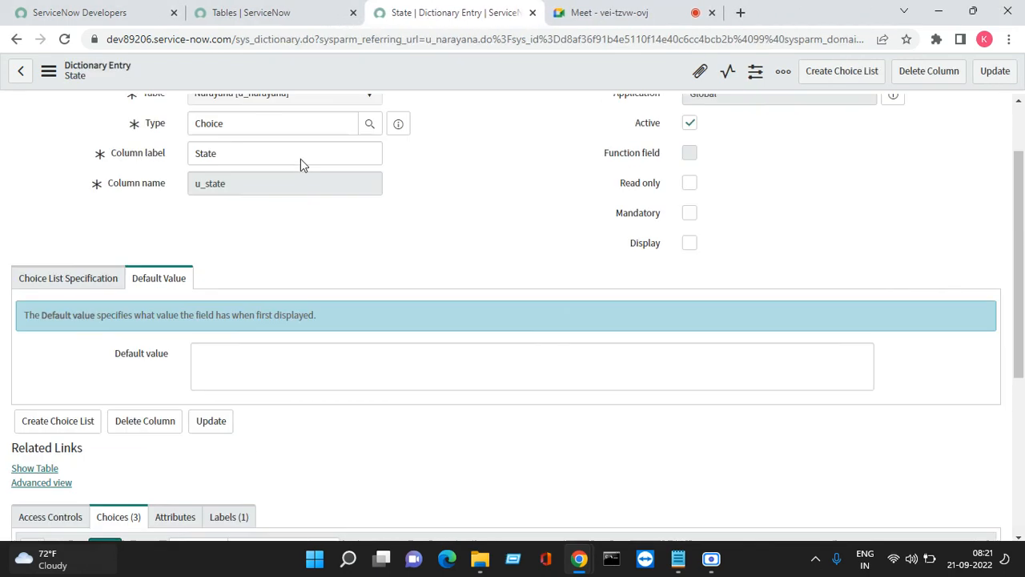
click(305, 11)
right_click(629, 106)
mouse_move(633, 137)
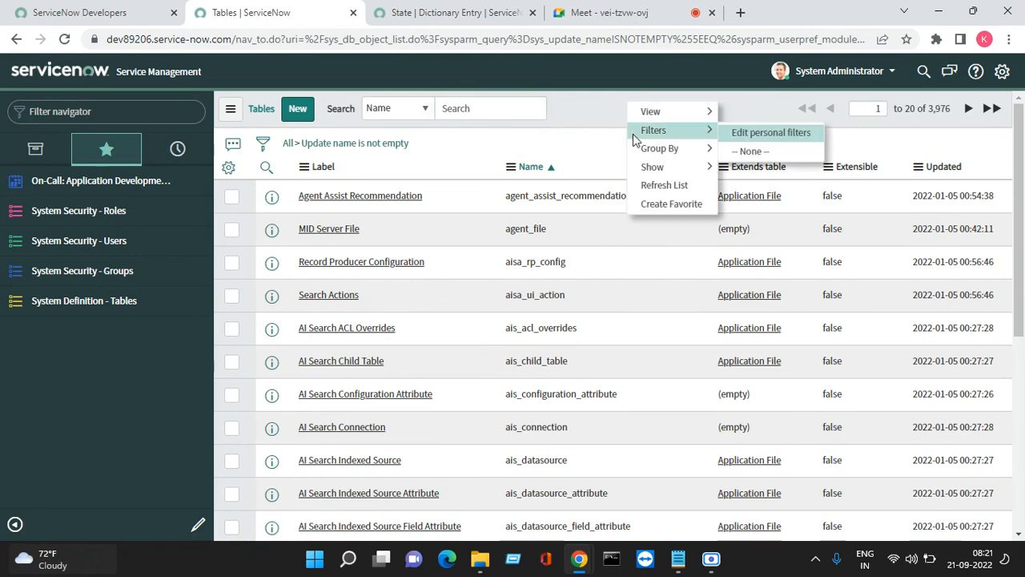
click(671, 184)
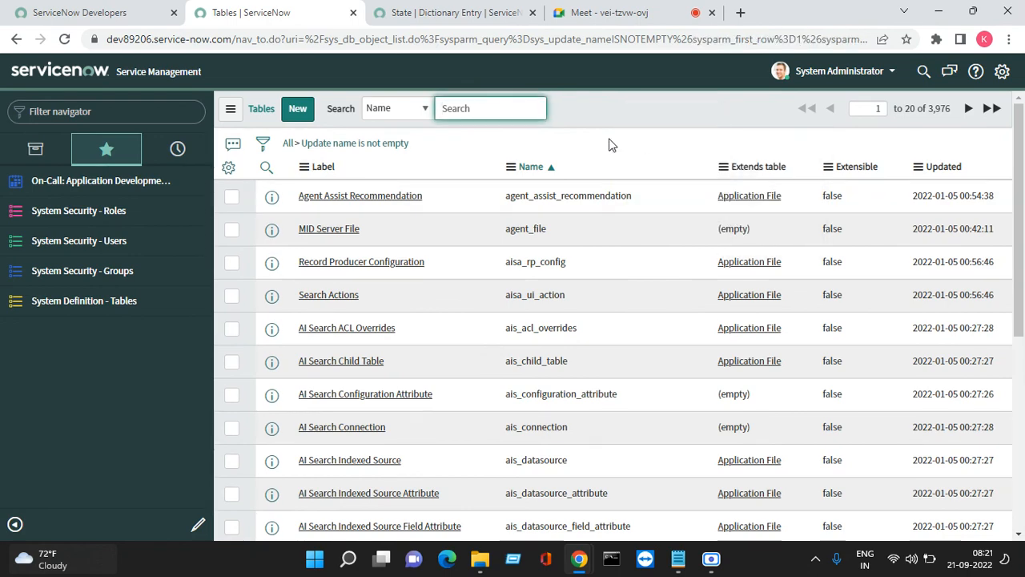
right_click(589, 118)
click(623, 197)
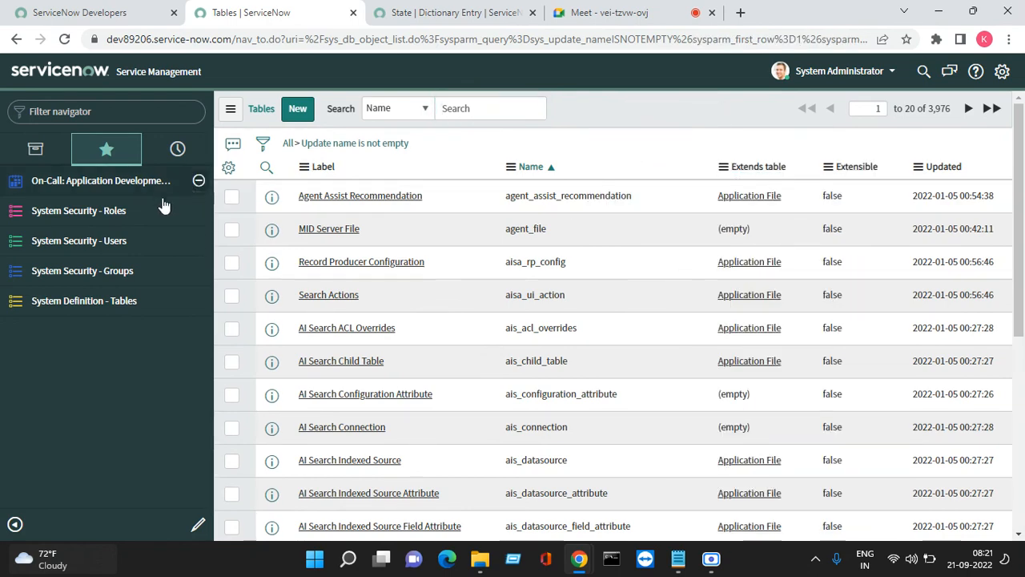
Filter the navigator for 'nara', star Narayanas as a favourite, and open its list
click(32, 110)
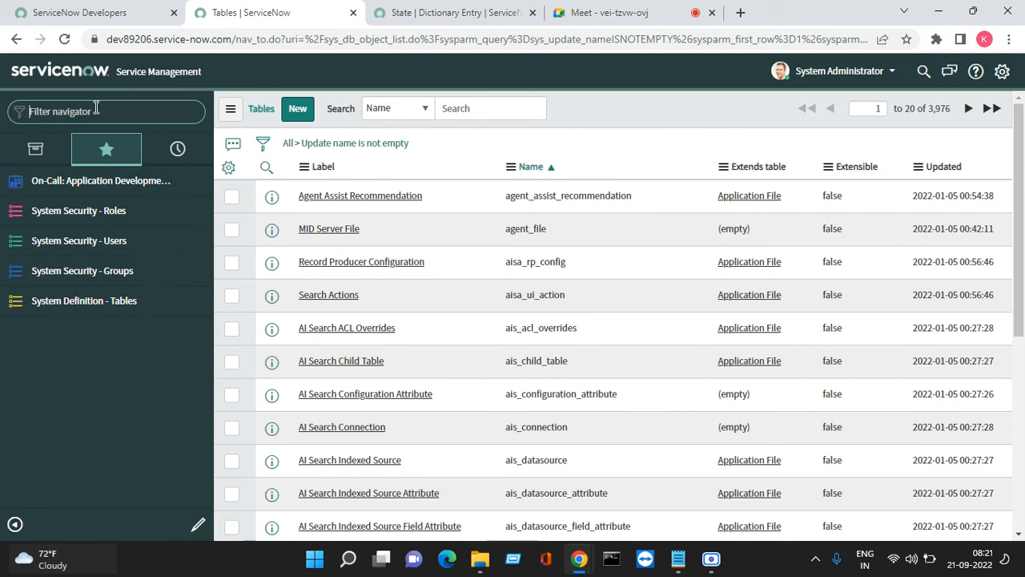
text(nara)
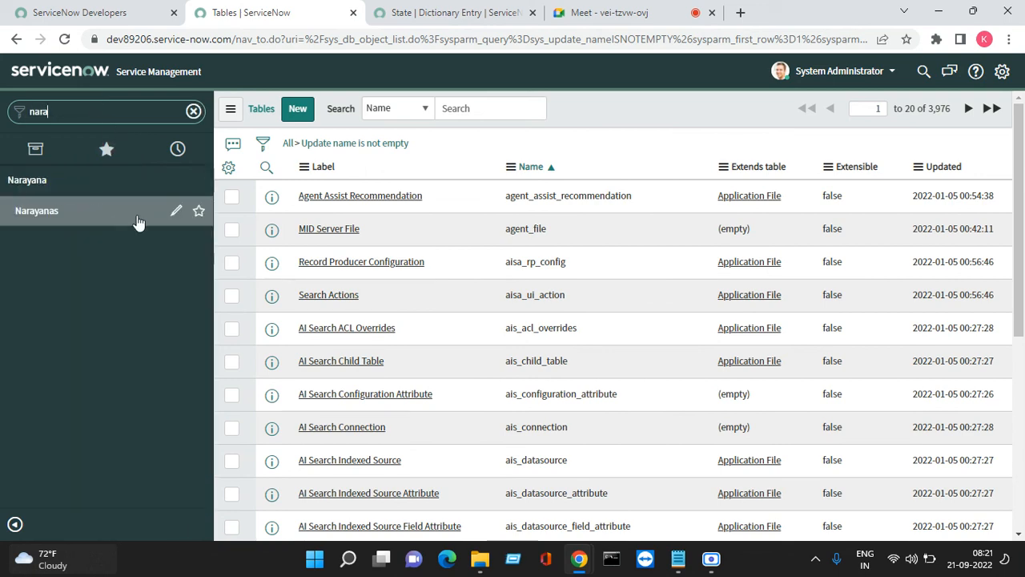
click(198, 210)
click(34, 214)
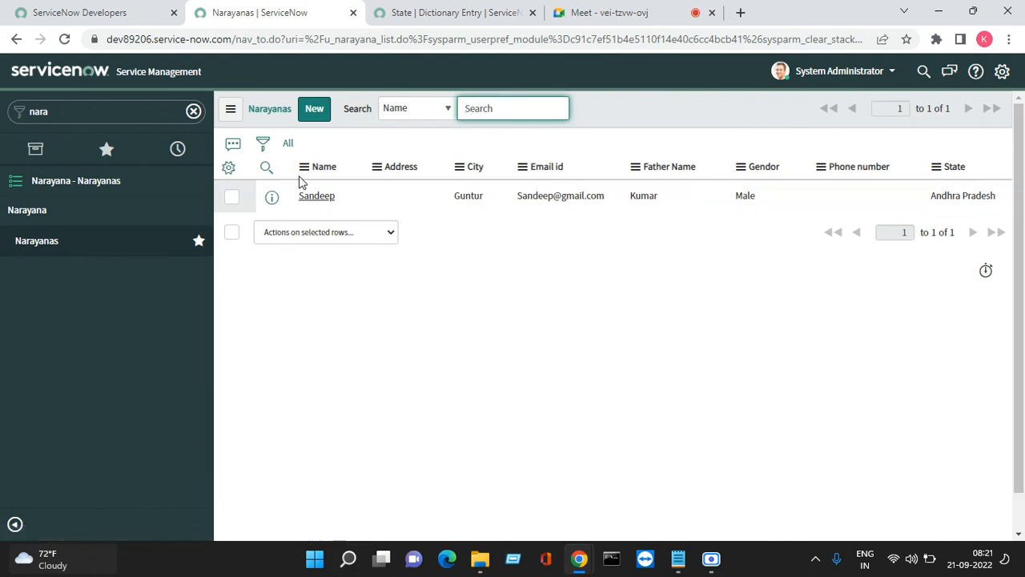
Show the Narayanas list filter, browse the field chooser twice, then return to the State dictionary entry
click(263, 143)
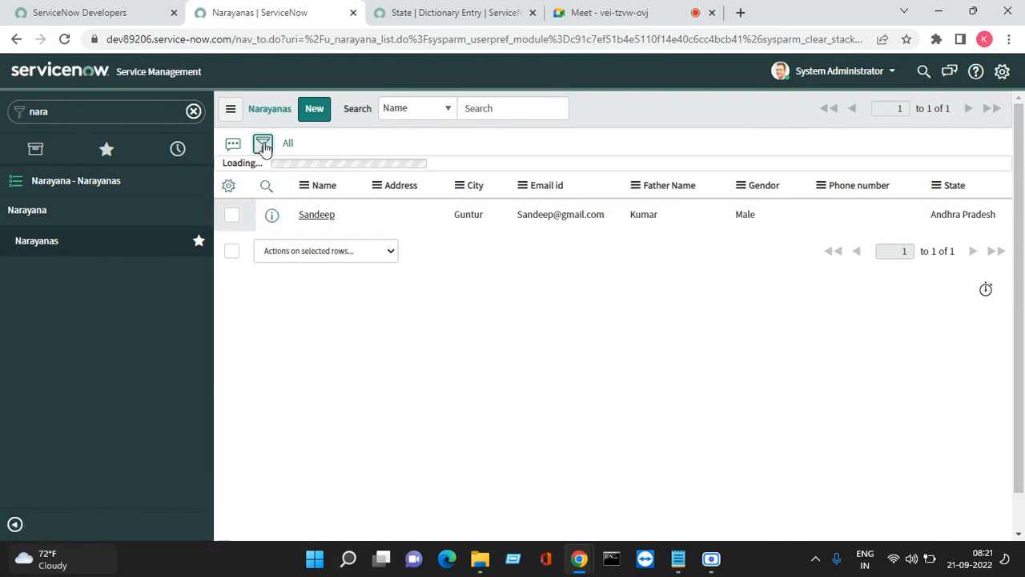
click(308, 209)
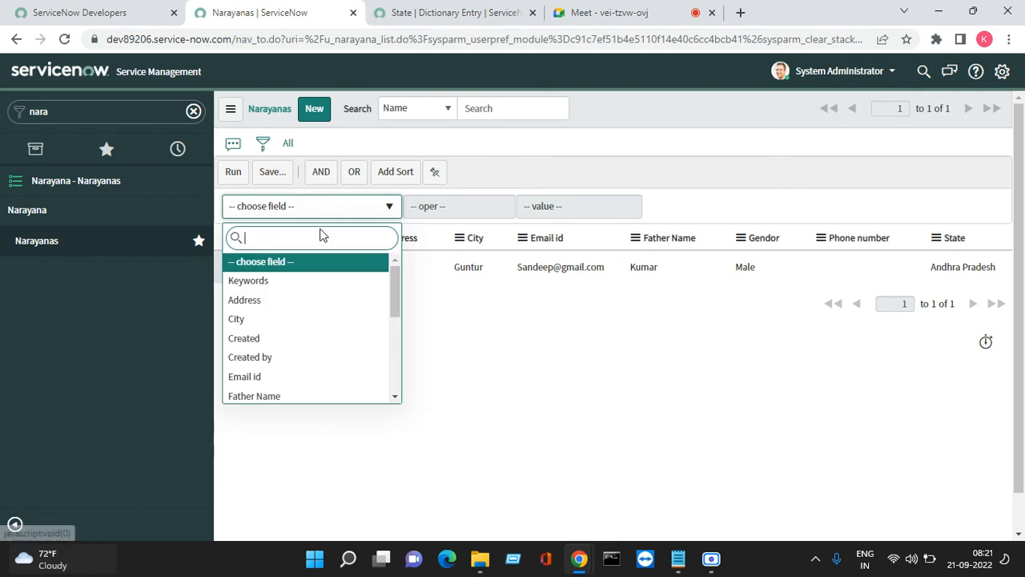
click(550, 348)
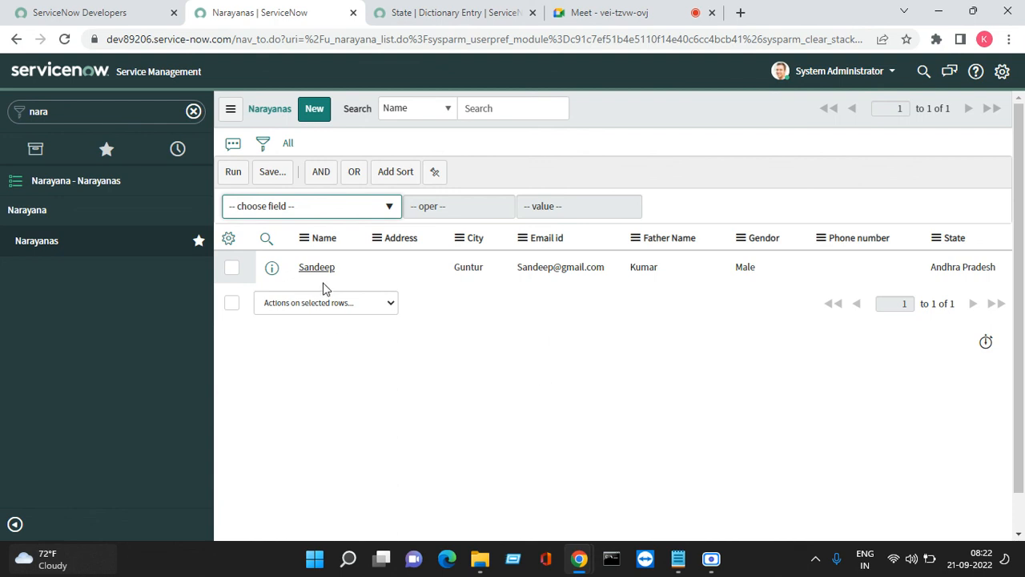
click(331, 212)
click(582, 327)
click(474, 12)
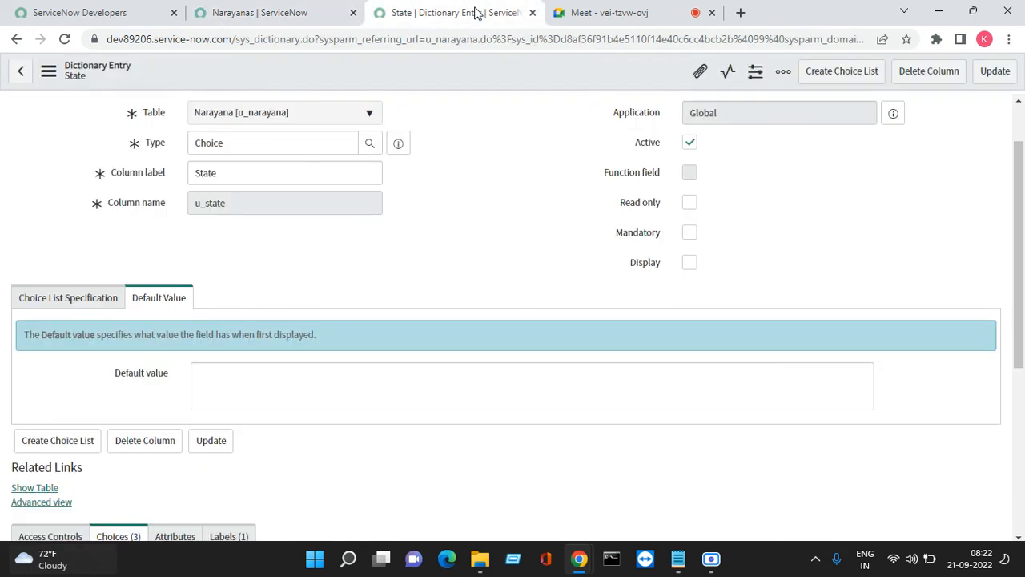
Return to the Meet call and stop presenting the screen
click(607, 18)
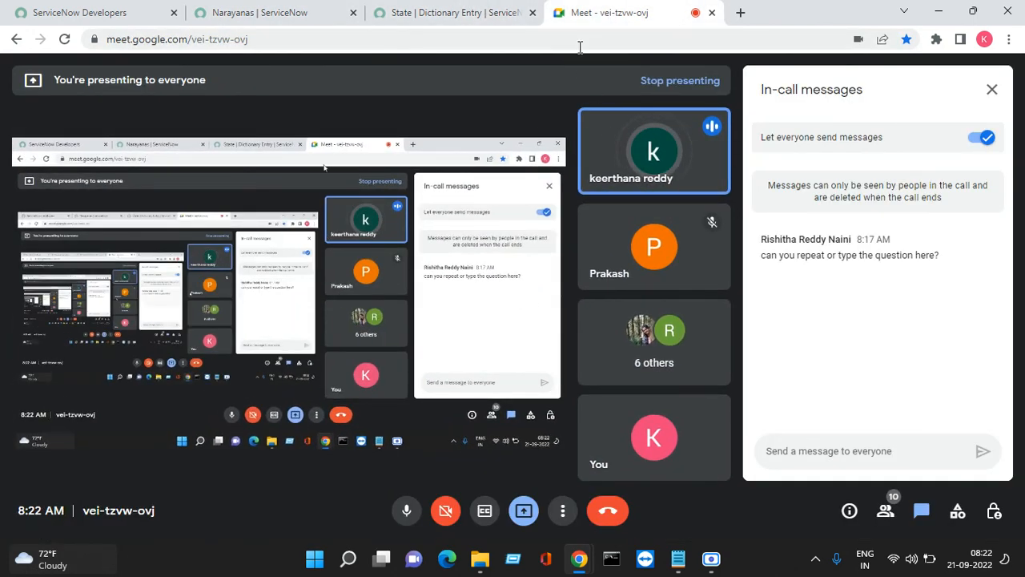
click(524, 510)
click(575, 459)
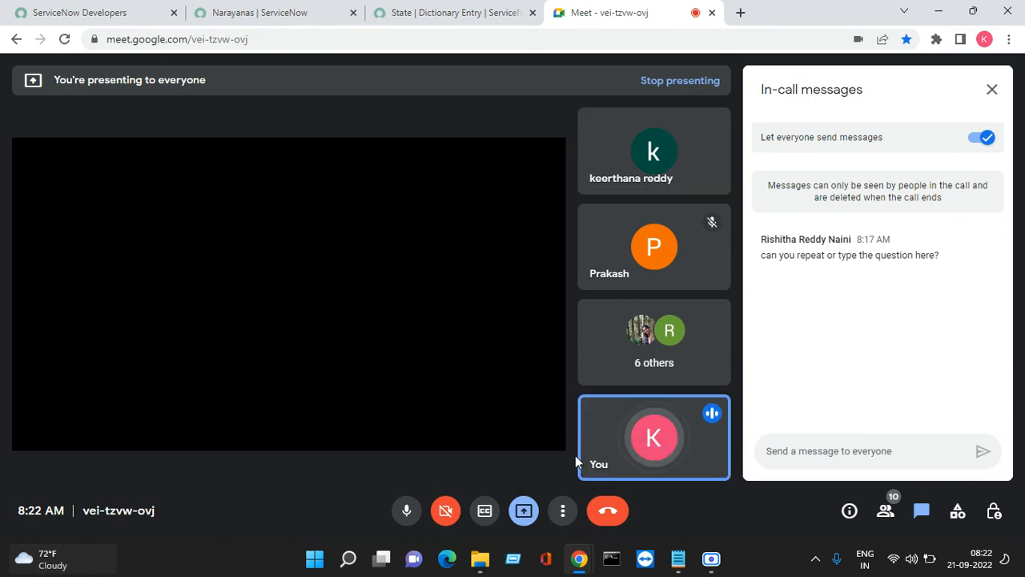